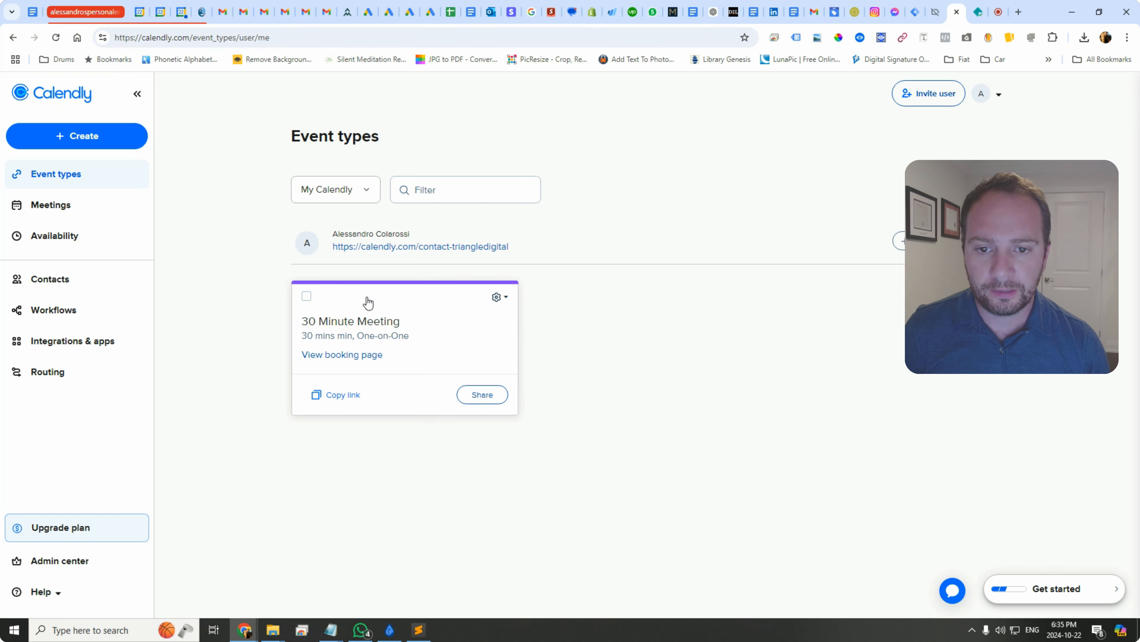
View the ways to add the Calendly scheduling page to a website, closing the chooser without selecting one
{"action": "left_click", "coordinate": [997, 96]}
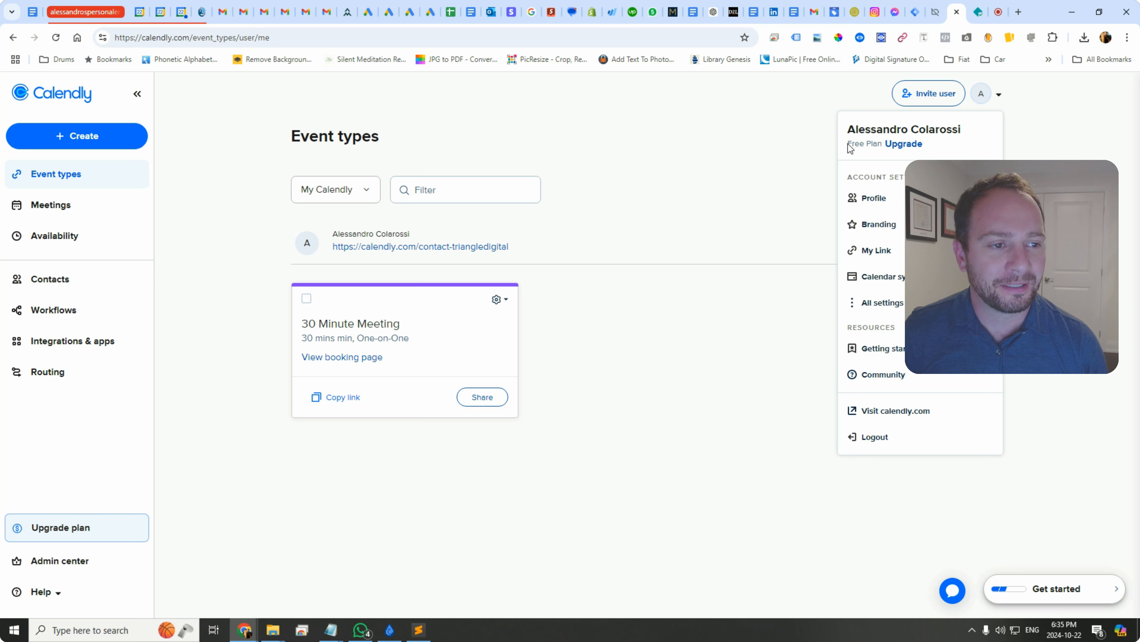
{"action": "left_click", "coordinate": [817, 198]}
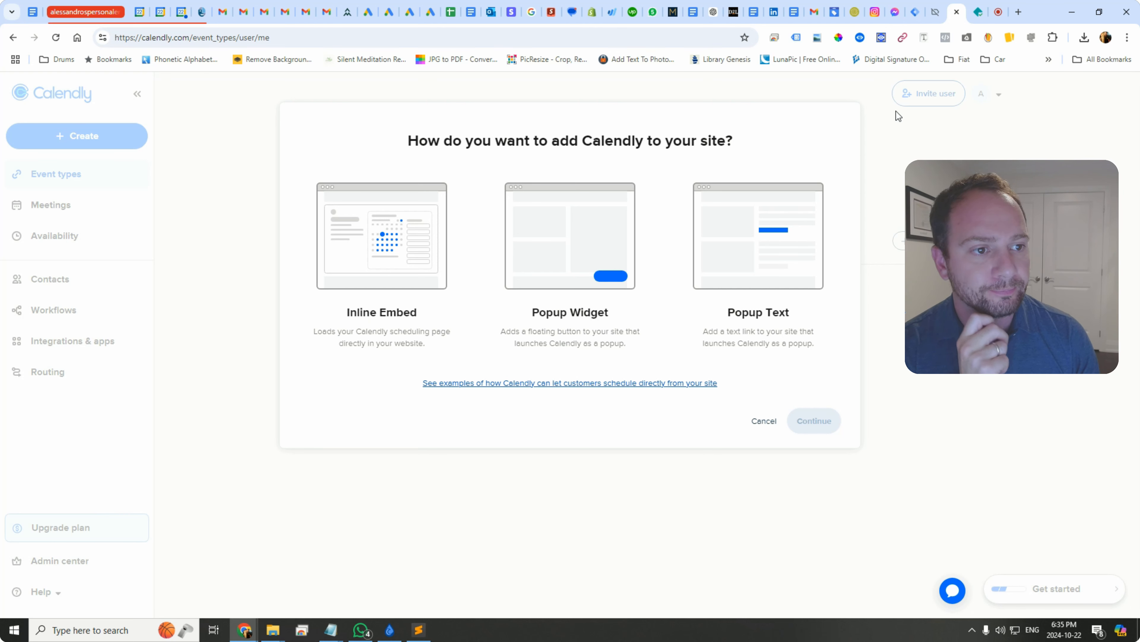
{"action": "left_click", "coordinate": [764, 420]}
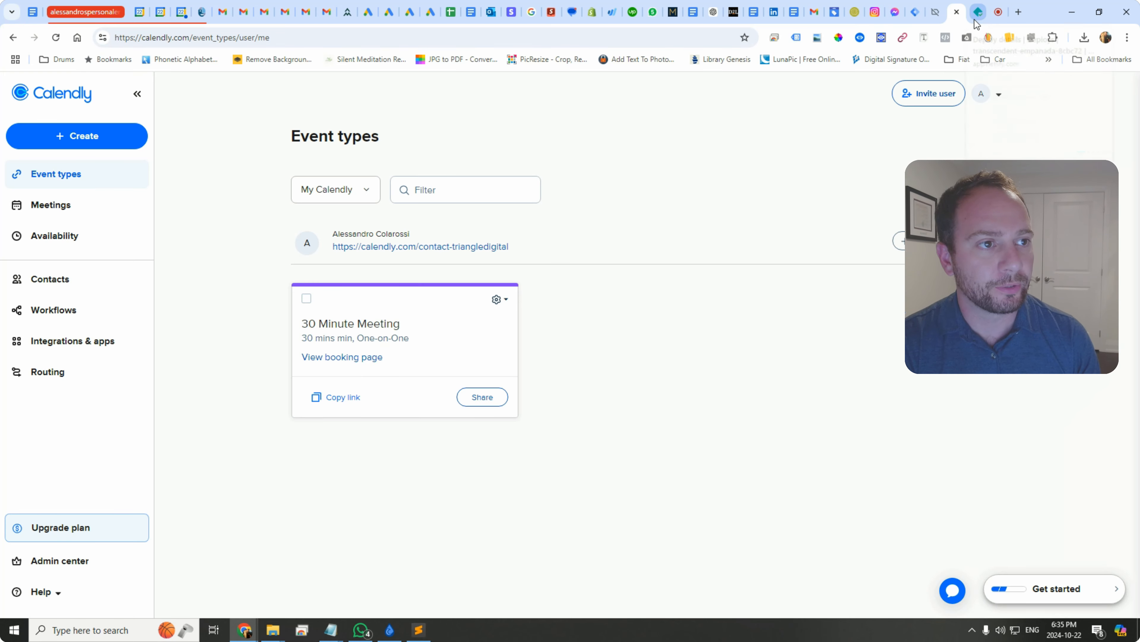
Switch to Netlify, open the site's production deploy and show the 30 Minute Meeting calendar in the inline Calendly embed
{"action": "left_click", "coordinate": [977, 11]}
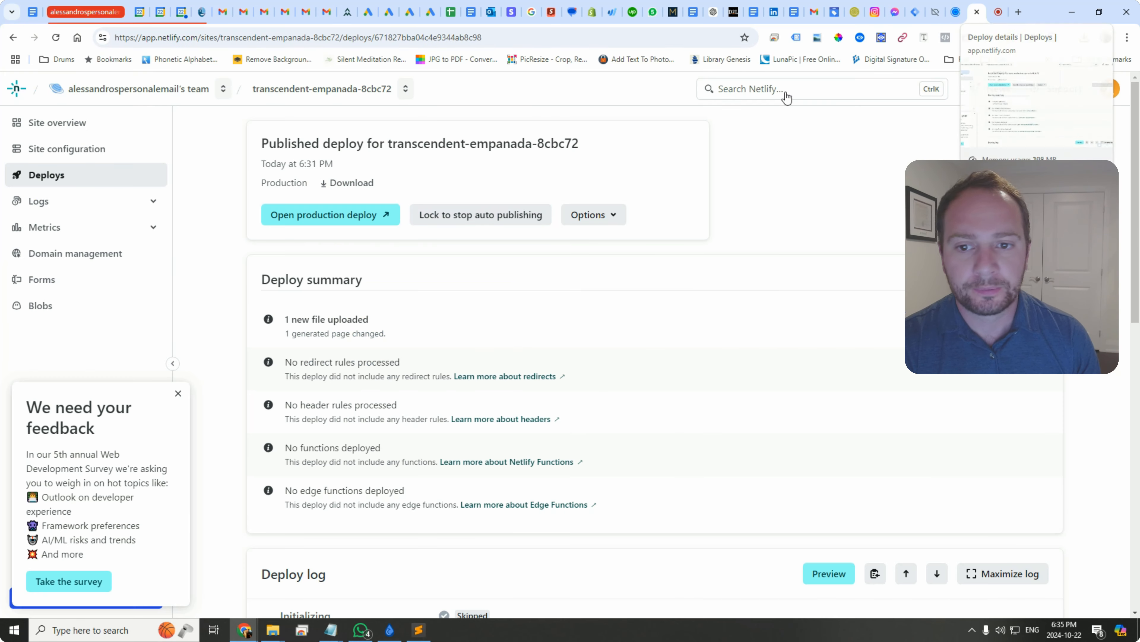
{"action": "left_click", "coordinate": [338, 215]}
{"action": "scroll", "coordinate": [484, 356], "scroll_direction": "down", "scroll_amount": 8}
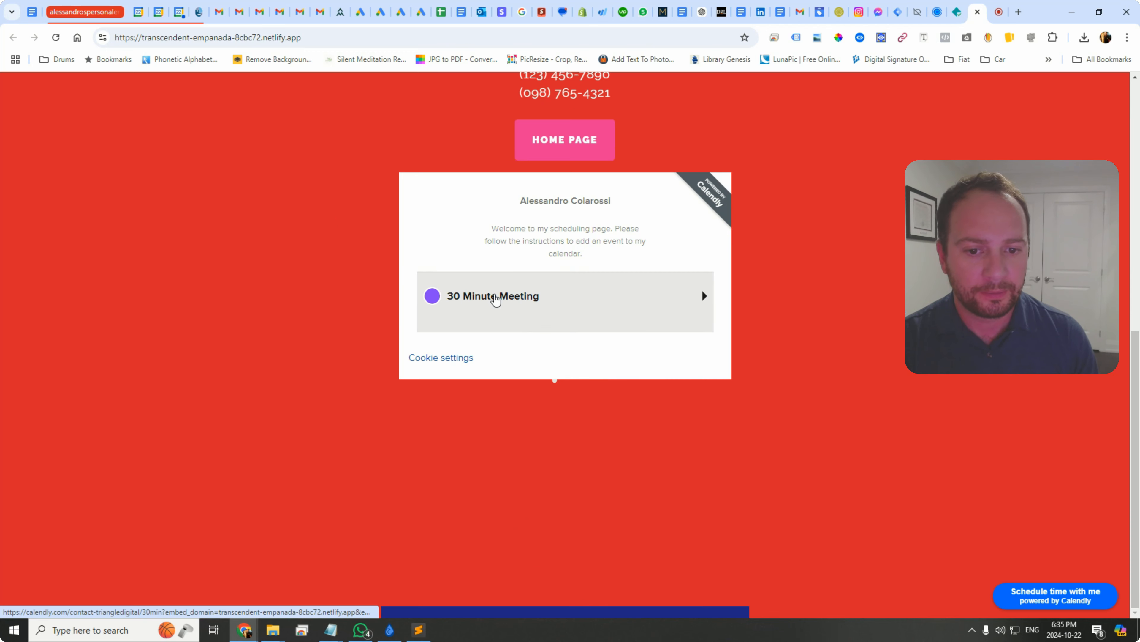
{"action": "left_click", "coordinate": [494, 294]}
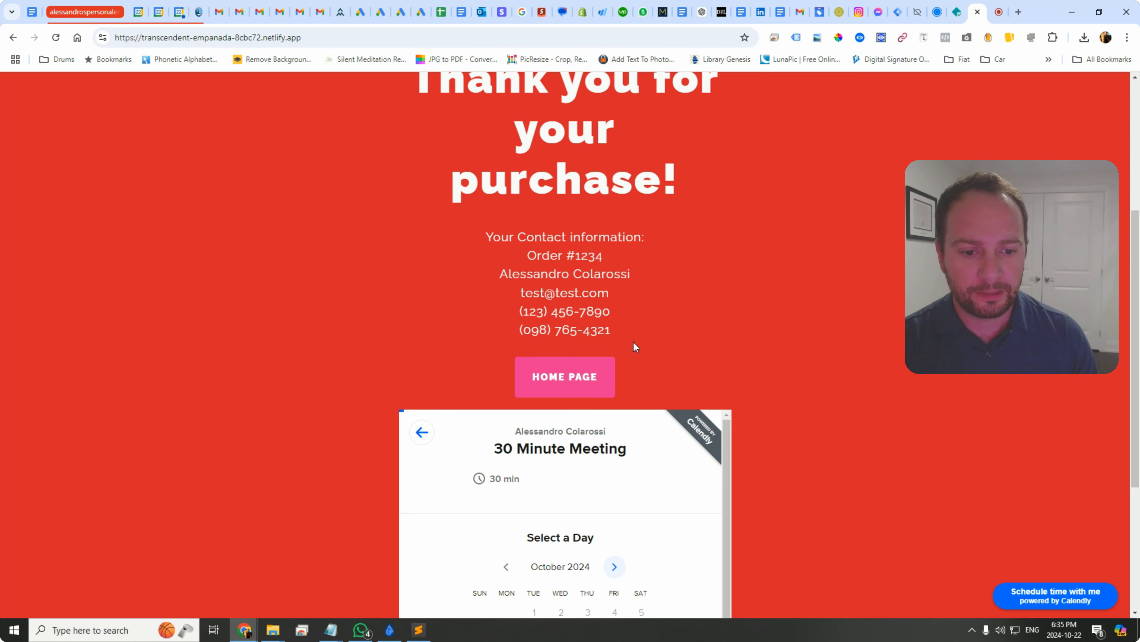
Check the Calendly popup widget and the inline calendar on the deployed site, then close the site
{"action": "left_click", "coordinate": [1057, 599]}
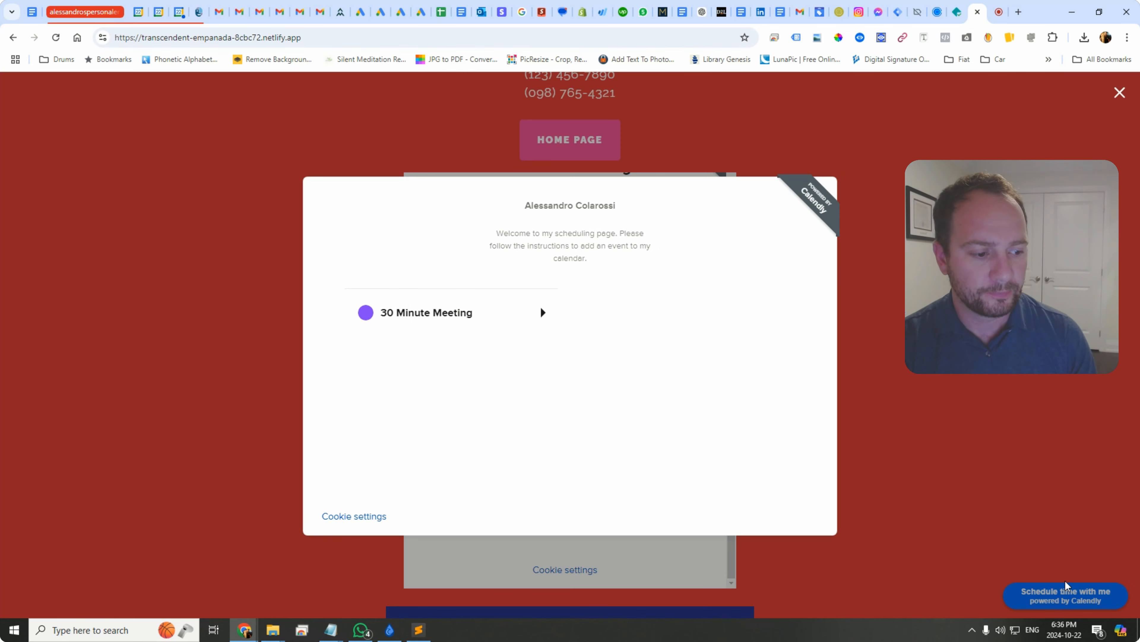
{"action": "left_click", "coordinate": [1120, 92]}
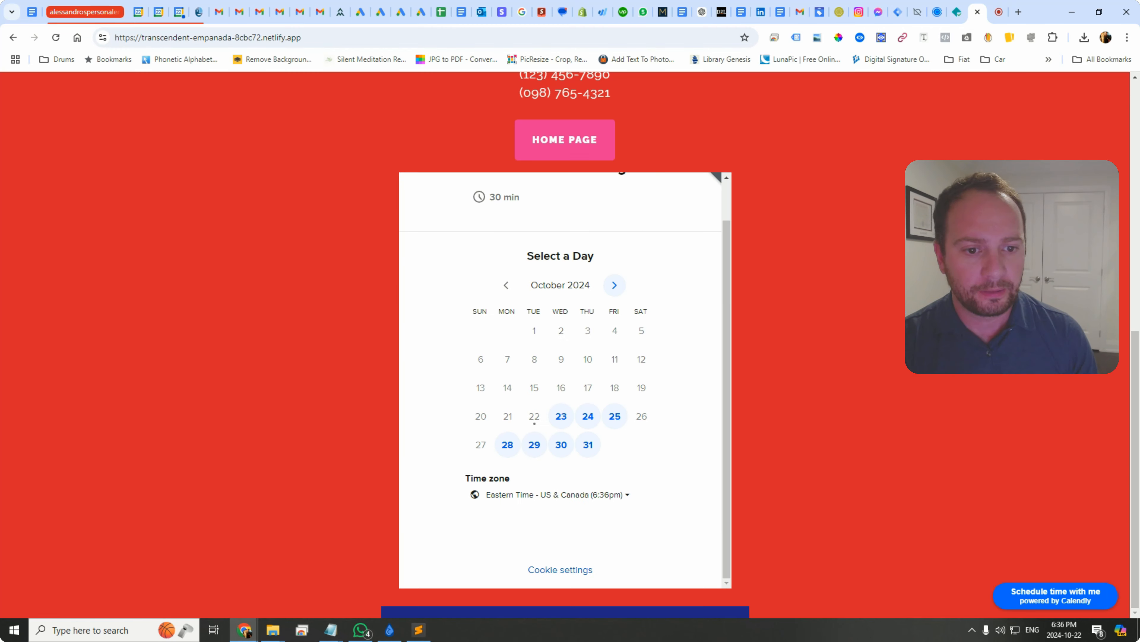
{"action": "scroll", "coordinate": [533, 341], "scroll_direction": "up", "scroll_amount": 1}
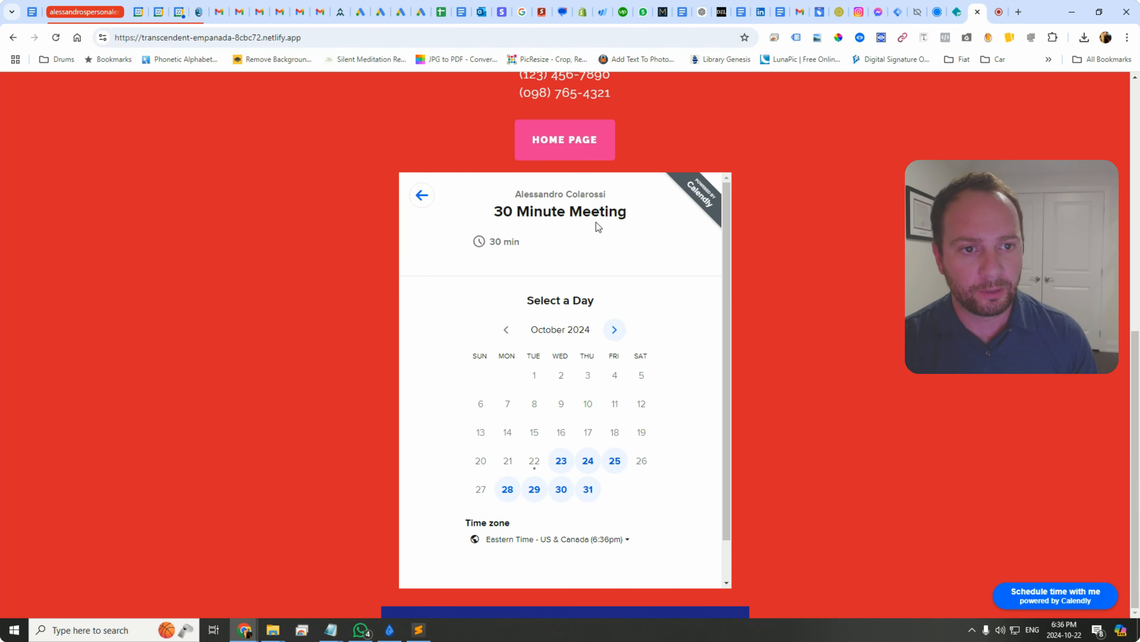
{"action": "left_click", "coordinate": [979, 12]}
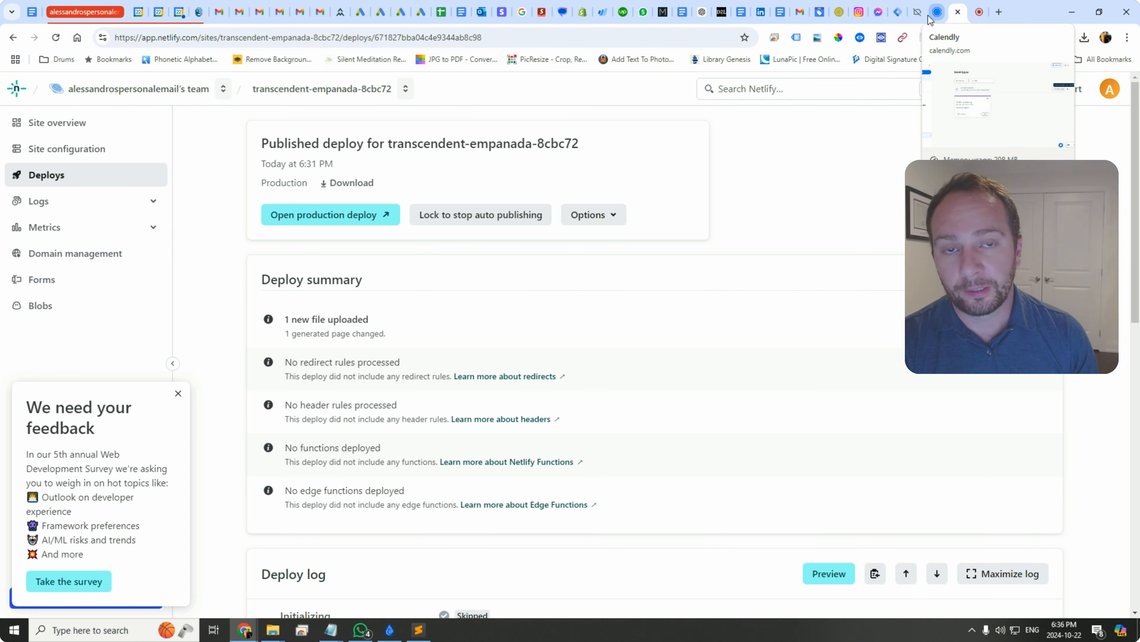
Switch to the Google Tag Manager workspace and deselect the cHTML - Calendly tag
{"action": "left_click", "coordinate": [918, 12]}
{"action": "left_click", "coordinate": [919, 12]}
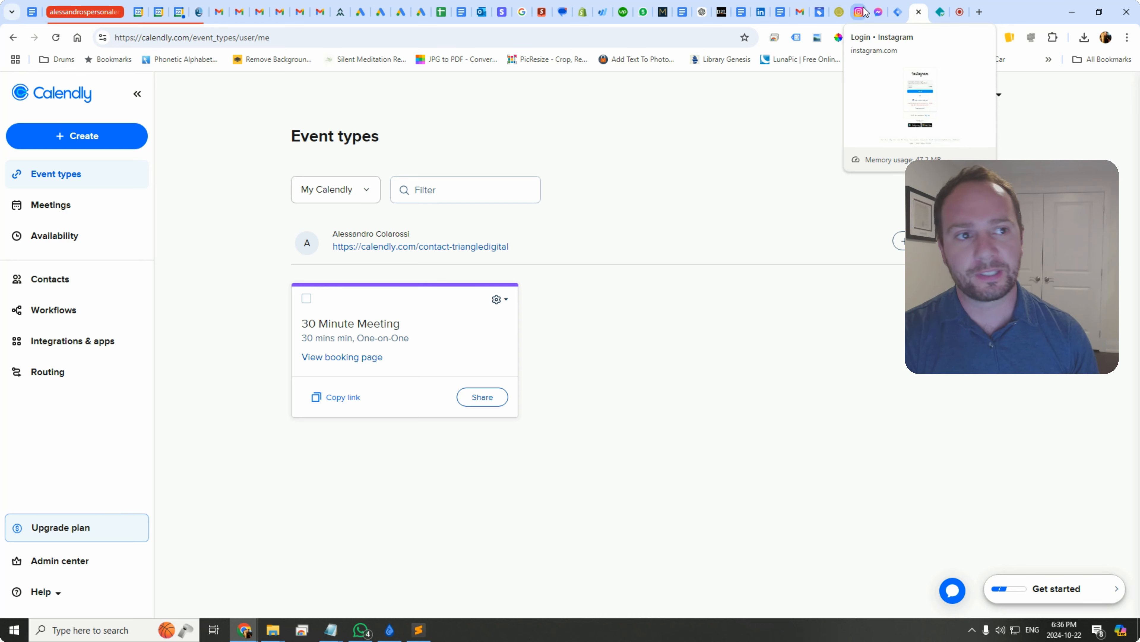
{"action": "left_click", "coordinate": [897, 13]}
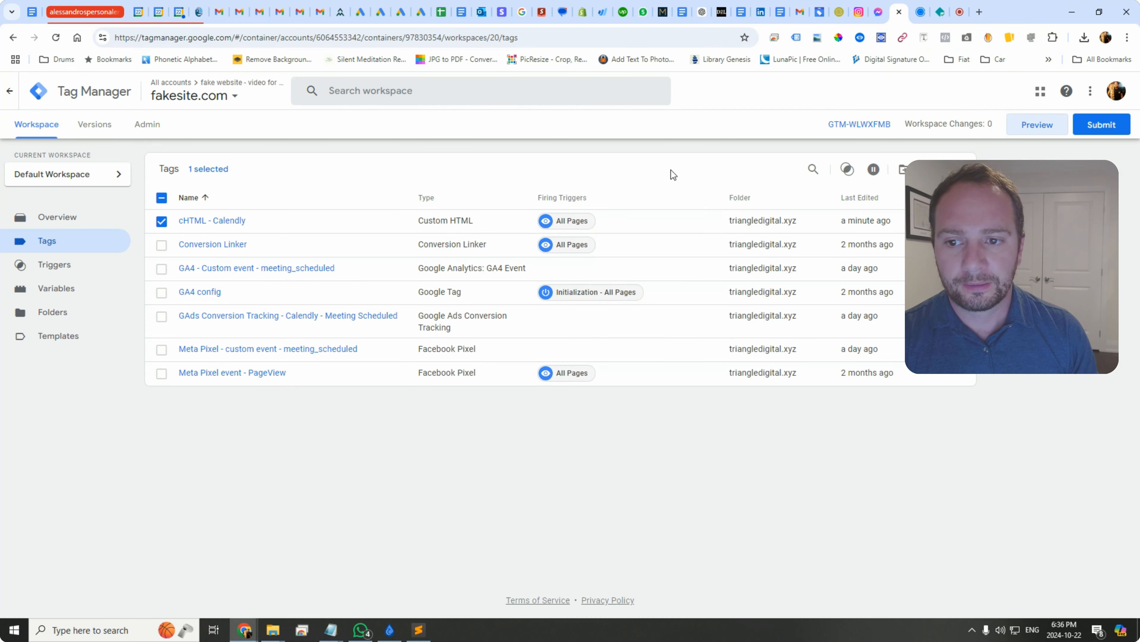
{"action": "left_click", "coordinate": [162, 222]}
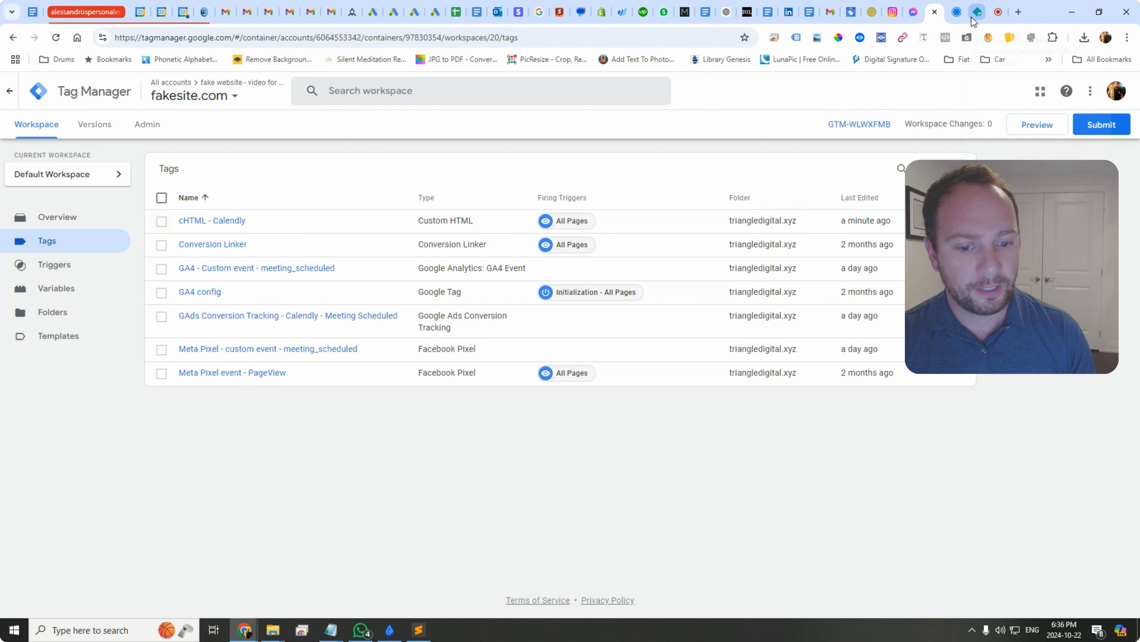
Switch to Sublime Text and examine the Calendly widget code and Google Tag Manager snippets in index.html
{"action": "left_click", "coordinate": [423, 636]}
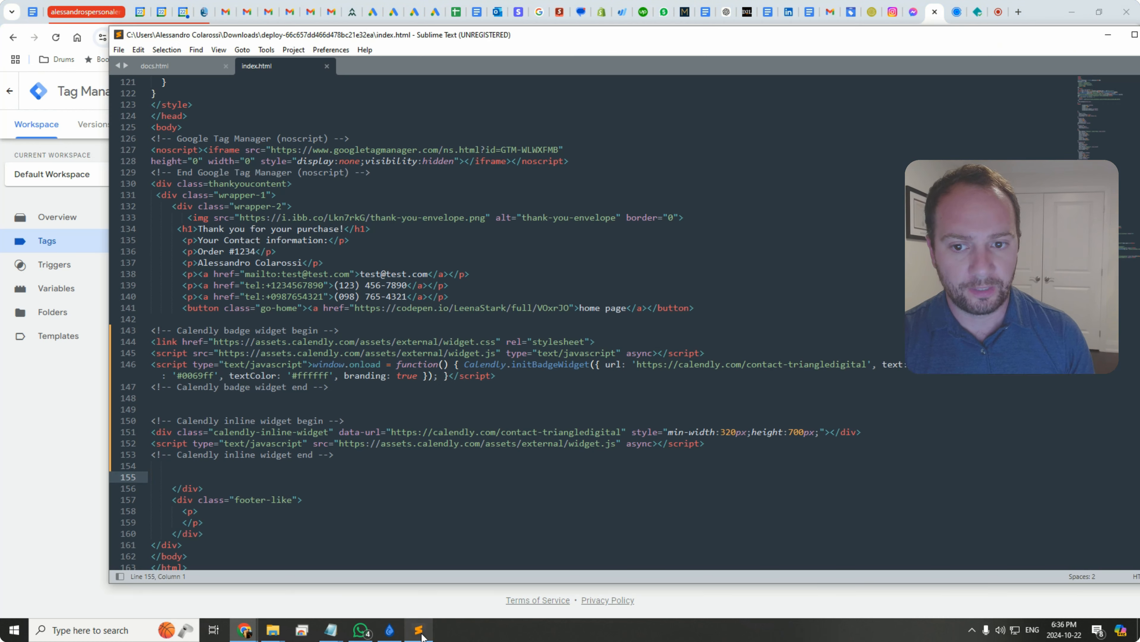
{"action": "scroll", "coordinate": [337, 449], "scroll_direction": "down", "scroll_amount": 3}
{"action": "scroll", "coordinate": [337, 447], "scroll_direction": "up", "scroll_amount": 8}
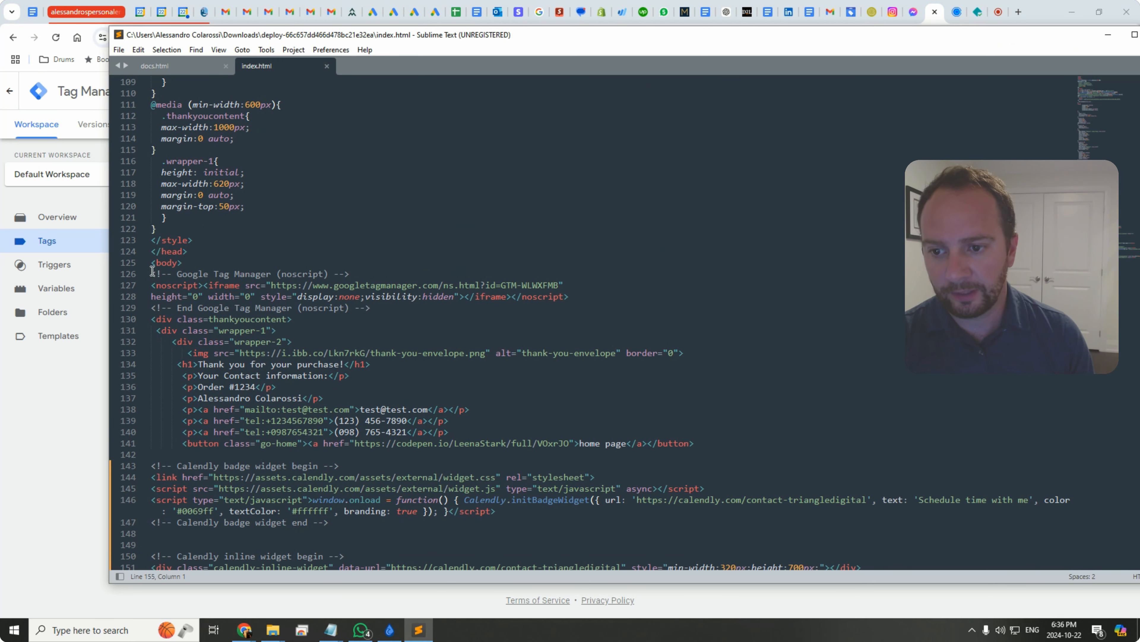
{"action": "scroll", "coordinate": [294, 412], "scroll_direction": "up", "scroll_amount": 20}
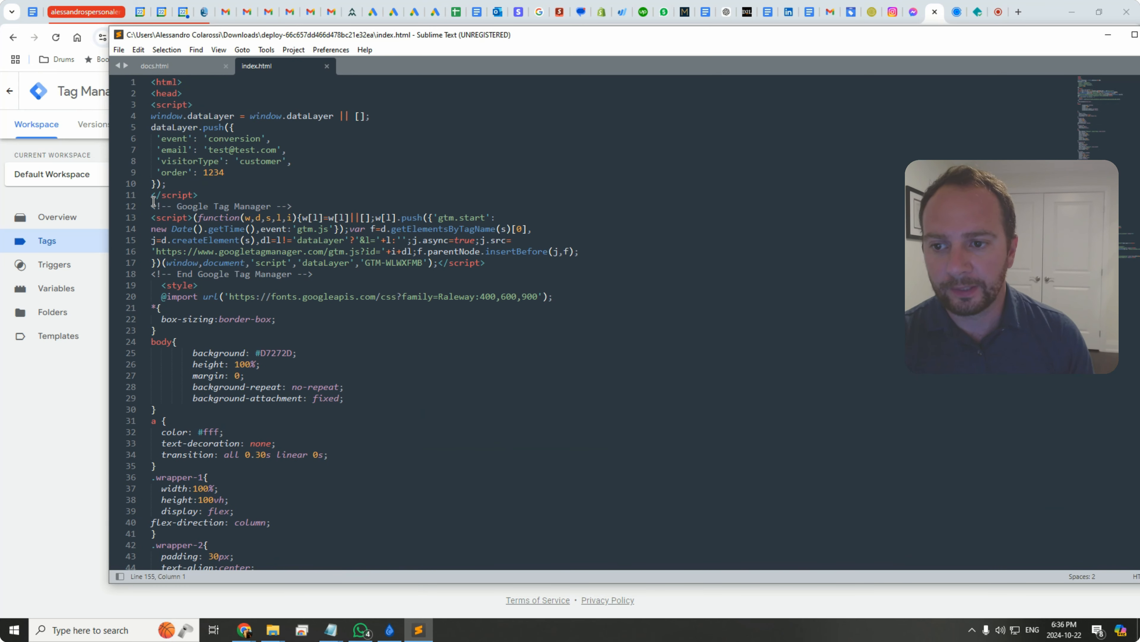
Return to Google Tag Manager and review the custom HTML listener code in the cHTML - Calendly tag
{"action": "left_click", "coordinate": [74, 454]}
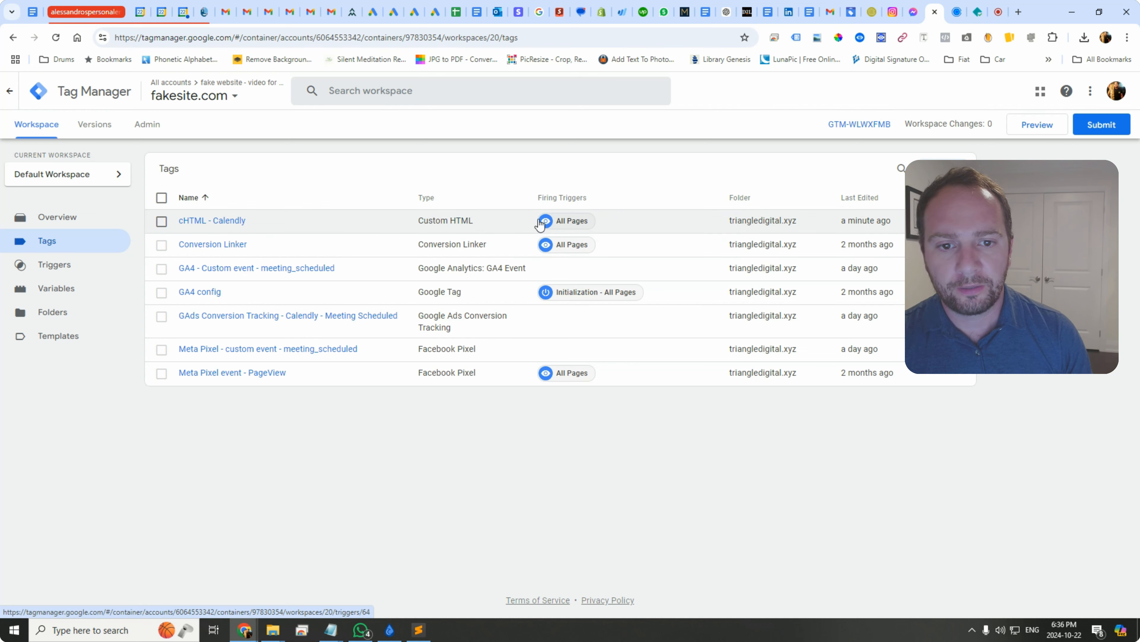
{"action": "left_click", "coordinate": [229, 223]}
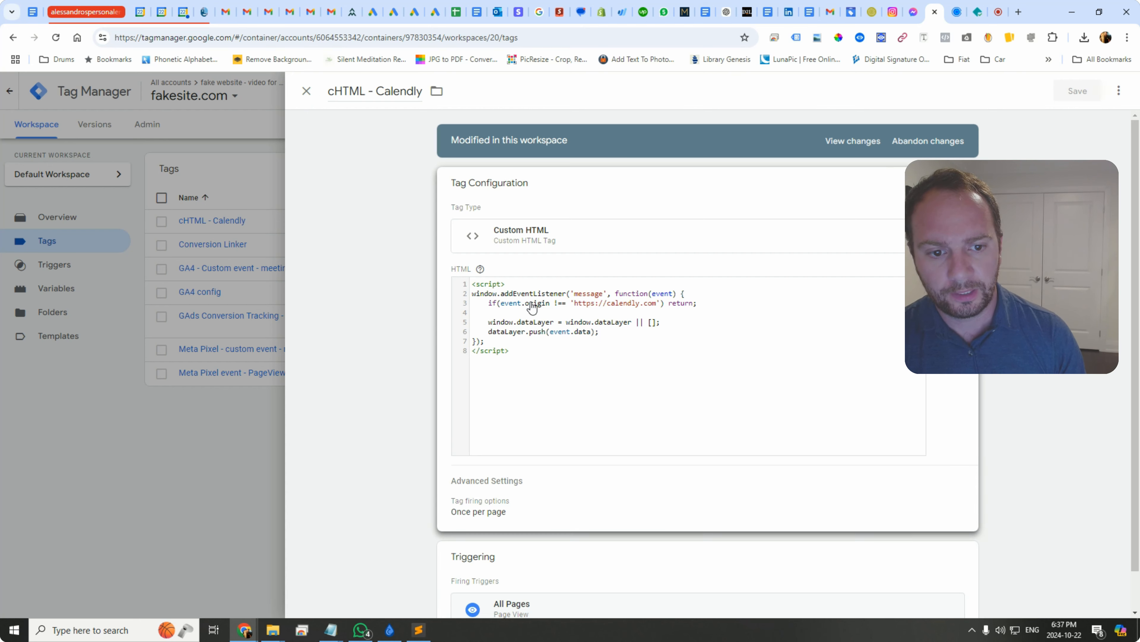
{"action": "left_click", "coordinate": [306, 91]}
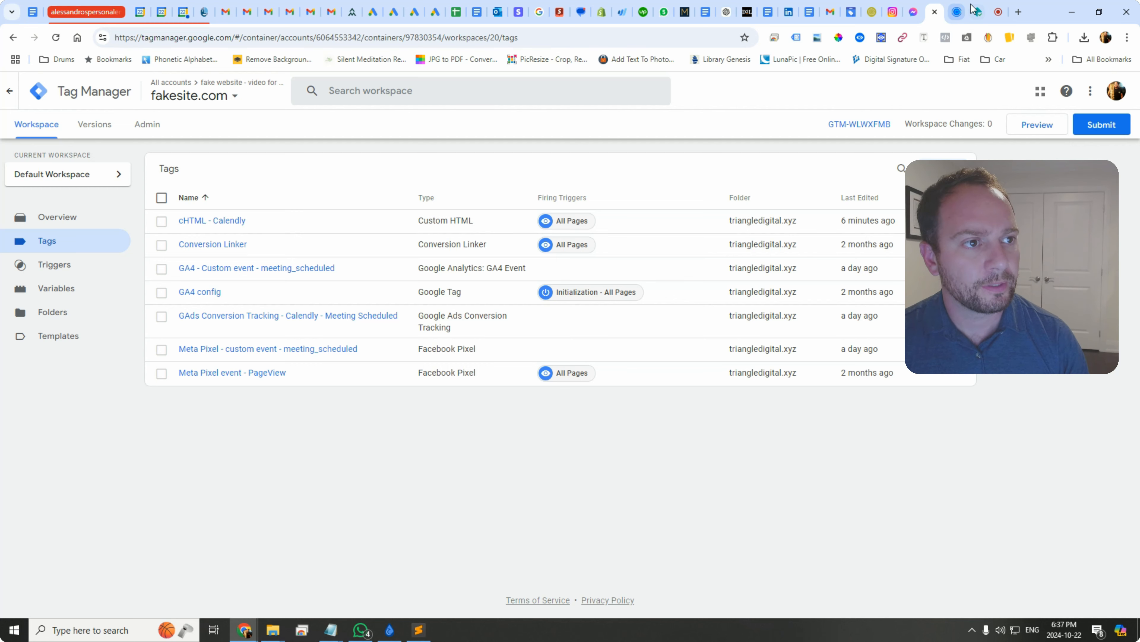
Switch to Calendly, open the 30 Minute Meeting event type for editing and review its booking page options
{"action": "left_click", "coordinate": [956, 11]}
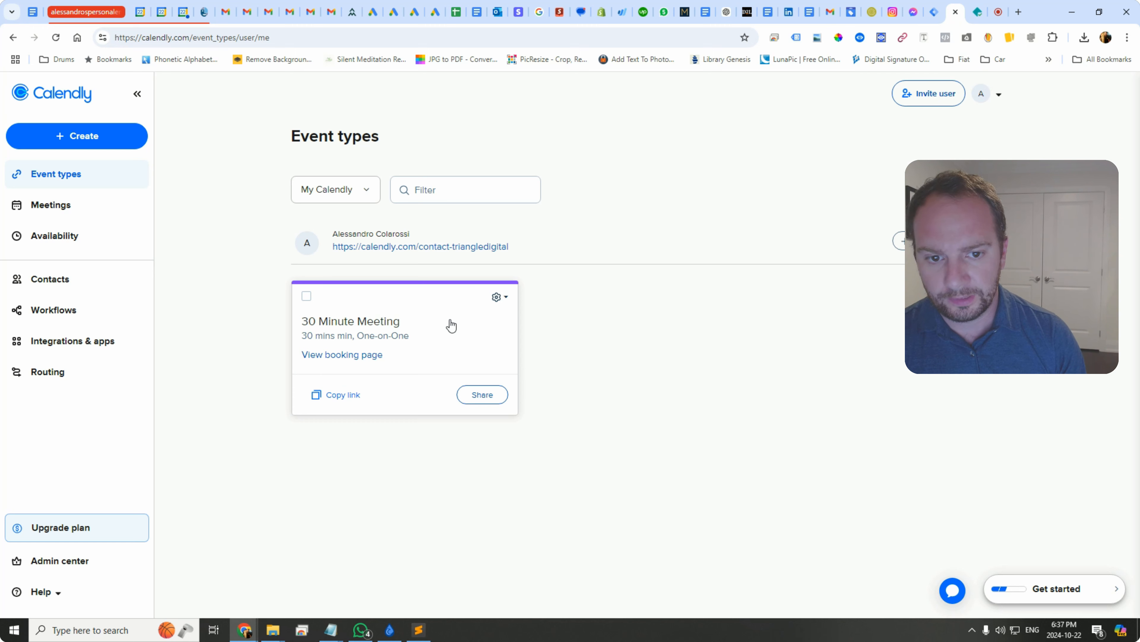
{"action": "left_click", "coordinate": [497, 297]}
{"action": "left_click", "coordinate": [465, 333]}
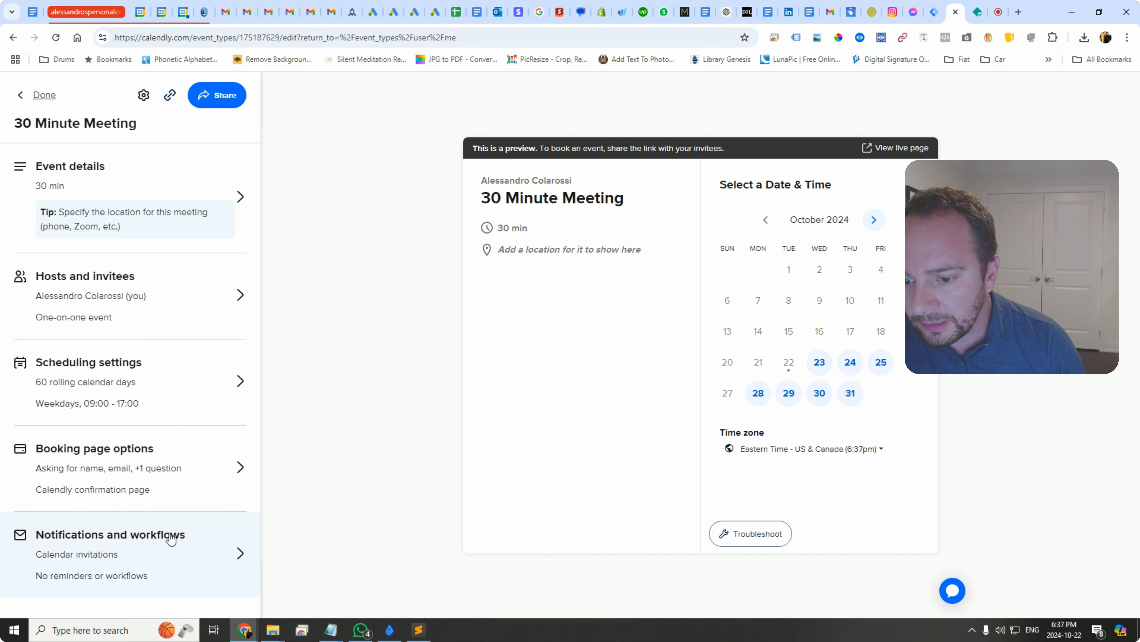
{"action": "left_click", "coordinate": [179, 456]}
{"action": "scroll", "coordinate": [170, 438], "scroll_direction": "down", "scroll_amount": 2}
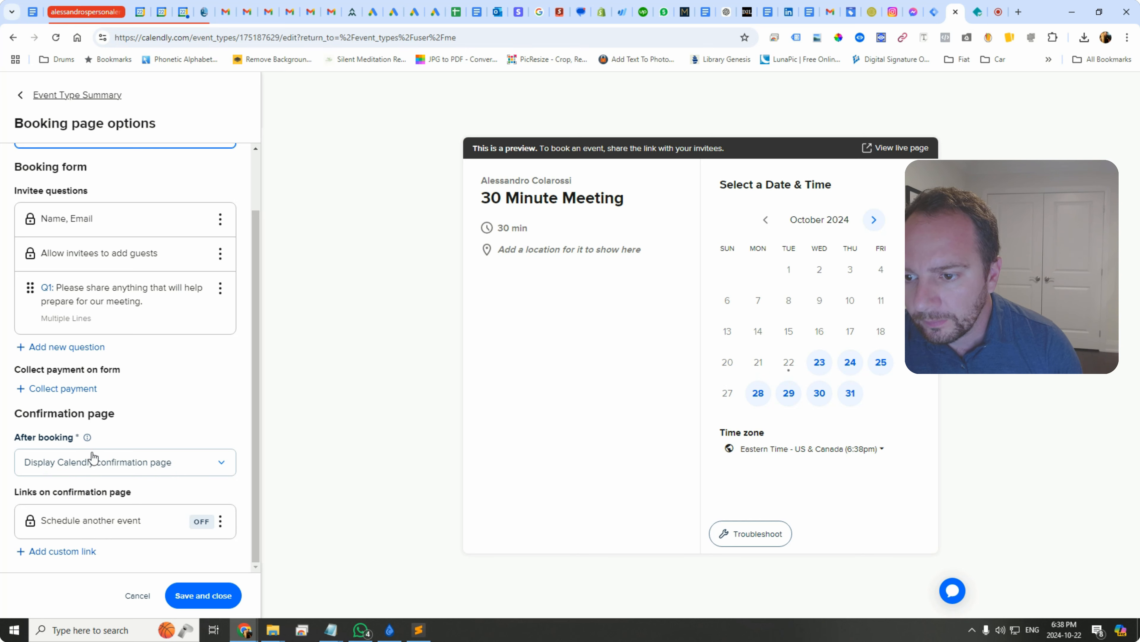
{"action": "scroll", "coordinate": [92, 457], "scroll_direction": "up", "scroll_amount": 2}
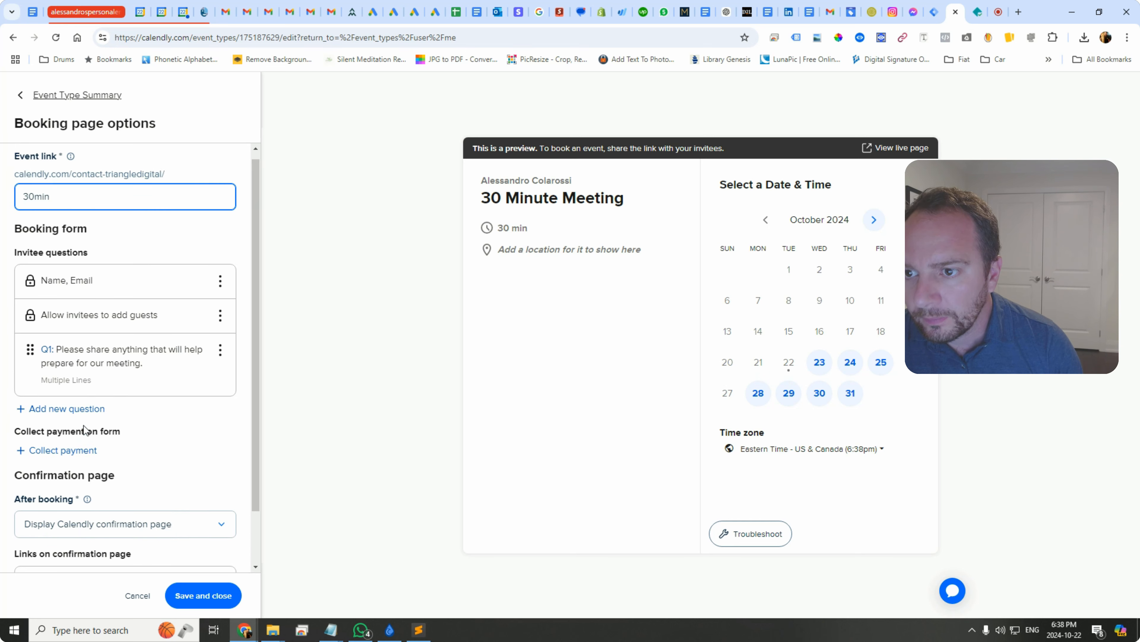
{"action": "left_click", "coordinate": [20, 95]}
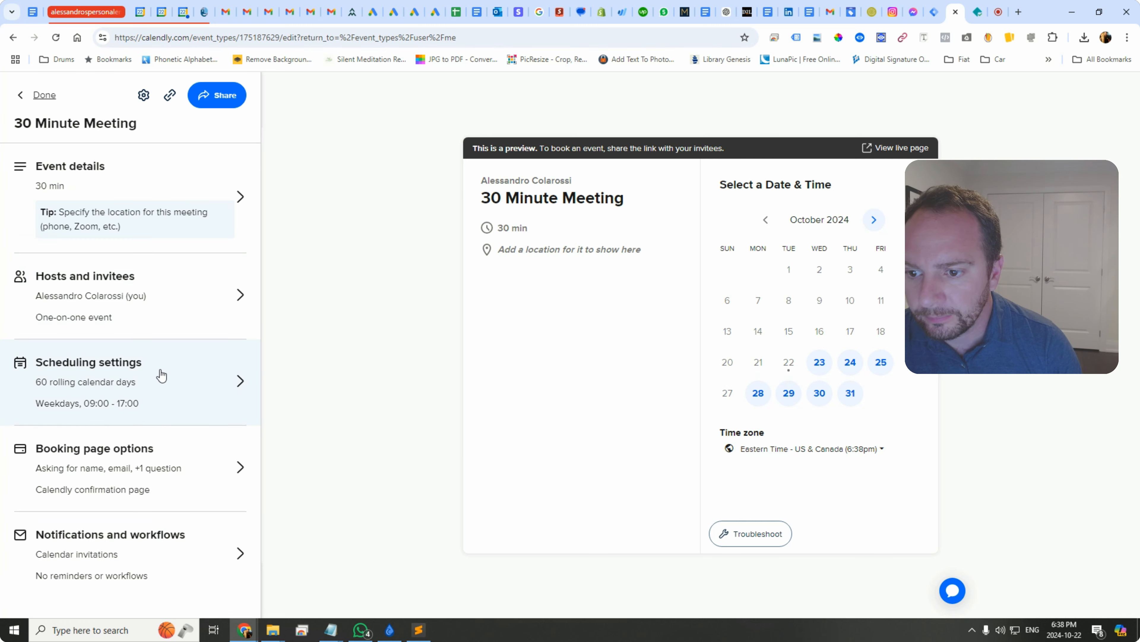
Review the scheduling settings and additional event options of the 30 Minute Meeting, leaving the editor without changes
{"action": "left_click", "coordinate": [171, 389]}
{"action": "scroll", "coordinate": [128, 450], "scroll_direction": "down", "scroll_amount": 10}
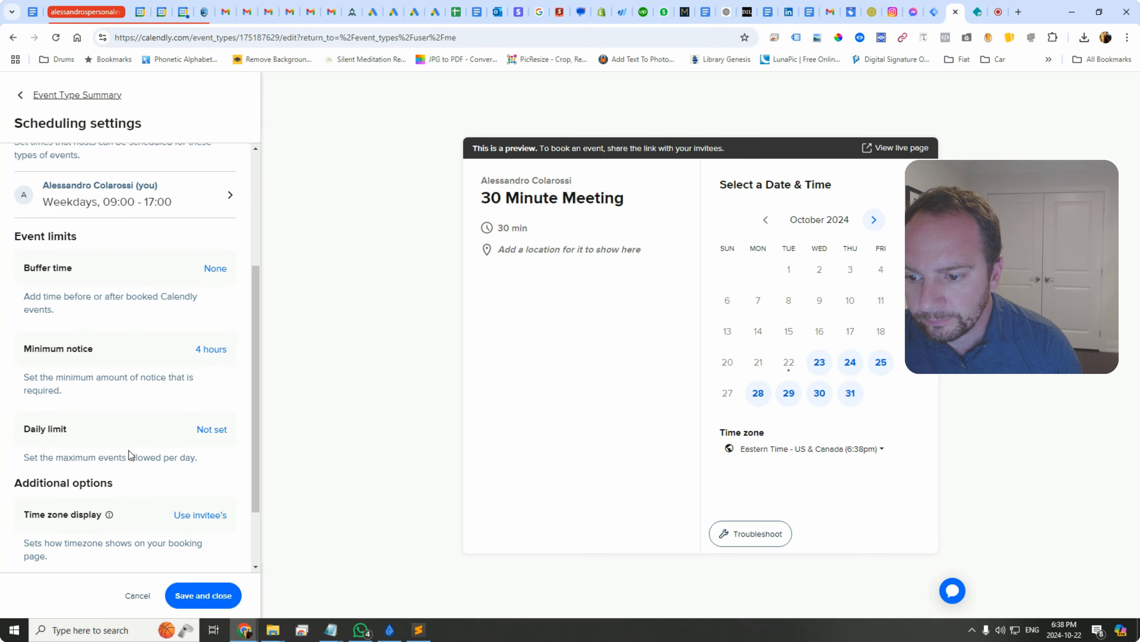
{"action": "left_click", "coordinate": [17, 93]}
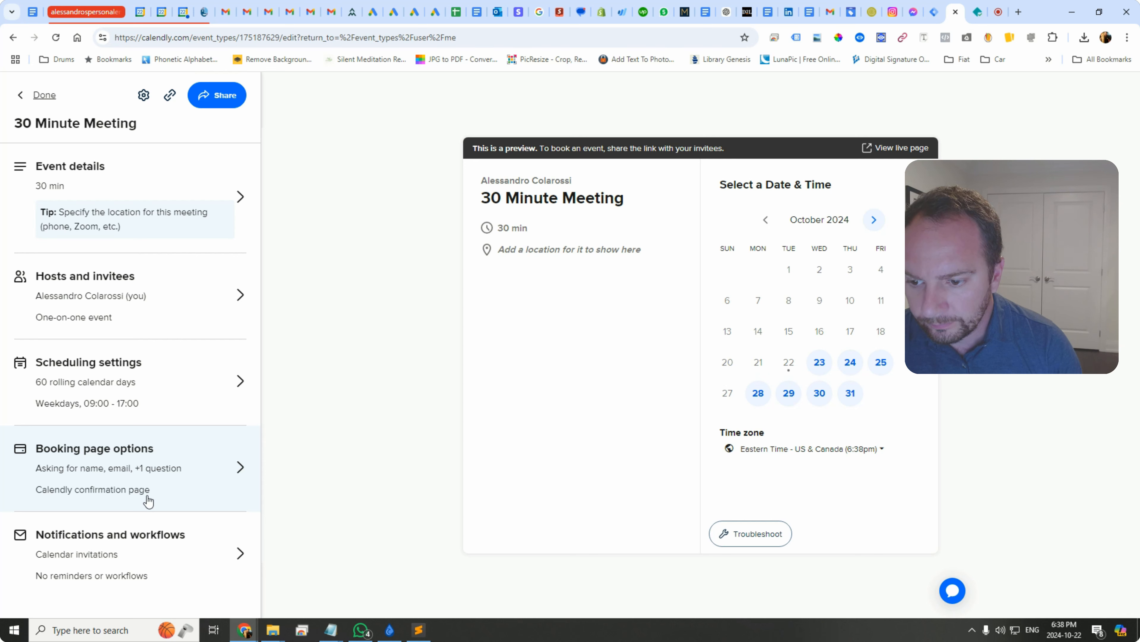
{"action": "left_click", "coordinate": [144, 95]}
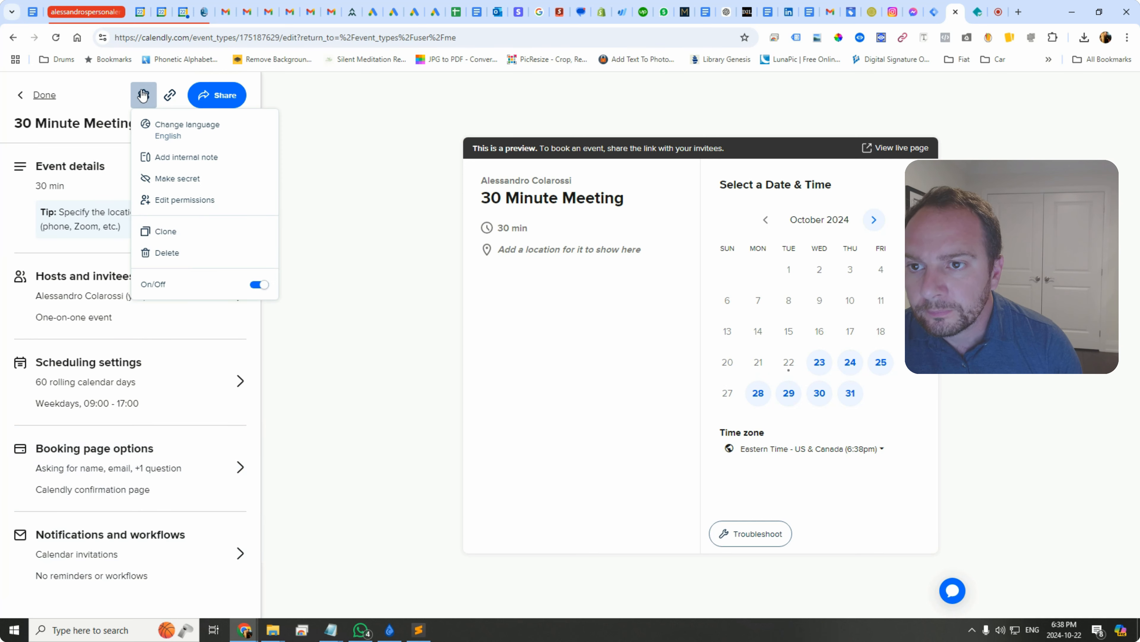
{"action": "left_click", "coordinate": [28, 95]}
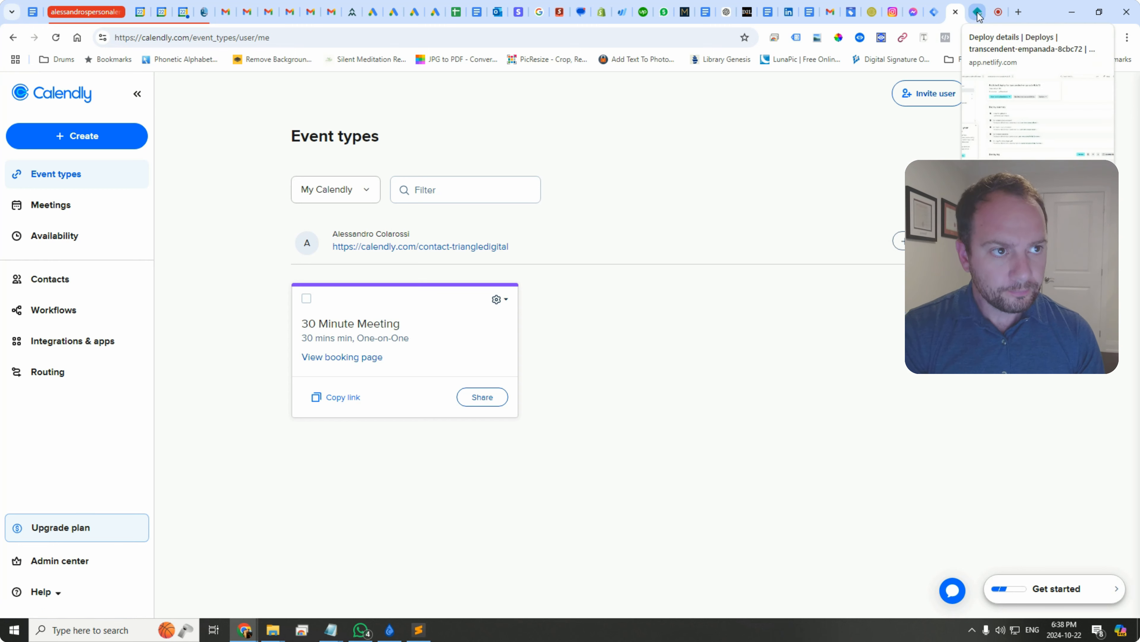
Switch back to Google Tag Manager, open the cHTML - Calendly tag for another look and close it
{"action": "left_click", "coordinate": [935, 12]}
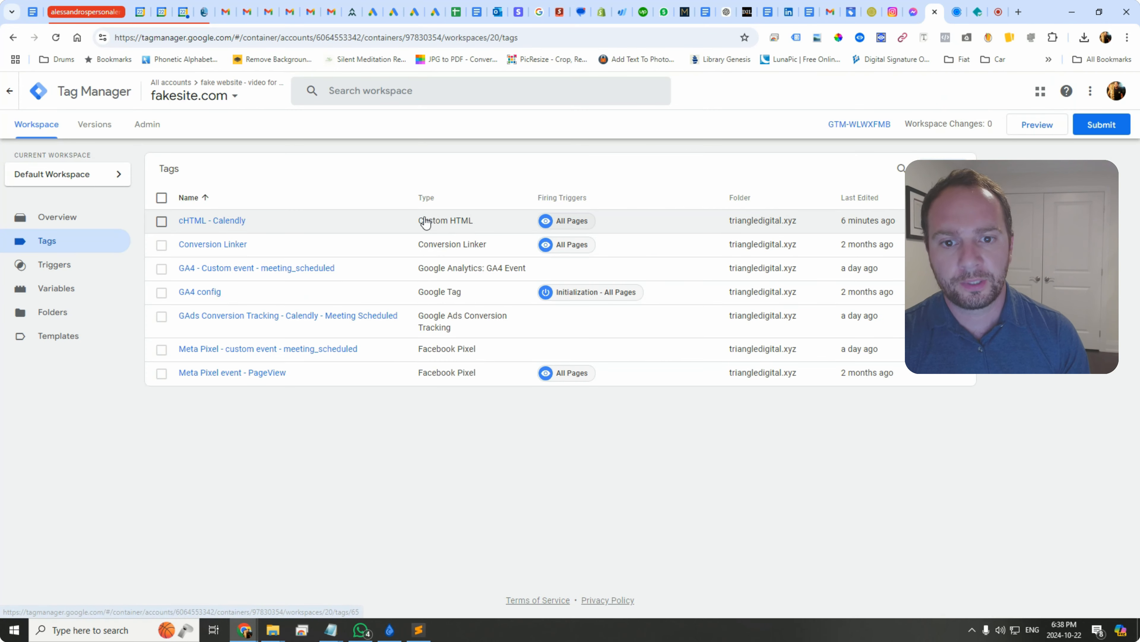
{"action": "left_click", "coordinate": [231, 223]}
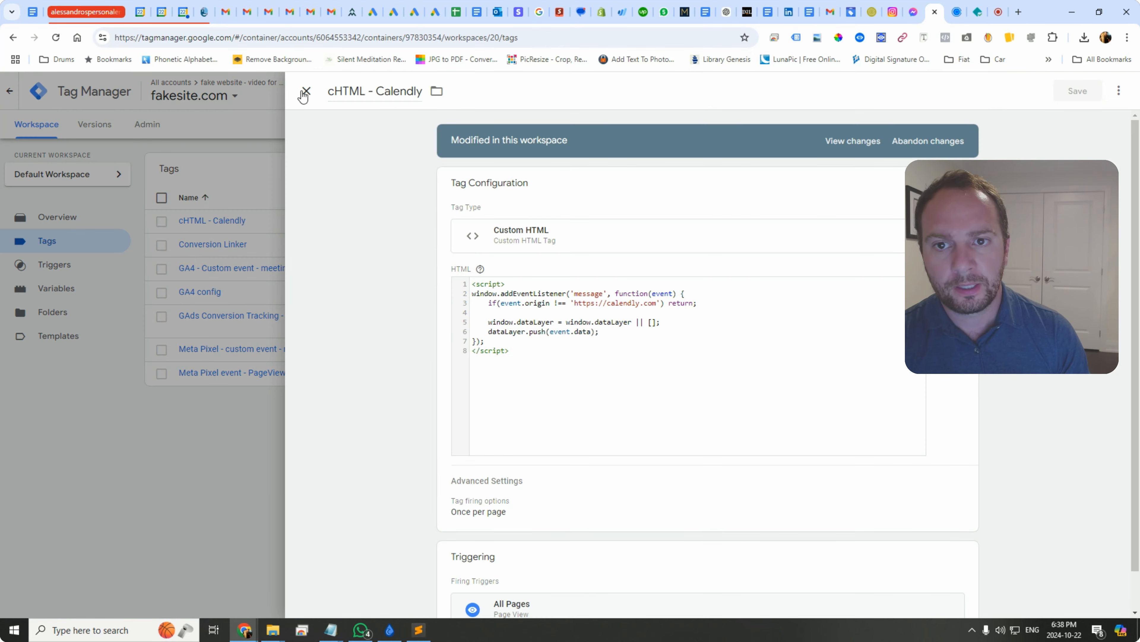
{"action": "left_click", "coordinate": [305, 92]}
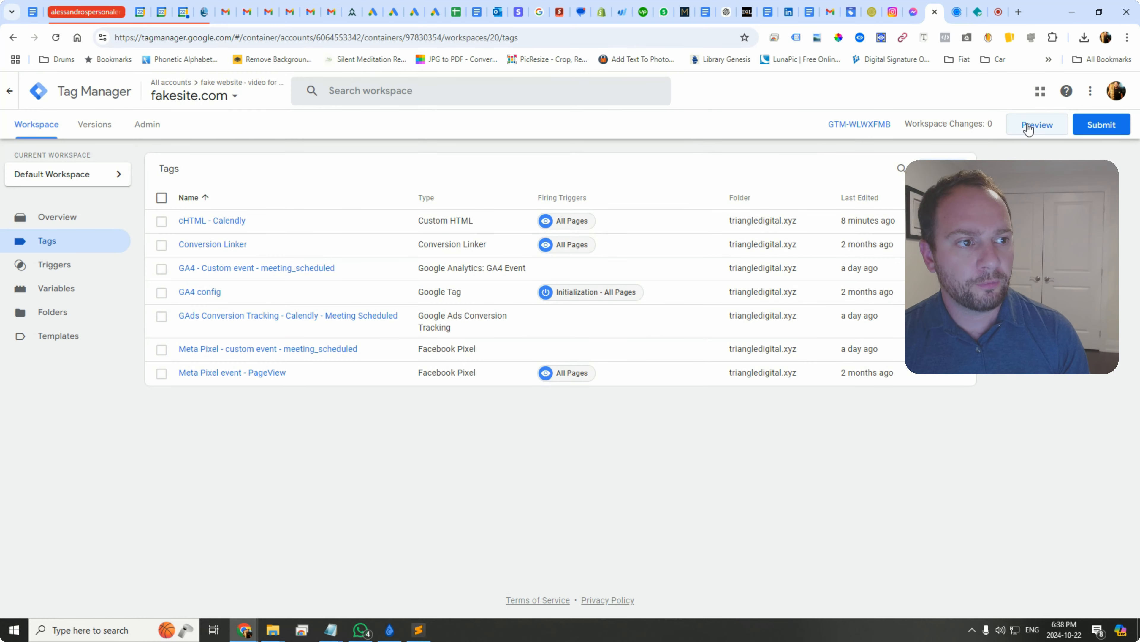
{"action": "left_click", "coordinate": [1029, 127]}
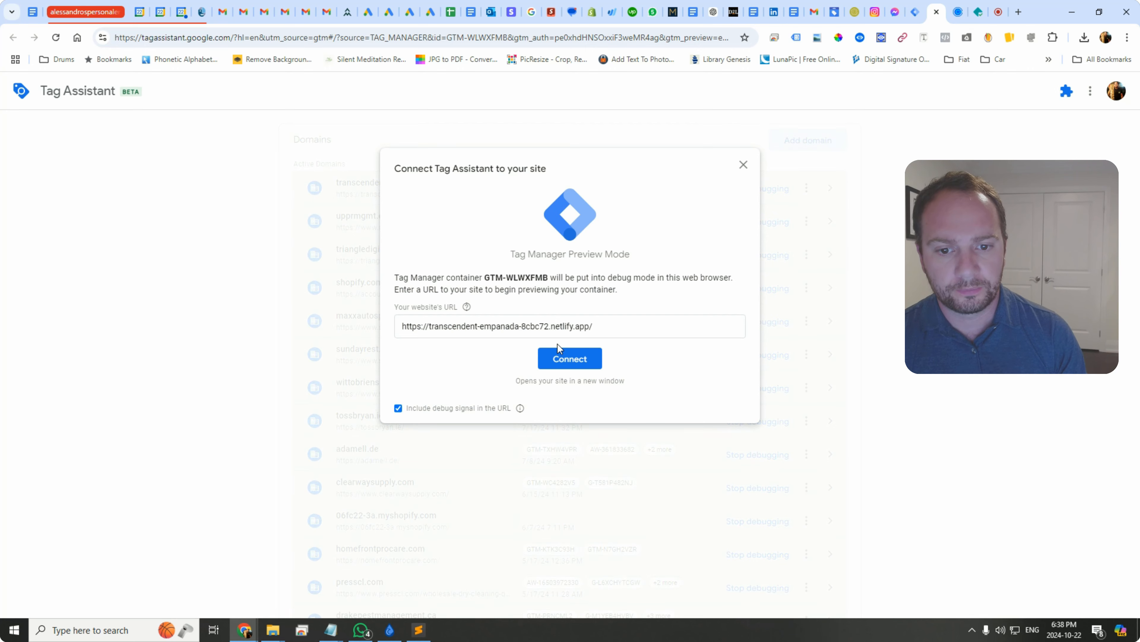
{"action": "left_click", "coordinate": [573, 360]}
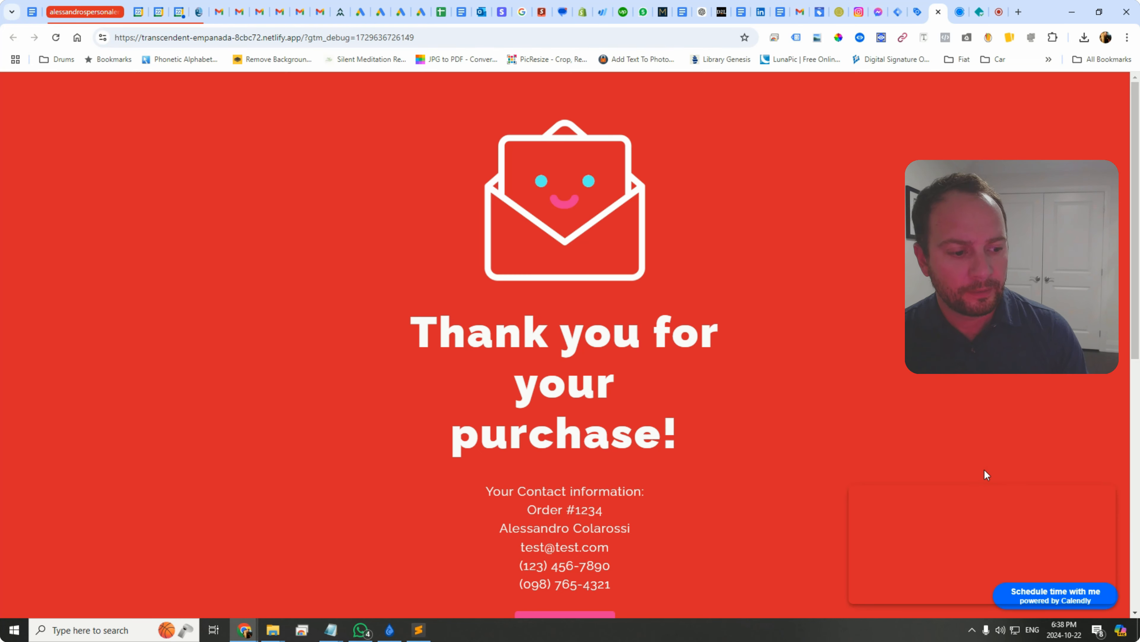
{"action": "left_click", "coordinate": [921, 14]}
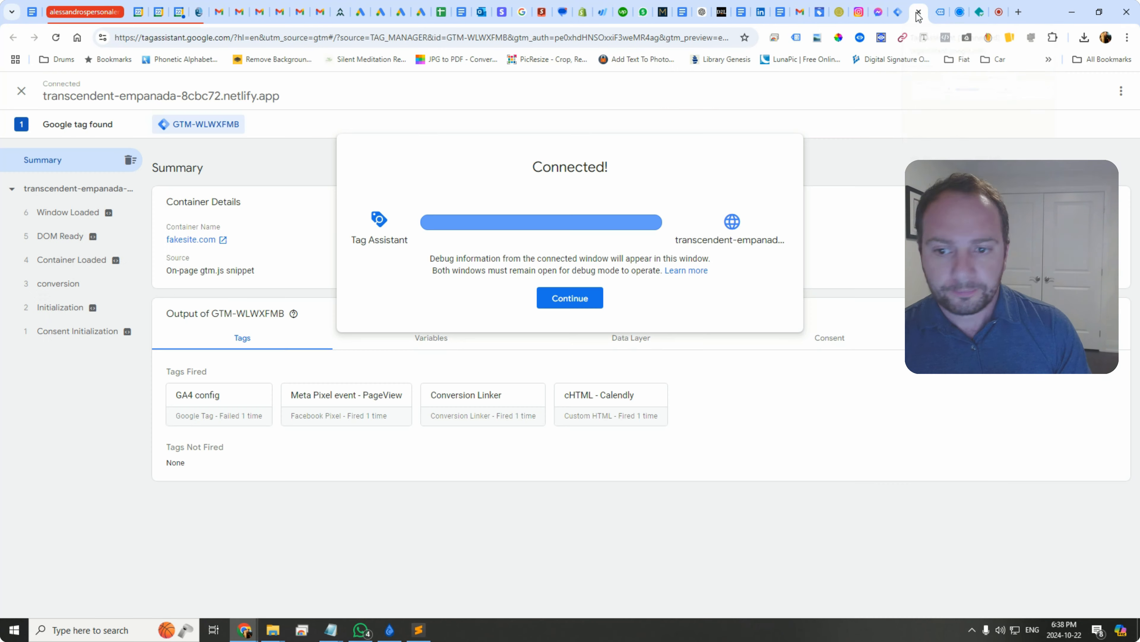
{"action": "left_click", "coordinate": [592, 304]}
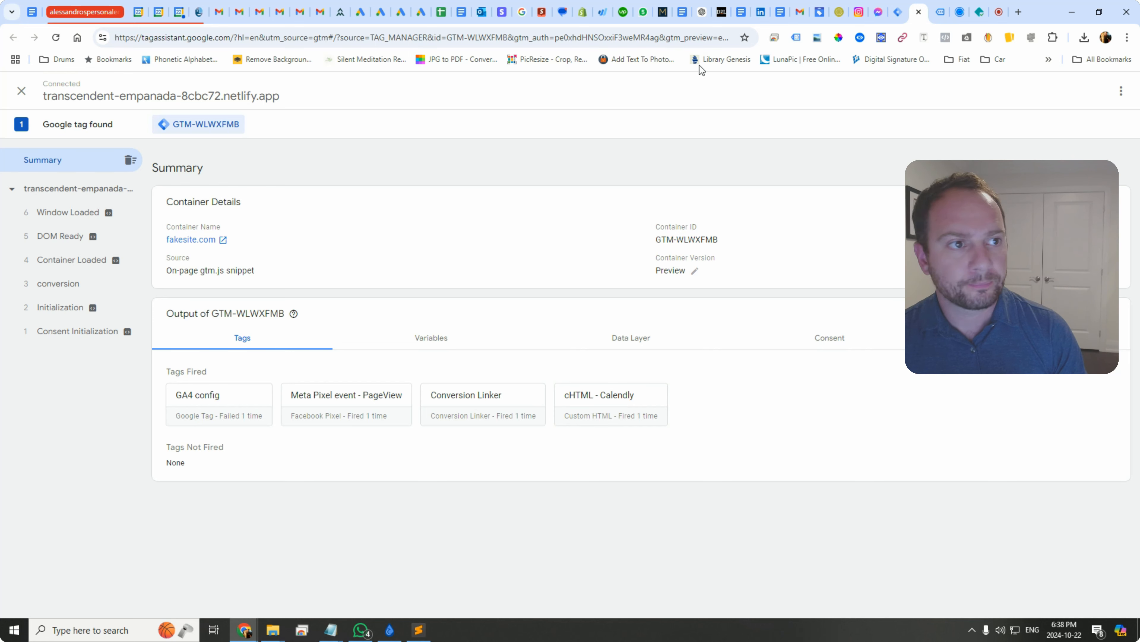
Switch to the transcendent-empanada test page, collapse the Tag Assistant badge and bring the embedded Calendly widget into view
{"action": "left_click", "coordinate": [940, 12]}
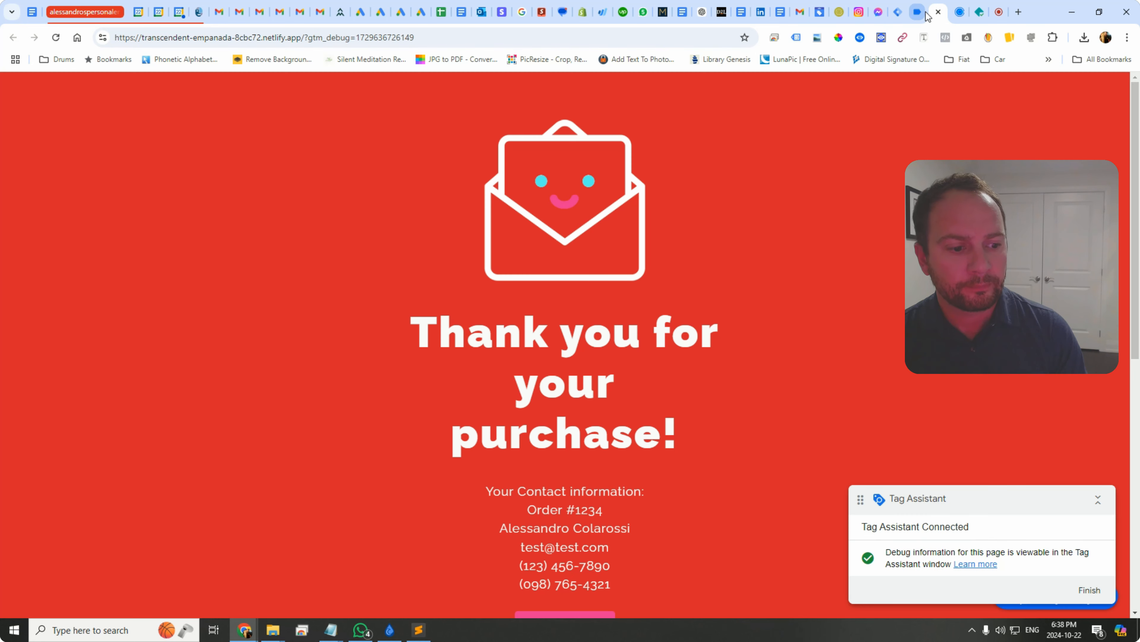
{"action": "left_click", "coordinate": [1098, 499]}
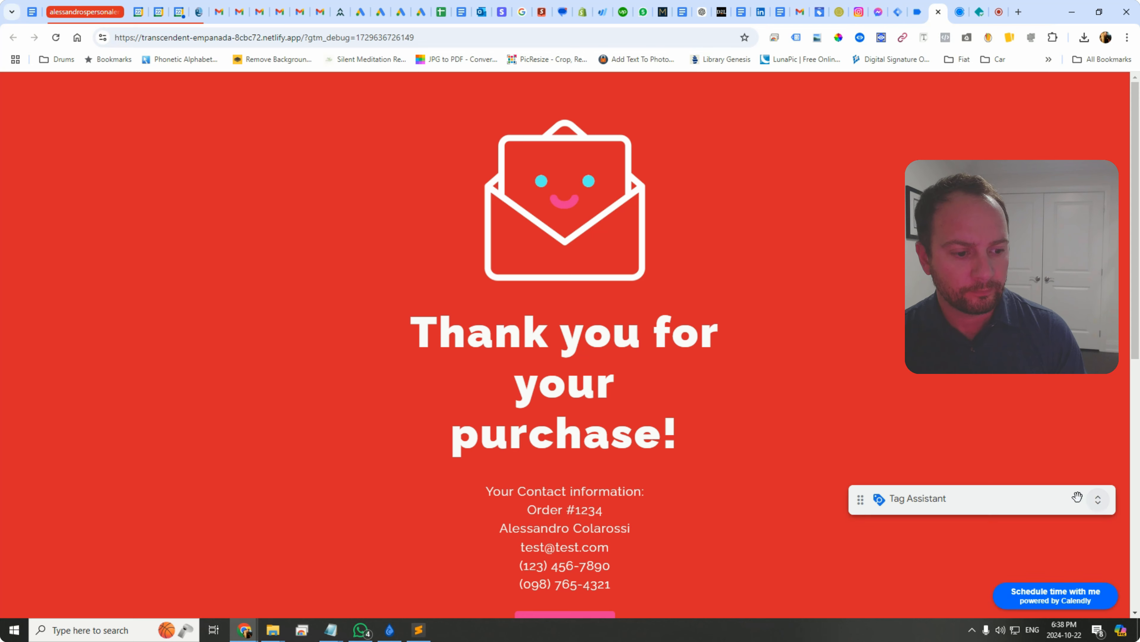
{"action": "scroll", "coordinate": [710, 445], "scroll_direction": "down", "scroll_amount": 8}
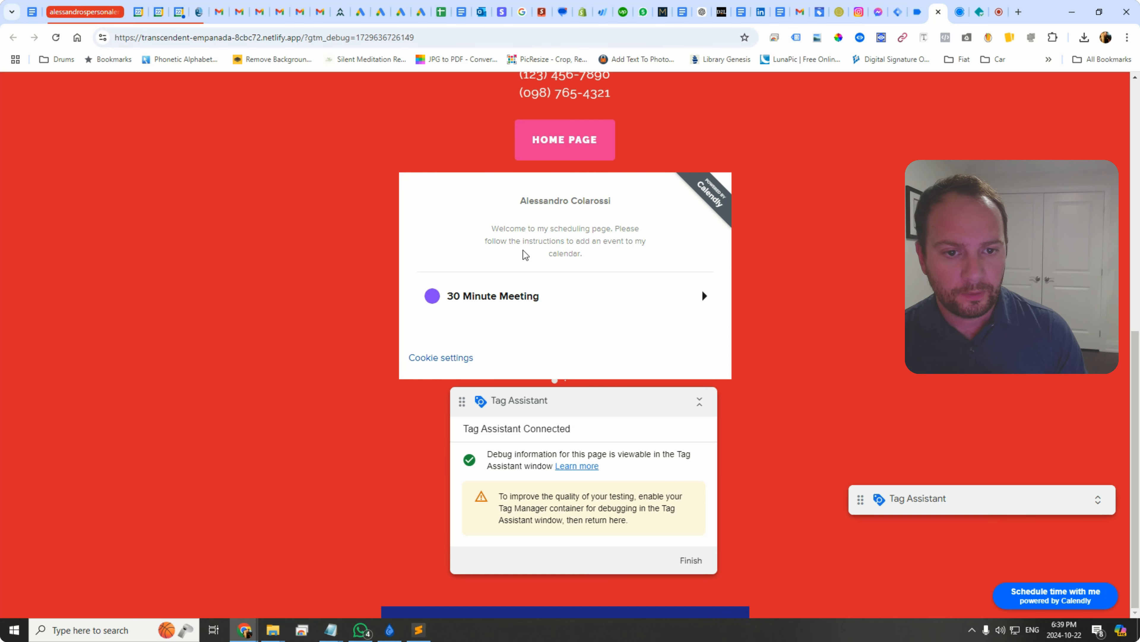
Examine the calendly.profile_page_viewed event in Tag Assistant and compare it with the embedded widget on the test page
{"action": "left_click", "coordinate": [916, 13]}
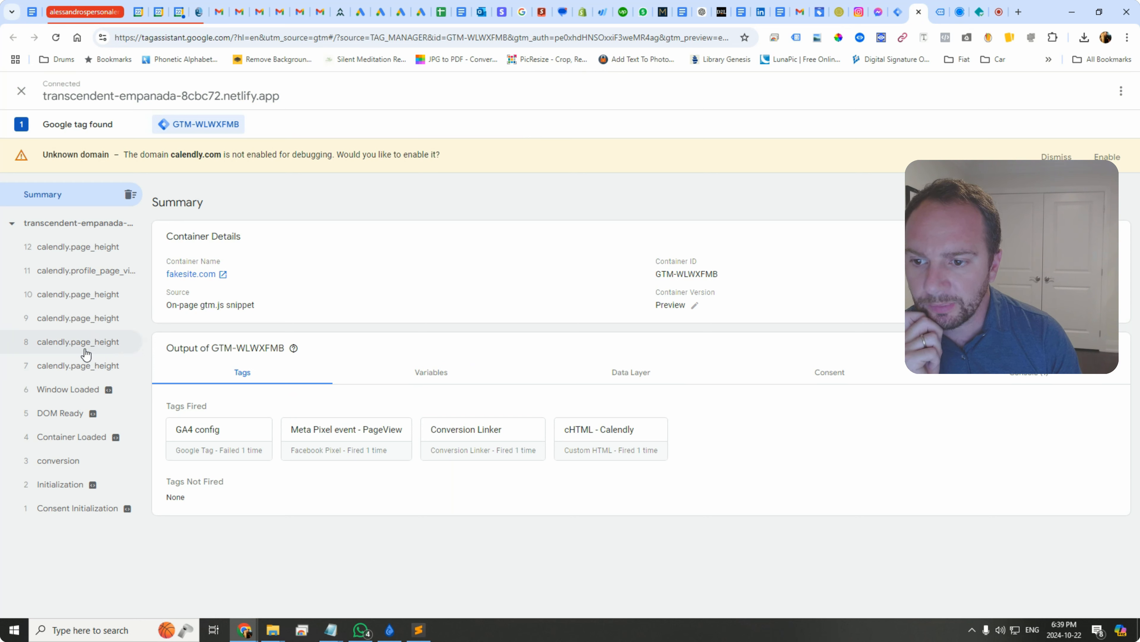
{"action": "left_click", "coordinate": [83, 272]}
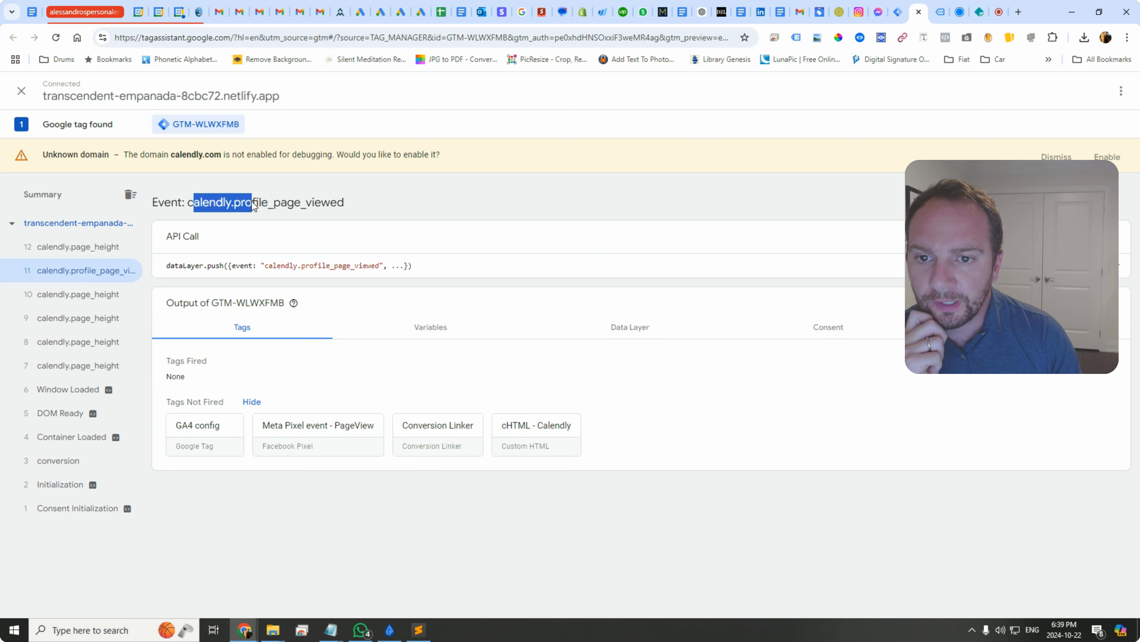
{"action": "left_click", "coordinate": [340, 208]}
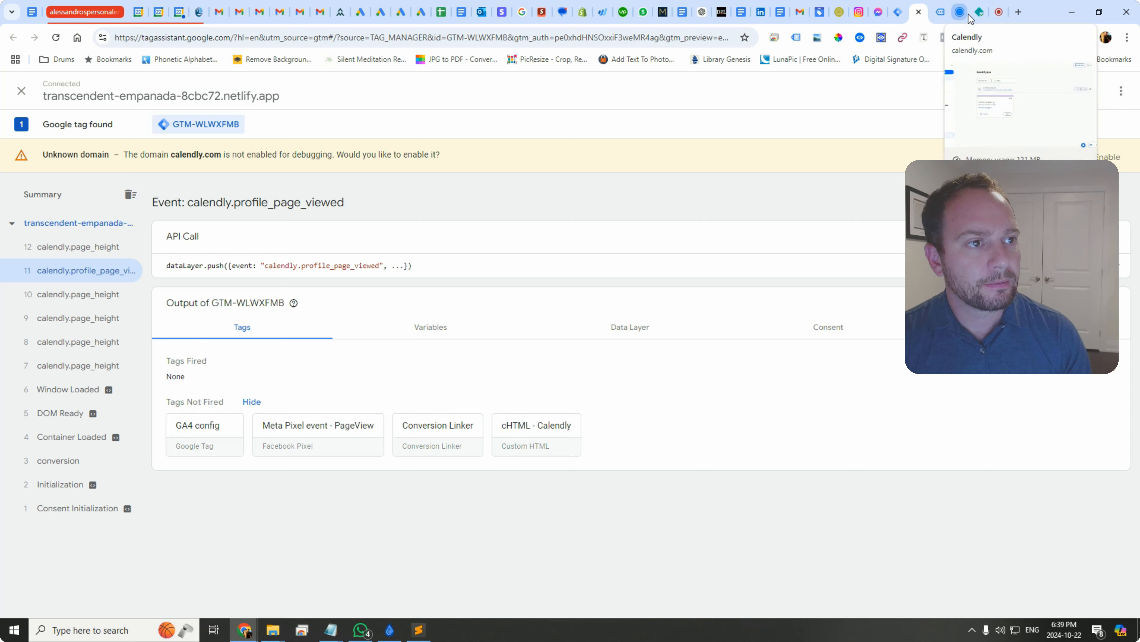
{"action": "left_click", "coordinate": [940, 13]}
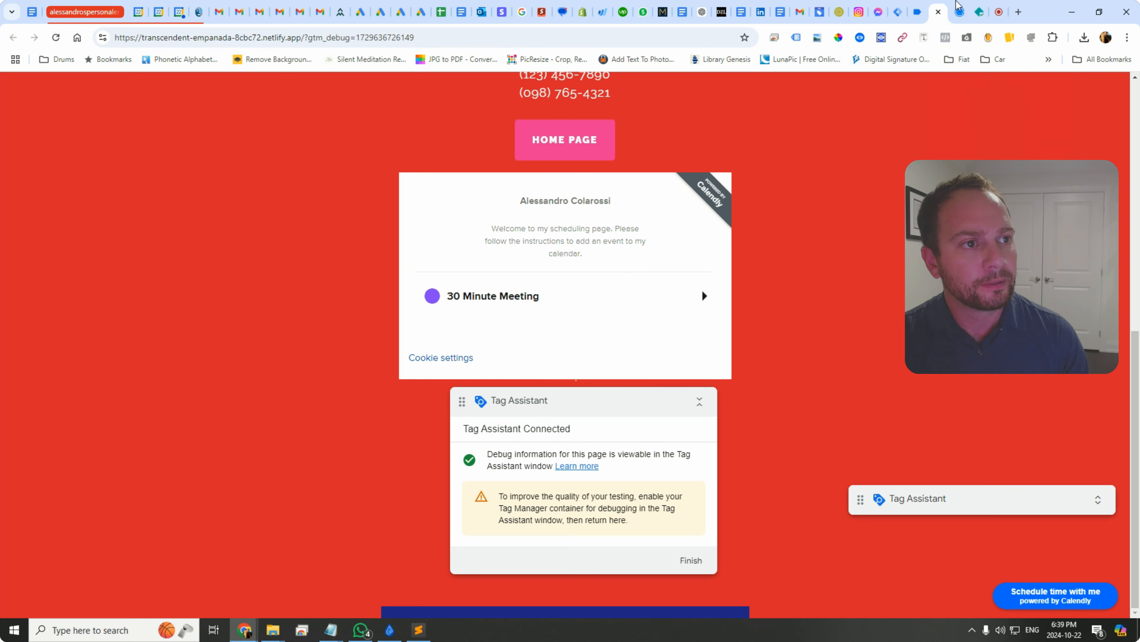
{"action": "left_click", "coordinate": [917, 16]}
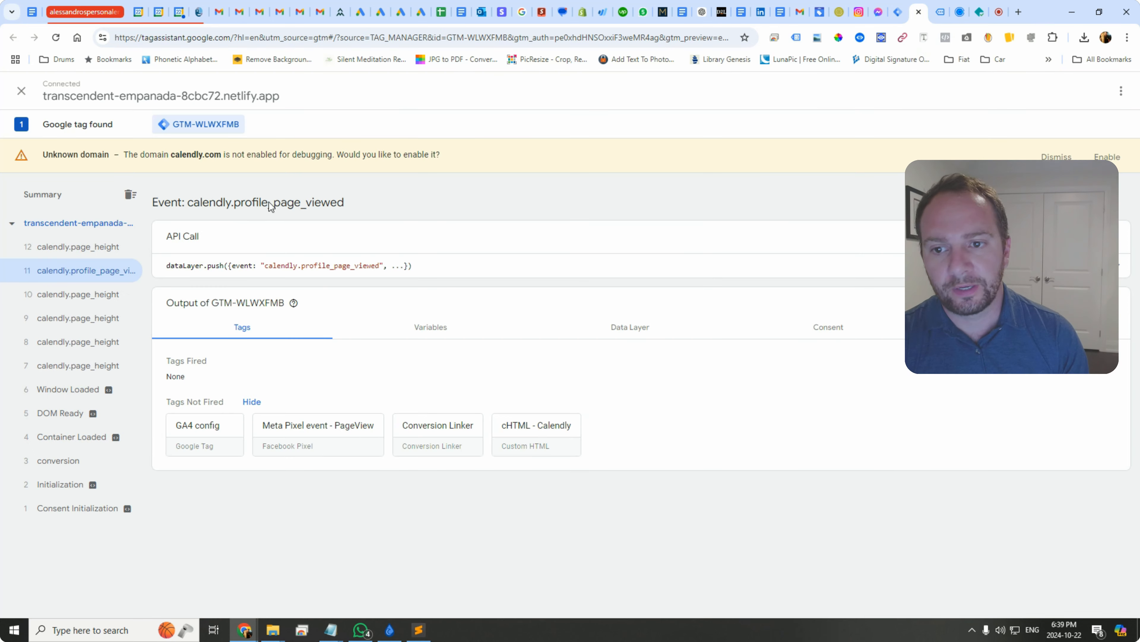
Copy the event name calendly.profile_page_viewed from the event's heading in Tag Assistant
{"action": "left_click_drag", "start_coordinate": [335, 203], "coordinate": [218, 212]}
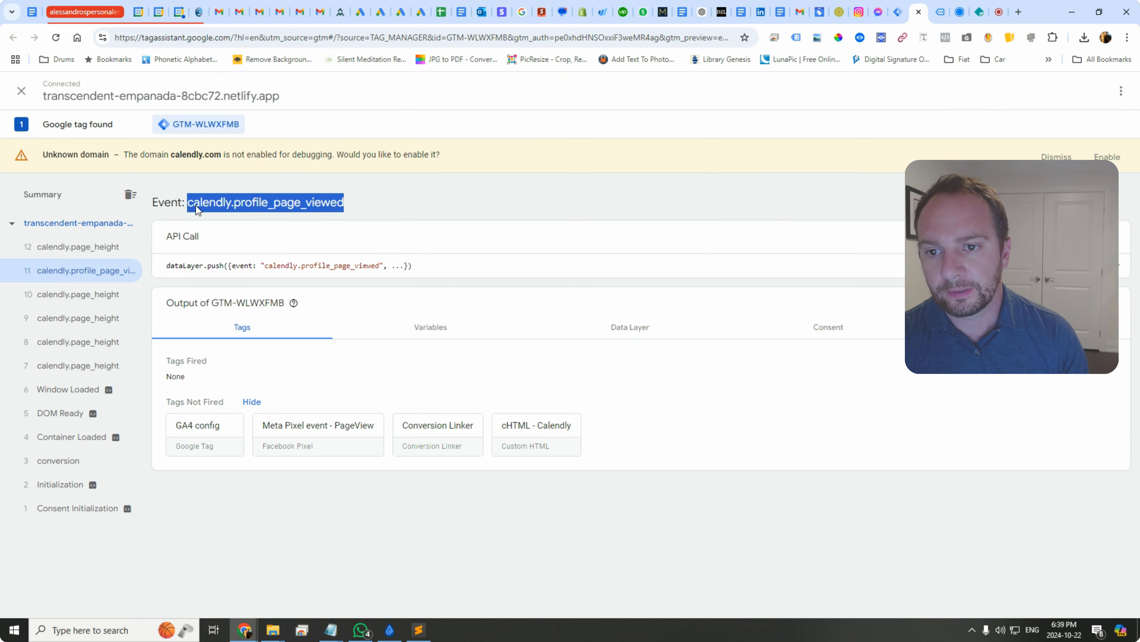
{"action": "right_click", "coordinate": [192, 207]}
{"action": "left_click", "coordinate": [223, 219]}
{"action": "left_click", "coordinate": [349, 216]}
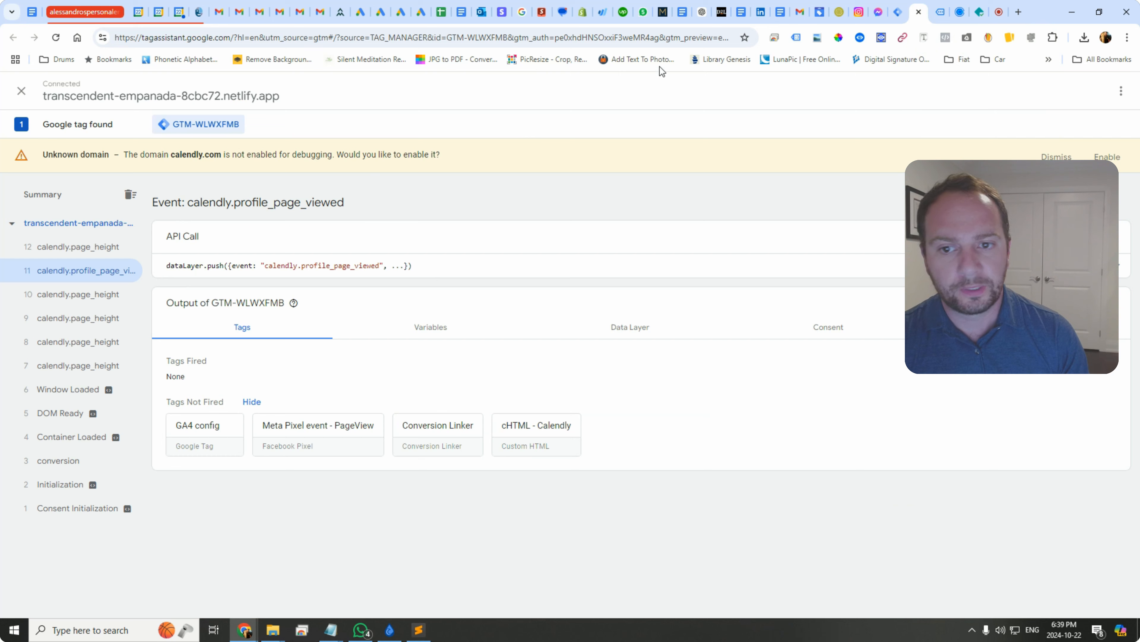
Switch to Google Tag Manager, review the GAds Conversion Tracking - Calendly - Meeting Scheduled tag and close it
{"action": "left_click", "coordinate": [898, 12]}
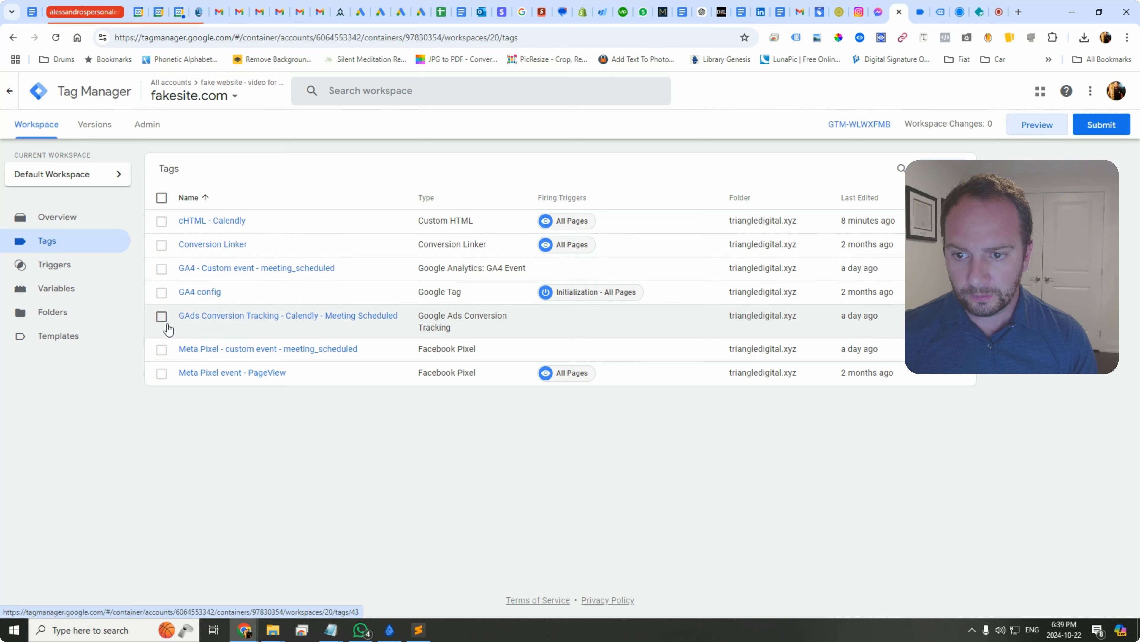
{"action": "left_click", "coordinate": [161, 317]}
{"action": "left_click", "coordinate": [162, 317]}
{"action": "left_click", "coordinate": [222, 318]}
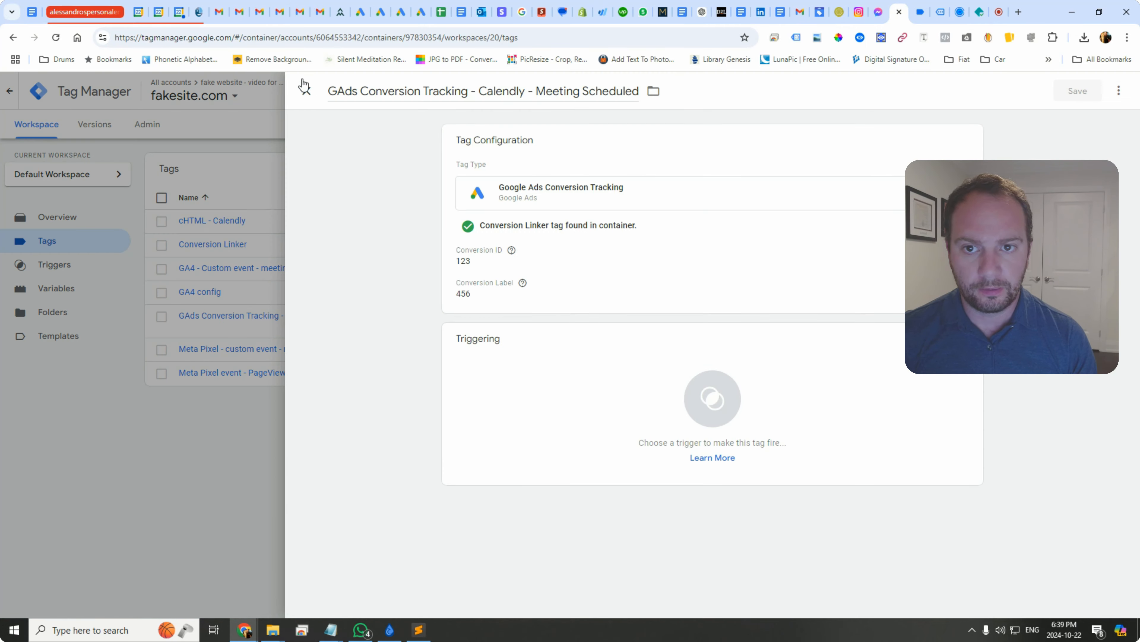
{"action": "left_click", "coordinate": [307, 91]}
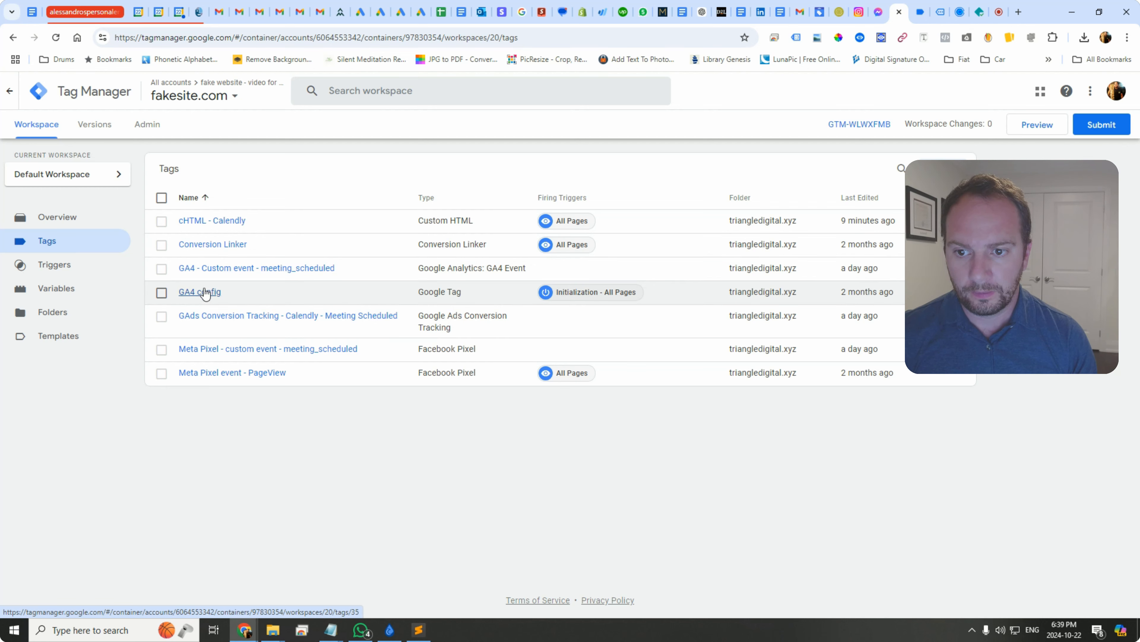
Open the GA4 - Custom event - meeting_scheduled tag and make a copy of it
{"action": "left_click", "coordinate": [207, 270]}
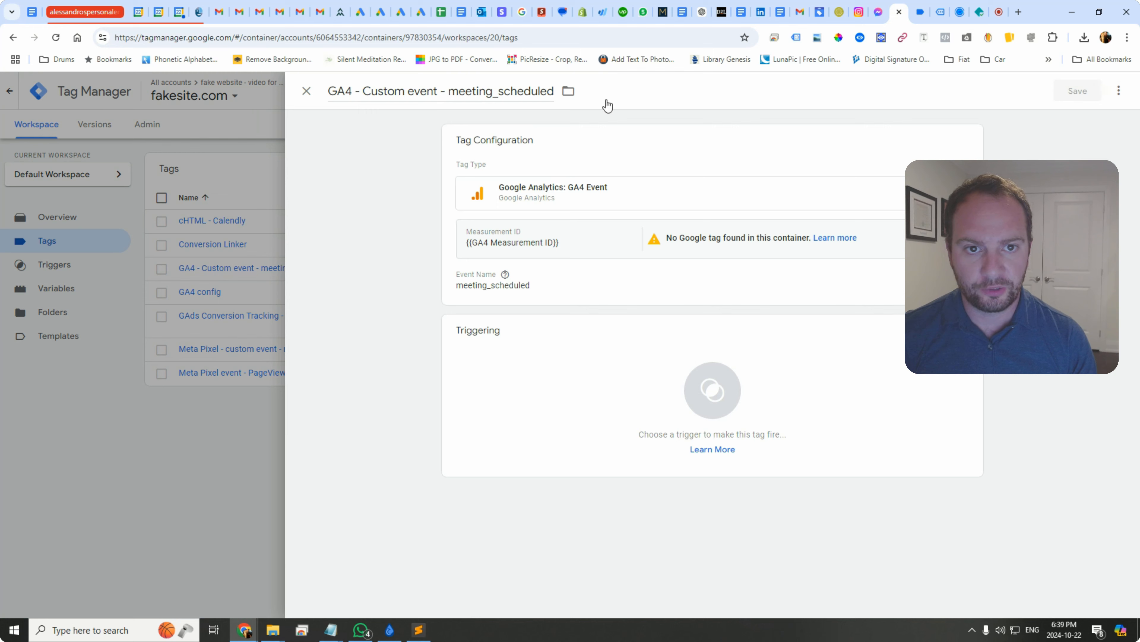
{"action": "left_click", "coordinate": [1117, 91]}
{"action": "left_click", "coordinate": [1092, 117]}
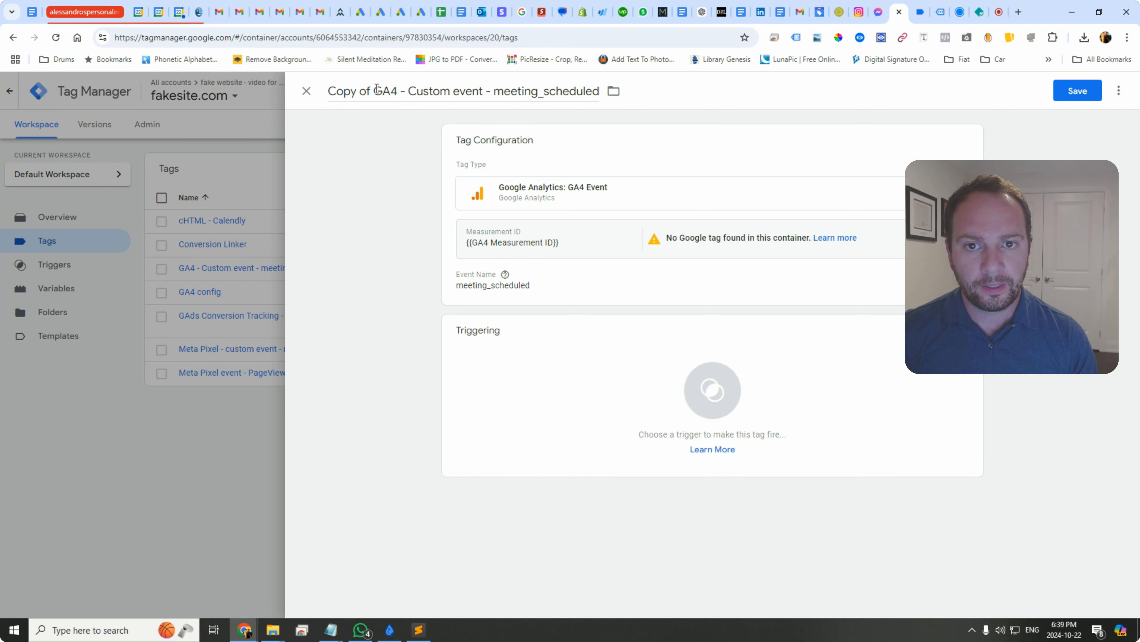
Rename the copied tag as GA4 - Custom event - profile_page_viewed
{"action": "left_click_drag", "start_coordinate": [377, 90], "coordinate": [316, 103]}
{"action": "key", "text": "BackSpace"}
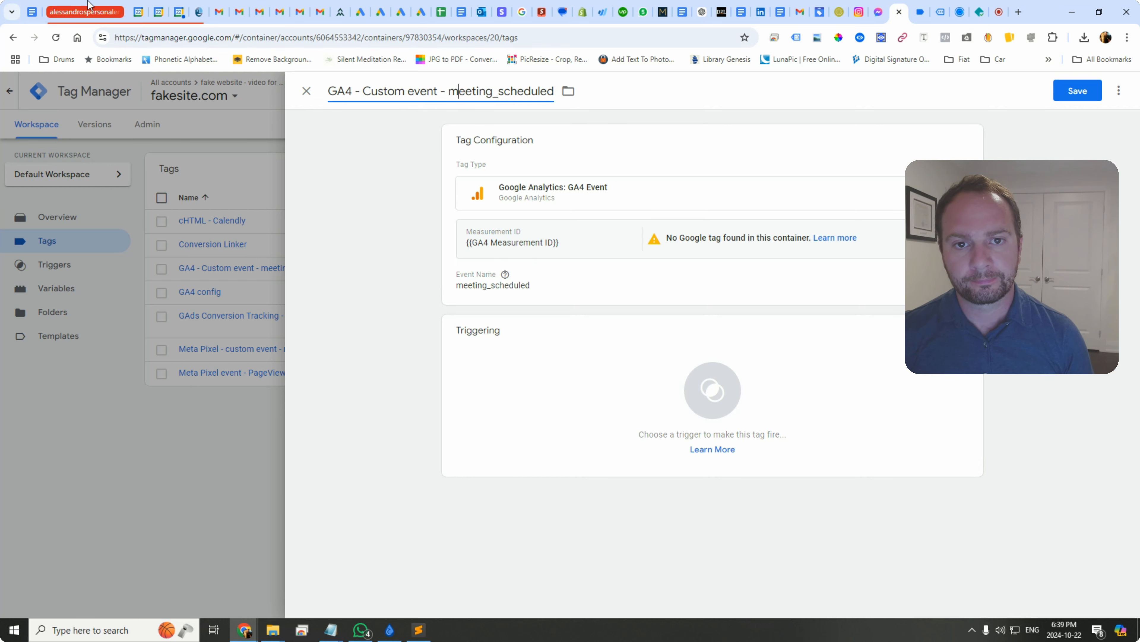
{"action": "key", "text": "Right"}
{"action": "key", "text": "Right"}
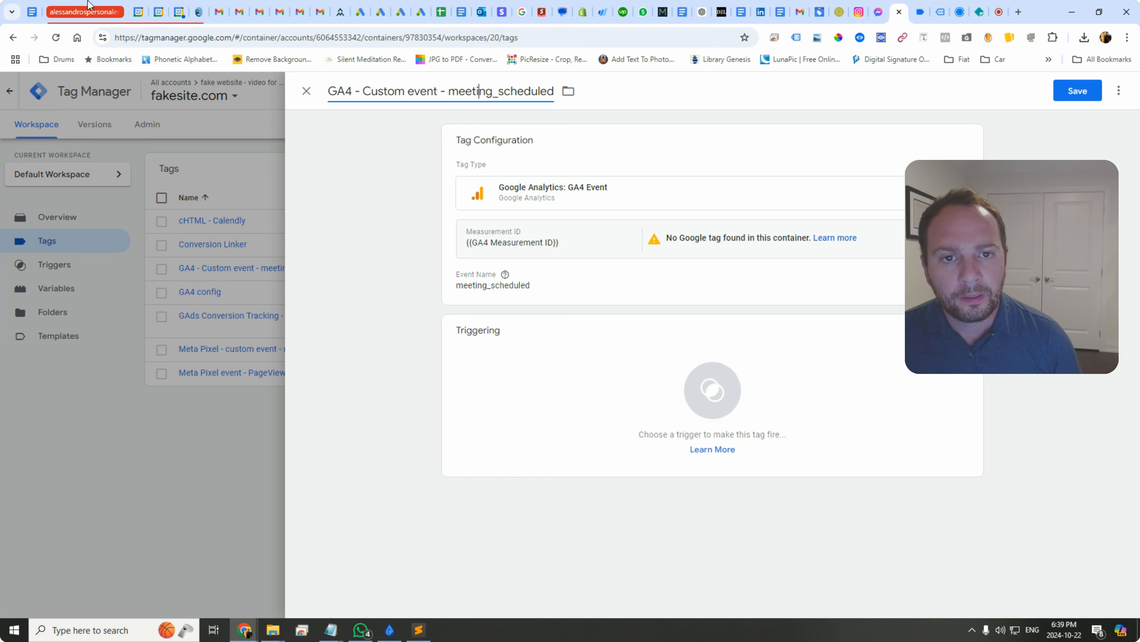
{"action": "key", "text": "shift+End"}
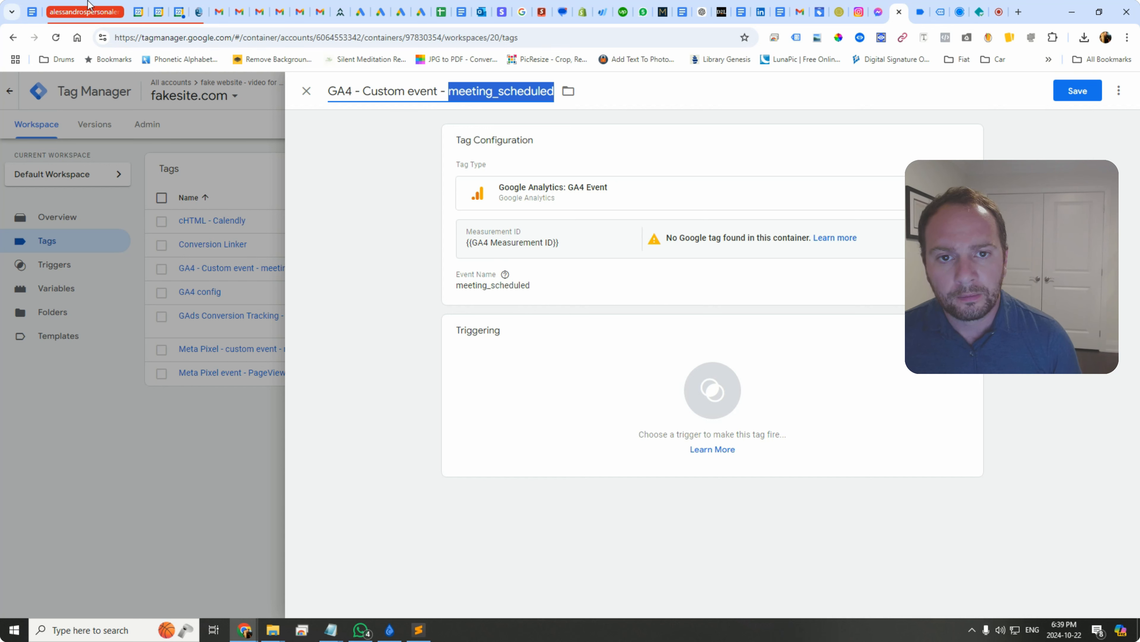
{"action": "key", "text": "ctrl+v"}
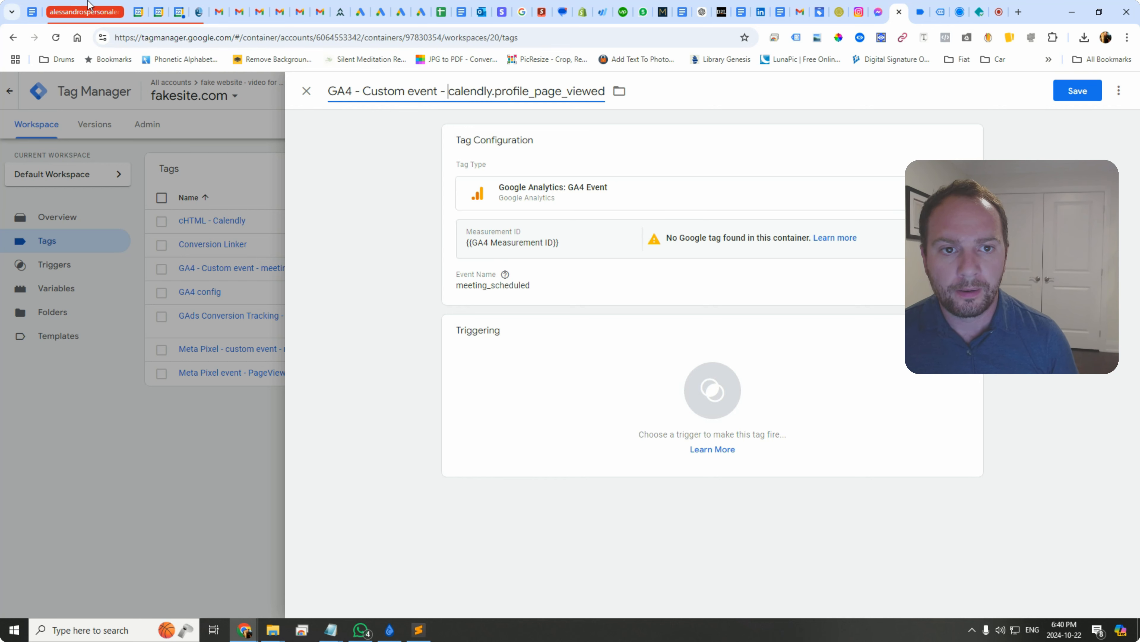
{"action": "key", "text": "shift+Right"}
{"action": "key", "text": "shift+Right"}
{"action": "key", "text": "shift+Right"}
{"action": "key", "text": "shift+Right"}
{"action": "key", "text": "shift+Right"}
{"action": "key", "text": "shift+Right"}
{"action": "key", "text": "shift+Right"}
{"action": "key", "text": "shift+Right"}
{"action": "key", "text": "shift+Right"}
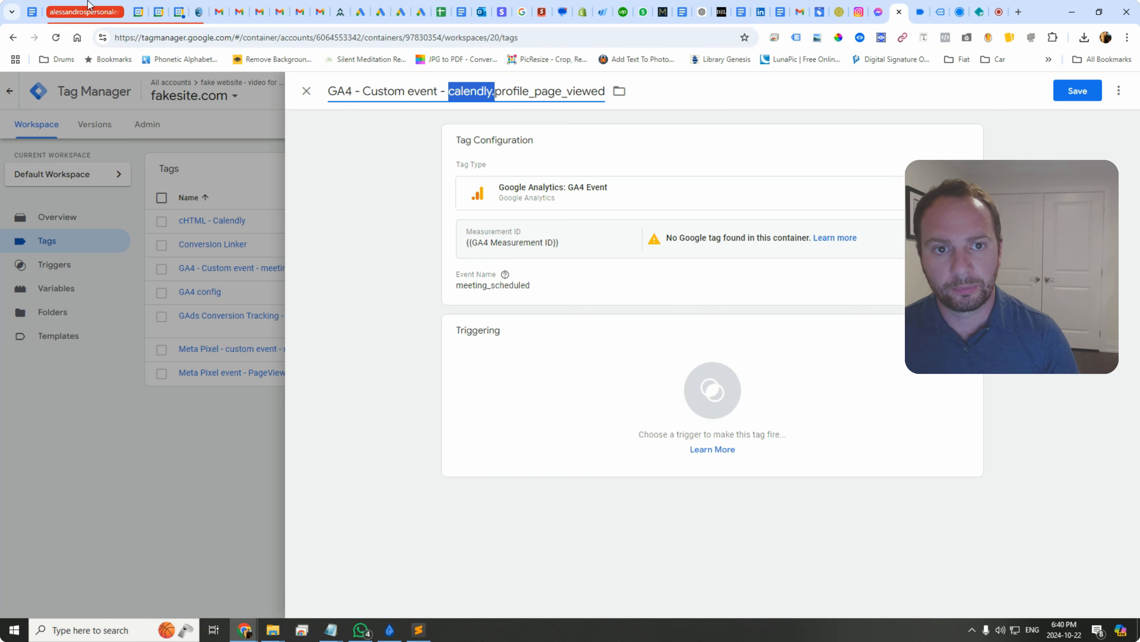
{"action": "key", "text": "BackSpace"}
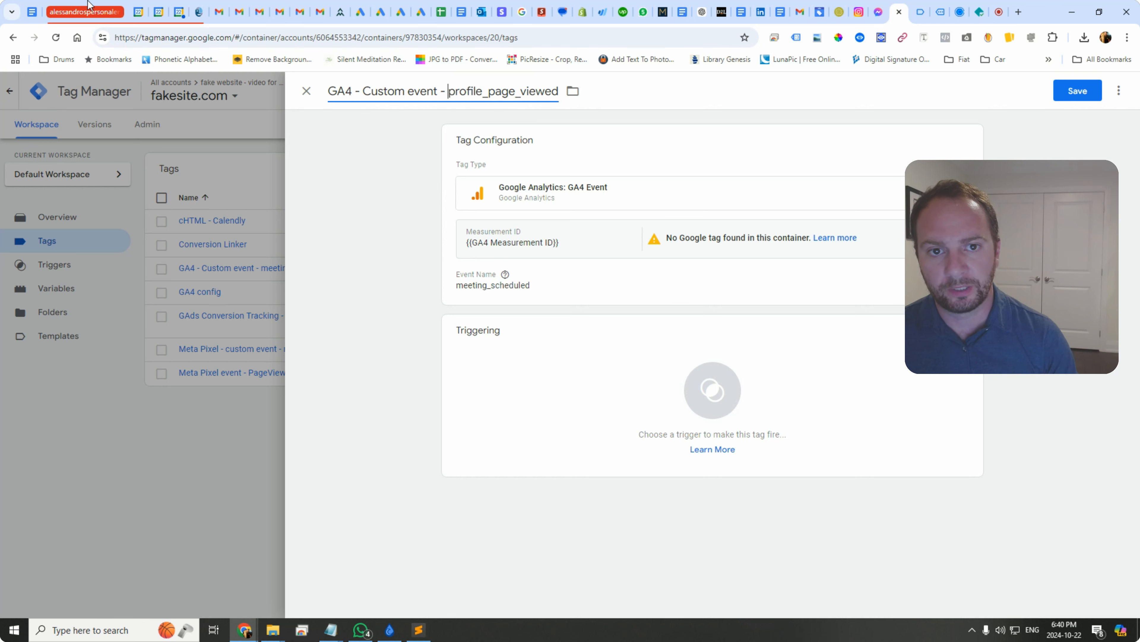
Set the event name in the copied GA4 tag's configuration to meeting_viewed
{"action": "left_click", "coordinate": [588, 292]}
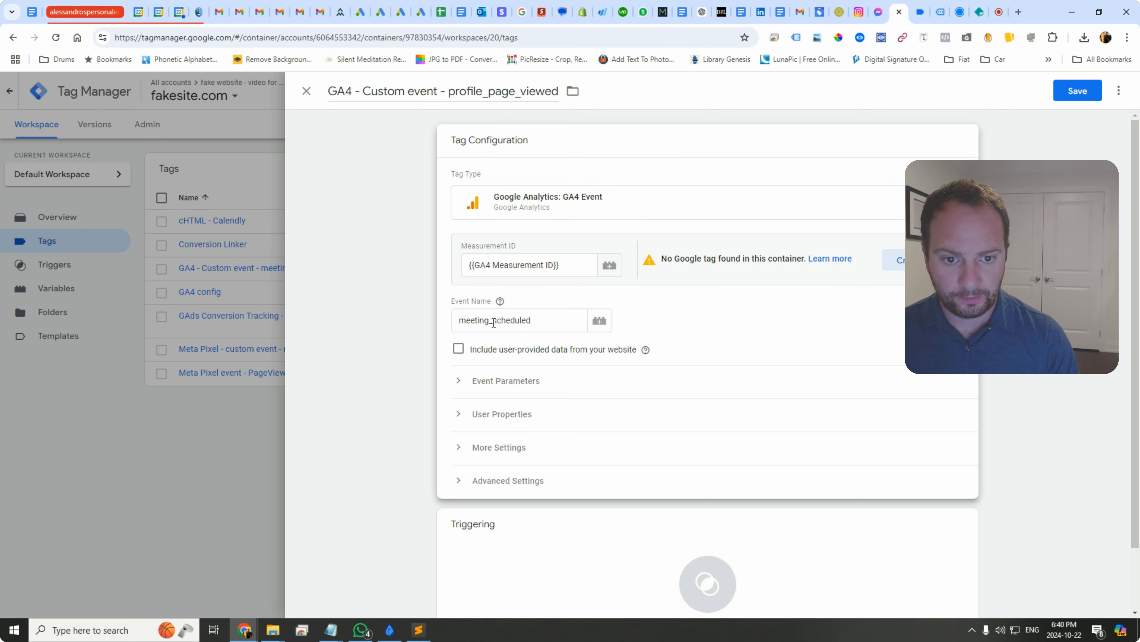
{"action": "left_click_drag", "start_coordinate": [492, 321], "coordinate": [565, 320]}
{"action": "type", "text": "v"}
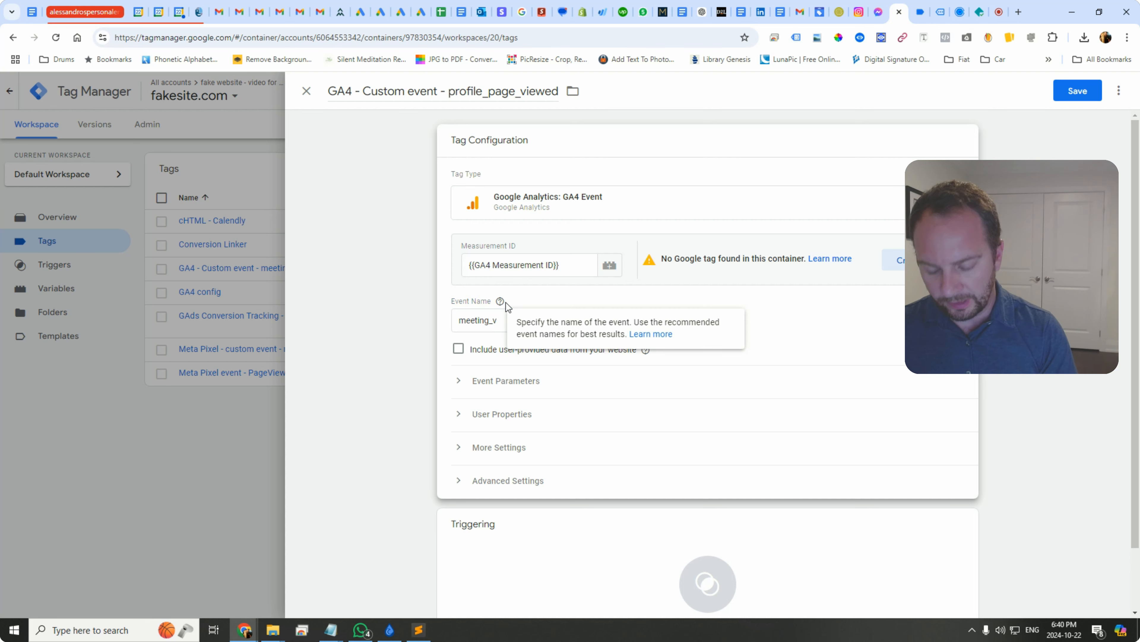
{"action": "left_click", "coordinate": [505, 323]}
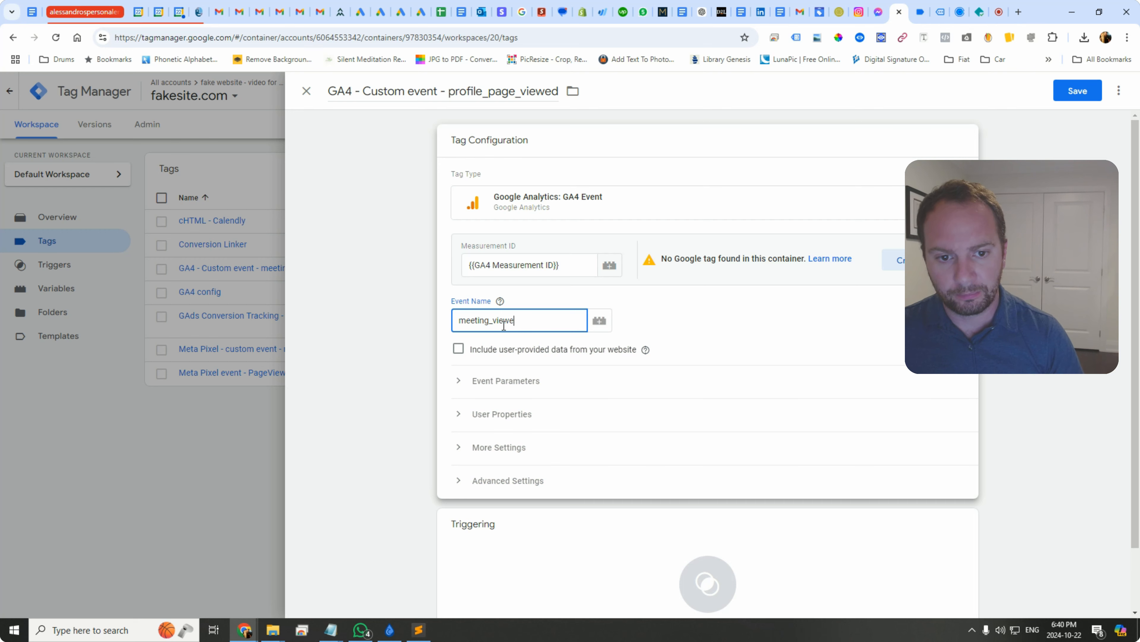
Start a new firing trigger for the tag and name it calendly.profile_page_viewed
{"action": "scroll", "coordinate": [521, 409], "scroll_direction": "down", "scroll_amount": 2}
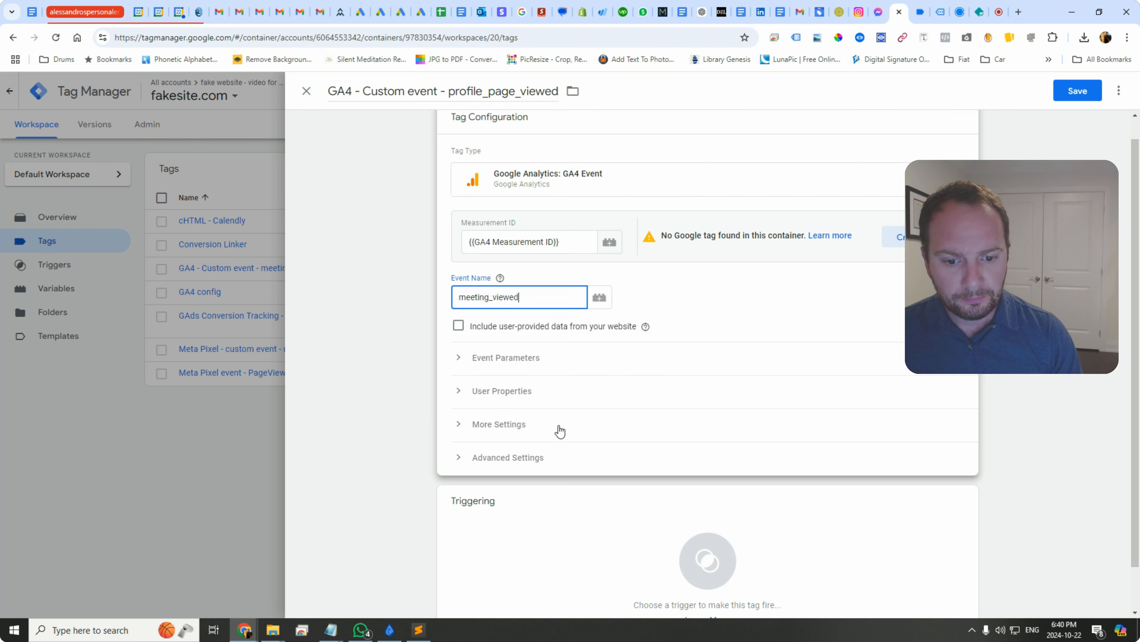
{"action": "left_click", "coordinate": [637, 486]}
{"action": "left_click", "coordinate": [1113, 92]}
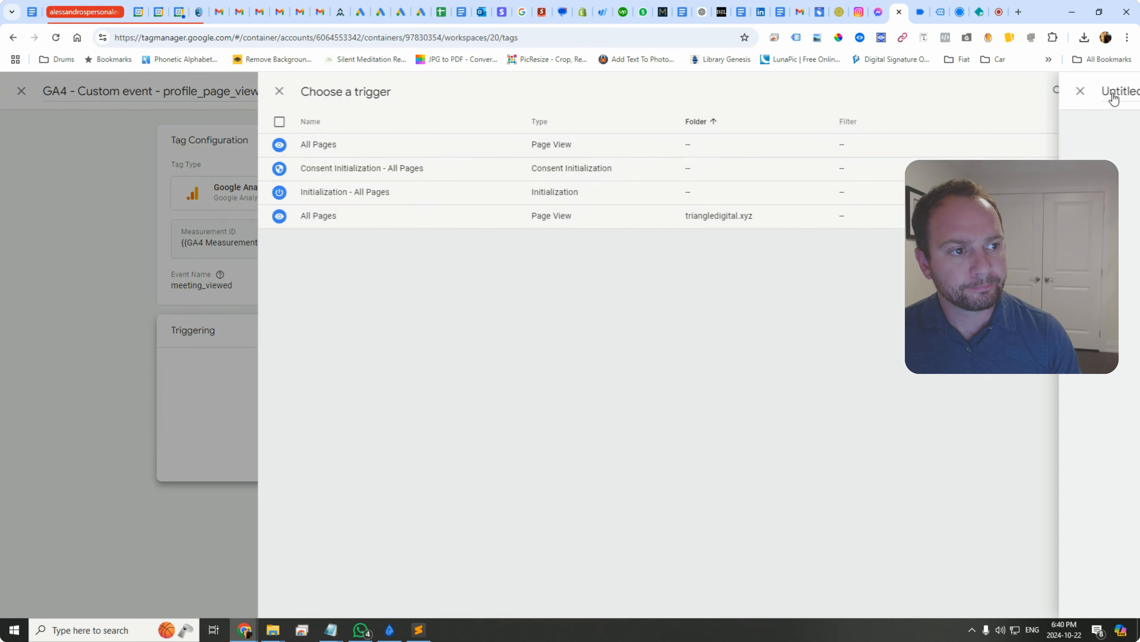
{"action": "left_click", "coordinate": [365, 92]}
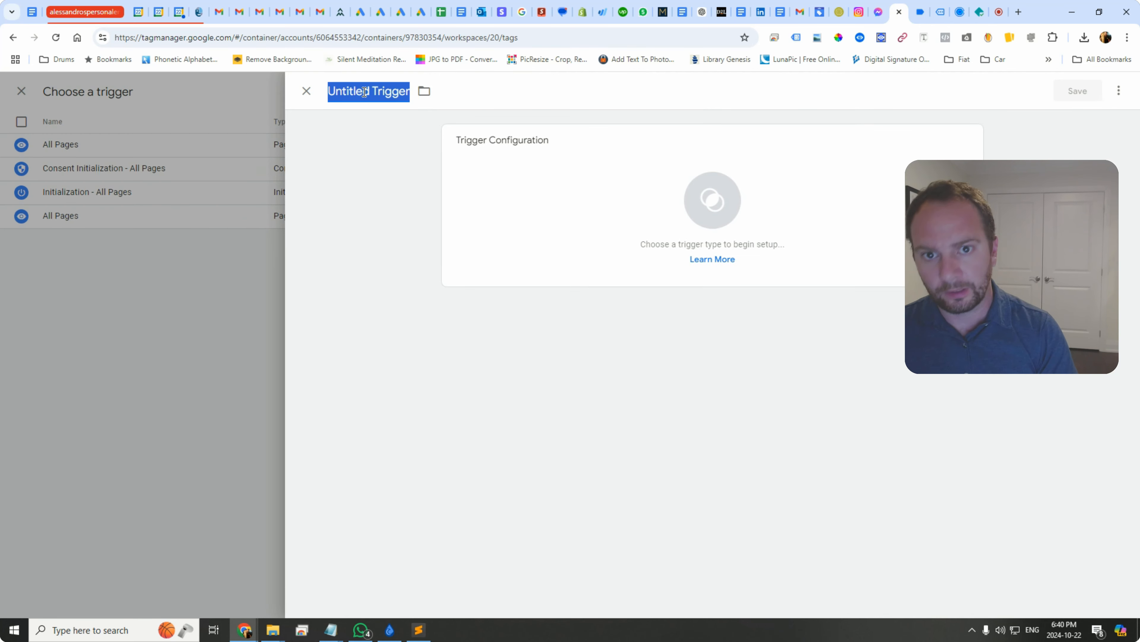
{"action": "key", "text": "ctrl+v"}
Make the trigger a Custom Event with the event name calendly.profile_page_viewed and save it to the tag
{"action": "left_click", "coordinate": [555, 186]}
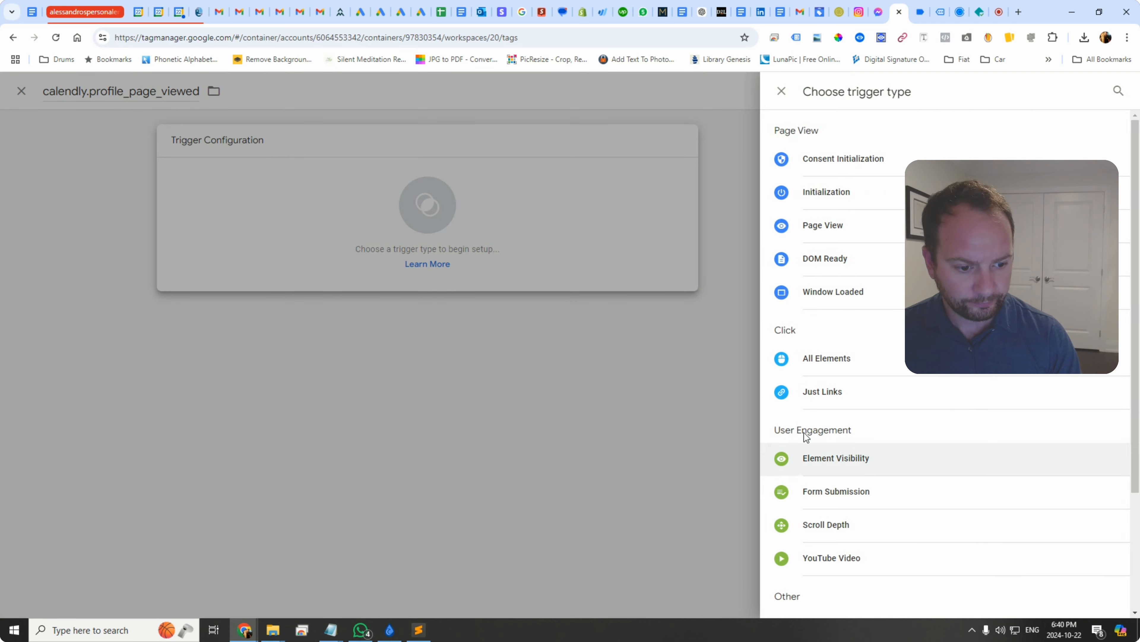
{"action": "scroll", "coordinate": [806, 435], "scroll_direction": "down", "scroll_amount": 4}
{"action": "left_click", "coordinate": [880, 492]}
{"action": "left_click", "coordinate": [512, 260]}
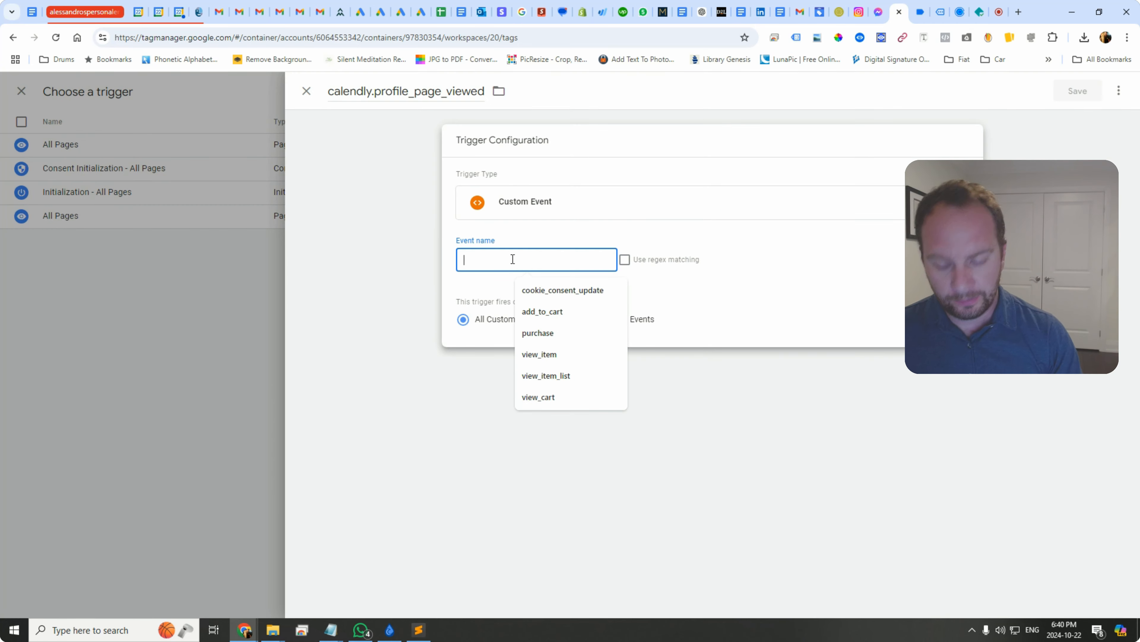
{"action": "key", "text": "ctrl+v"}
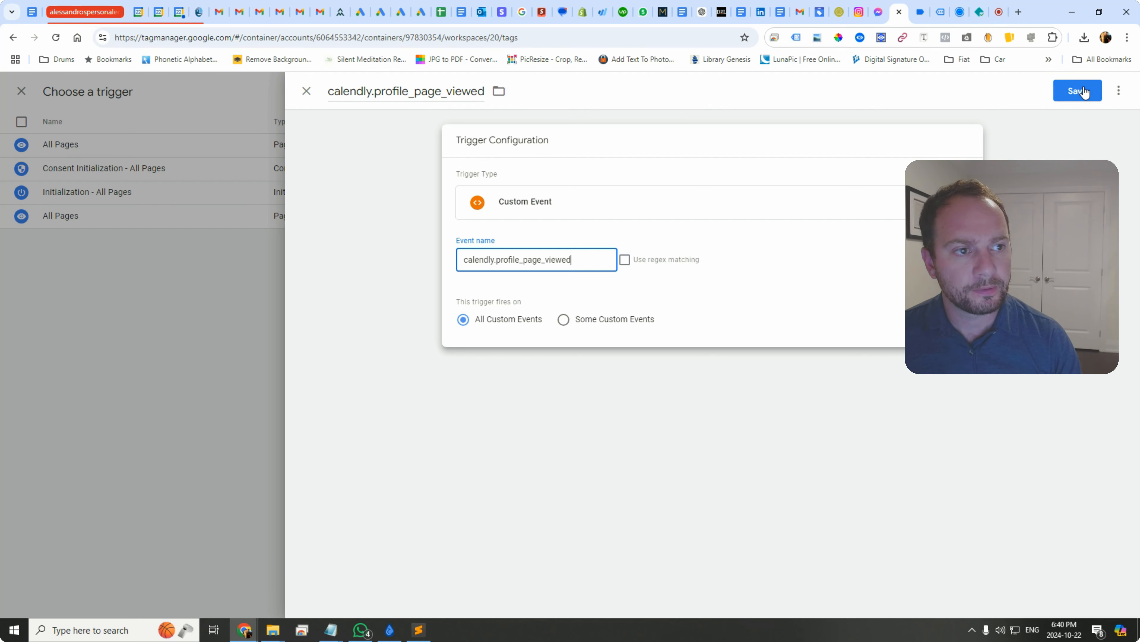
{"action": "left_click", "coordinate": [1084, 92]}
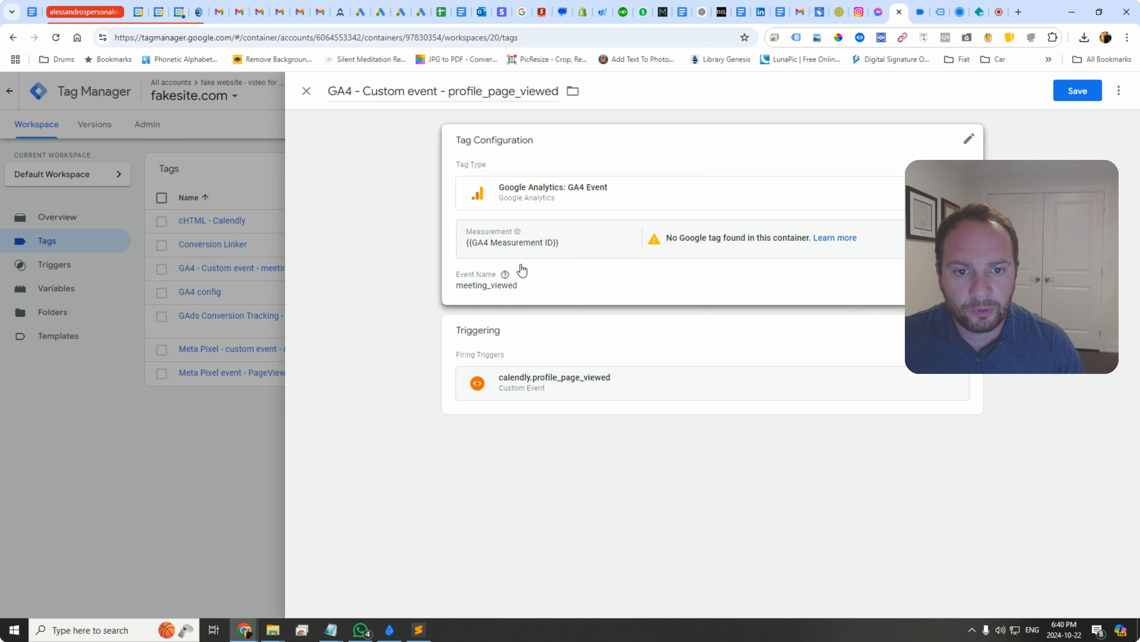
Review the tag's event name and trigger, the matching event in Tag Assistant and the Calendly widget on the test page
{"action": "left_click", "coordinate": [482, 284]}
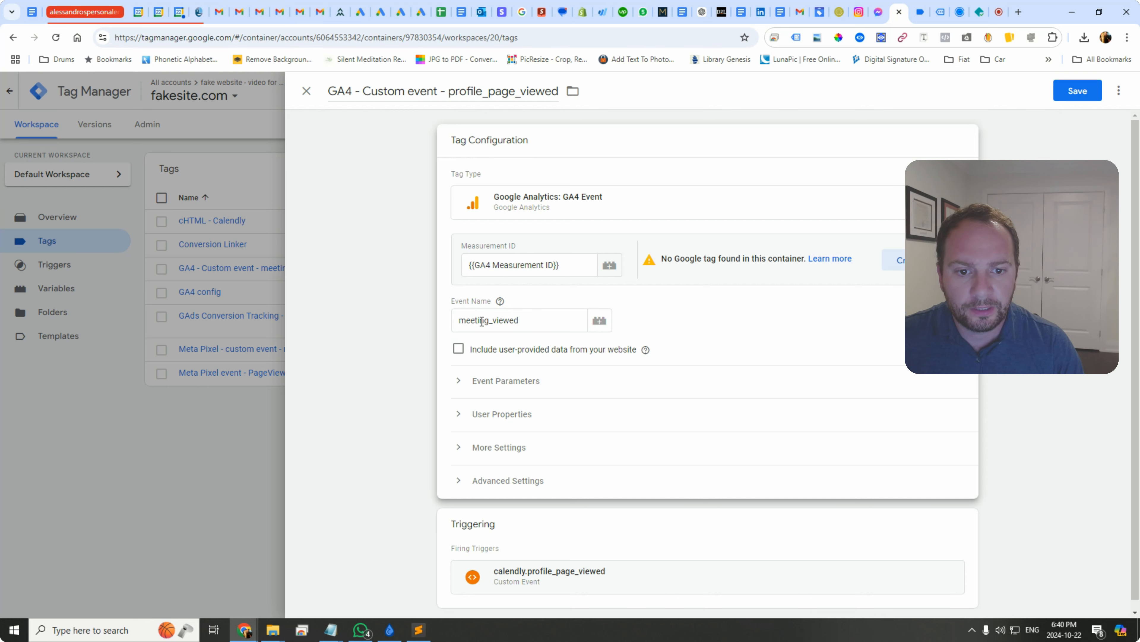
{"action": "scroll", "coordinate": [494, 319], "scroll_direction": "down", "scroll_amount": 1}
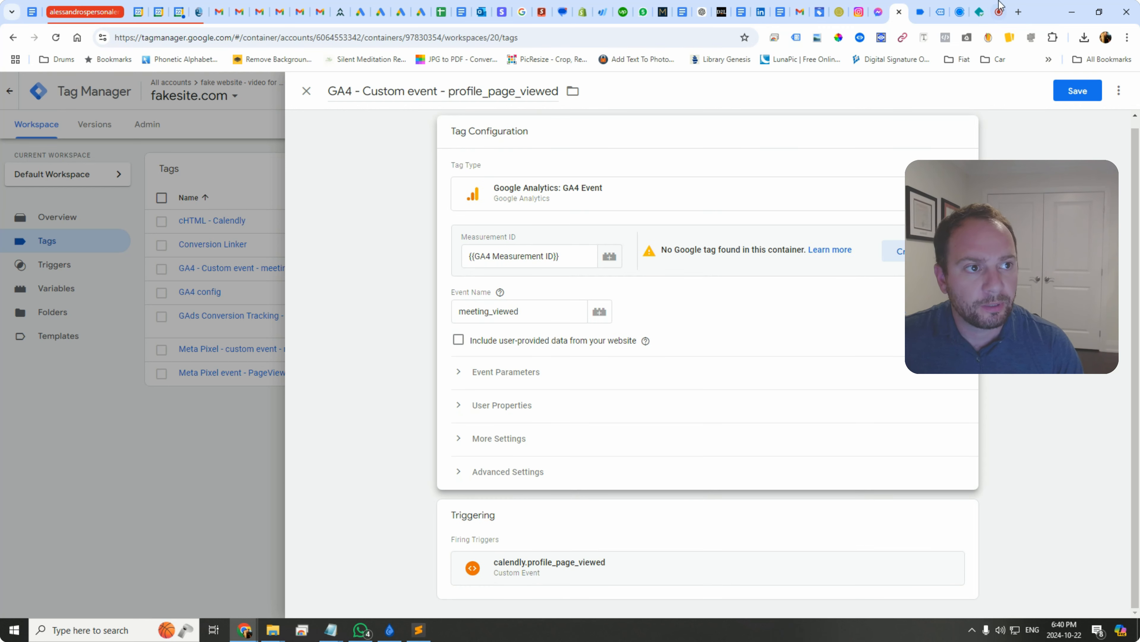
{"action": "left_click", "coordinate": [920, 13]}
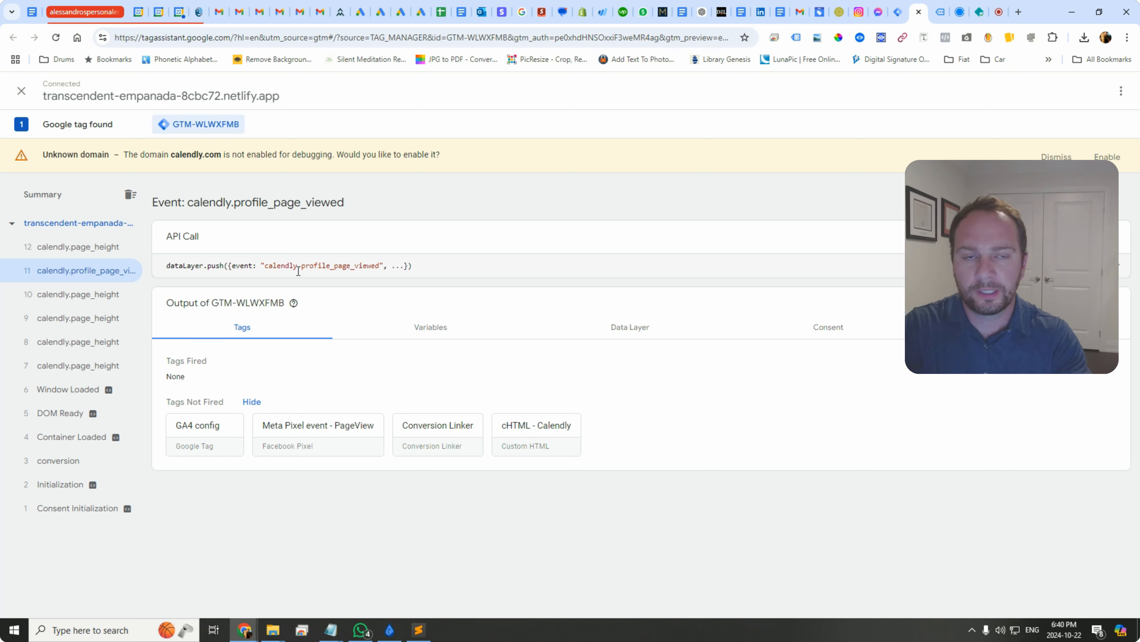
{"action": "left_click", "coordinate": [941, 13]}
{"action": "scroll", "coordinate": [573, 257], "scroll_direction": "up", "scroll_amount": 5}
{"action": "scroll", "coordinate": [550, 301], "scroll_direction": "down", "scroll_amount": 5}
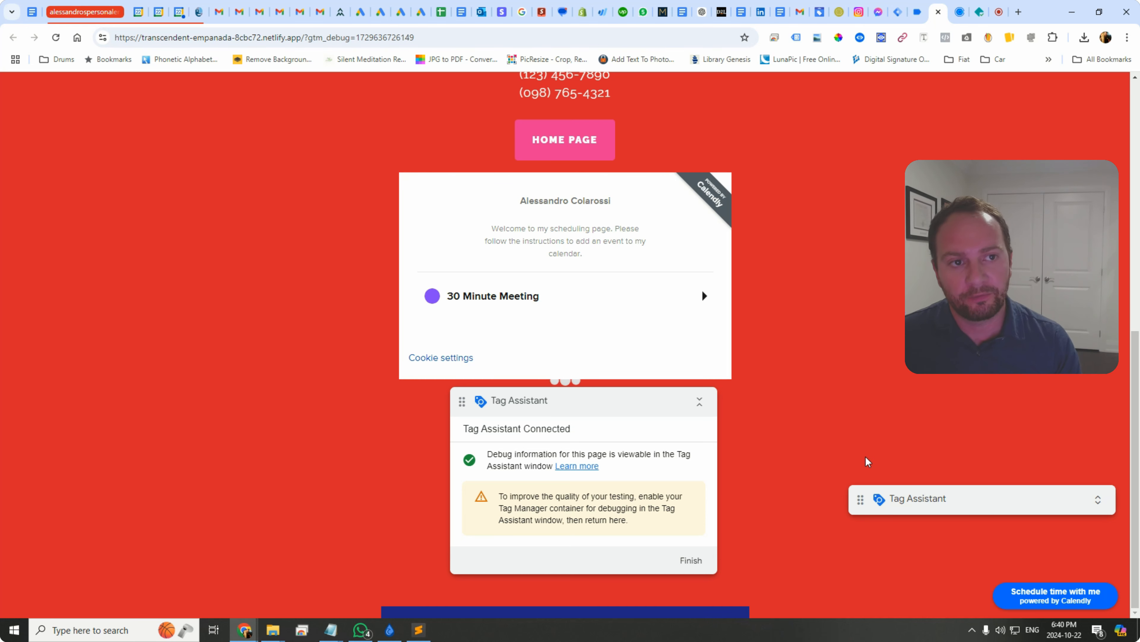
Check the recorded events in Tag Assistant and open the 30 Minute Meeting in the test page's Calendly widget
{"action": "left_click", "coordinate": [917, 12]}
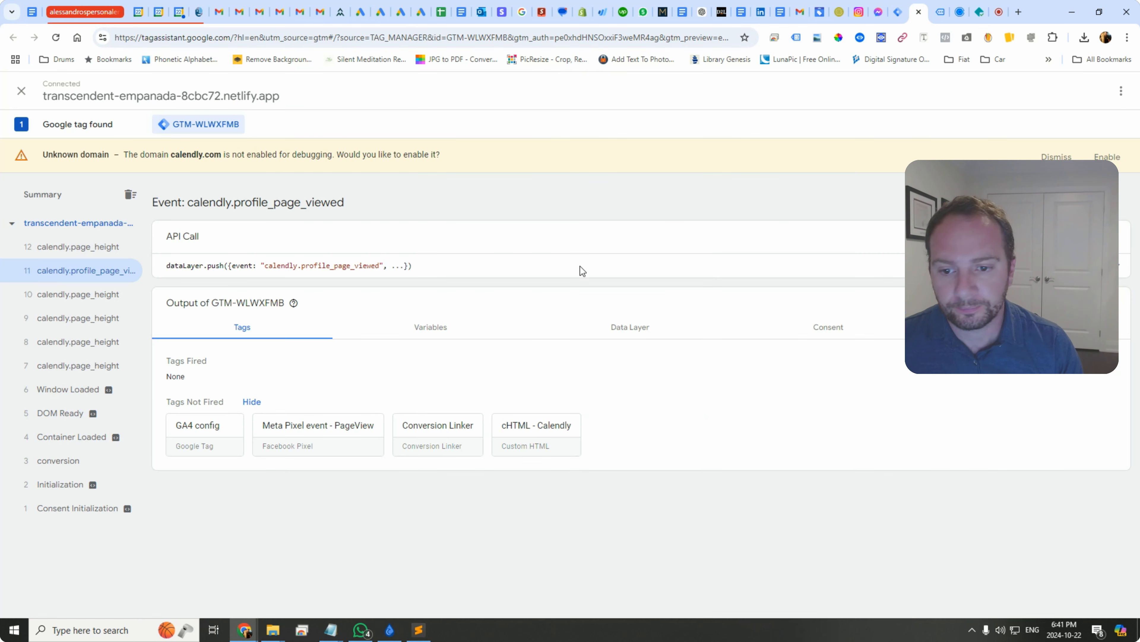
{"action": "left_click", "coordinate": [941, 12]}
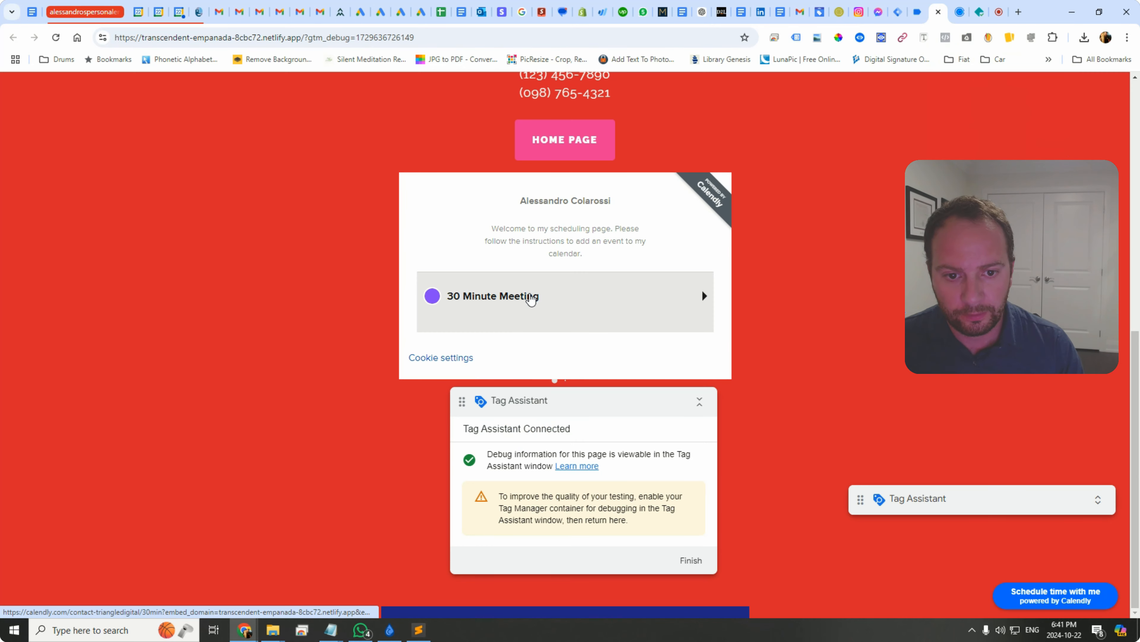
{"action": "left_click", "coordinate": [532, 294]}
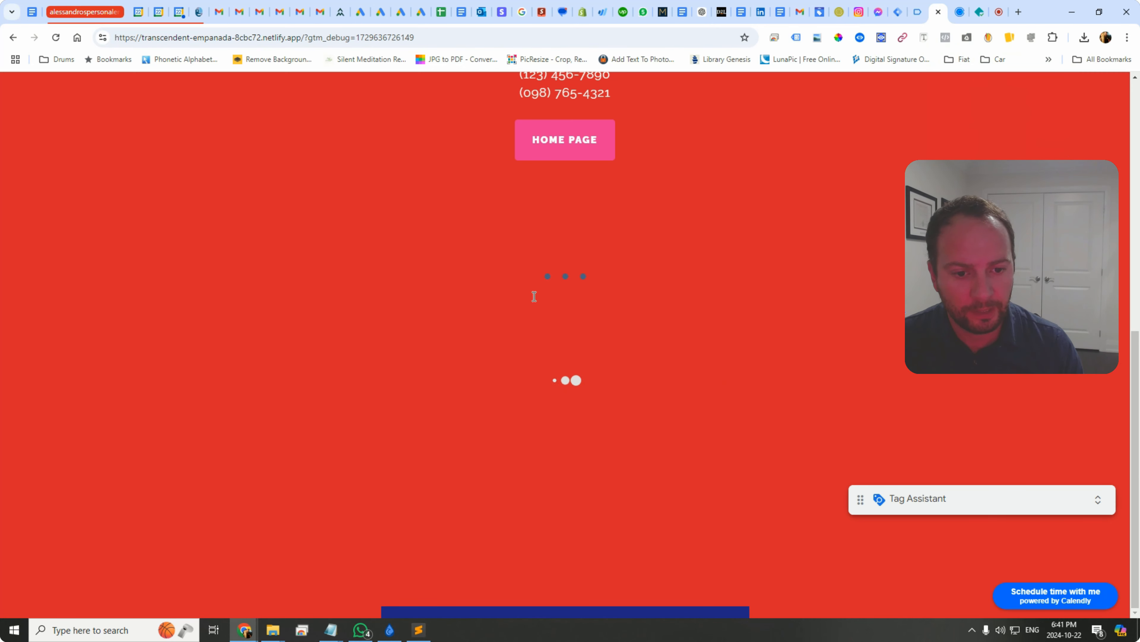
Open the newest Calendly event in Tag Assistant and copy its event name, calendly.event_type_viewed, from the API call
{"action": "left_click", "coordinate": [919, 12]}
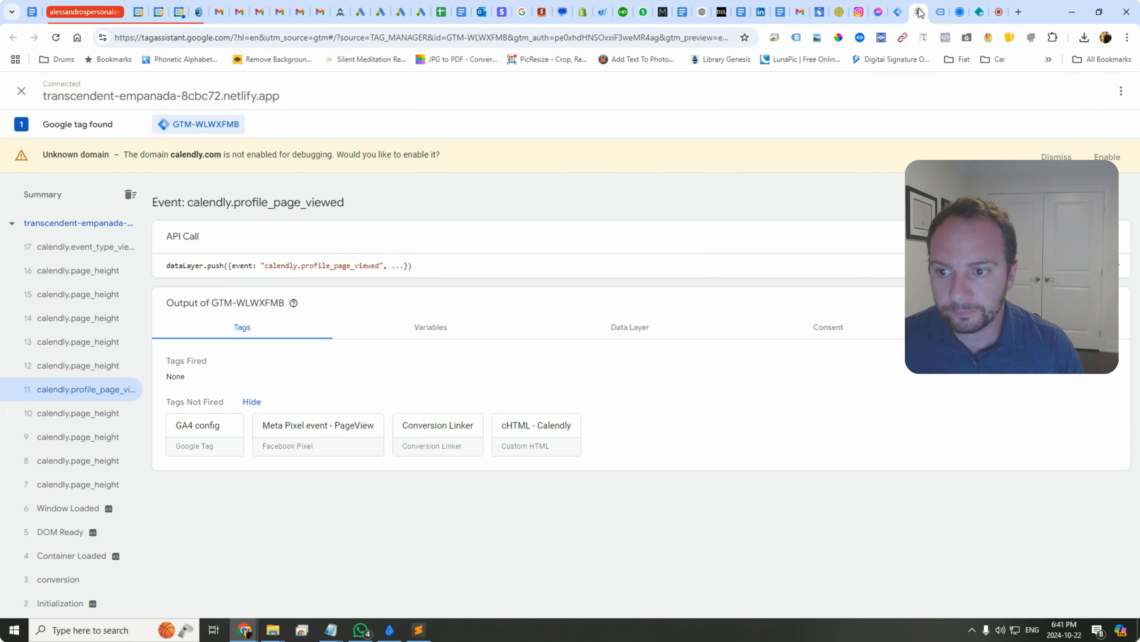
{"action": "left_click", "coordinate": [90, 252]}
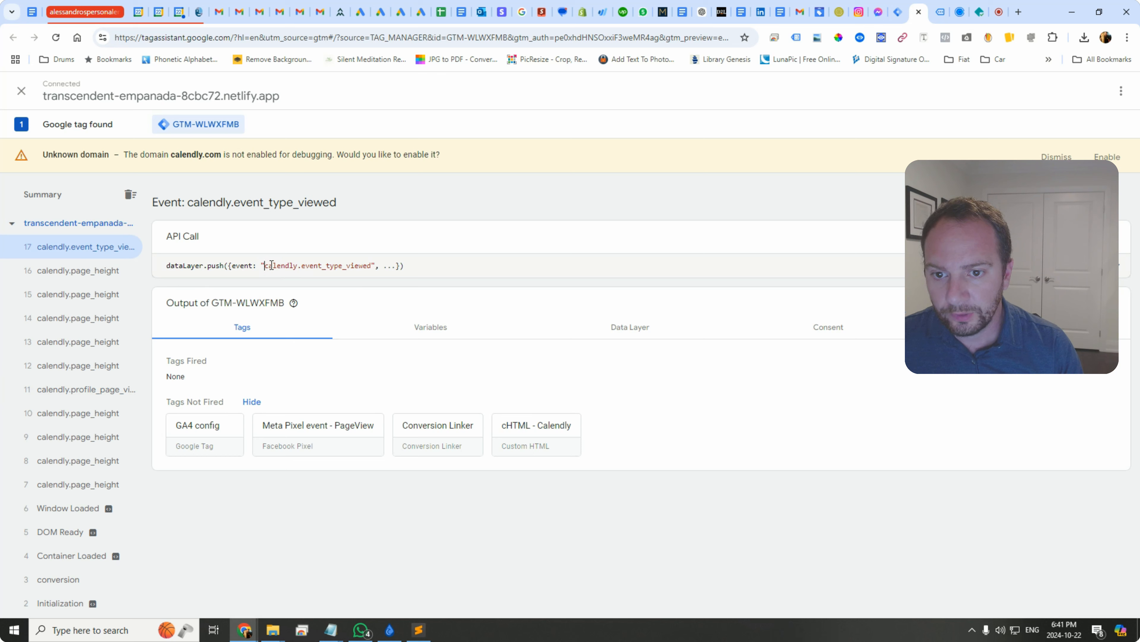
{"action": "left_click_drag", "start_coordinate": [271, 265], "coordinate": [372, 263]}
{"action": "right_click", "coordinate": [348, 271]}
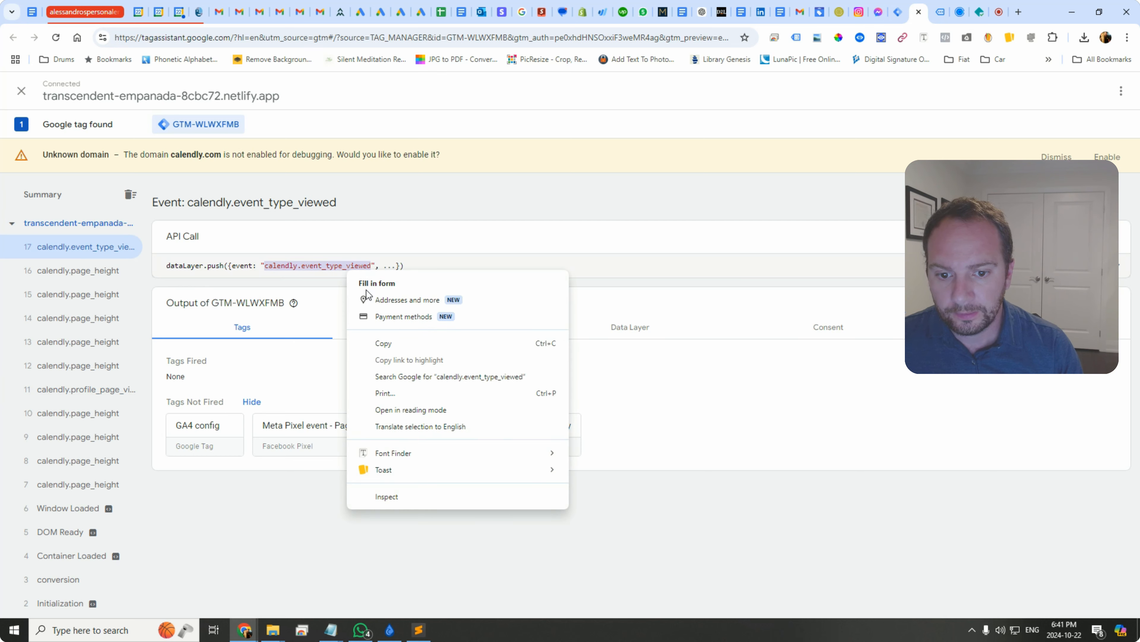
{"action": "left_click", "coordinate": [389, 353]}
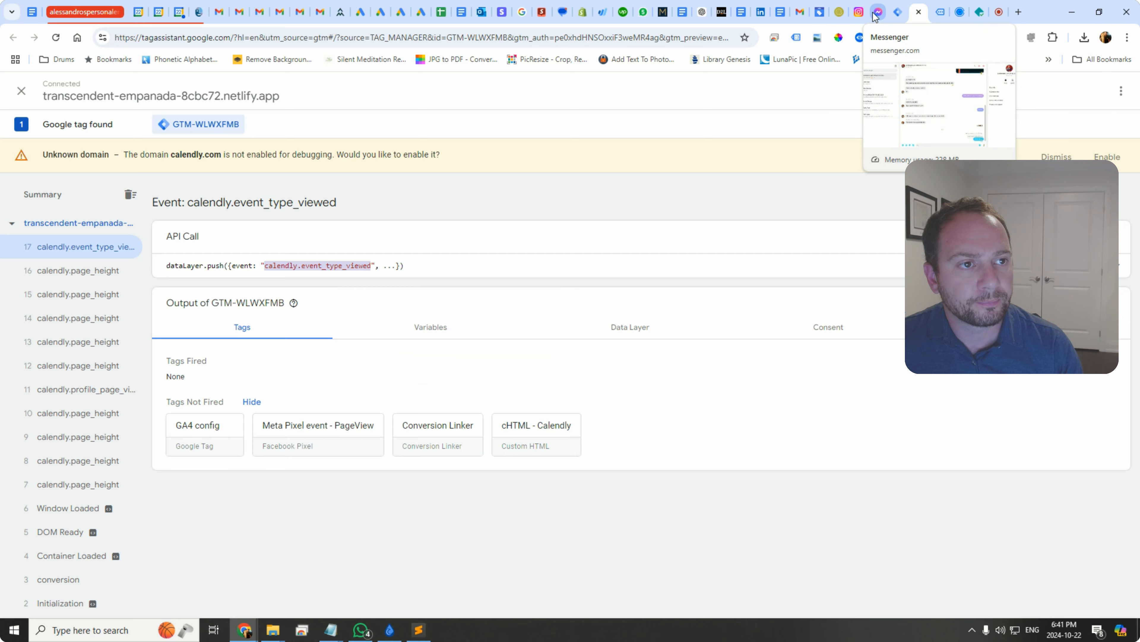
Return to Tag Manager and save the tag GA4 - Custom event - profile_page_viewed
{"action": "left_click", "coordinate": [898, 12]}
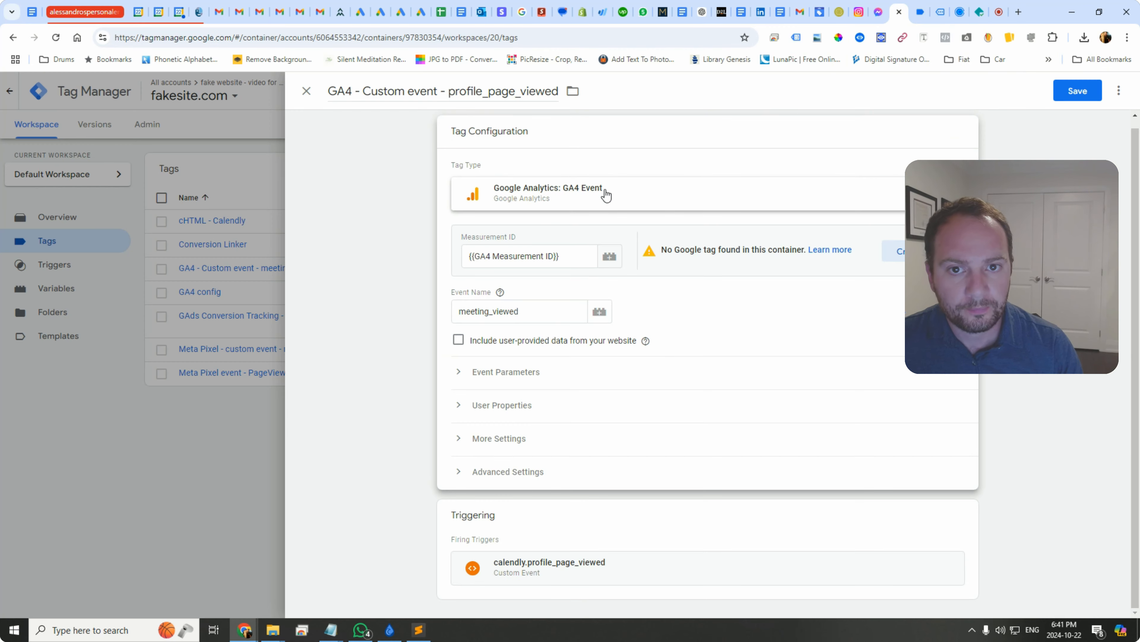
{"action": "left_click", "coordinate": [1118, 95]}
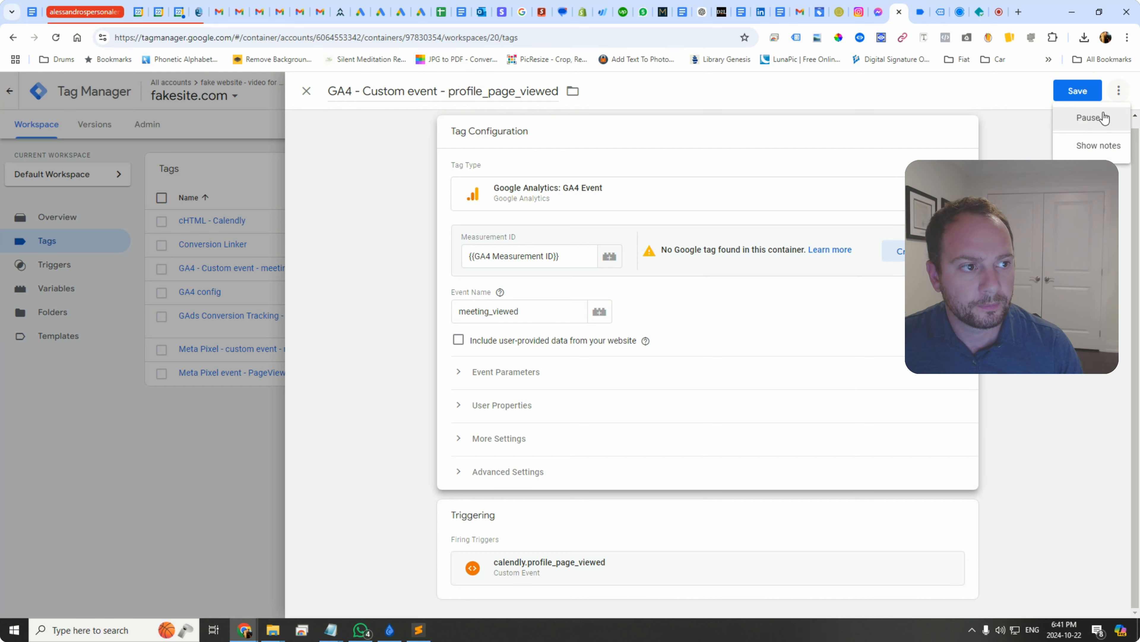
{"action": "left_click", "coordinate": [1071, 90]}
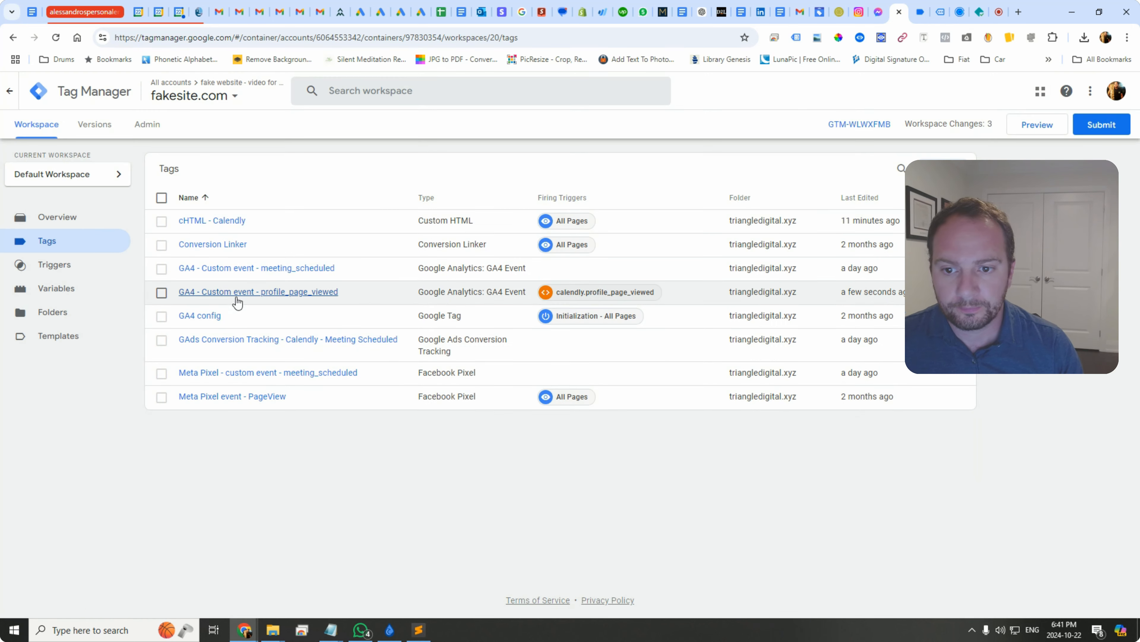
Make a copy of the profile_page_viewed GA4 tag and remove the "Copy of" prefix from its name
{"action": "left_click", "coordinate": [240, 293]}
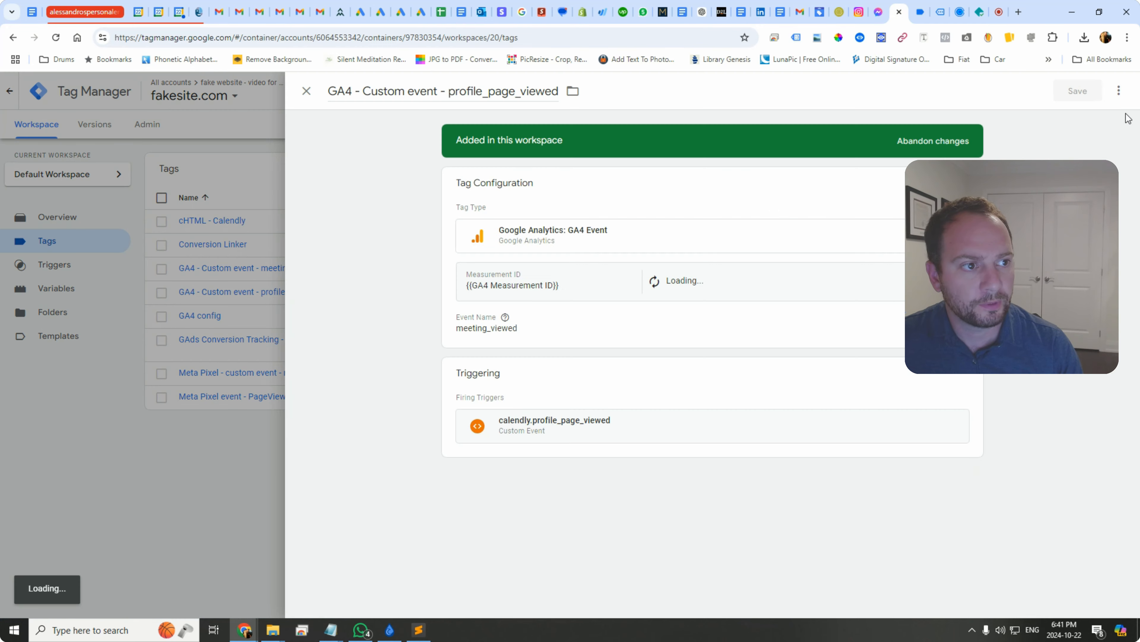
{"action": "left_click", "coordinate": [1119, 91]}
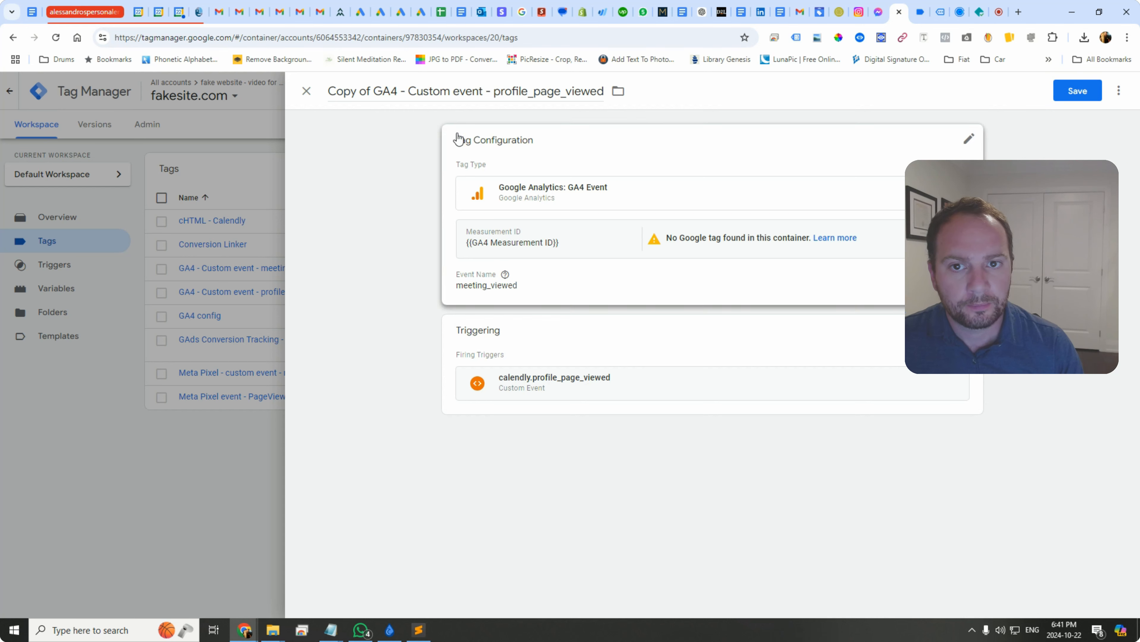
{"action": "left_click_drag", "start_coordinate": [373, 91], "coordinate": [340, 113]}
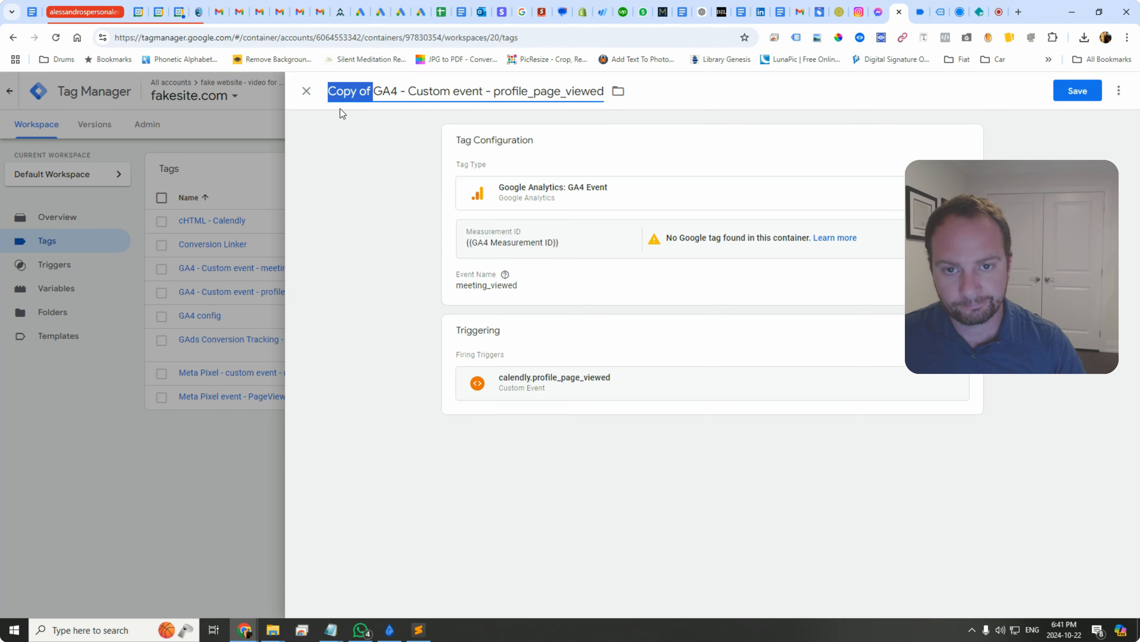
{"action": "key", "text": "BackSpace"}
Set the copied GA4 tag's event name to meeting_clicked
{"action": "left_click", "coordinate": [553, 286]}
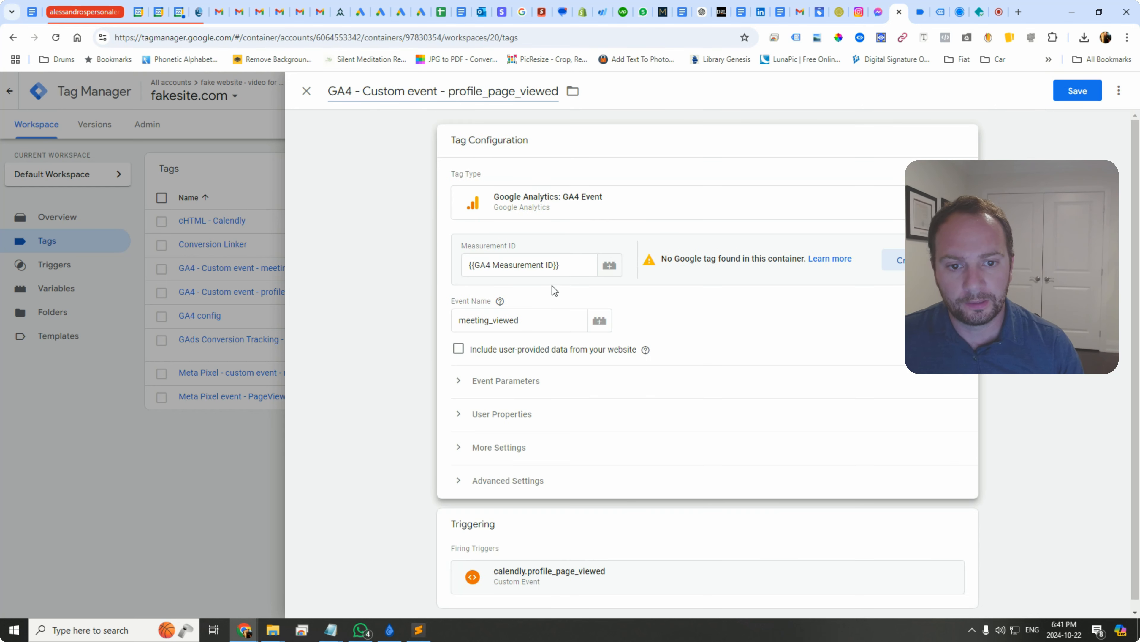
{"action": "double_click", "coordinate": [508, 322]}
{"action": "left_click_drag", "start_coordinate": [540, 323], "coordinate": [492, 321]}
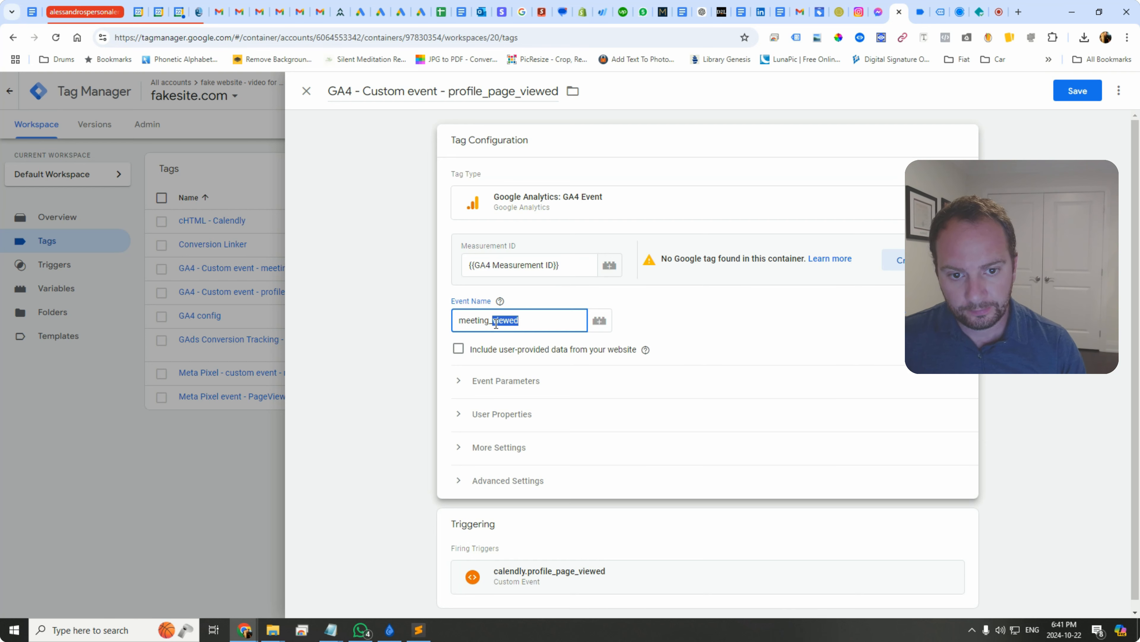
{"action": "type", "text": "click"}
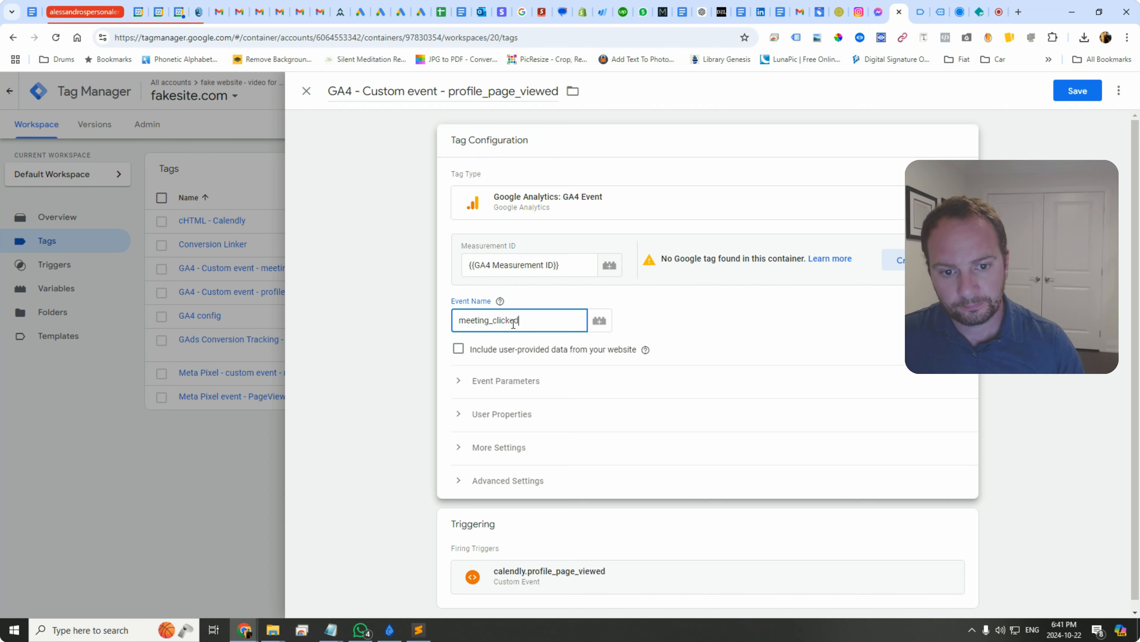
Remove the calendly.profile_page_viewed firing trigger from the copied tag
{"action": "left_click", "coordinate": [647, 578]}
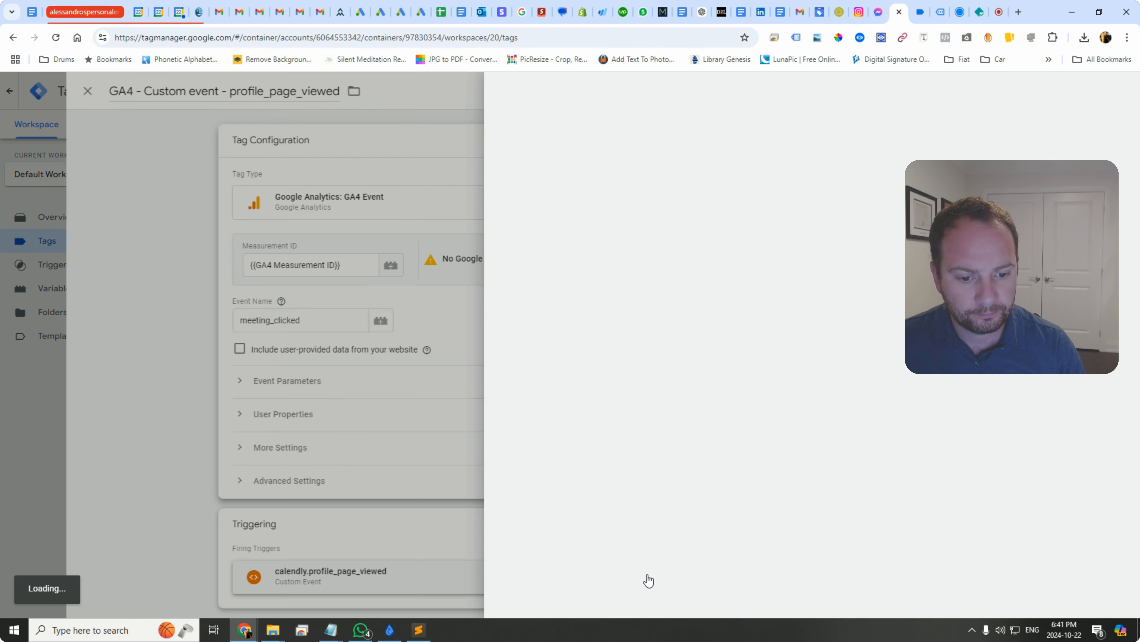
{"action": "left_click", "coordinate": [307, 91]}
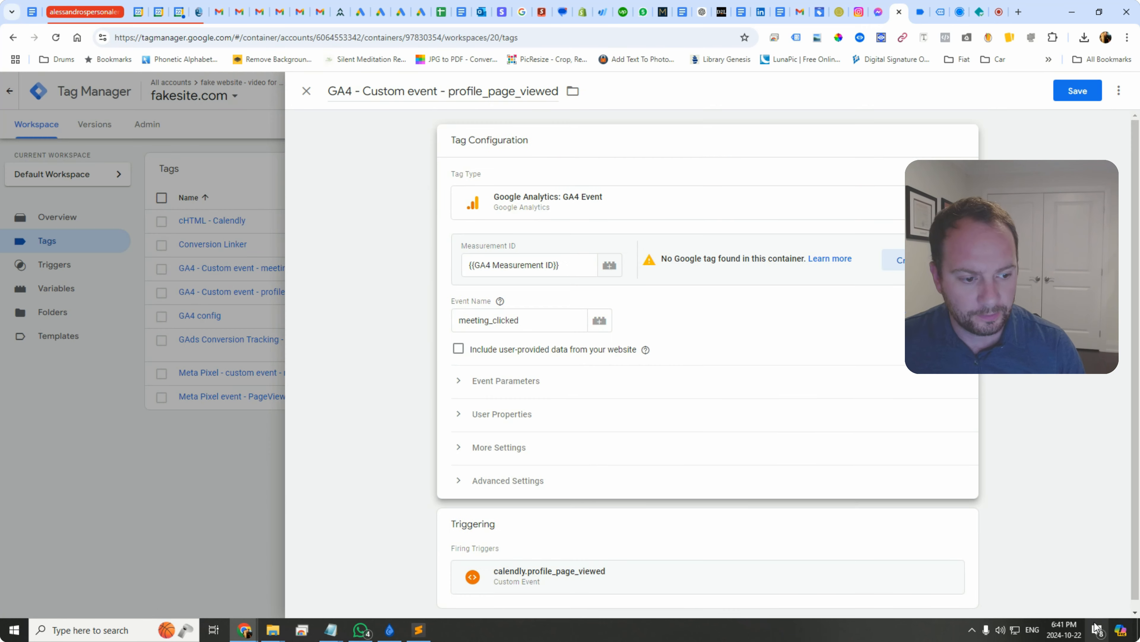
{"action": "left_click", "coordinate": [964, 522]}
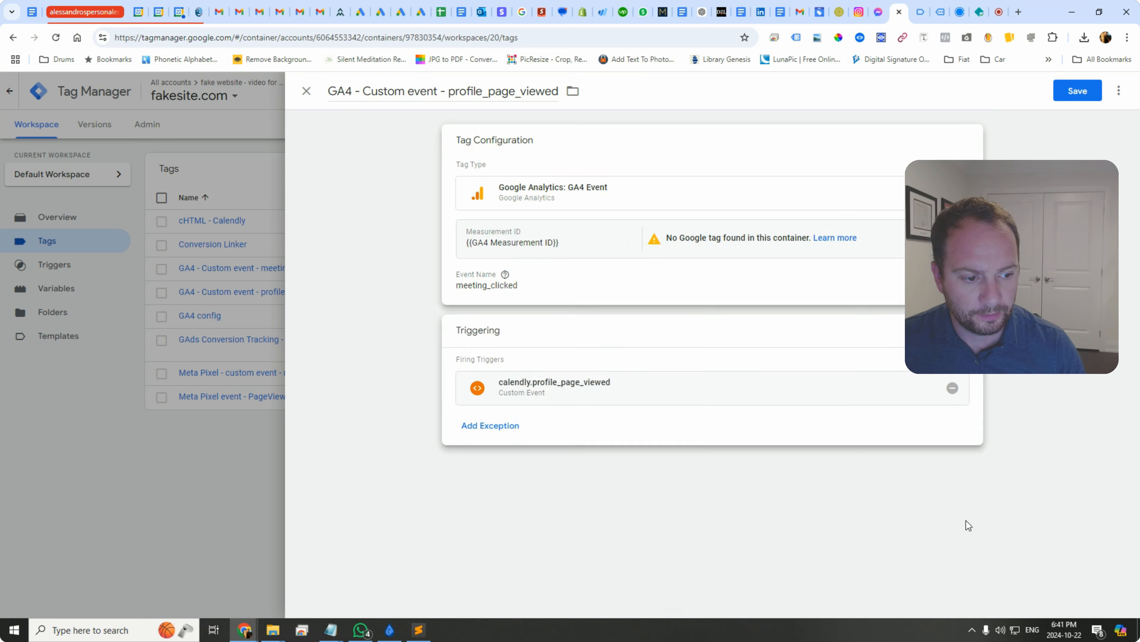
{"action": "left_click", "coordinate": [952, 388]}
Start a new firing trigger for the copied tag and name it calendly.event_type_viewed
{"action": "left_click", "coordinate": [577, 418]}
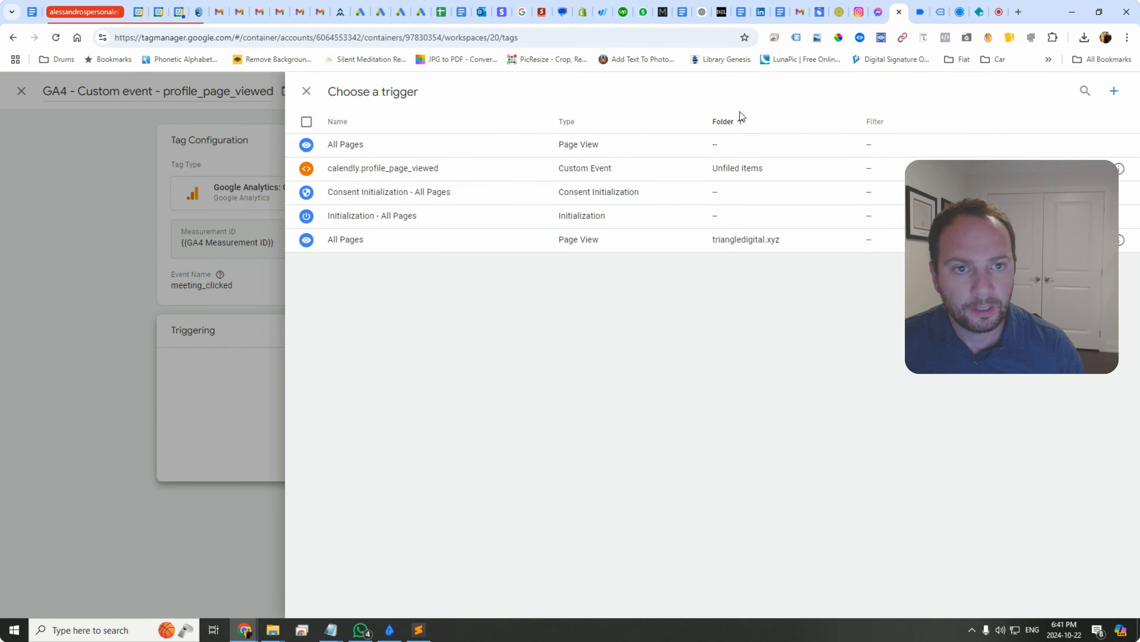
{"action": "left_click", "coordinate": [1115, 93]}
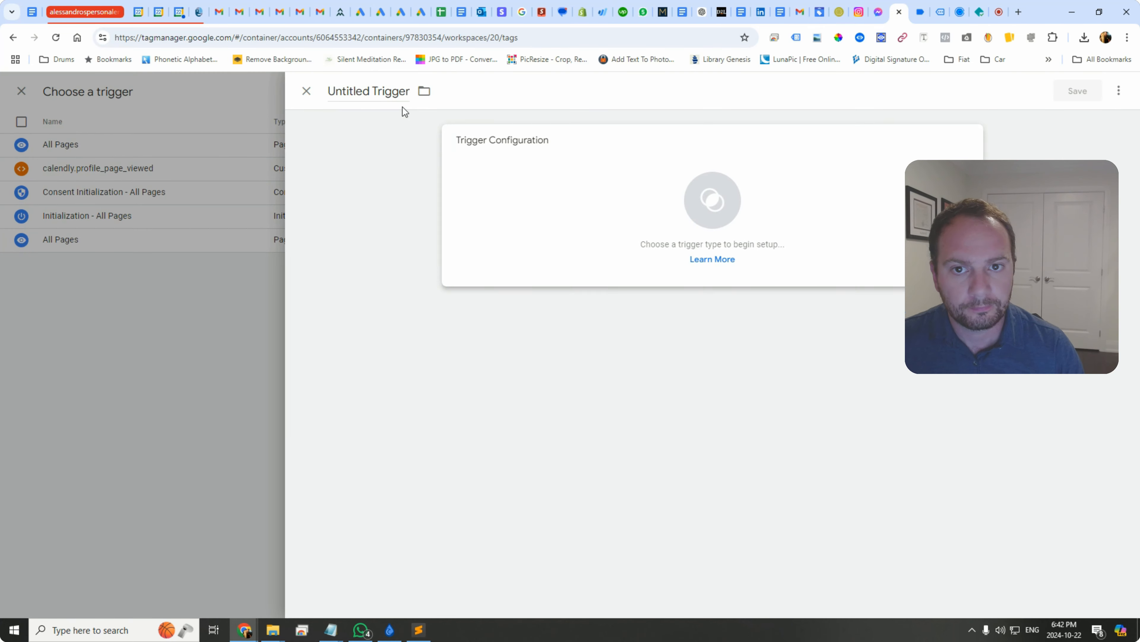
{"action": "left_click", "coordinate": [385, 91]}
{"action": "key", "text": "ctrl+v"}
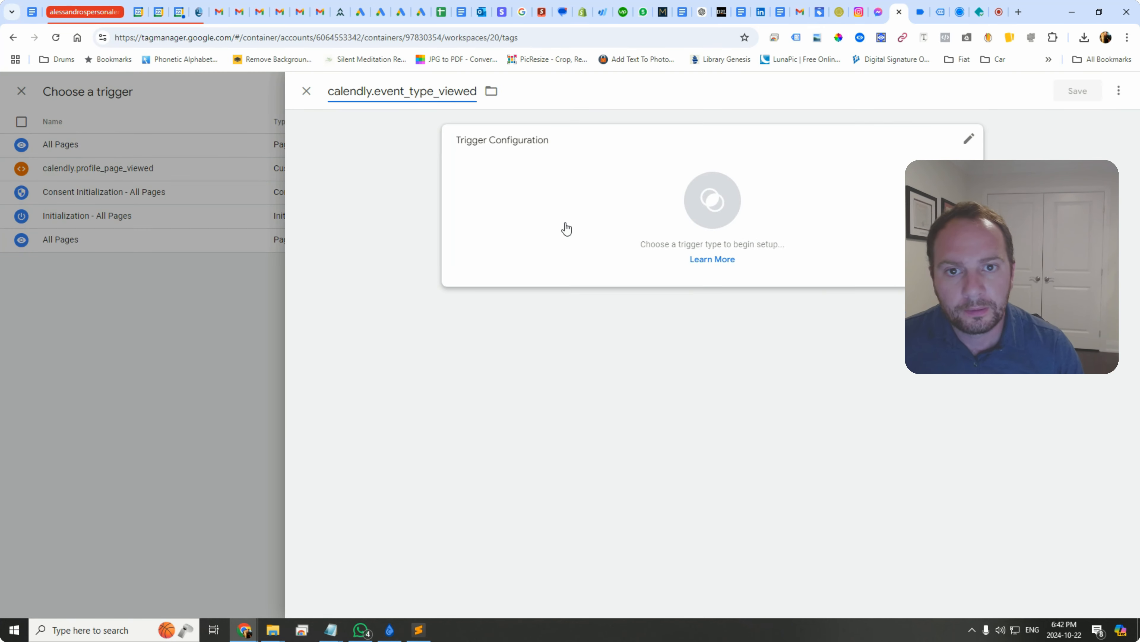
Make the new trigger a Custom Event with the event name calendly.event_type_viewed and save it to the tag
{"action": "left_click", "coordinate": [646, 192]}
{"action": "scroll", "coordinate": [840, 497], "scroll_direction": "down", "scroll_amount": 3}
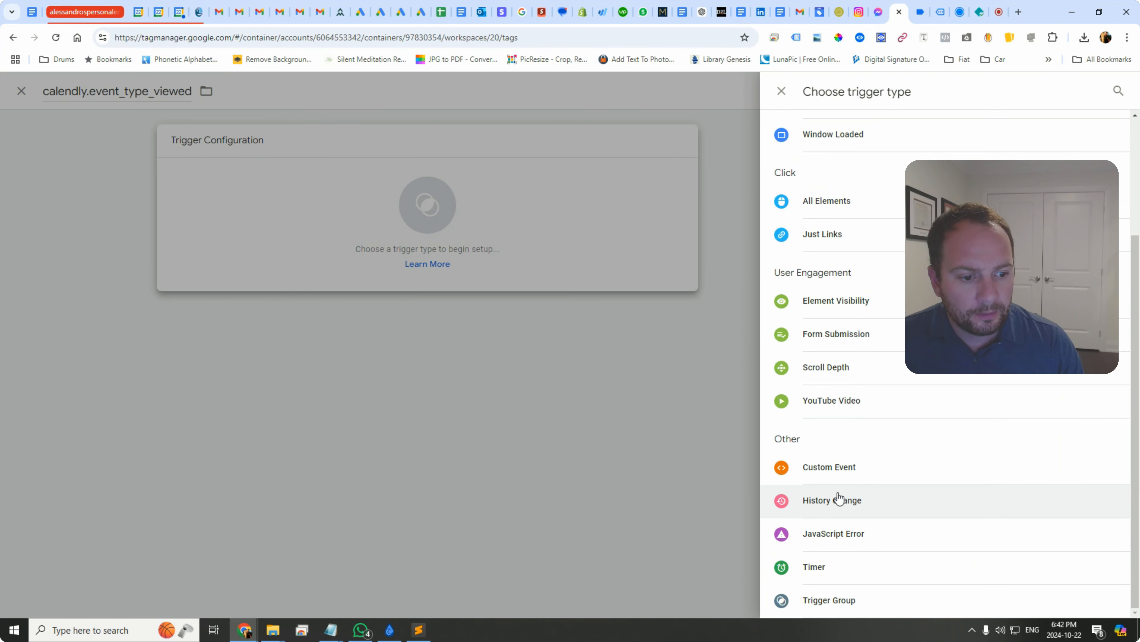
{"action": "left_click", "coordinate": [842, 466]}
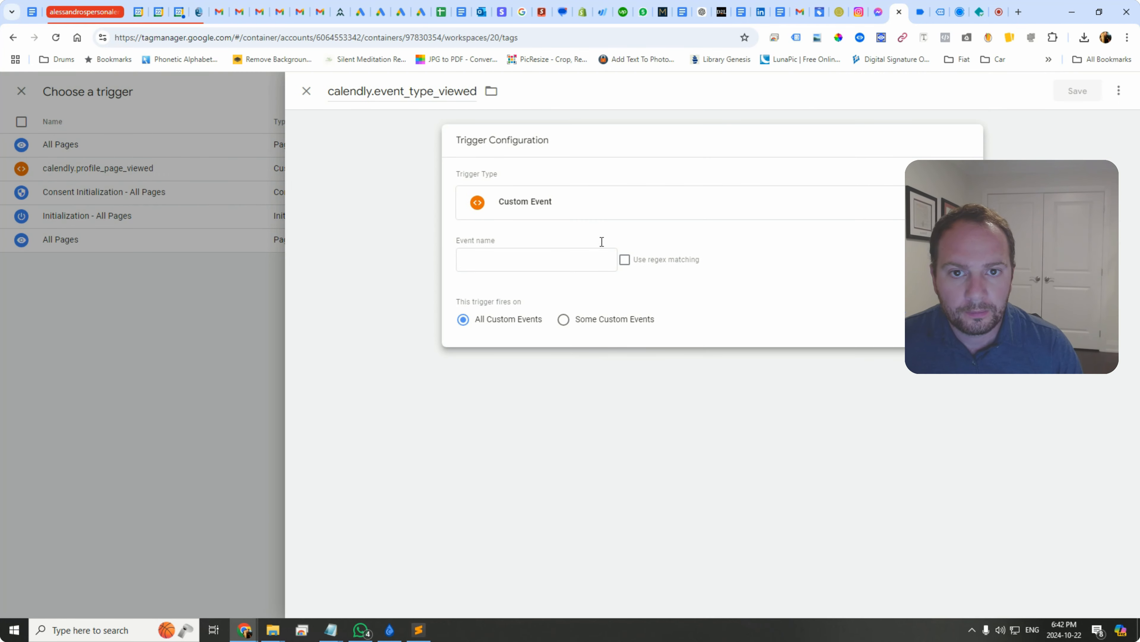
{"action": "left_click", "coordinate": [548, 258]}
{"action": "key", "text": "ctrl+v"}
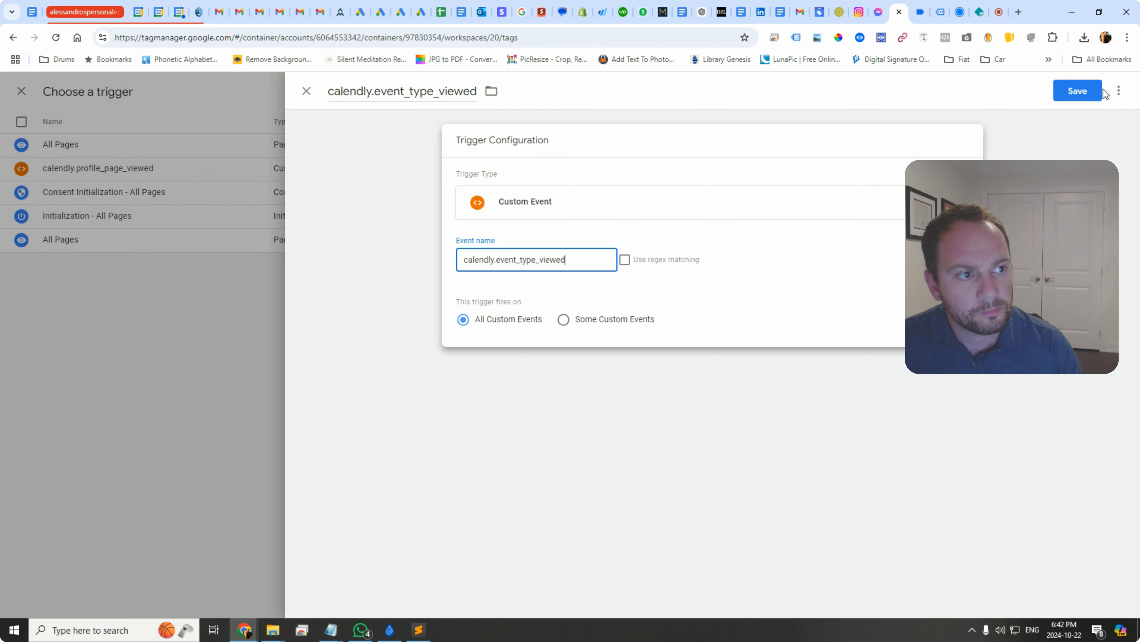
{"action": "left_click", "coordinate": [1098, 90]}
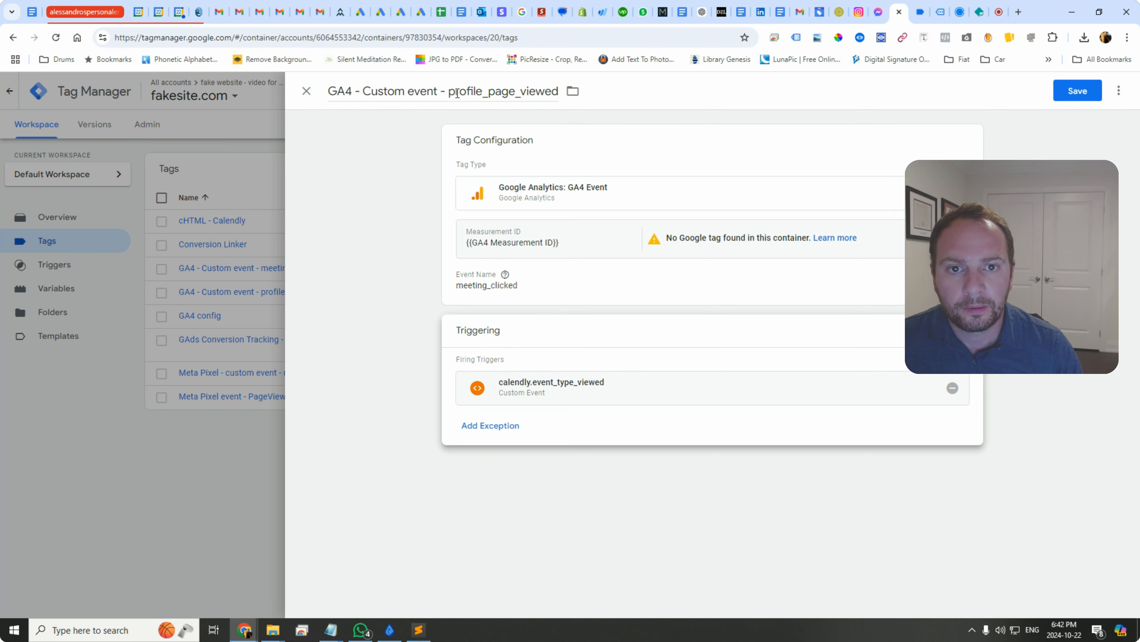
Rename the copied tag GA4 - Custom event - event_type_viewed and save it
{"action": "left_click_drag", "start_coordinate": [449, 92], "coordinate": [573, 91]}
{"action": "key", "text": "ctrl+v"}
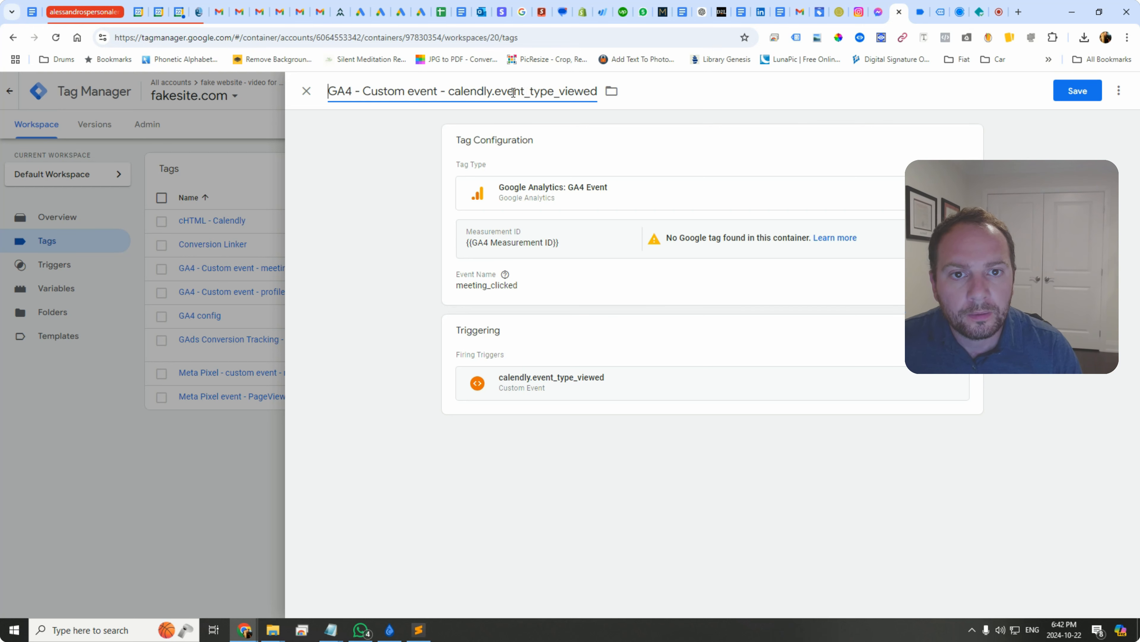
{"action": "left_click_drag", "start_coordinate": [494, 92], "coordinate": [463, 94]}
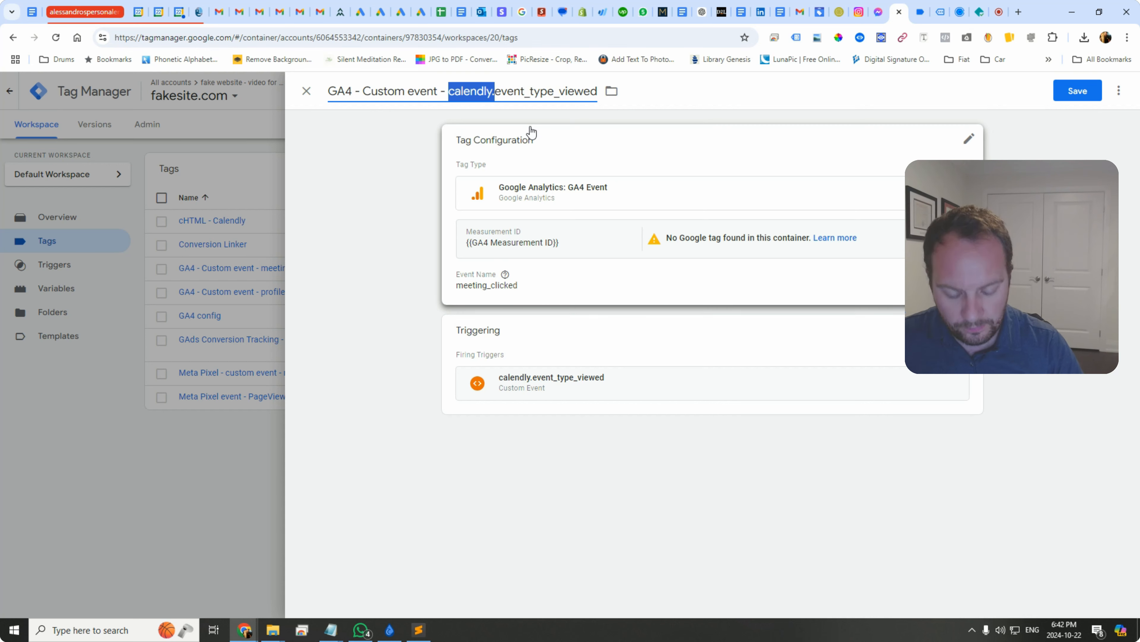
{"action": "key", "text": "BackSpace"}
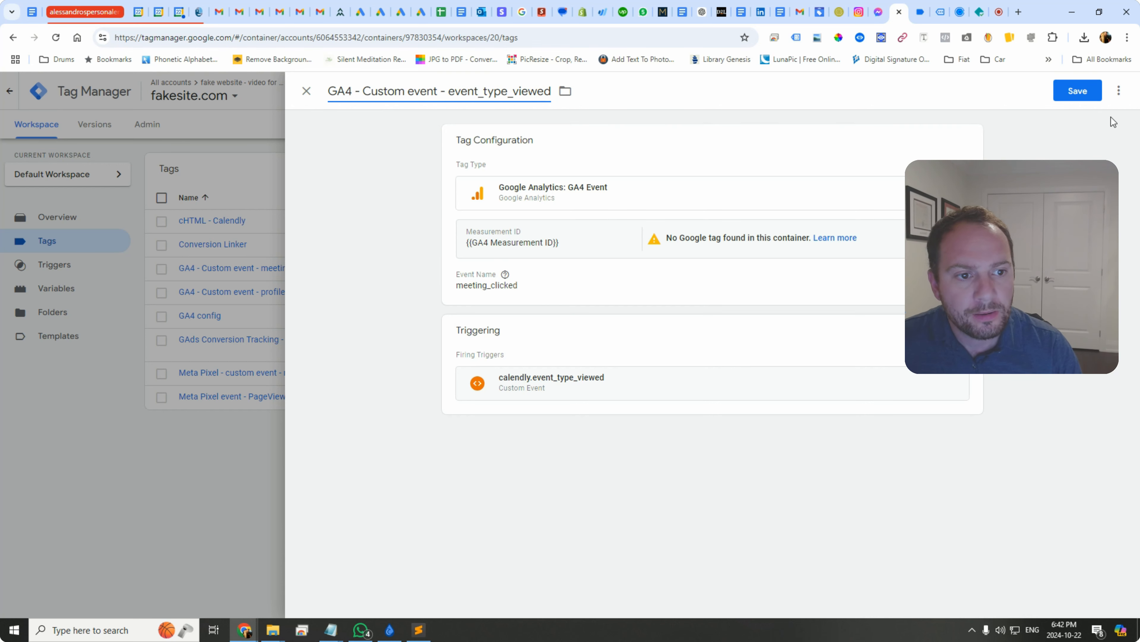
{"action": "left_click", "coordinate": [1079, 91]}
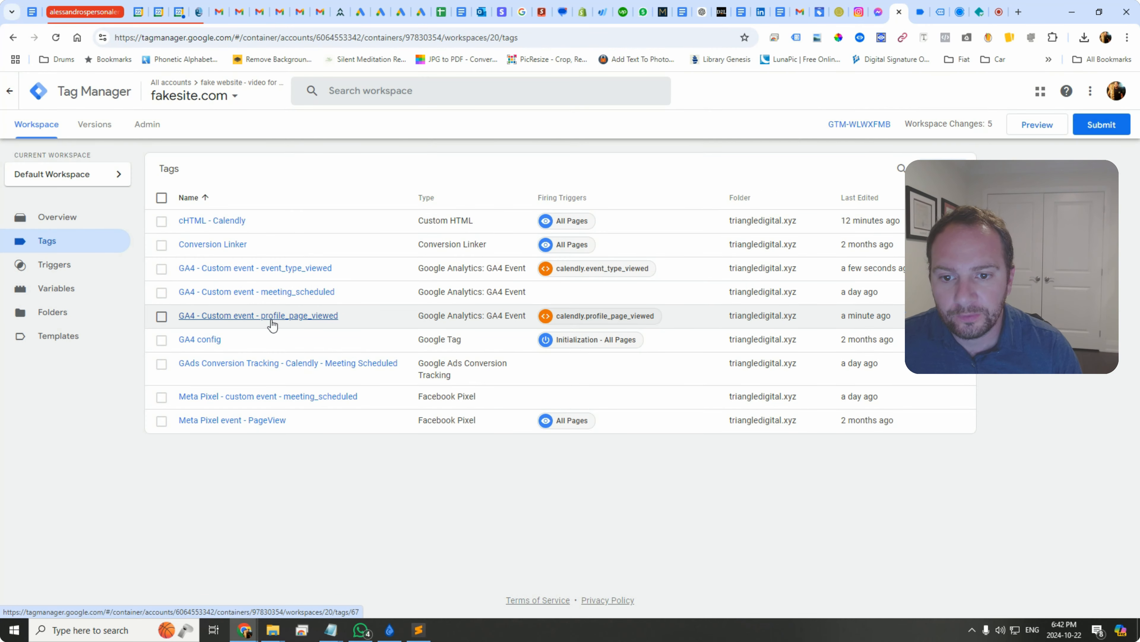
Add the prefix "1." to the name of the profile_page_viewed GA4 tag and save it
{"action": "left_click", "coordinate": [274, 316]}
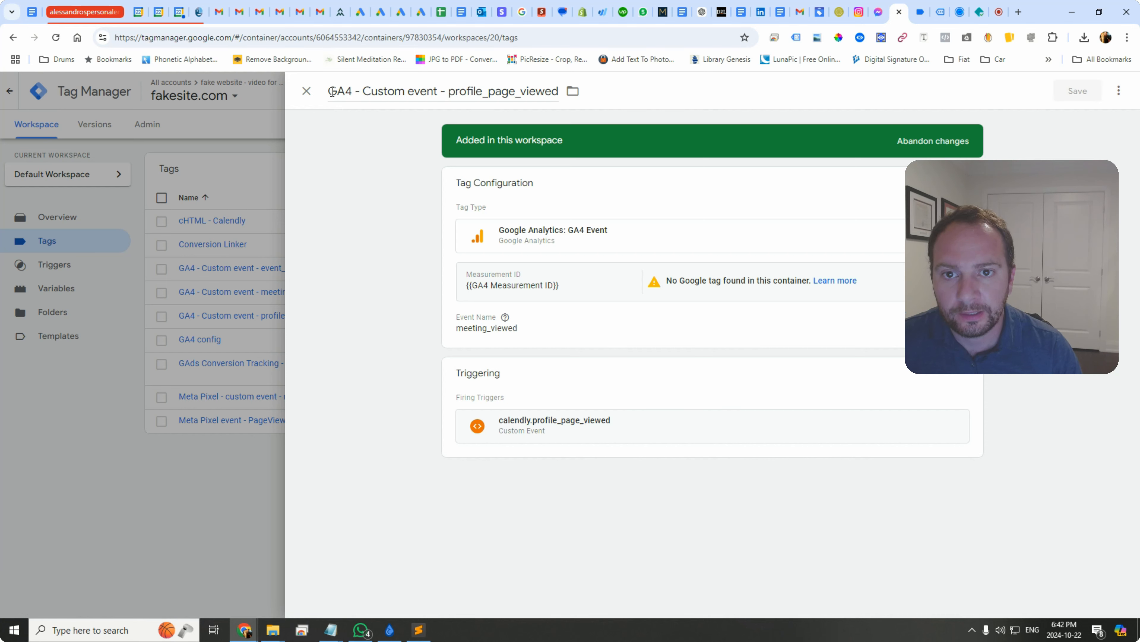
{"action": "type", "text": "1."}
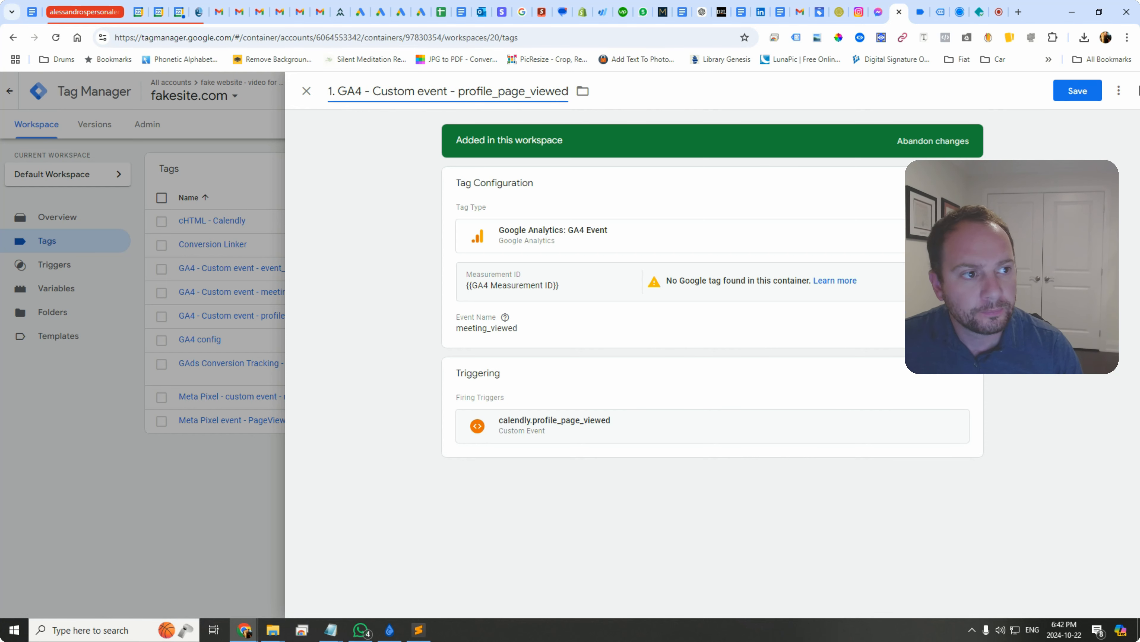
{"action": "left_click", "coordinate": [1075, 91]}
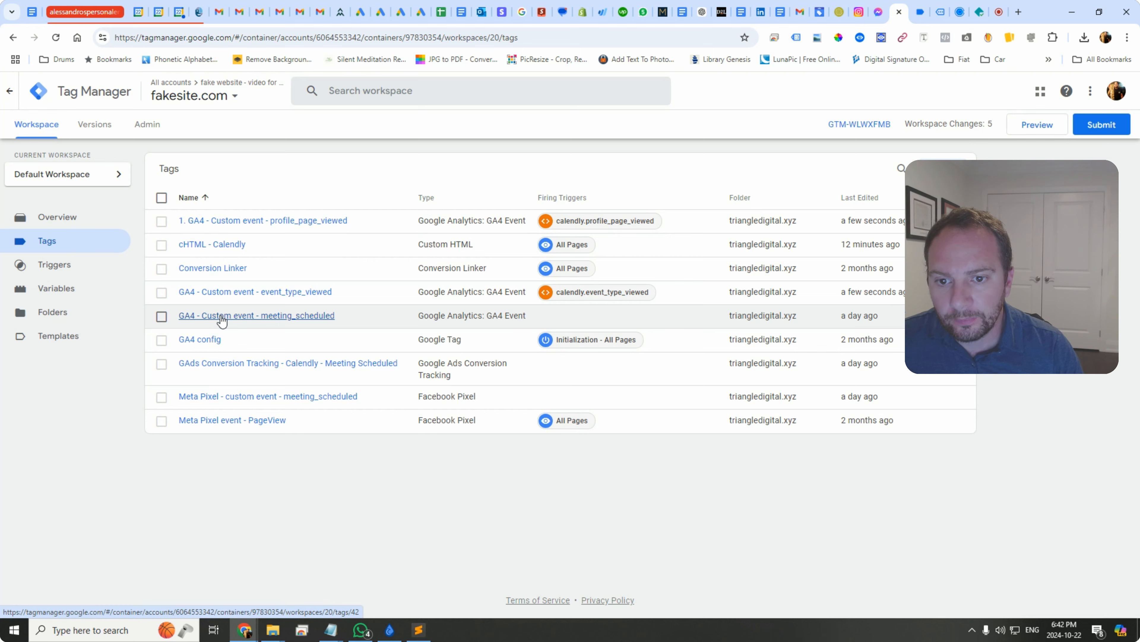
Add the prefix "2." to the name of the event_type_viewed GA4 tag and save it
{"action": "left_click", "coordinate": [225, 292]}
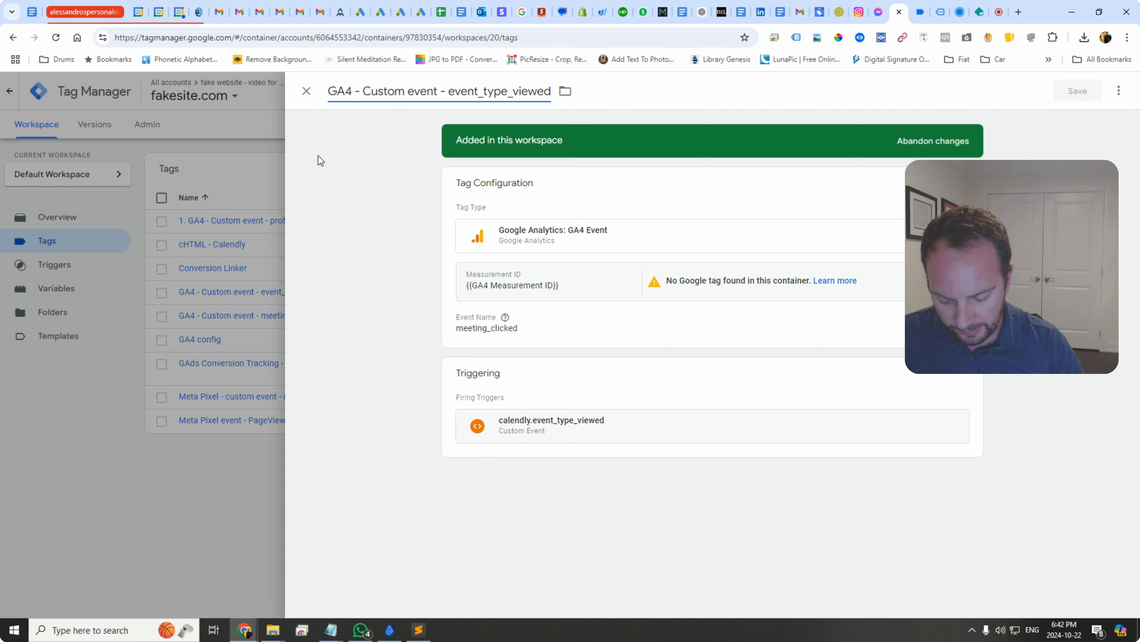
{"action": "type", "text": "2."}
{"action": "left_click", "coordinate": [1082, 100]}
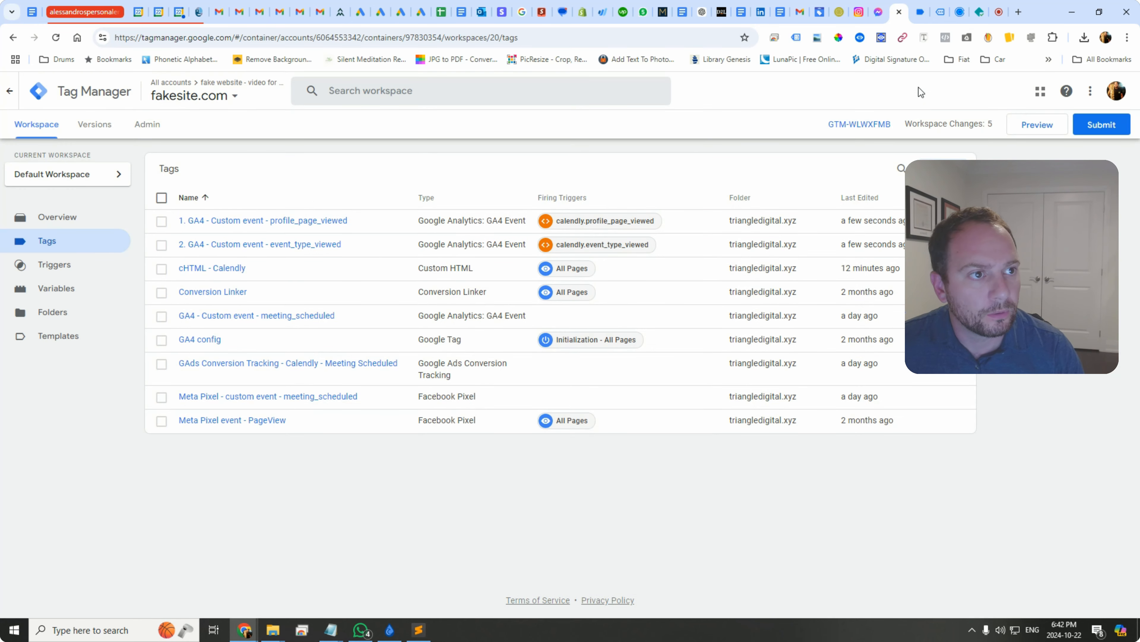
In the 30 Minute Meeting widget on the test page, choose November 1, 2024 at 9:00am and continue with the booking
{"action": "left_click", "coordinate": [941, 13]}
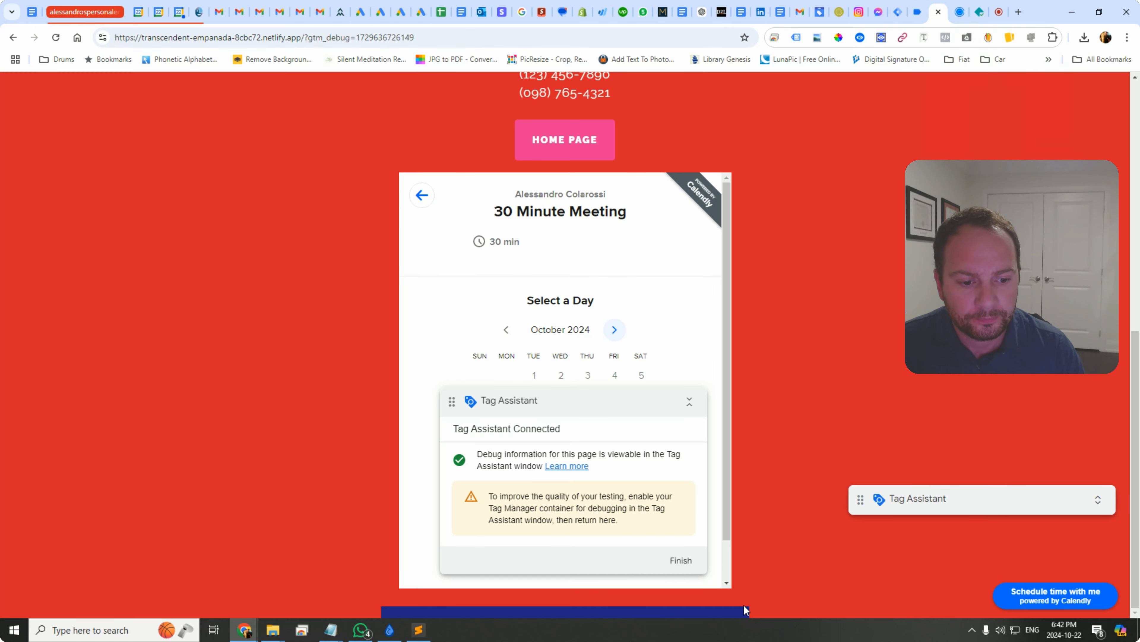
{"action": "scroll", "coordinate": [516, 363], "scroll_direction": "down", "scroll_amount": 1}
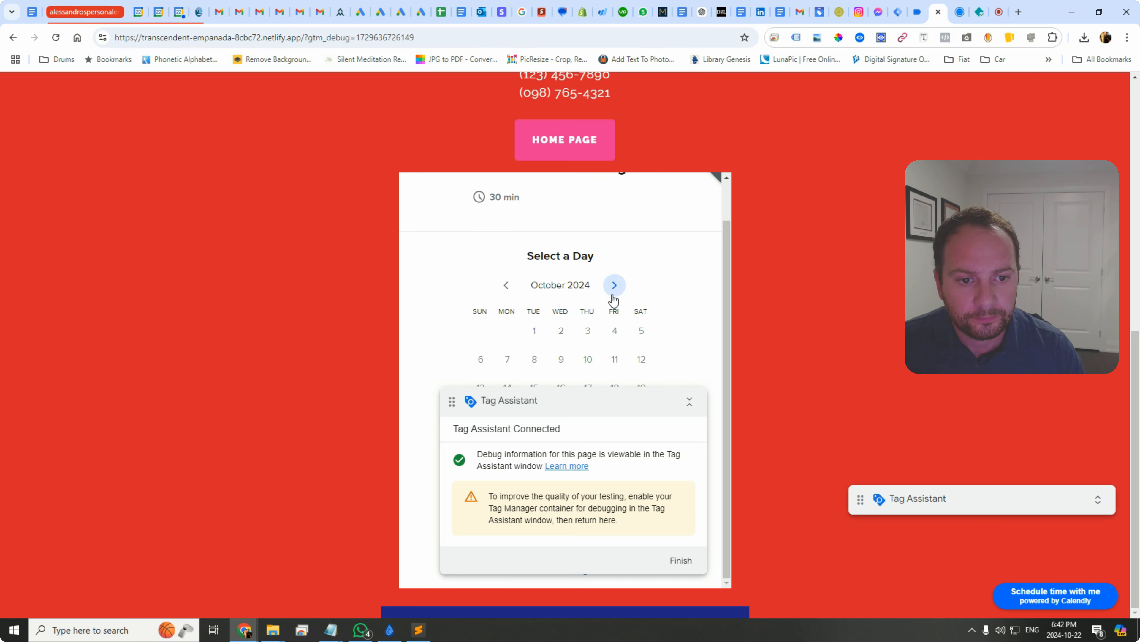
{"action": "left_click", "coordinate": [615, 284]}
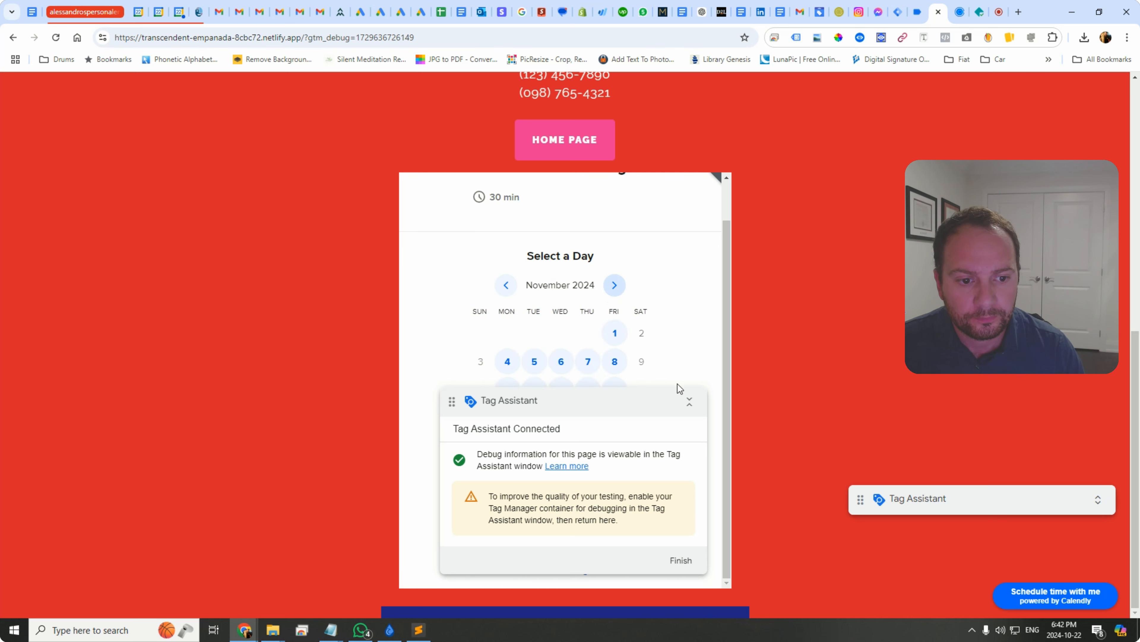
{"action": "left_click", "coordinate": [614, 333]}
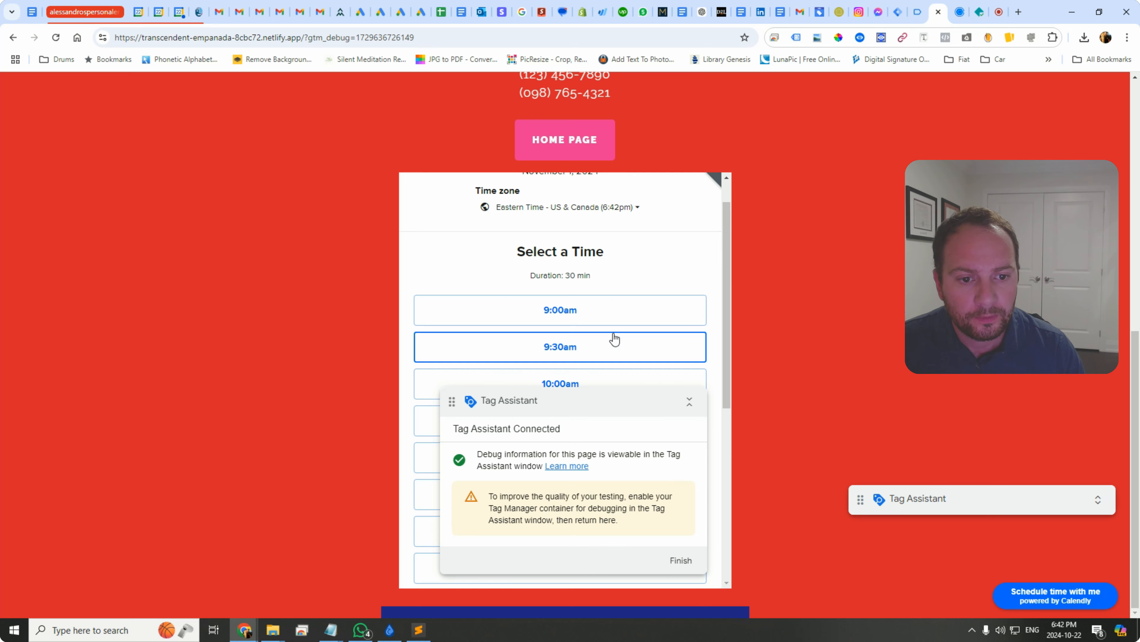
{"action": "left_click", "coordinate": [918, 14]}
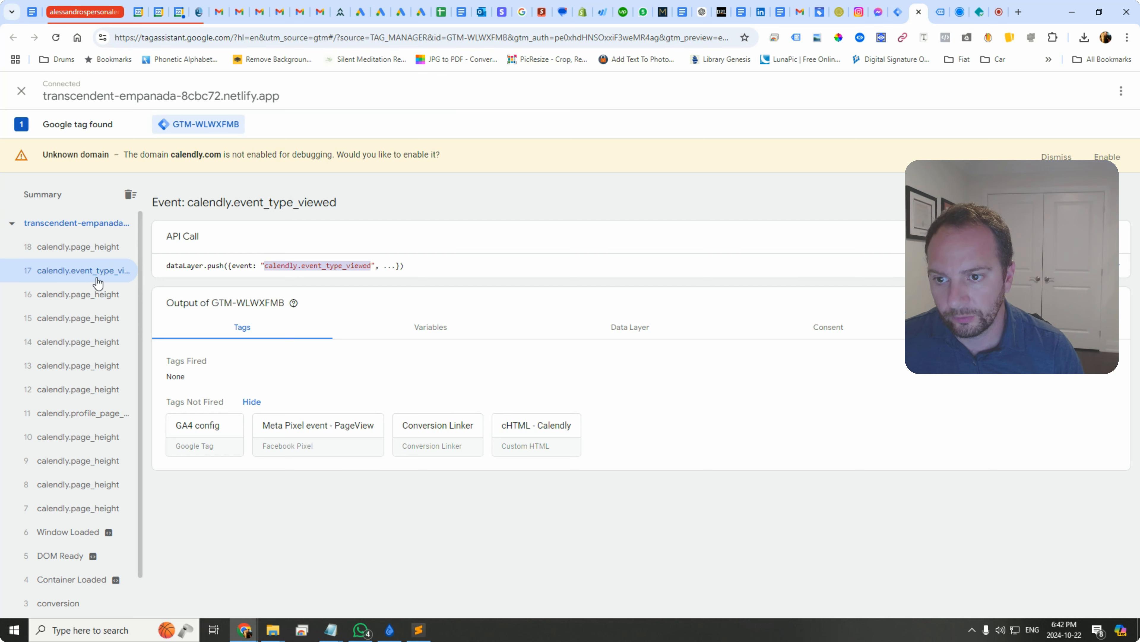
{"action": "left_click", "coordinate": [935, 12]}
{"action": "left_click", "coordinate": [602, 316]}
{"action": "left_click", "coordinate": [632, 316]}
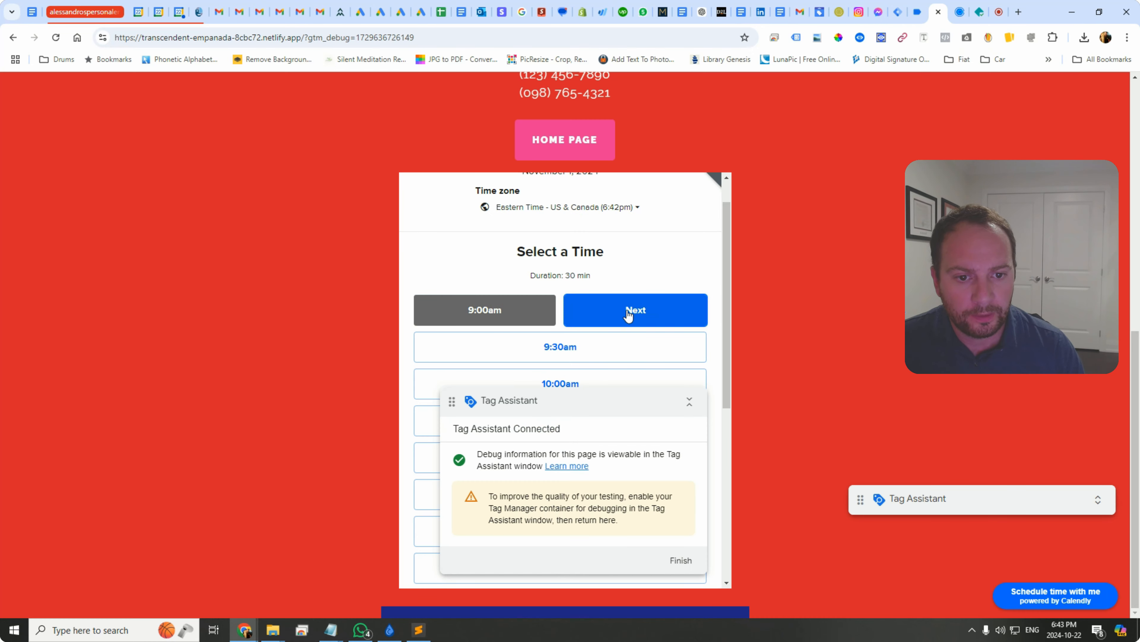
Copy the event name calendly.date_and_time_selected from its event in Tag Assistant and return to the tag list in Tag Manager
{"action": "left_click", "coordinate": [919, 16]}
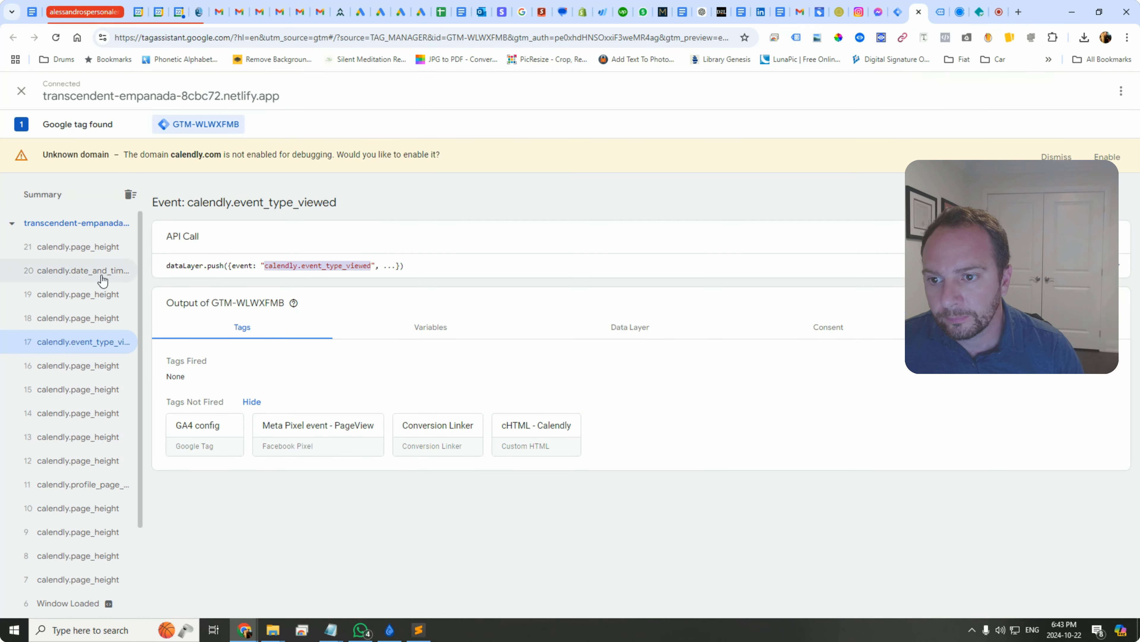
{"action": "left_click", "coordinate": [94, 274]}
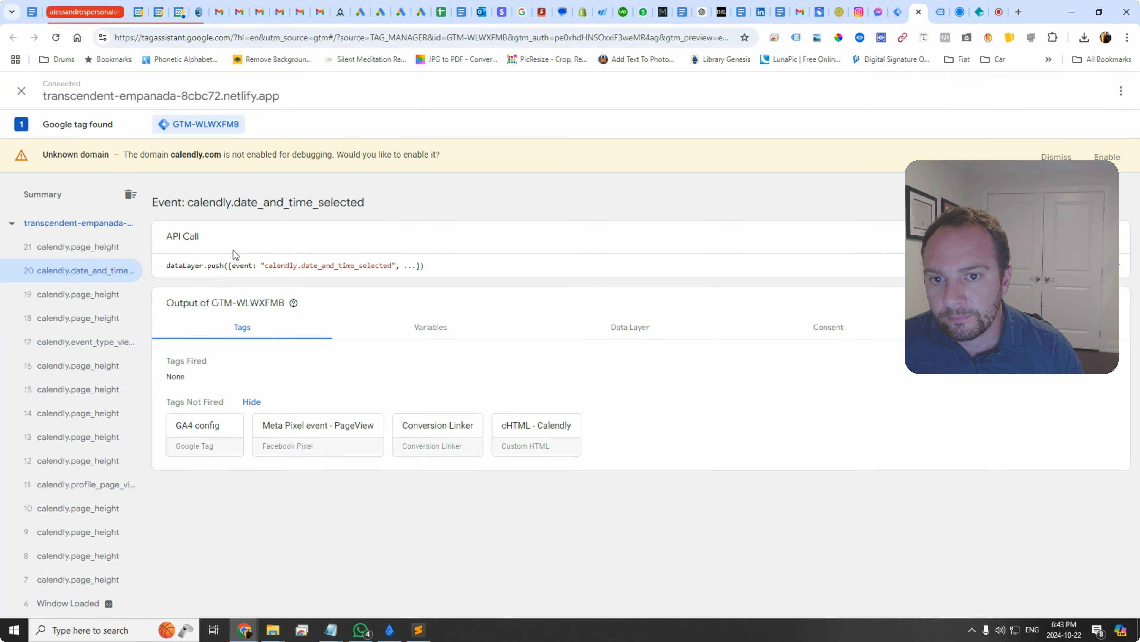
{"action": "left_click_drag", "start_coordinate": [388, 202], "coordinate": [229, 216]}
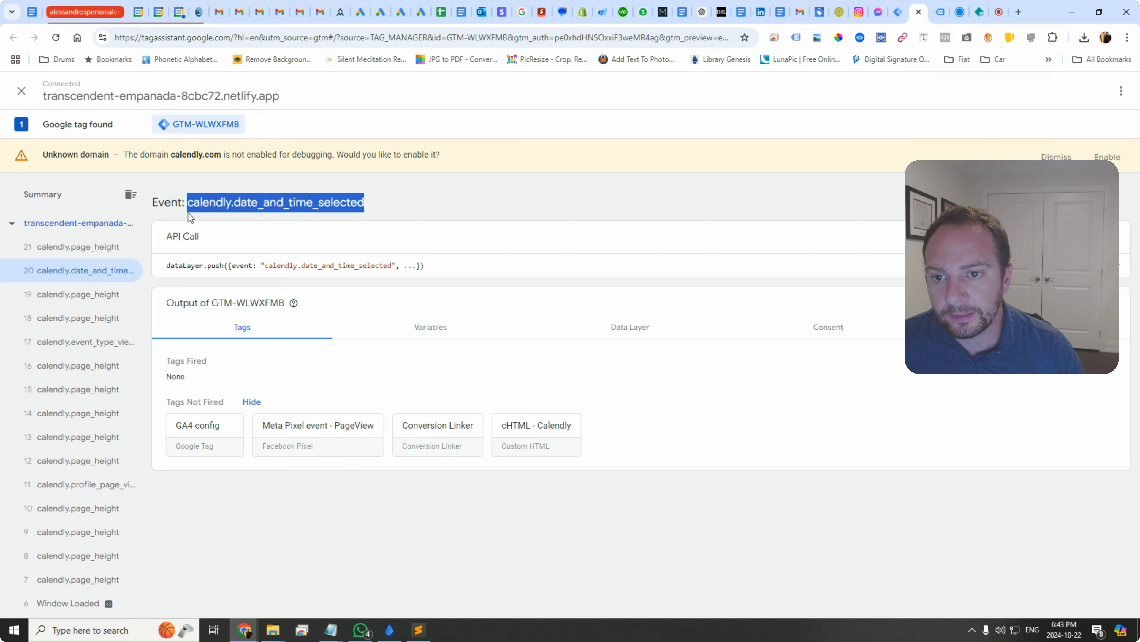
{"action": "right_click", "coordinate": [199, 204]}
{"action": "left_click", "coordinate": [221, 214]}
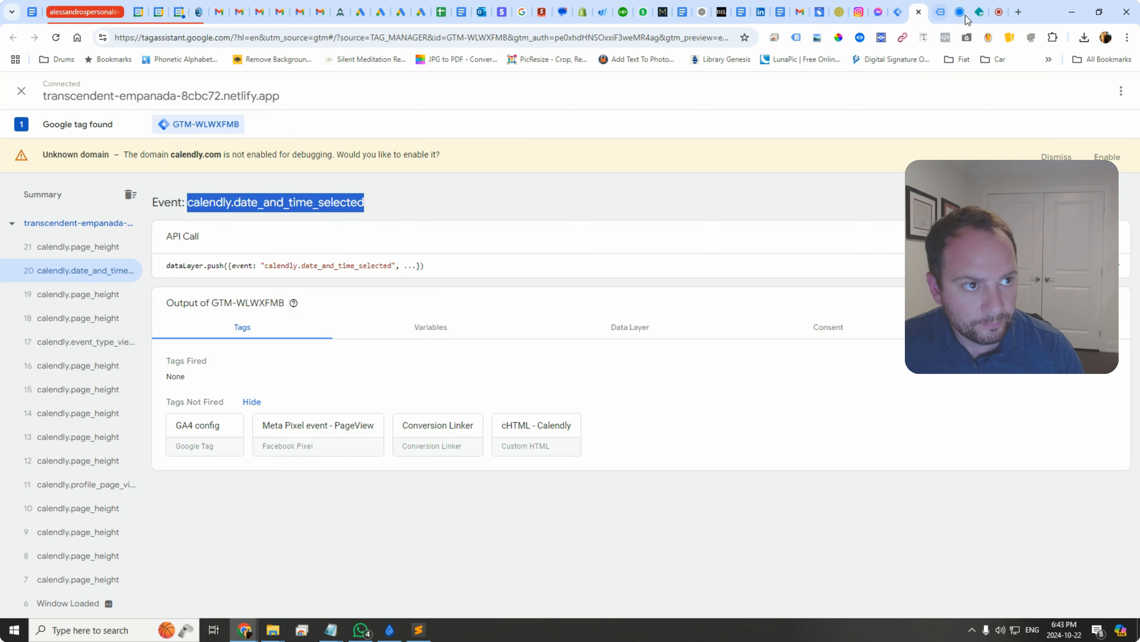
{"action": "left_click", "coordinate": [898, 12]}
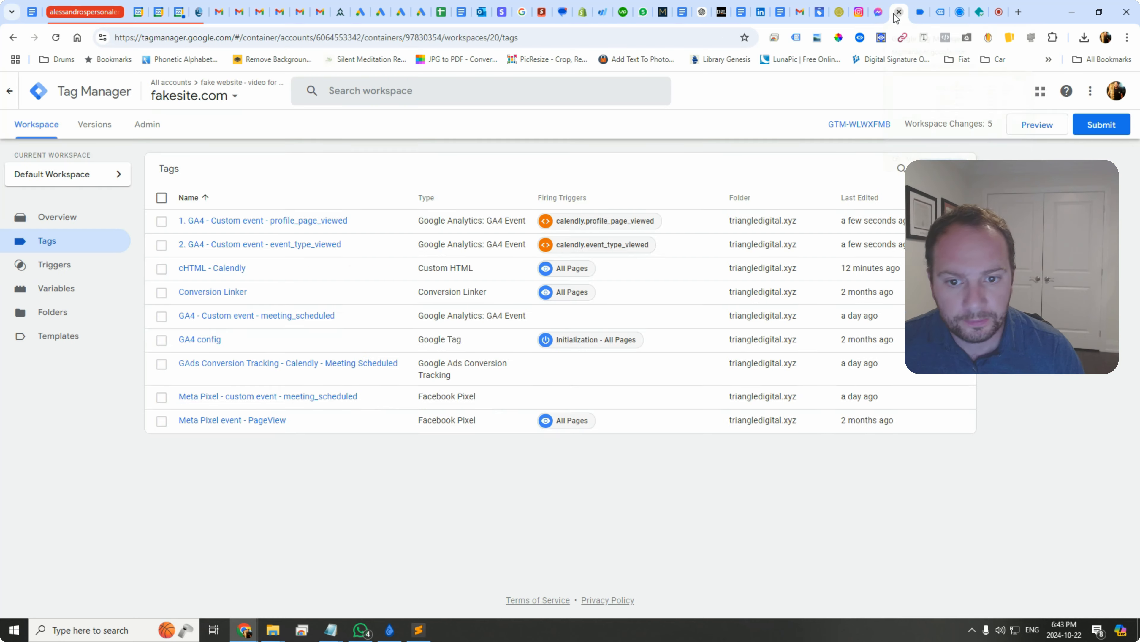
{"action": "left_click", "coordinate": [220, 244]}
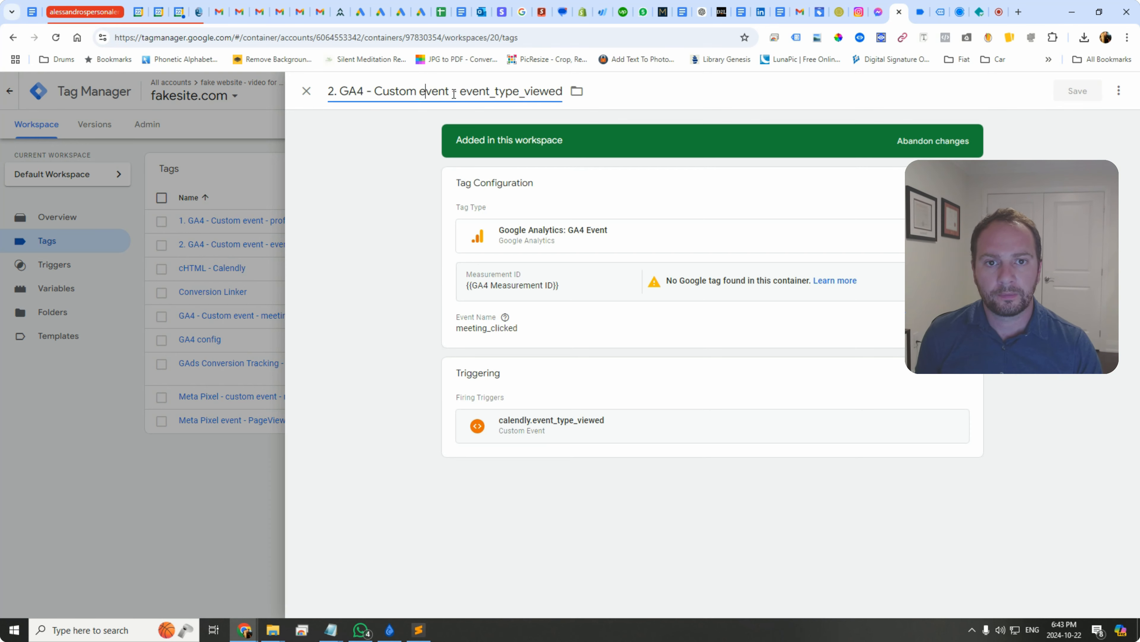
{"action": "left_click_drag", "start_coordinate": [461, 92], "coordinate": [690, 109]}
{"action": "key", "text": "ctrl+v"}
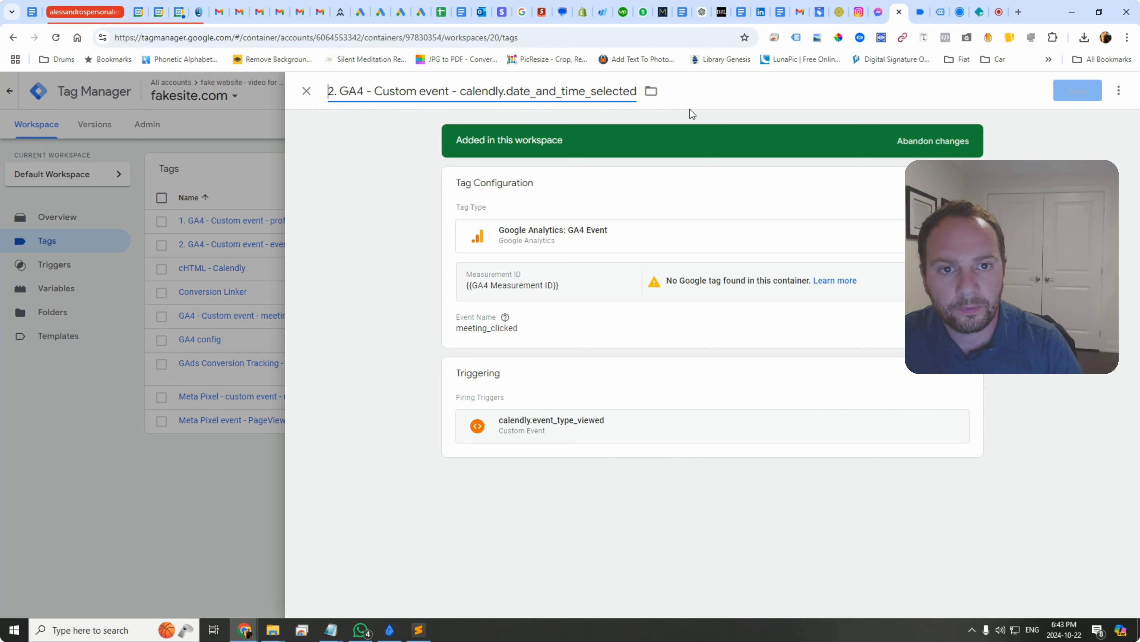
{"action": "left_click_drag", "start_coordinate": [508, 90], "coordinate": [473, 87]}
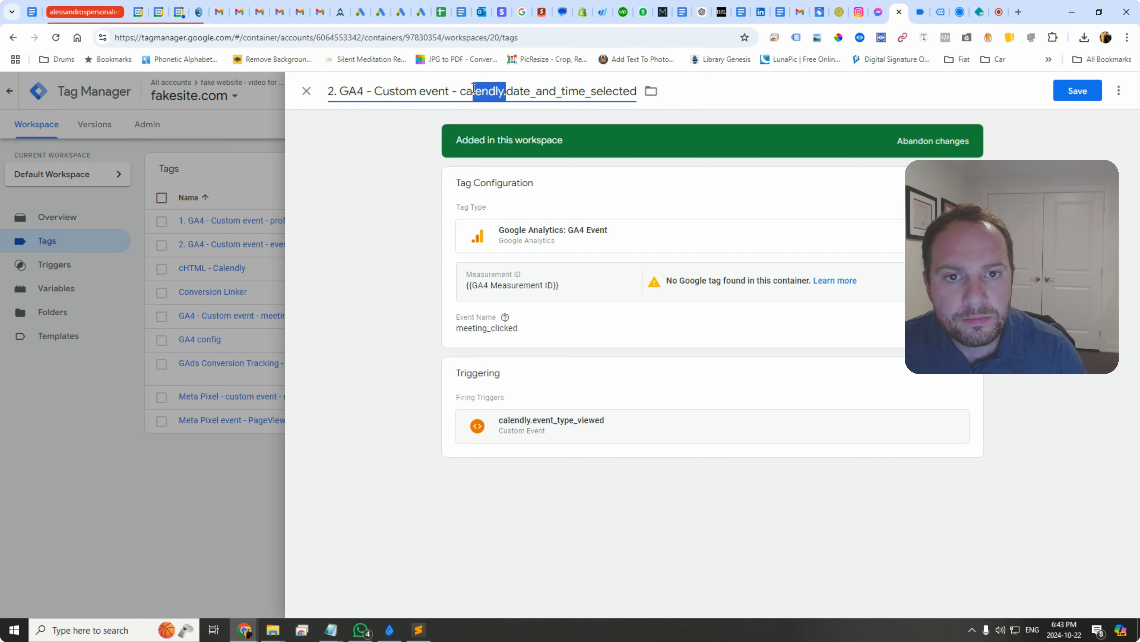
{"action": "key", "text": "BackSpace"}
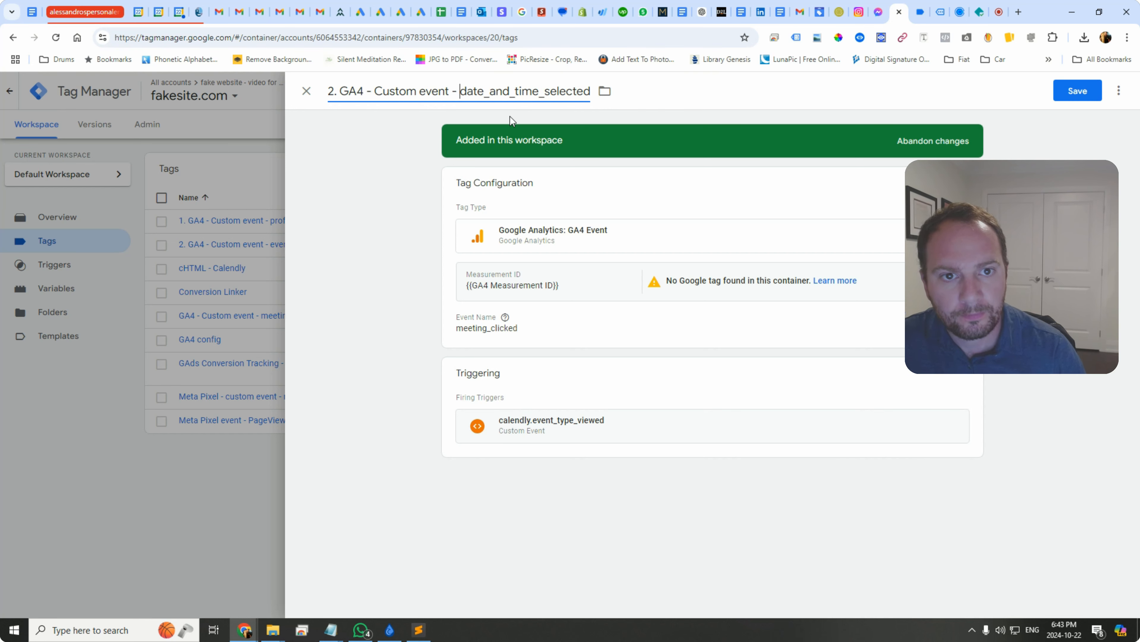
{"action": "left_click", "coordinate": [588, 344]}
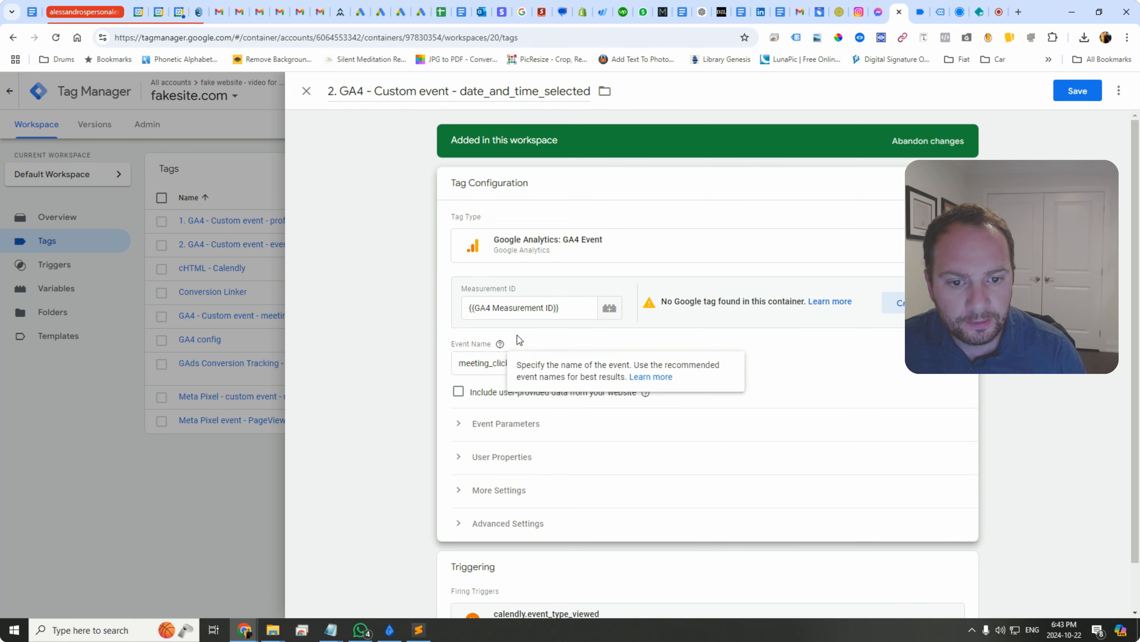
{"action": "double_click", "coordinate": [478, 361]}
{"action": "key", "text": "ctrl+v"}
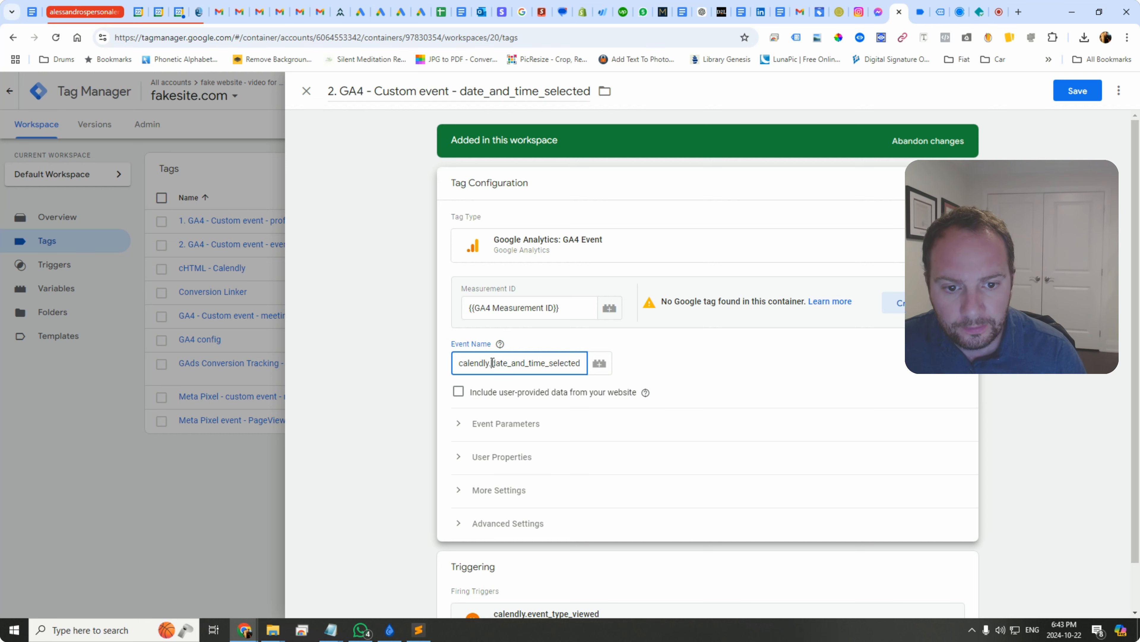
{"action": "left_click_drag", "start_coordinate": [493, 362], "coordinate": [451, 381]}
{"action": "key", "text": "BackSpace"}
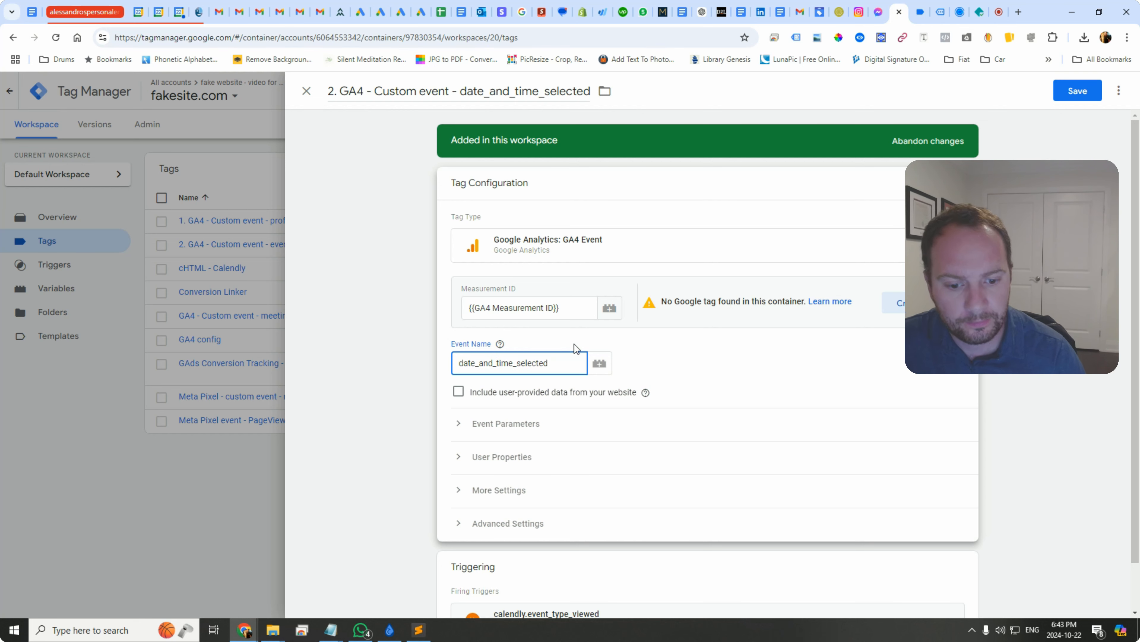
{"action": "scroll", "coordinate": [576, 348], "scroll_direction": "down", "scroll_amount": 1}
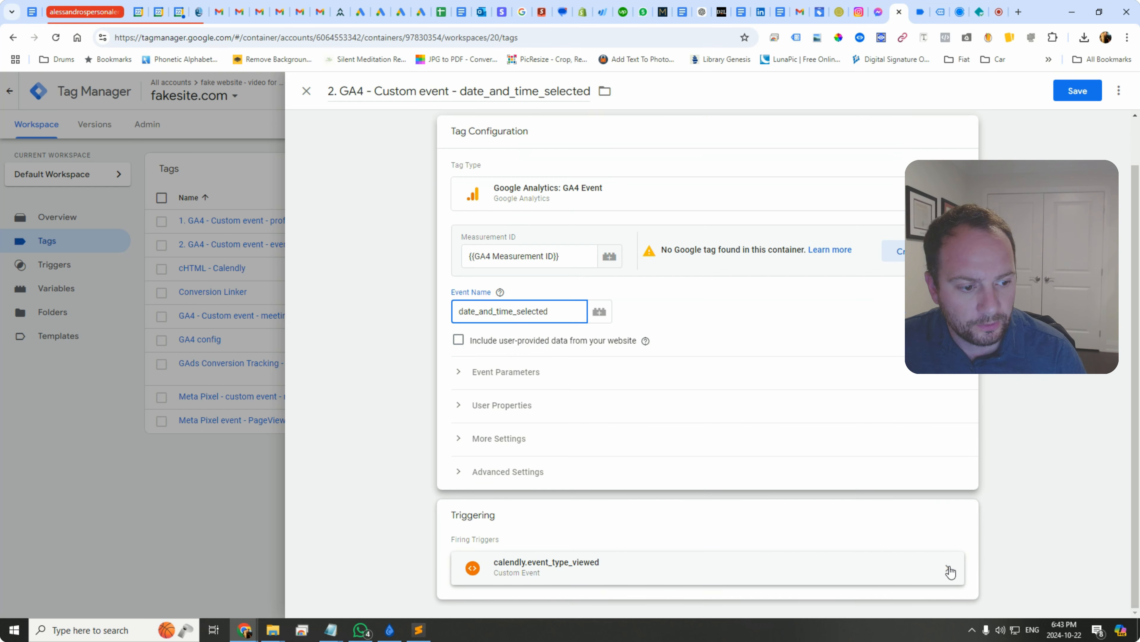
{"action": "left_click", "coordinate": [963, 517]}
{"action": "left_click", "coordinate": [952, 430]}
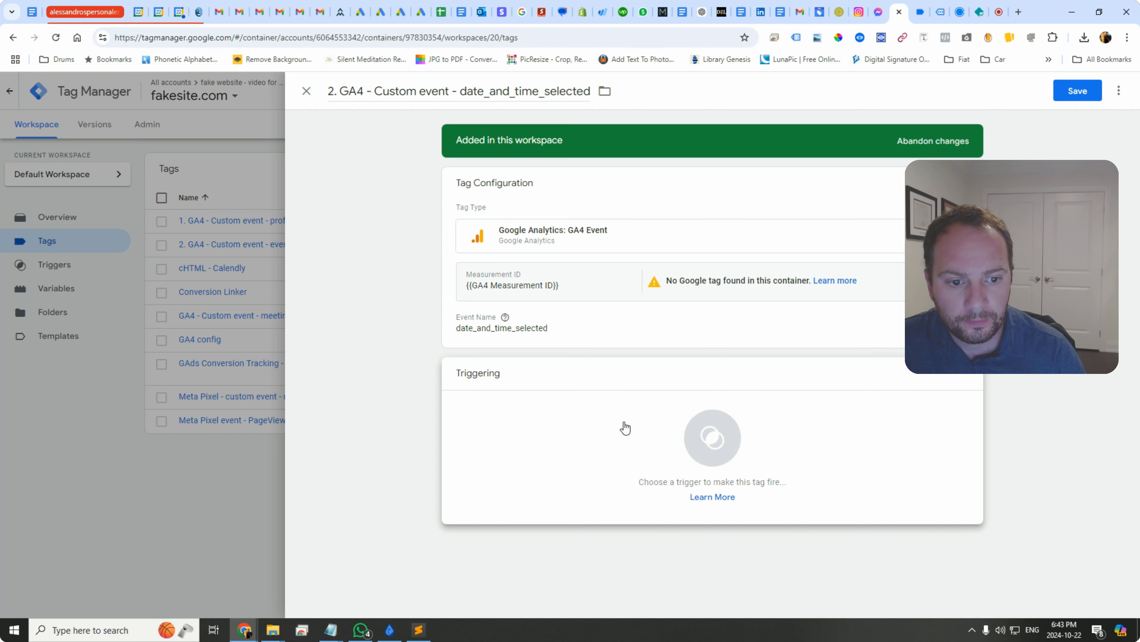
{"action": "left_click", "coordinate": [307, 91]}
{"action": "left_click", "coordinate": [645, 234]}
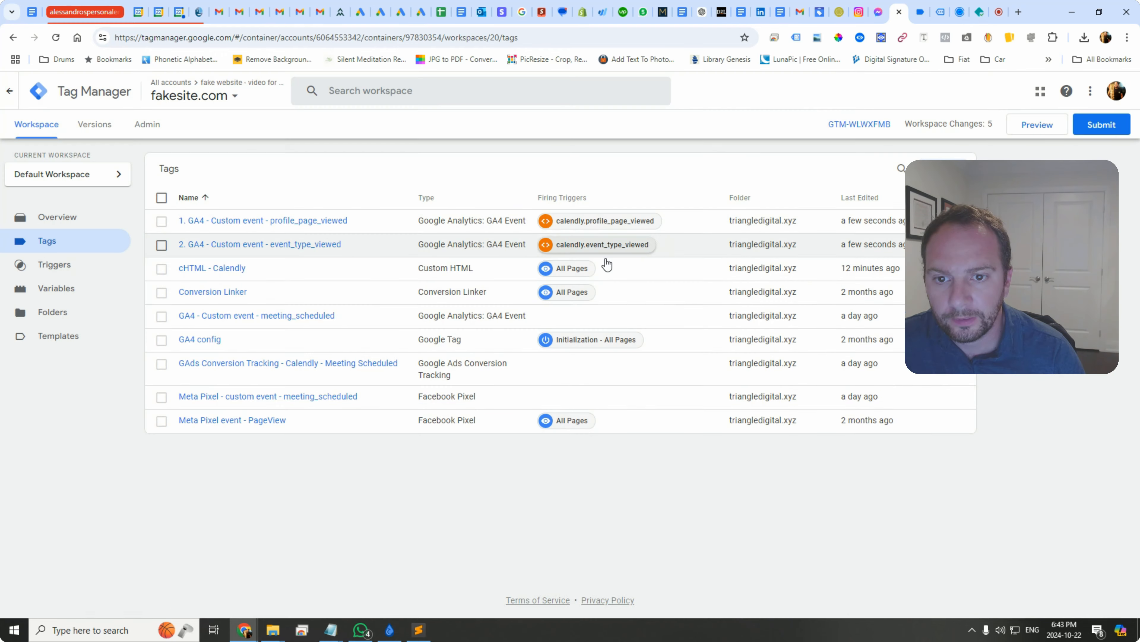
Make a copy of the tag 2. GA4 - Custom event - event_type_viewed
{"action": "left_click", "coordinate": [271, 244]}
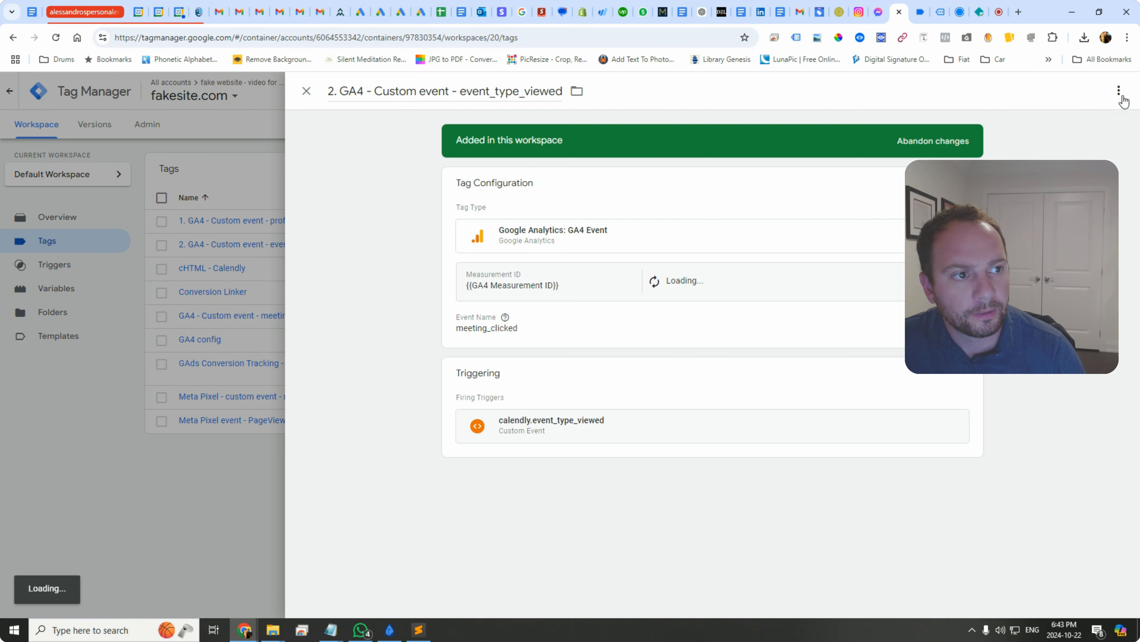
{"action": "left_click", "coordinate": [1119, 92]}
{"action": "left_click", "coordinate": [1102, 126]}
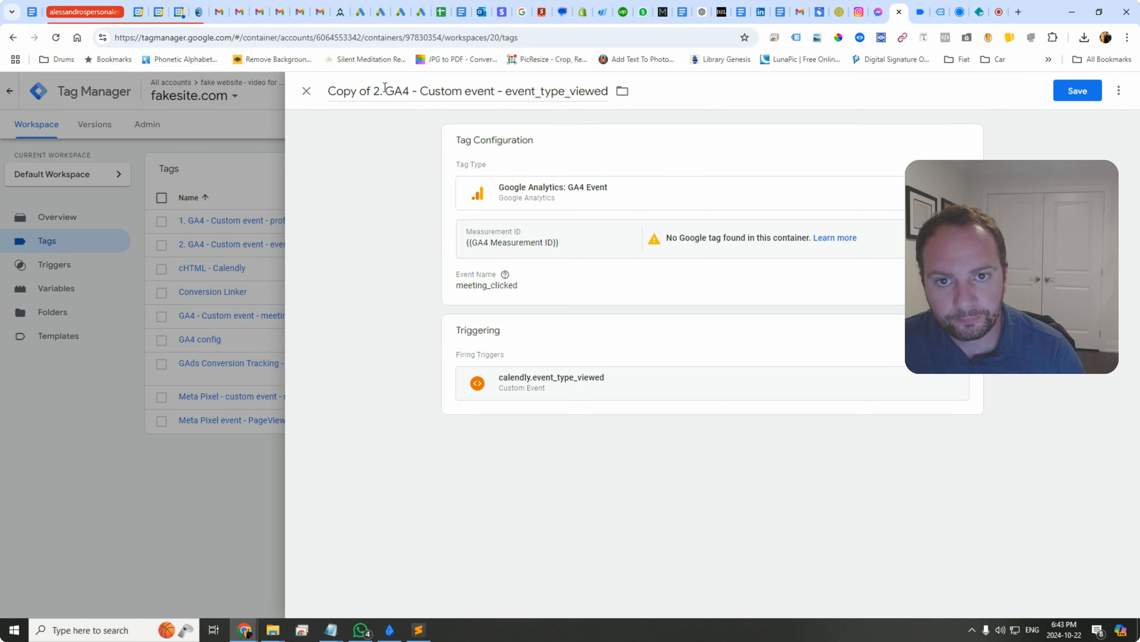
Rename the copied tag 3. GA4 - Custom event - date_and_time_selected
{"action": "left_click_drag", "start_coordinate": [374, 91], "coordinate": [317, 107]}
{"action": "key", "text": "BackSpace"}
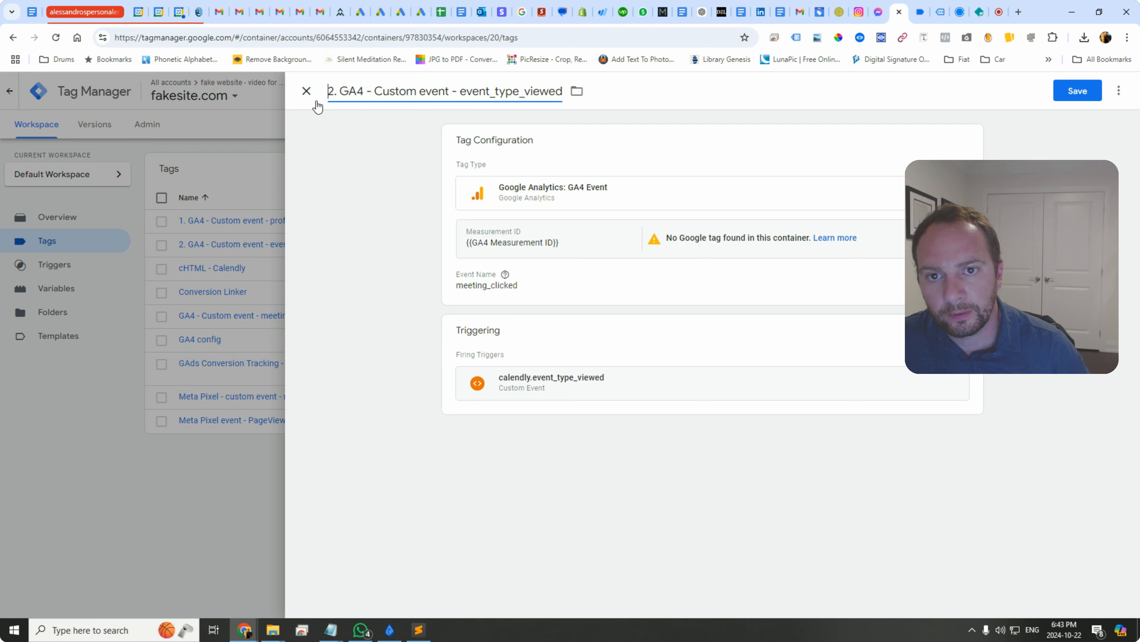
{"action": "key", "text": "shift+Right"}
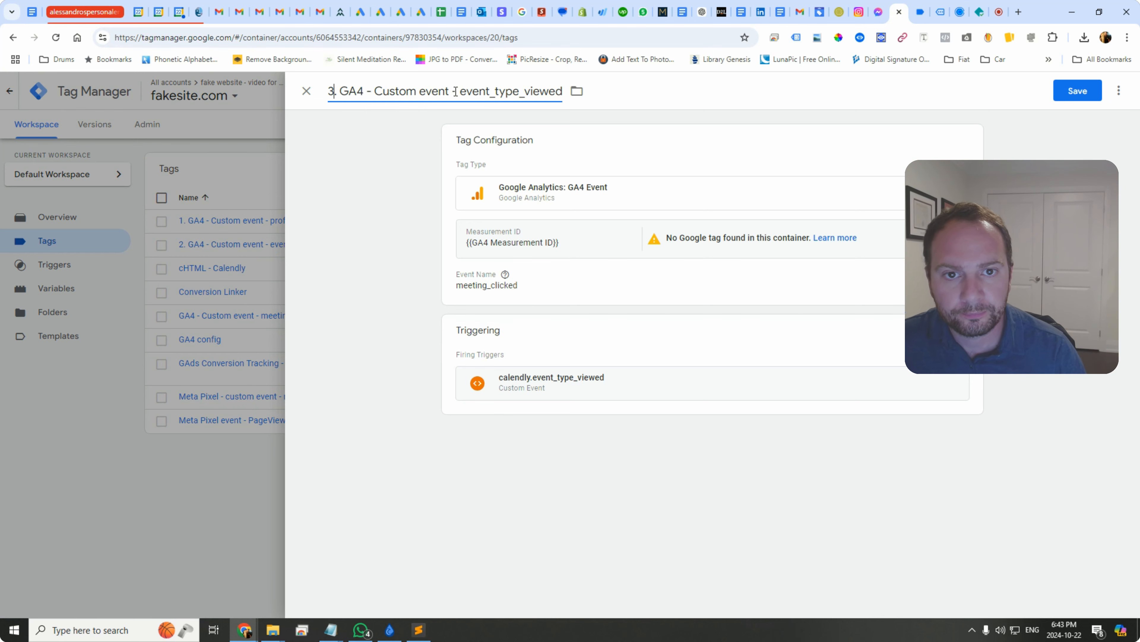
{"action": "left_click_drag", "start_coordinate": [459, 91], "coordinate": [584, 108]}
{"action": "key", "text": "ctrl+v"}
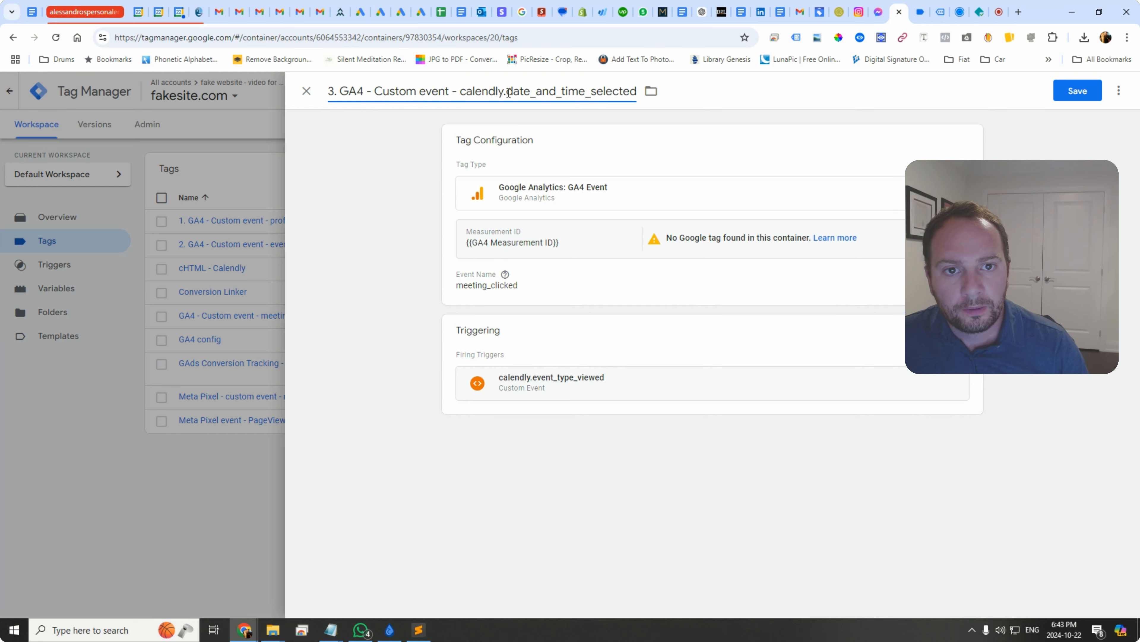
{"action": "left_click_drag", "start_coordinate": [509, 92], "coordinate": [464, 91]}
{"action": "key", "text": "BackSpace"}
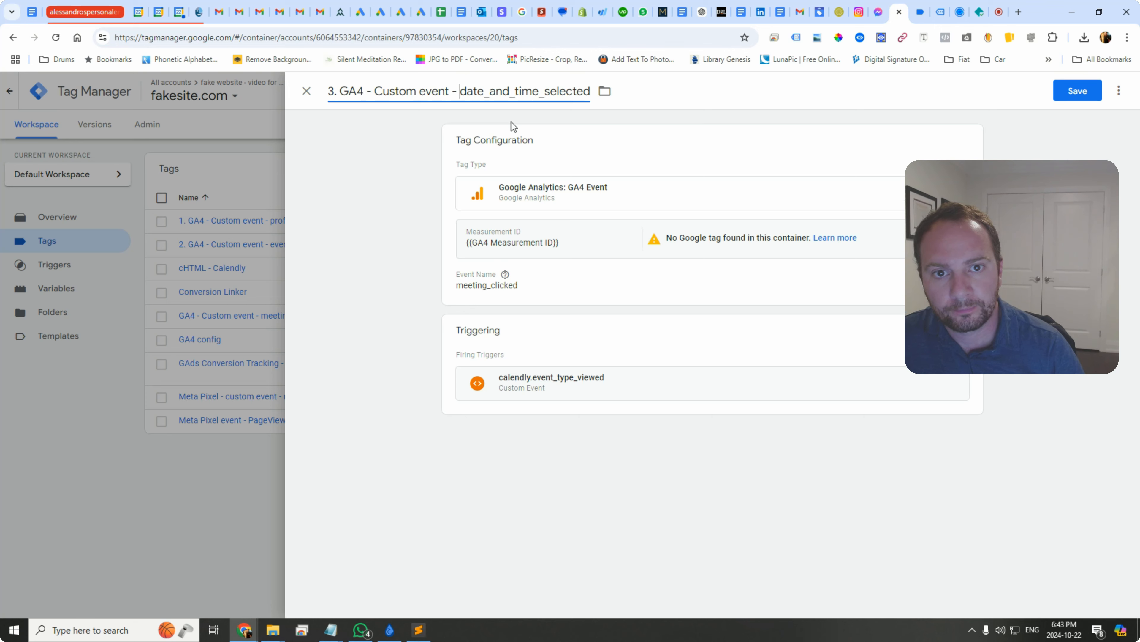
Set the copied tag's GA4 event name to date_and_time_selected, reusing the ending of the tag's name
{"action": "left_click", "coordinate": [537, 296]}
{"action": "double_click", "coordinate": [498, 320]}
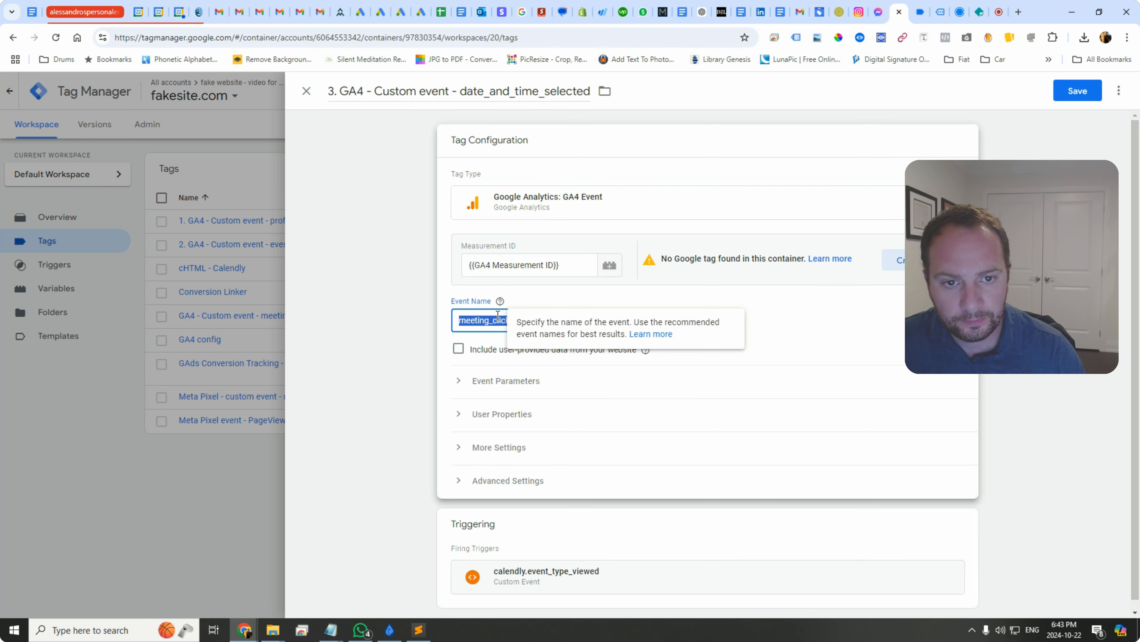
{"action": "left_click_drag", "start_coordinate": [460, 91], "coordinate": [659, 95]}
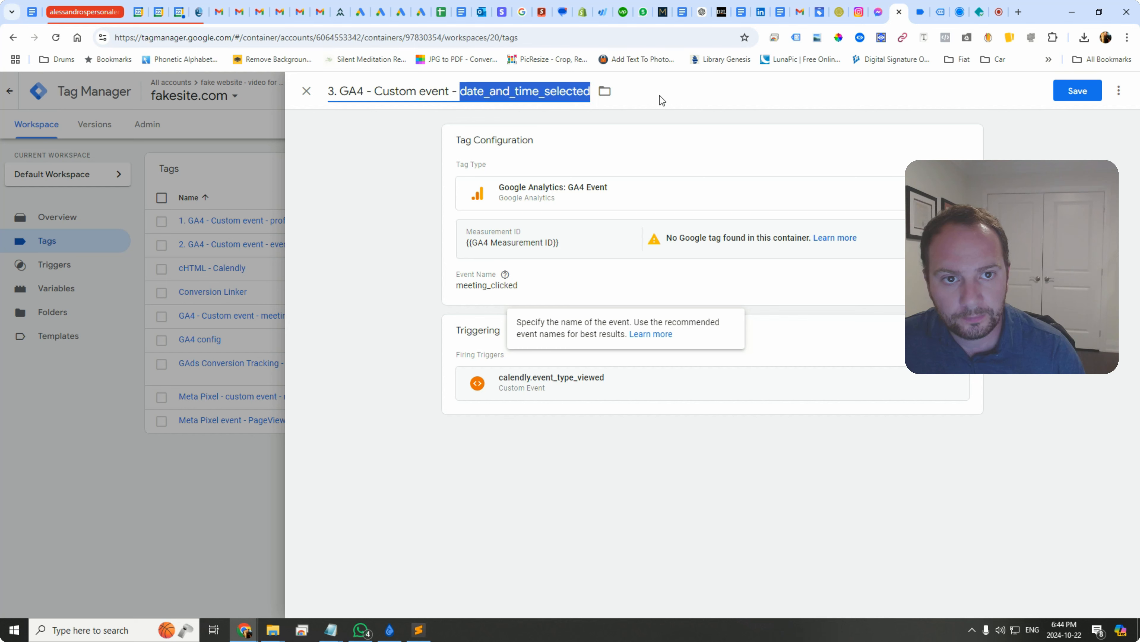
{"action": "left_click", "coordinate": [688, 261]}
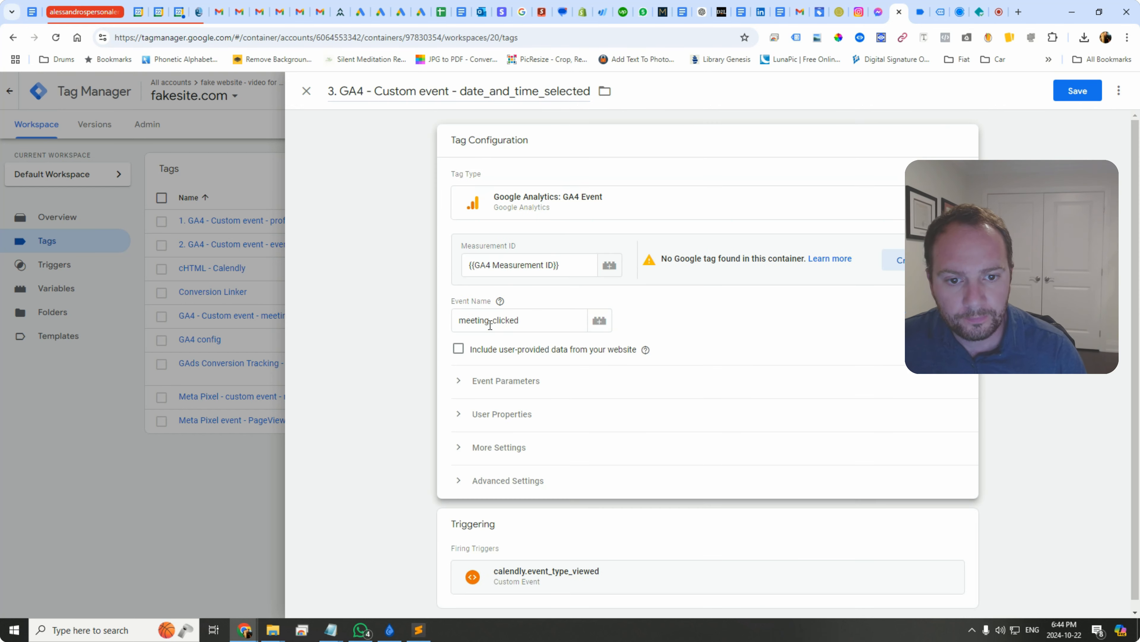
{"action": "double_click", "coordinate": [492, 321]}
{"action": "key", "text": "ctrl+v"}
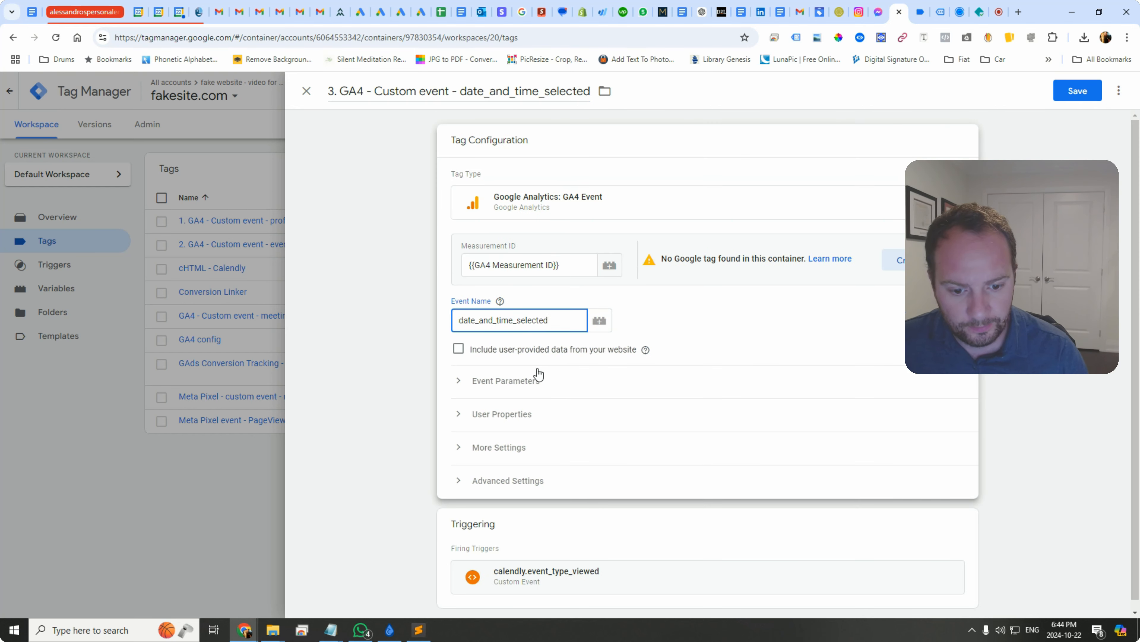
Remove the calendly.event_type_viewed trigger from the copied tag and start creating a new trigger in its place
{"action": "left_click", "coordinate": [947, 526]}
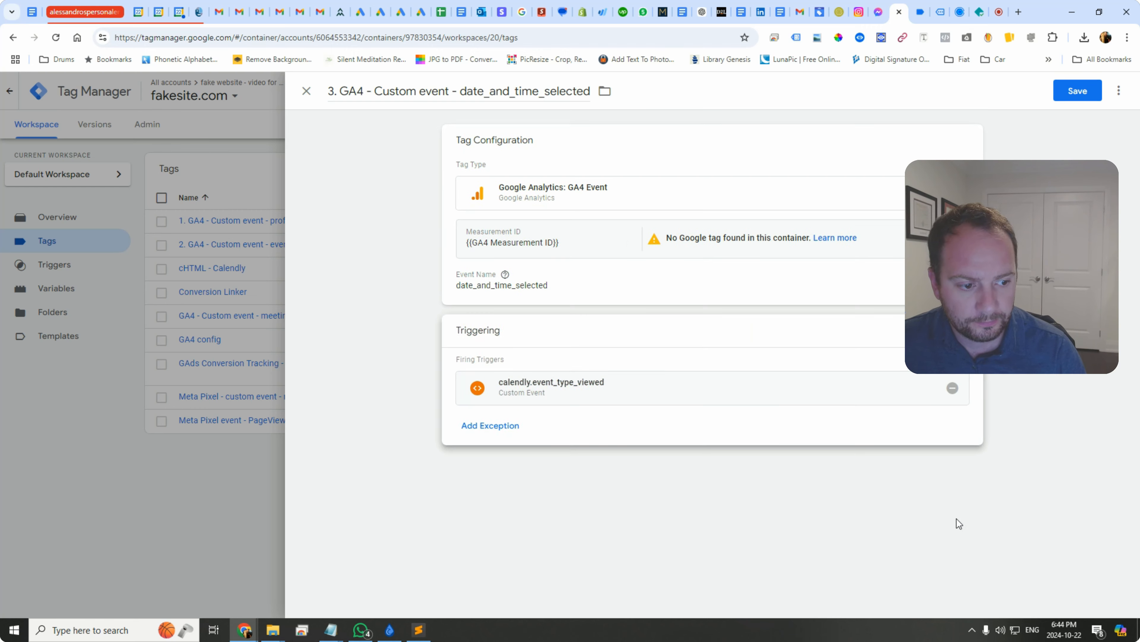
{"action": "left_click", "coordinate": [955, 402]}
{"action": "left_click", "coordinate": [734, 402]}
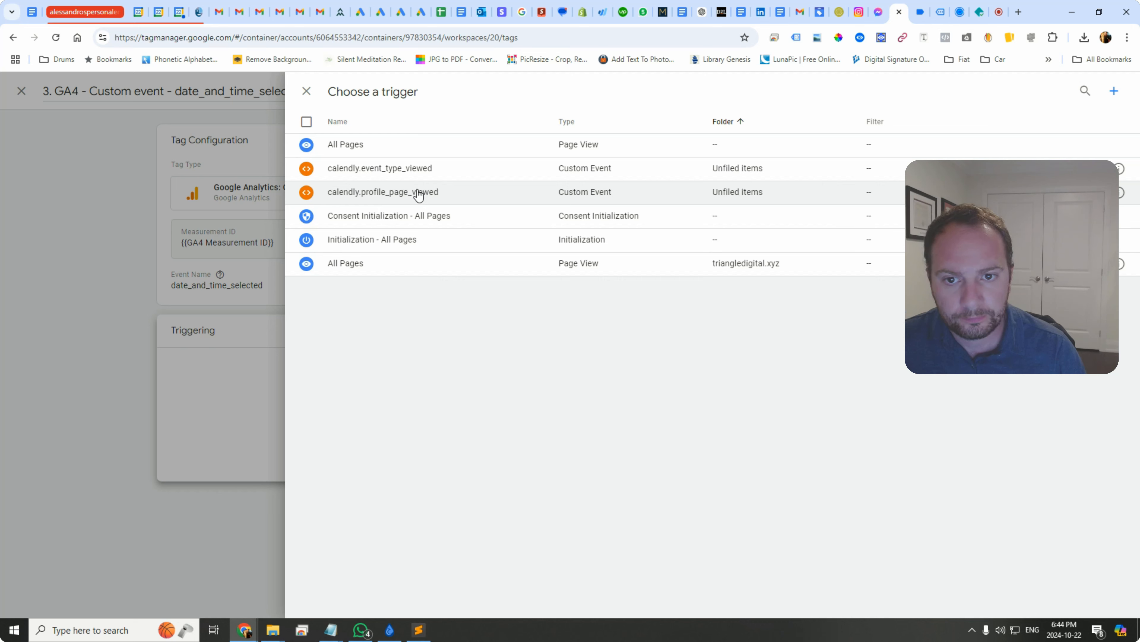
{"action": "left_click", "coordinate": [1114, 91]}
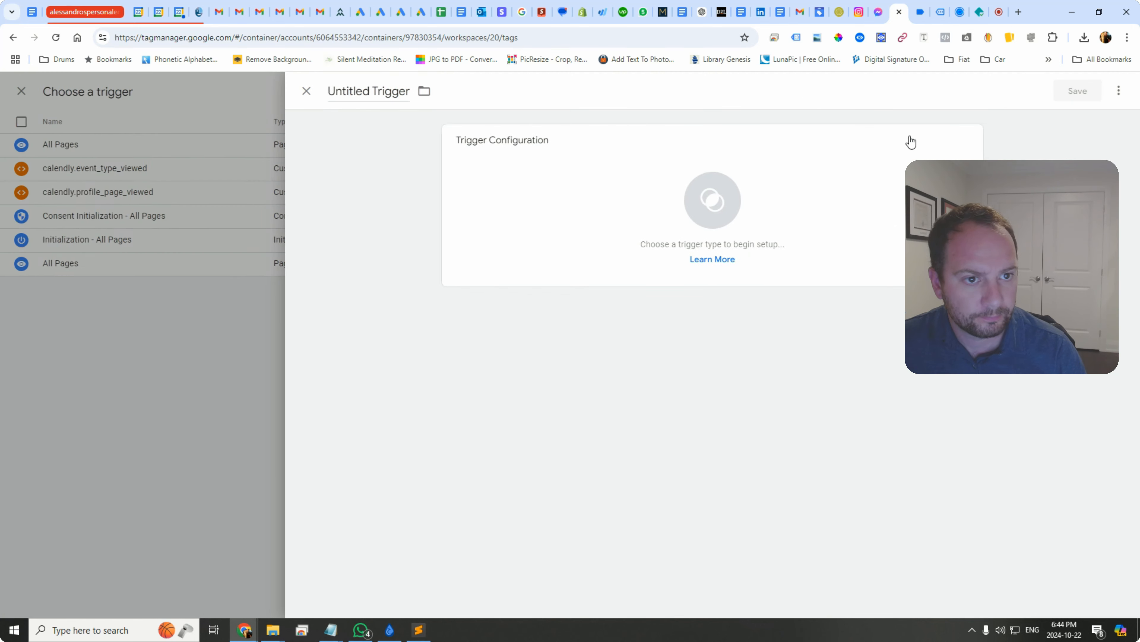
Name the new trigger calendly.date_and_time_selected, using the full event name copied from Tag Assistant
{"action": "left_click", "coordinate": [356, 97]}
{"action": "key", "text": "ctrl+v"}
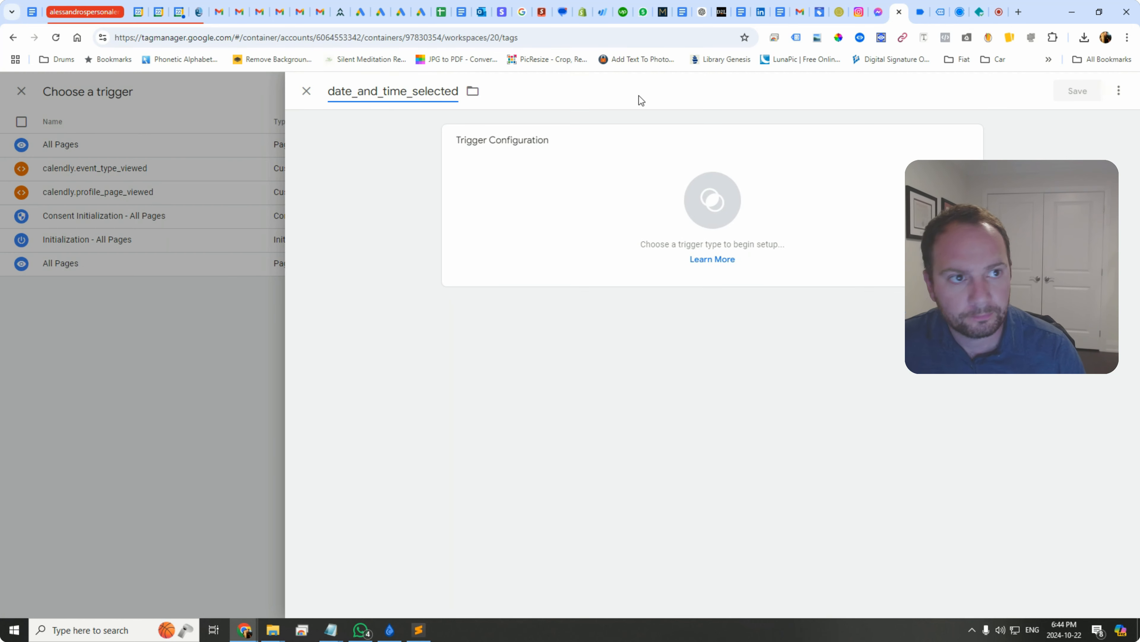
{"action": "left_click", "coordinate": [918, 12]}
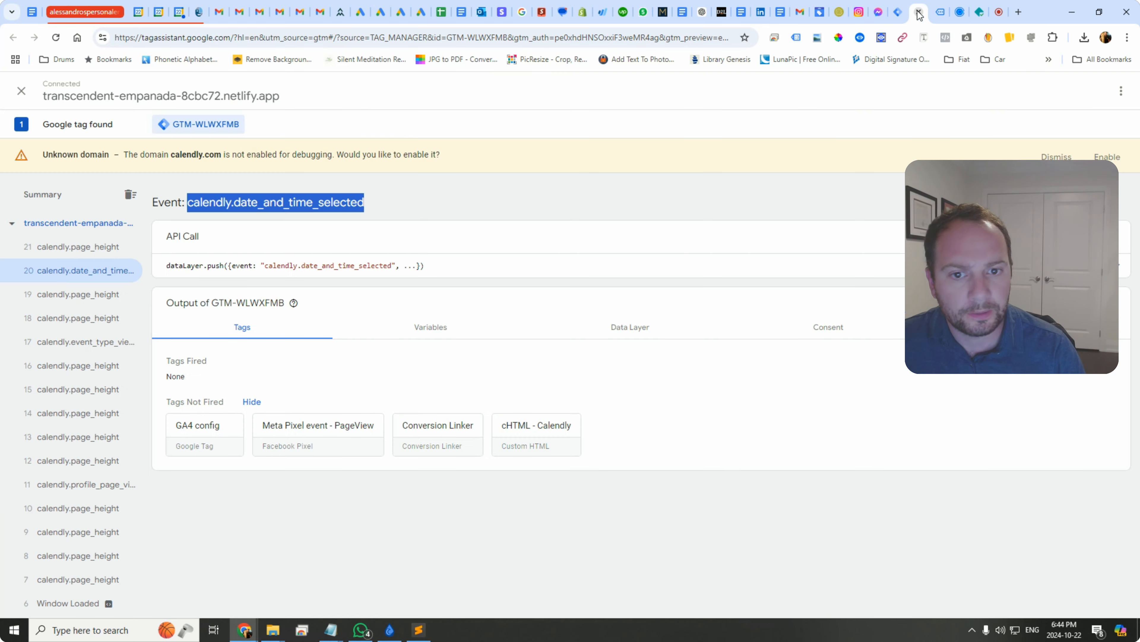
{"action": "right_click", "coordinate": [278, 204]}
{"action": "left_click", "coordinate": [305, 211]}
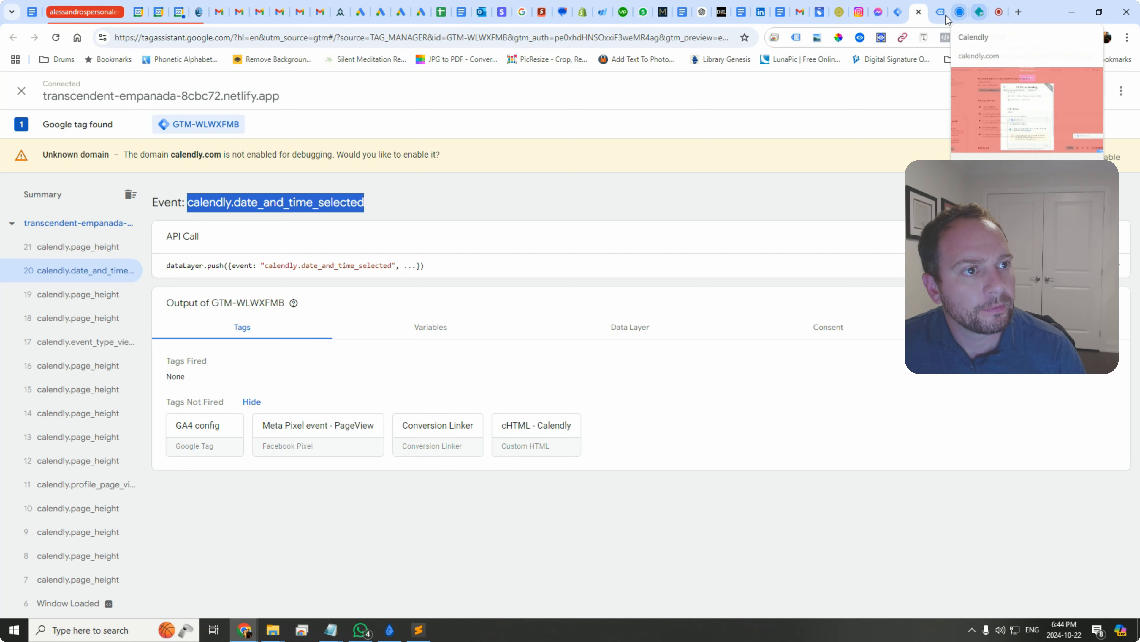
{"action": "left_click", "coordinate": [899, 13]}
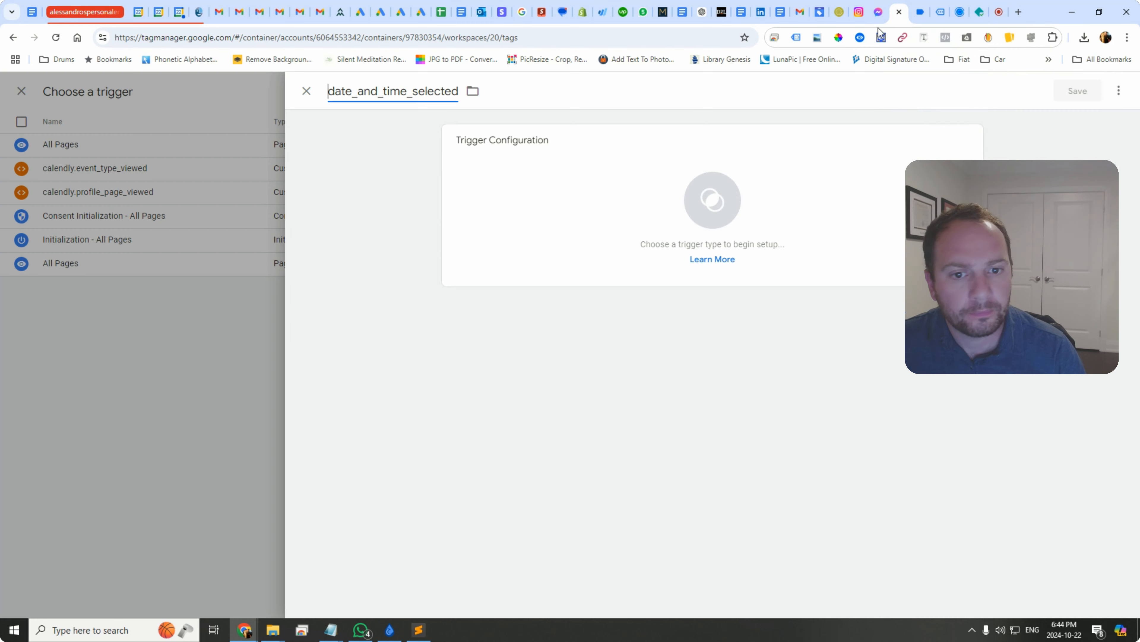
{"action": "double_click", "coordinate": [401, 96]}
{"action": "key", "text": "ctrl+v"}
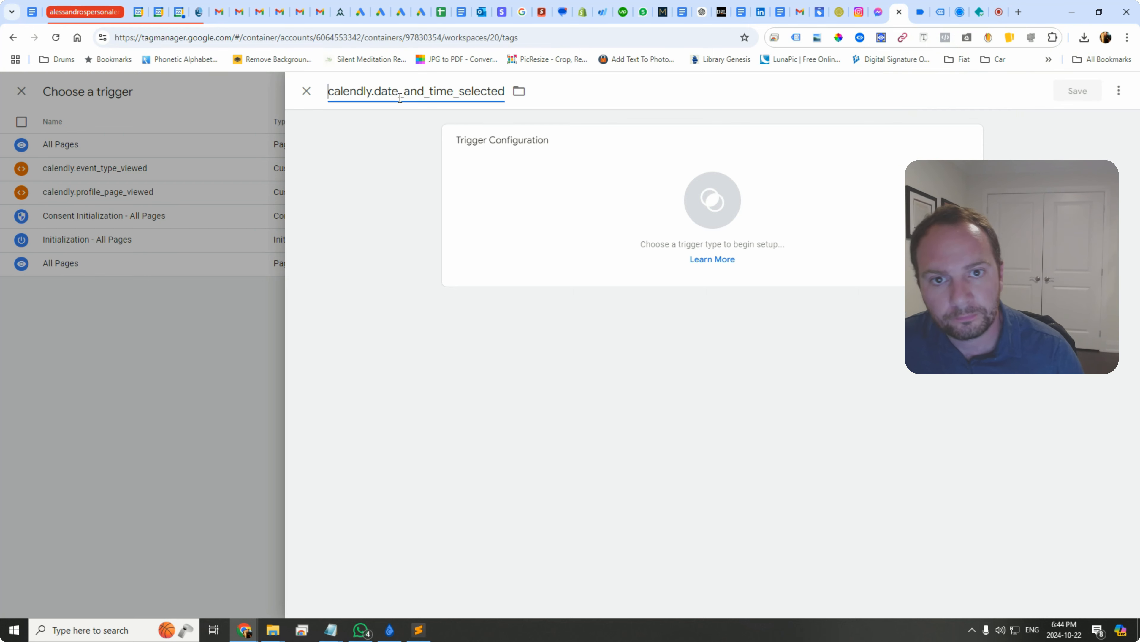
Configure the trigger as a Custom Event with event name calendly.date_and_time_selected, and save the trigger and its tag
{"action": "left_click", "coordinate": [598, 198]}
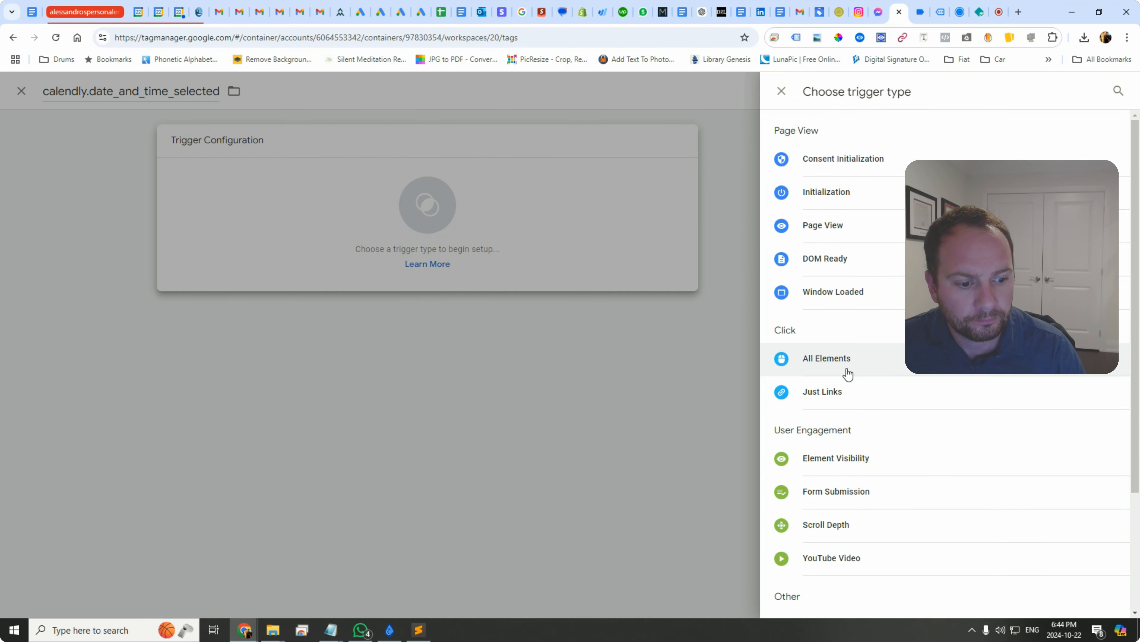
{"action": "scroll", "coordinate": [849, 404], "scroll_direction": "down", "scroll_amount": 3}
{"action": "left_click", "coordinate": [828, 467]}
{"action": "left_click", "coordinate": [517, 256]}
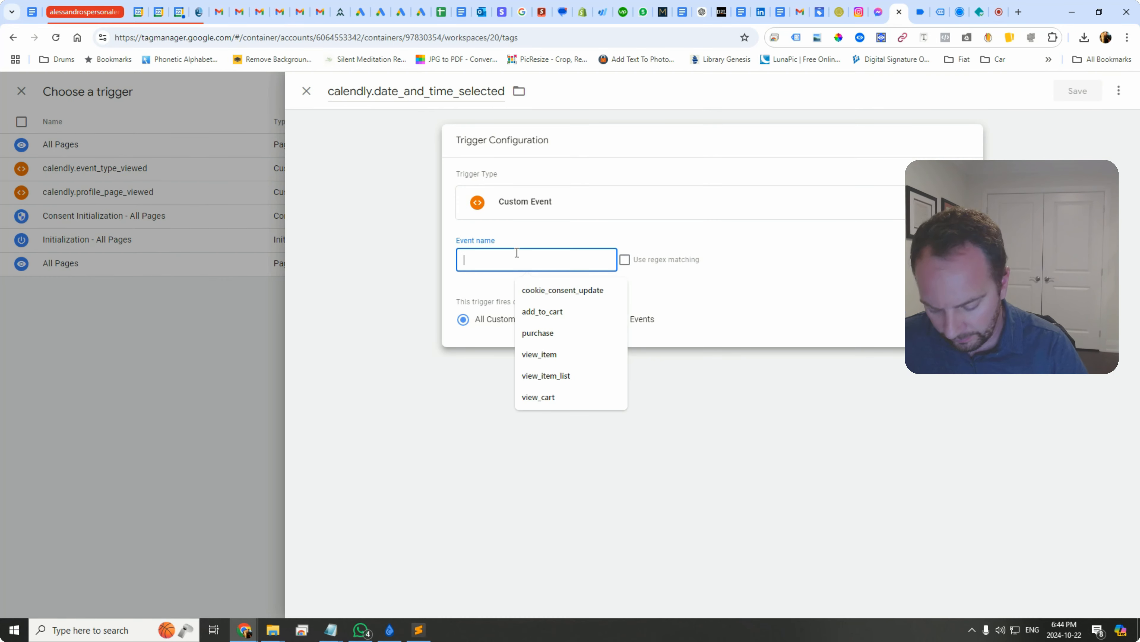
{"action": "key", "text": "ctrl+v"}
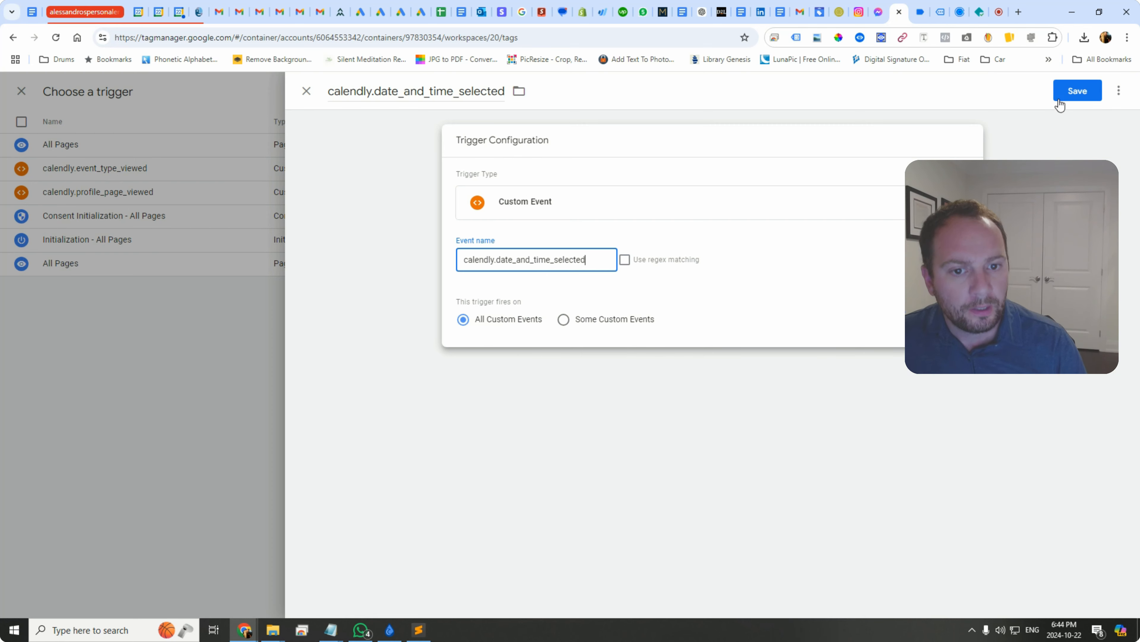
{"action": "left_click", "coordinate": [1078, 90]}
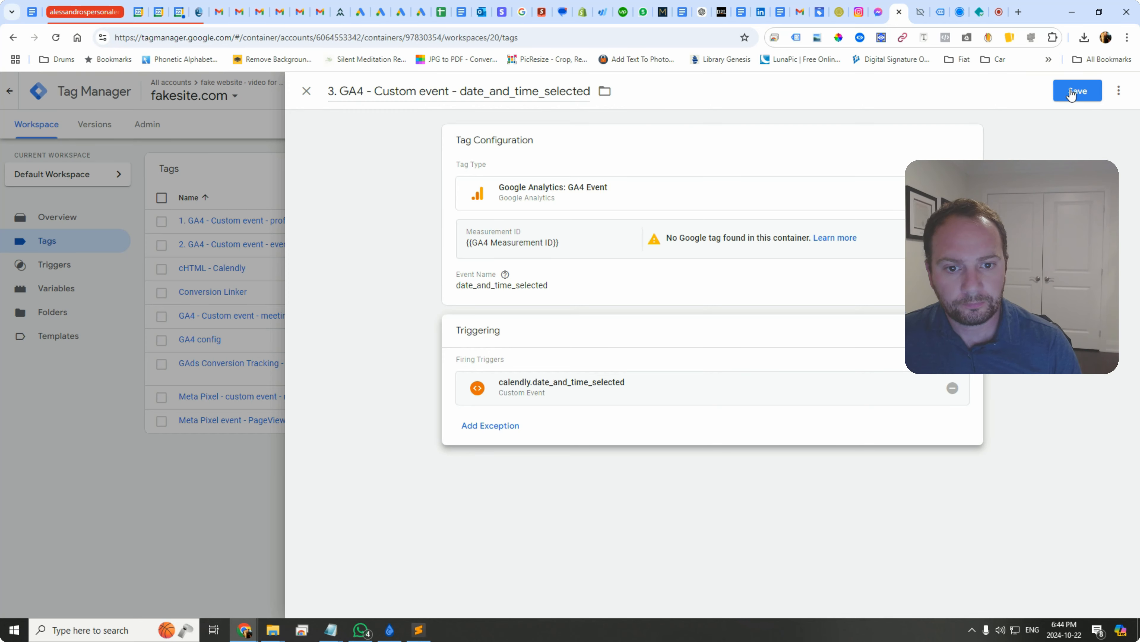
{"action": "left_click", "coordinate": [1073, 91]}
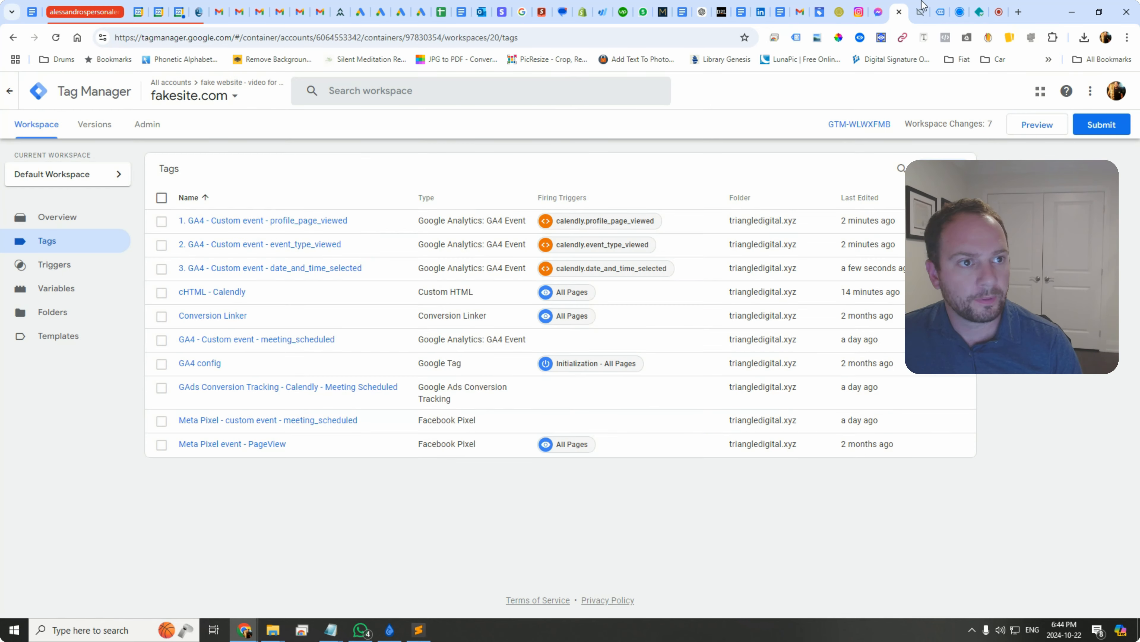
On the test site's Calendly widget, fill in the invitee's name and email and schedule the 30 Minute Meeting
{"action": "left_click", "coordinate": [941, 12]}
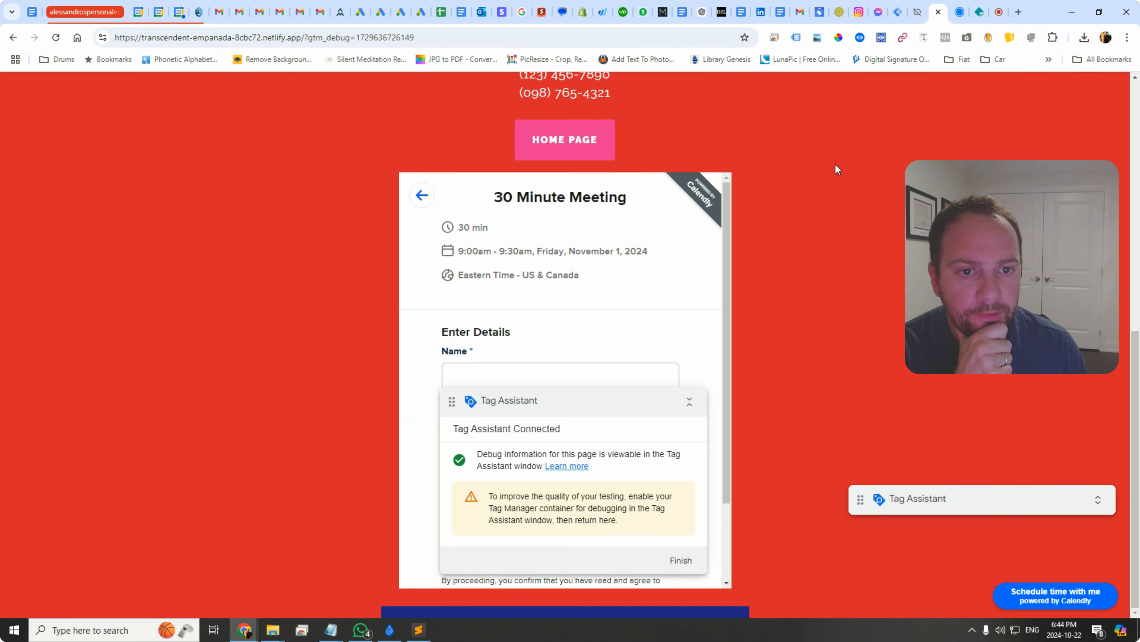
{"action": "scroll", "coordinate": [579, 443], "scroll_direction": "down", "scroll_amount": 2}
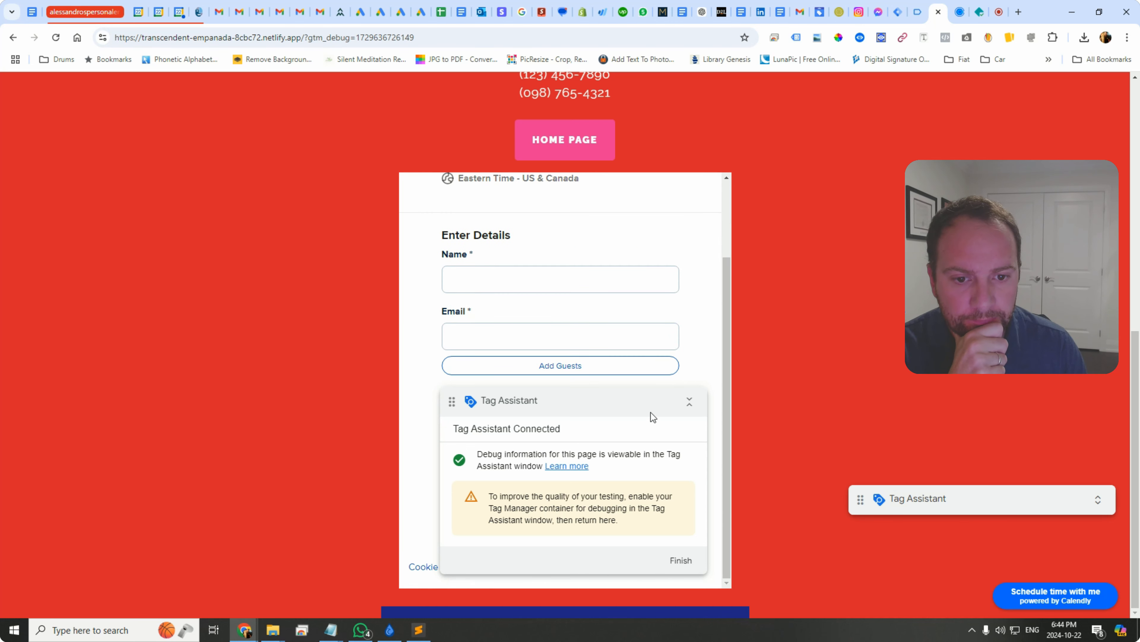
{"action": "left_click", "coordinate": [521, 281]}
{"action": "left_click", "coordinate": [523, 314]}
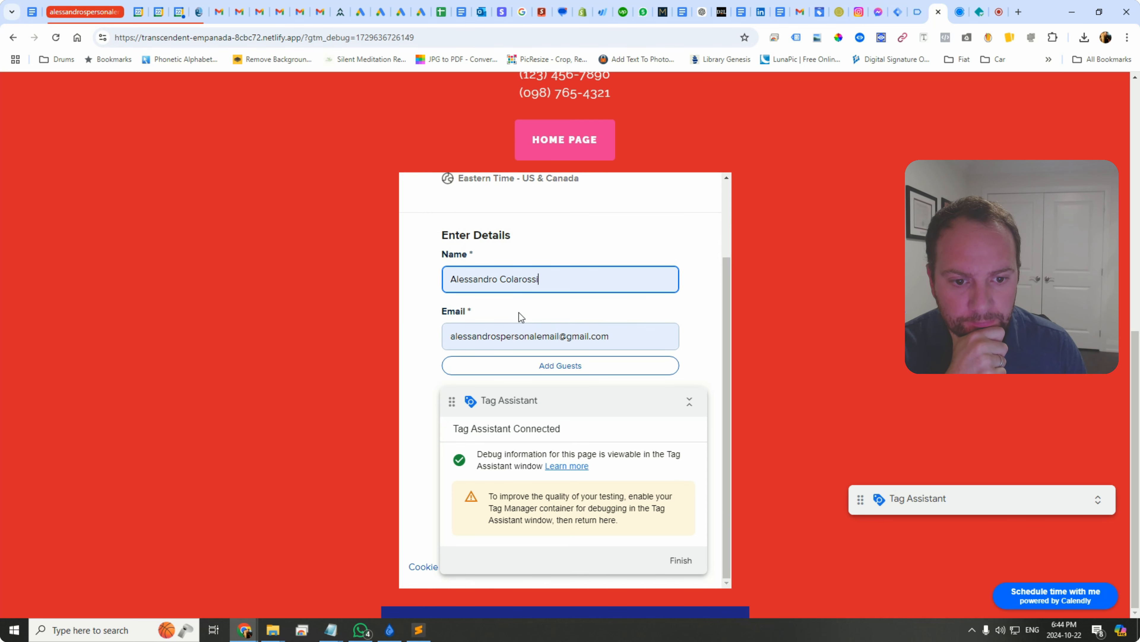
{"action": "left_click_drag", "start_coordinate": [651, 403], "coordinate": [629, 542]}
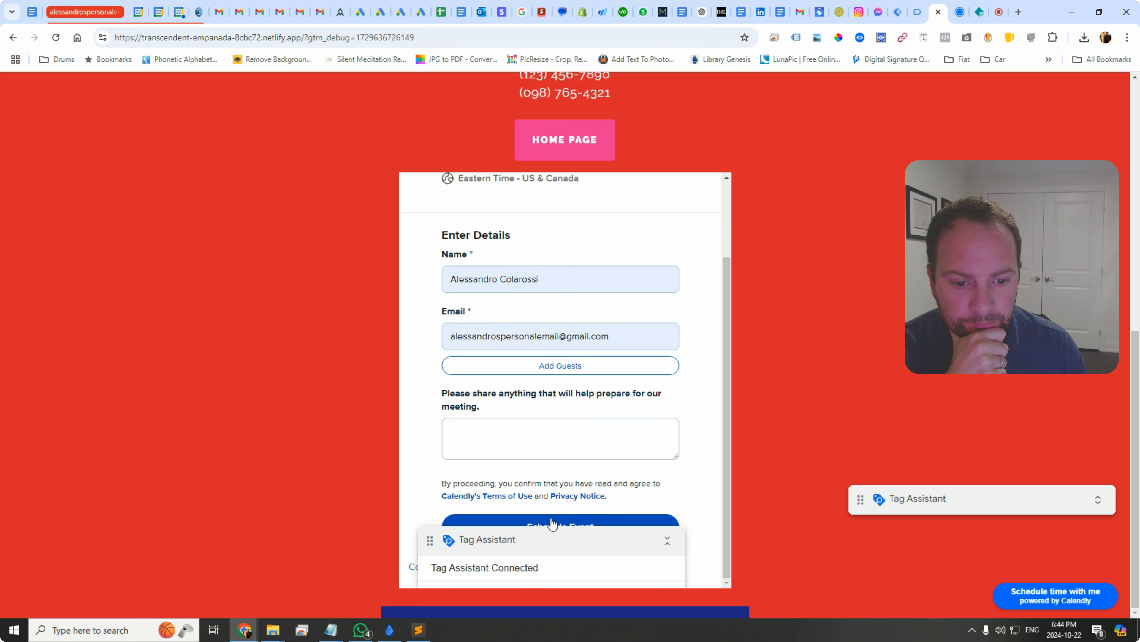
{"action": "left_click", "coordinate": [917, 13]}
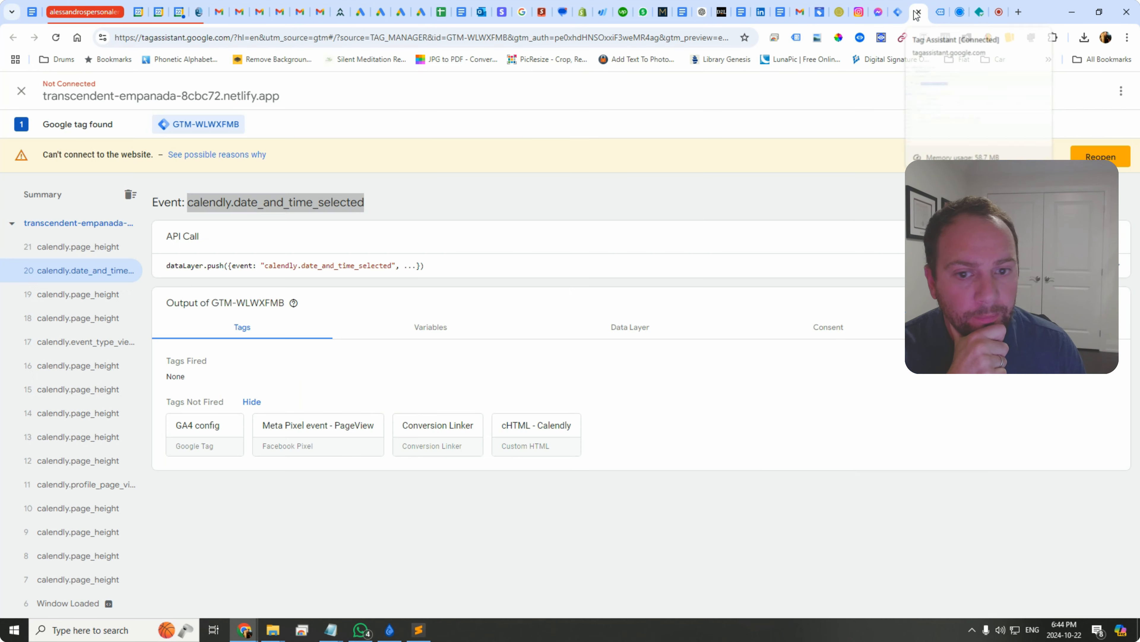
{"action": "left_click", "coordinate": [940, 13]}
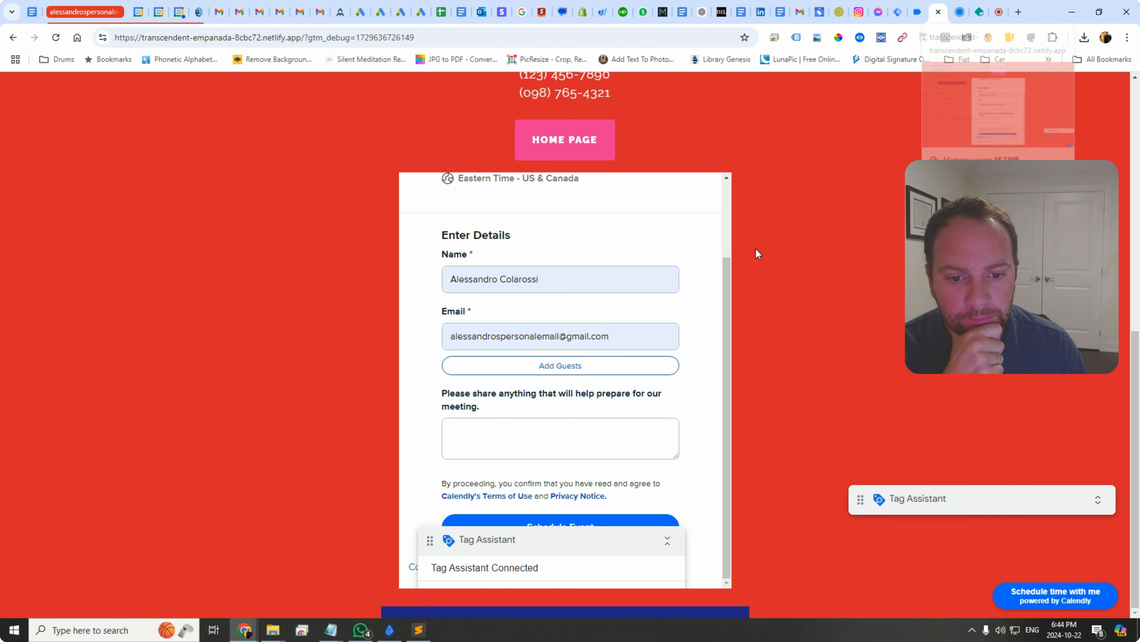
{"action": "left_click", "coordinate": [578, 528]}
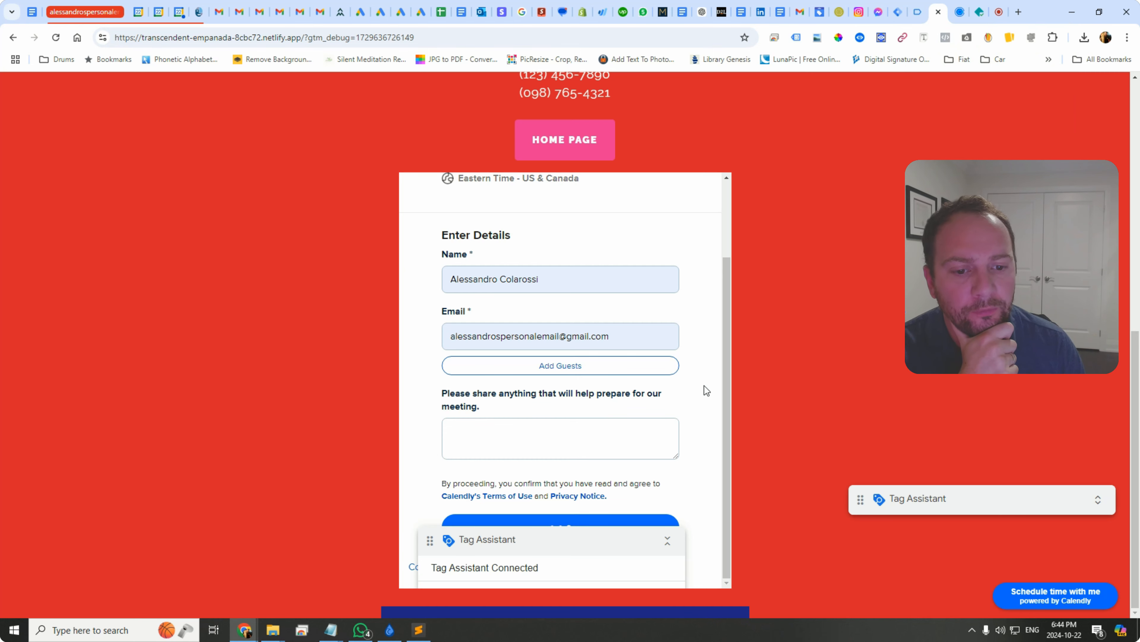
Copy the event name calendly.event_scheduled from its event in Tag Assistant and return to the tag list in Tag Manager
{"action": "left_click", "coordinate": [918, 13]}
{"action": "left_click", "coordinate": [102, 294]}
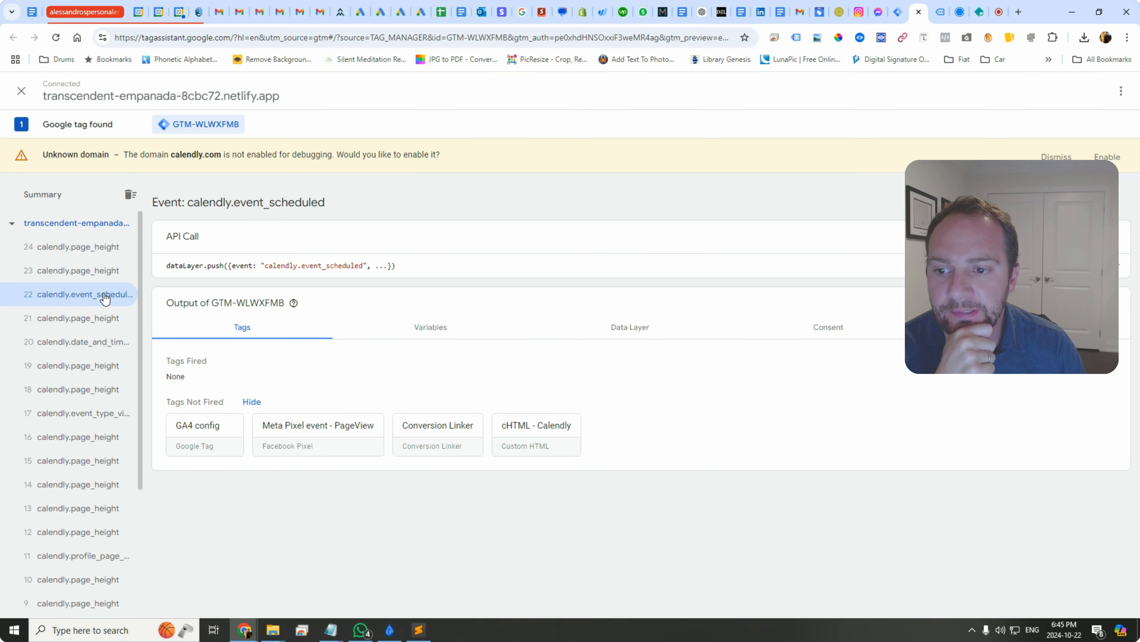
{"action": "left_click_drag", "start_coordinate": [324, 202], "coordinate": [207, 217]}
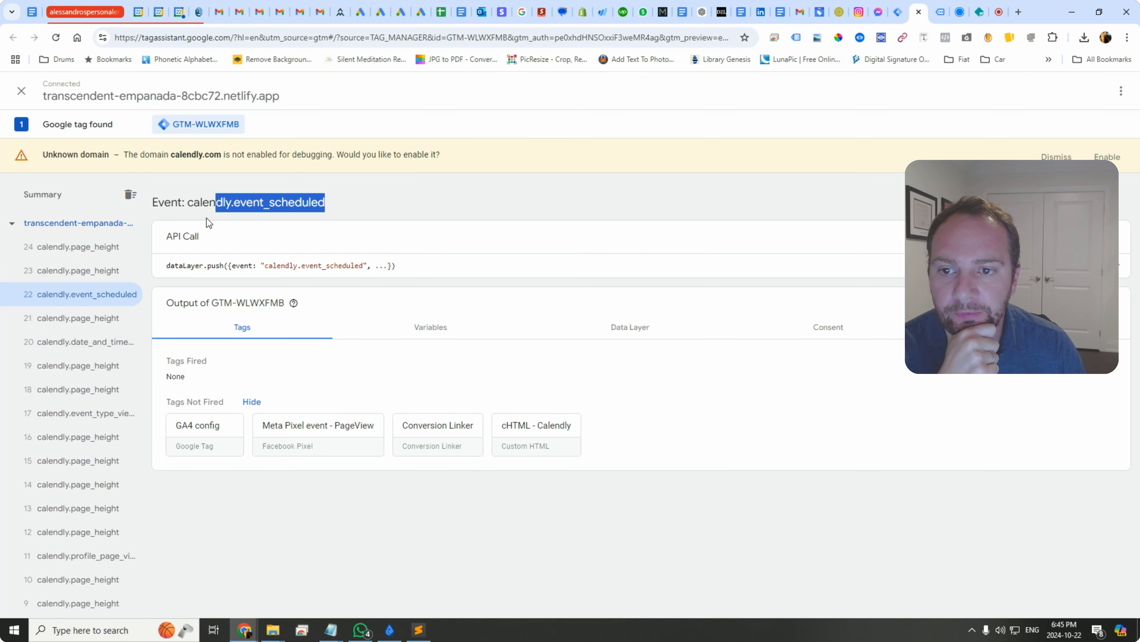
{"action": "right_click", "coordinate": [213, 200]}
{"action": "left_click", "coordinate": [239, 219]}
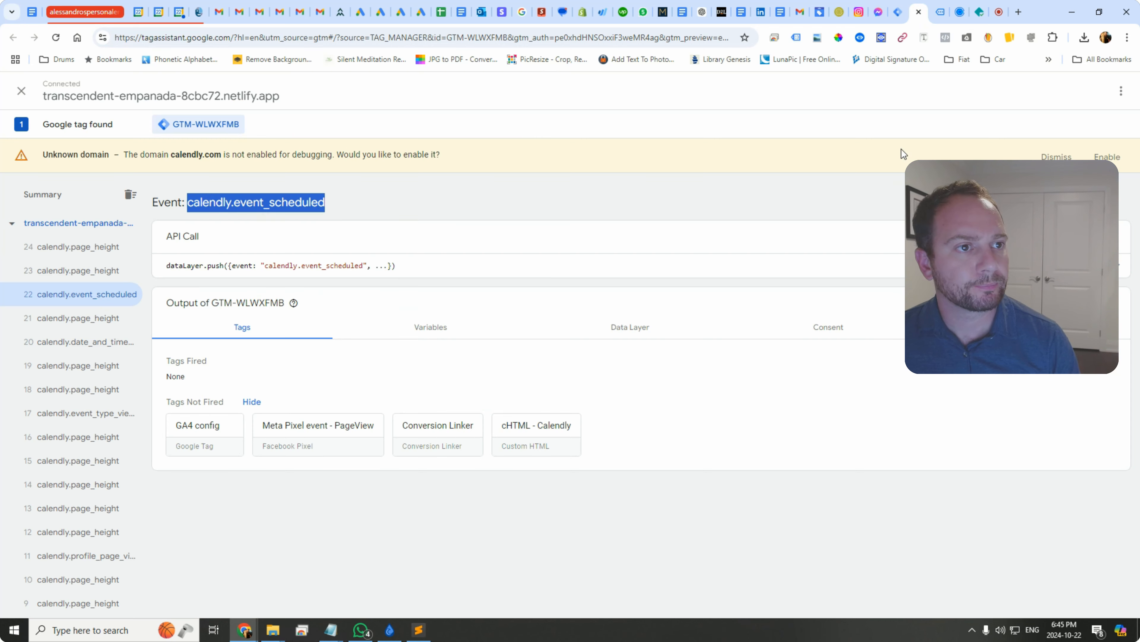
{"action": "left_click", "coordinate": [898, 12]}
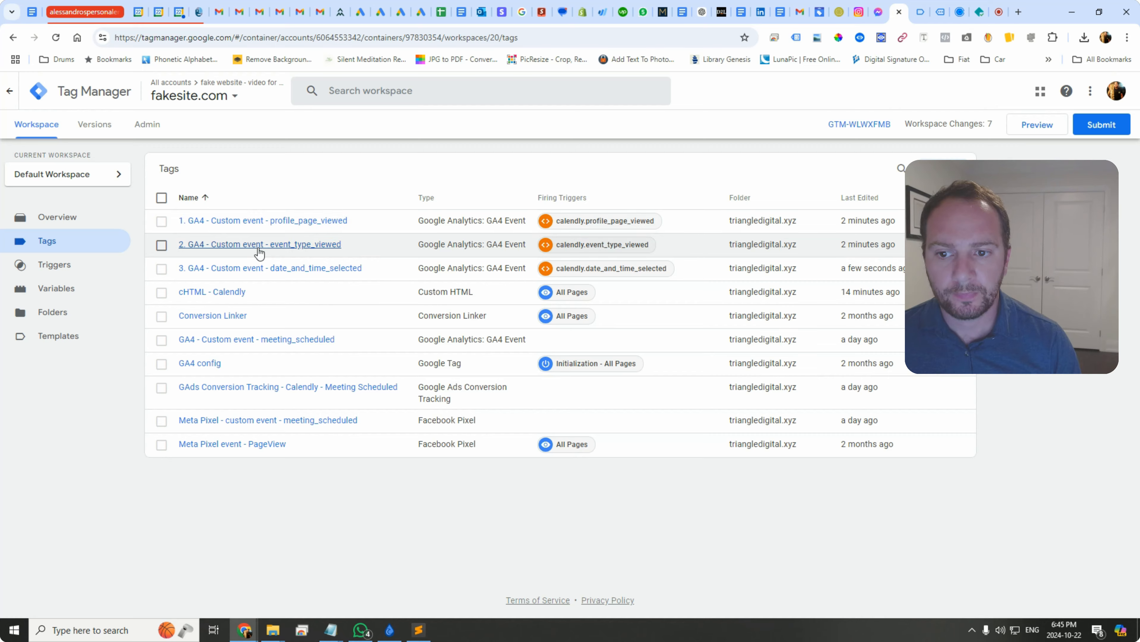
Make a copy of the tag 3. GA4 - Custom event - date_and_time_selected
{"action": "left_click", "coordinate": [232, 269]}
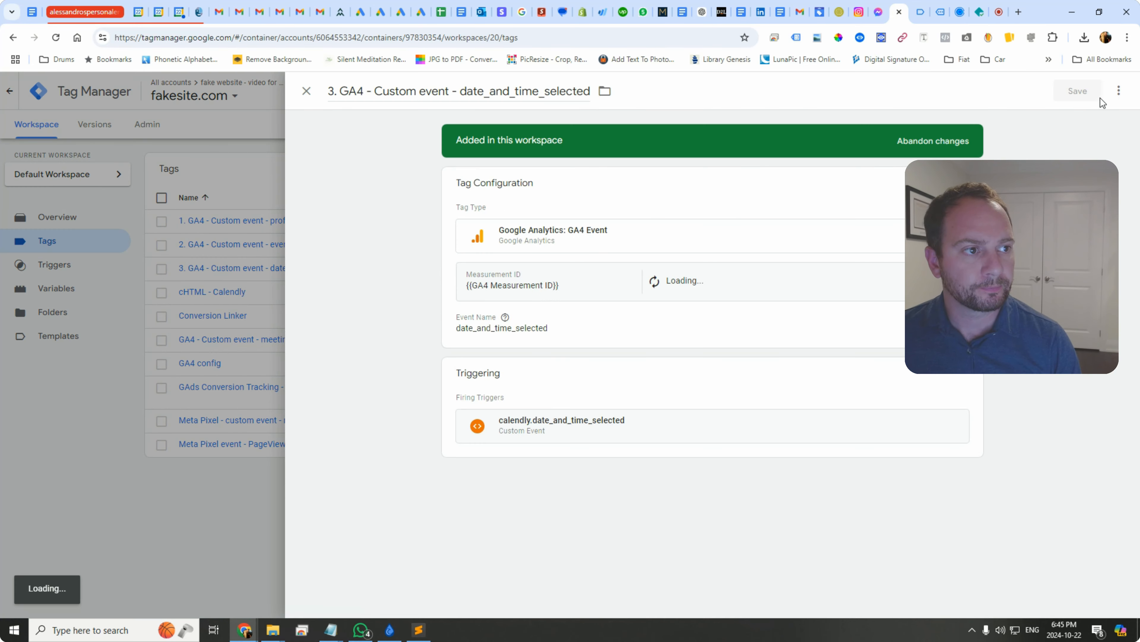
{"action": "left_click", "coordinate": [1123, 94]}
{"action": "left_click", "coordinate": [1095, 118]}
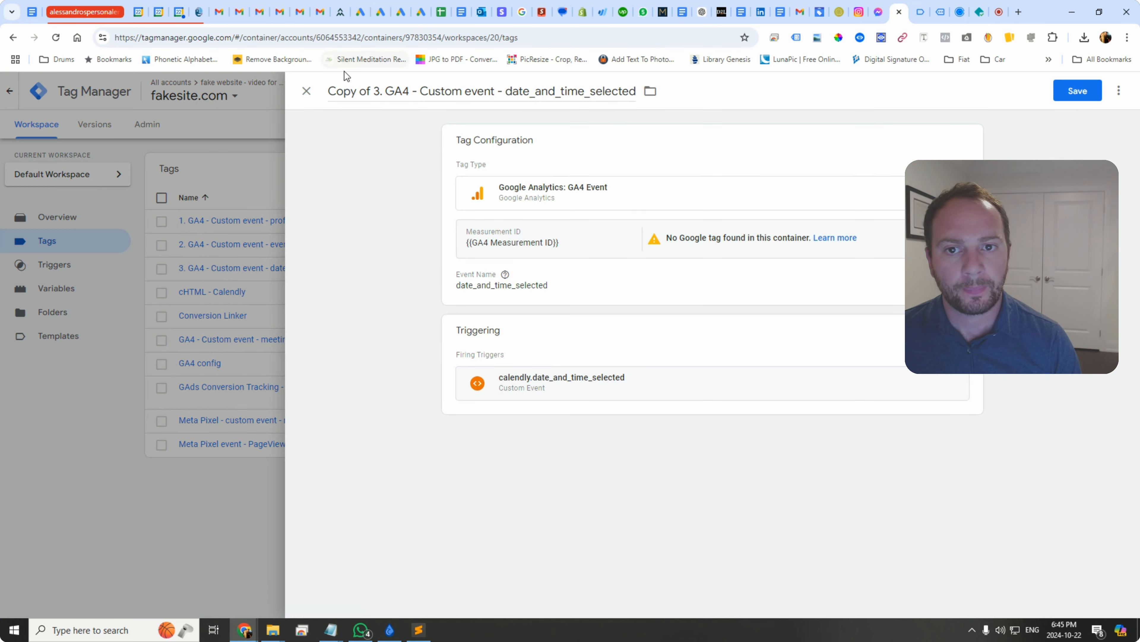
Rename the copied tag 4. GA4 - Custom event - event_scheduled
{"action": "left_click_drag", "start_coordinate": [375, 92], "coordinate": [322, 93]}
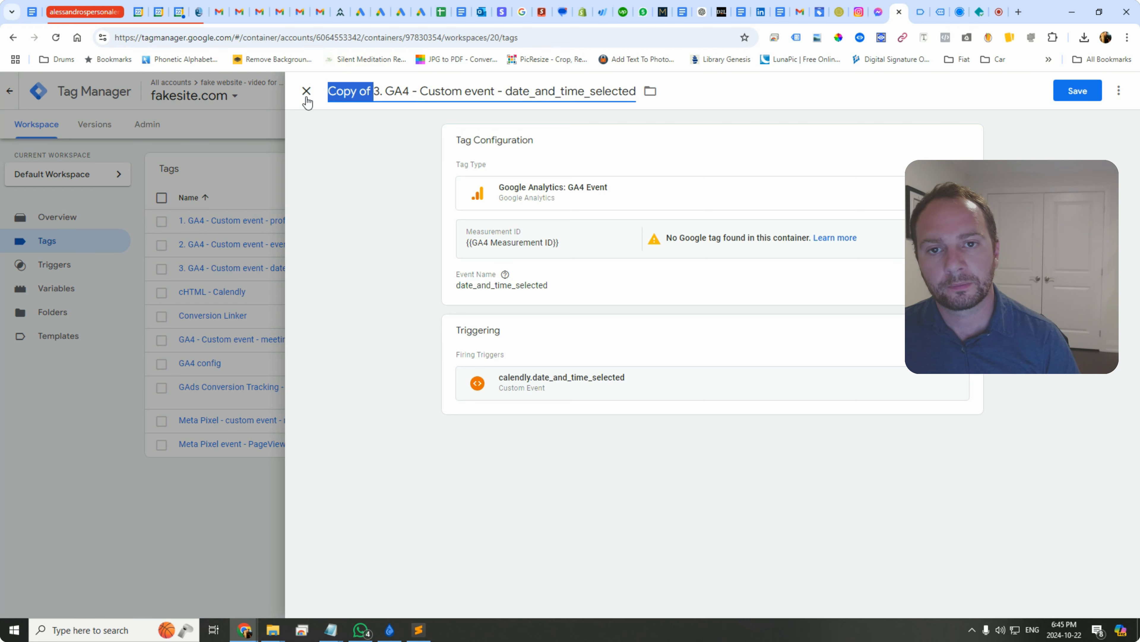
{"action": "key", "text": "BackSpace"}
{"action": "key", "text": "shift+Right"}
{"action": "type", "text": "4"}
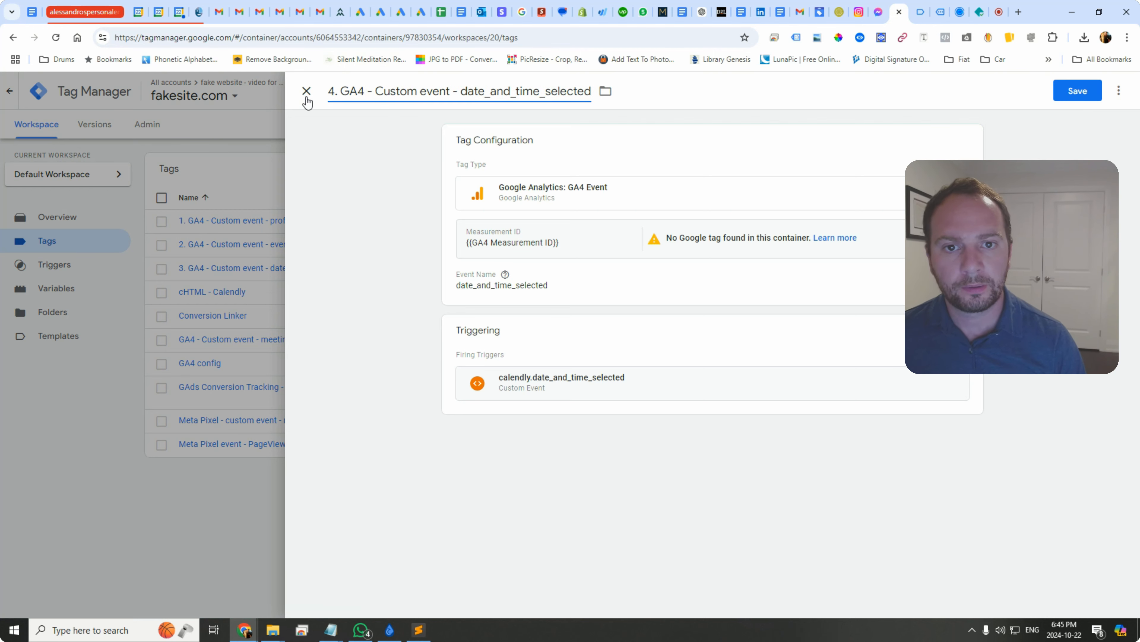
{"action": "left_click_drag", "start_coordinate": [463, 92], "coordinate": [592, 93]}
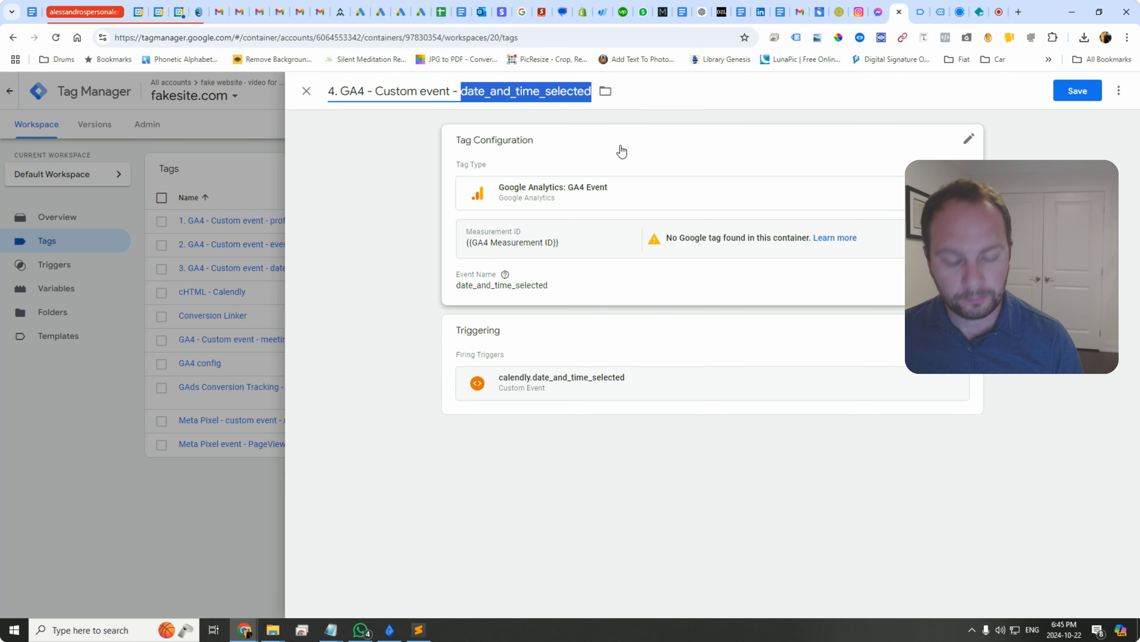
{"action": "key", "text": "ctrl+v"}
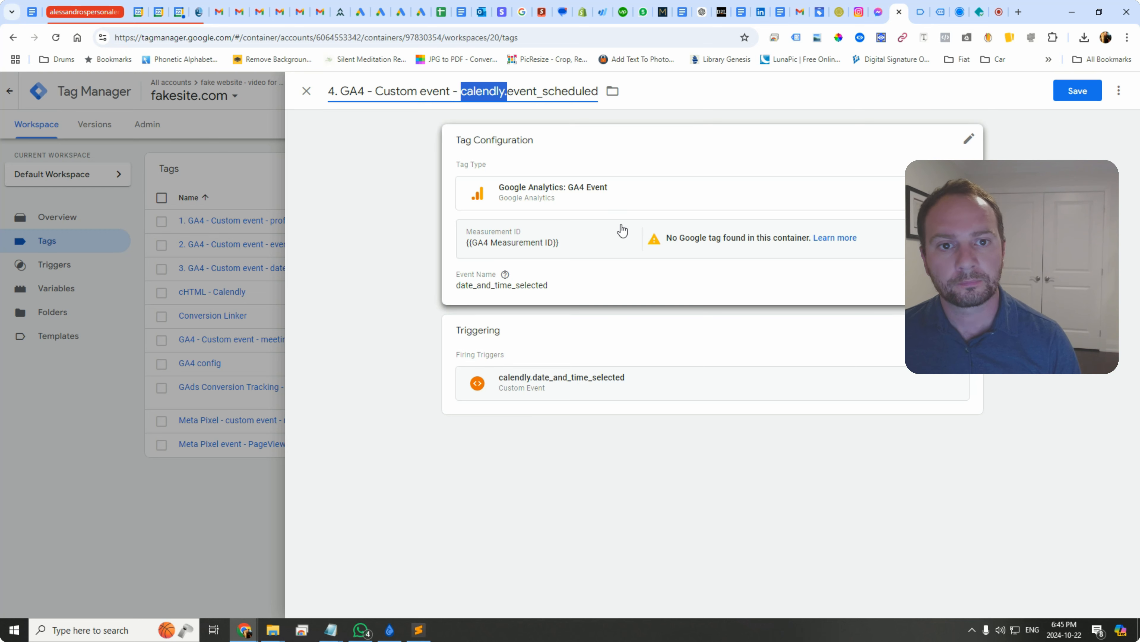
{"action": "key", "text": "BackSpace"}
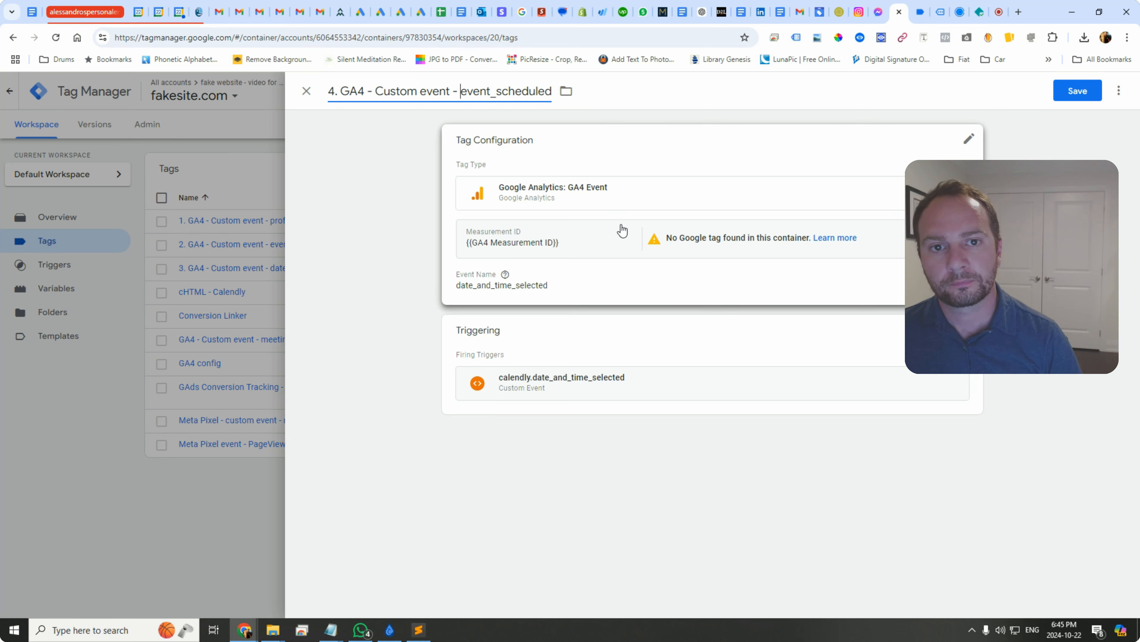
{"action": "left_click", "coordinate": [580, 290]}
{"action": "left_click_drag", "start_coordinate": [461, 91], "coordinate": [479, 93]}
{"action": "left_click", "coordinate": [462, 93]}
Set the tag's GA4 event name to meeting_scheduled, based on the copied Calendly event name
{"action": "left_click", "coordinate": [534, 297]}
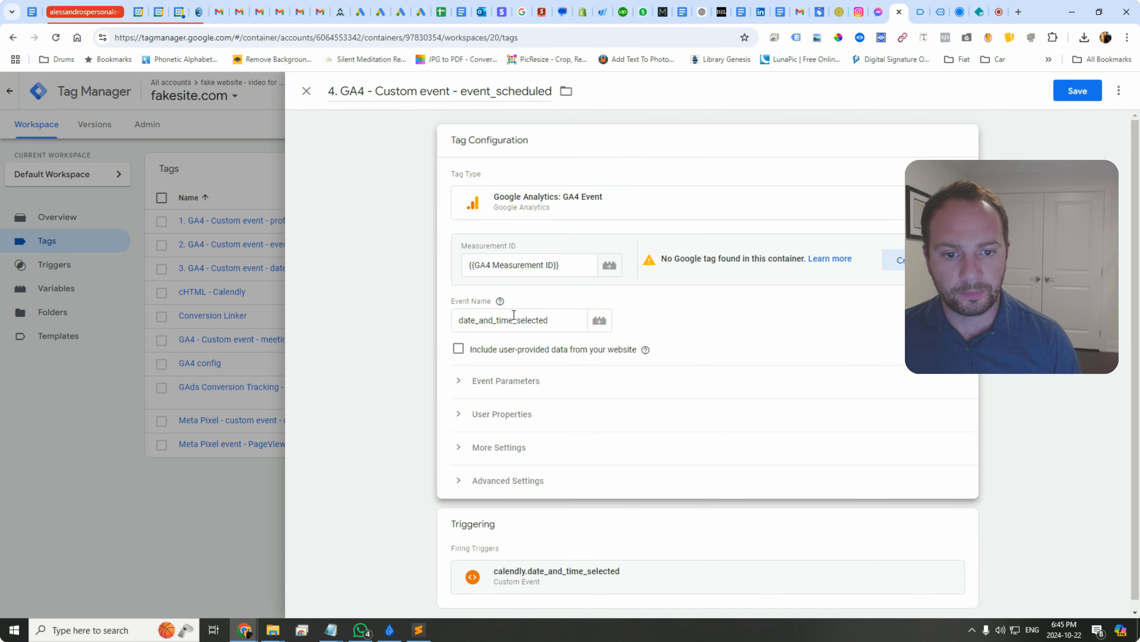
{"action": "double_click", "coordinate": [515, 318]}
{"action": "key", "text": "ctrl+v"}
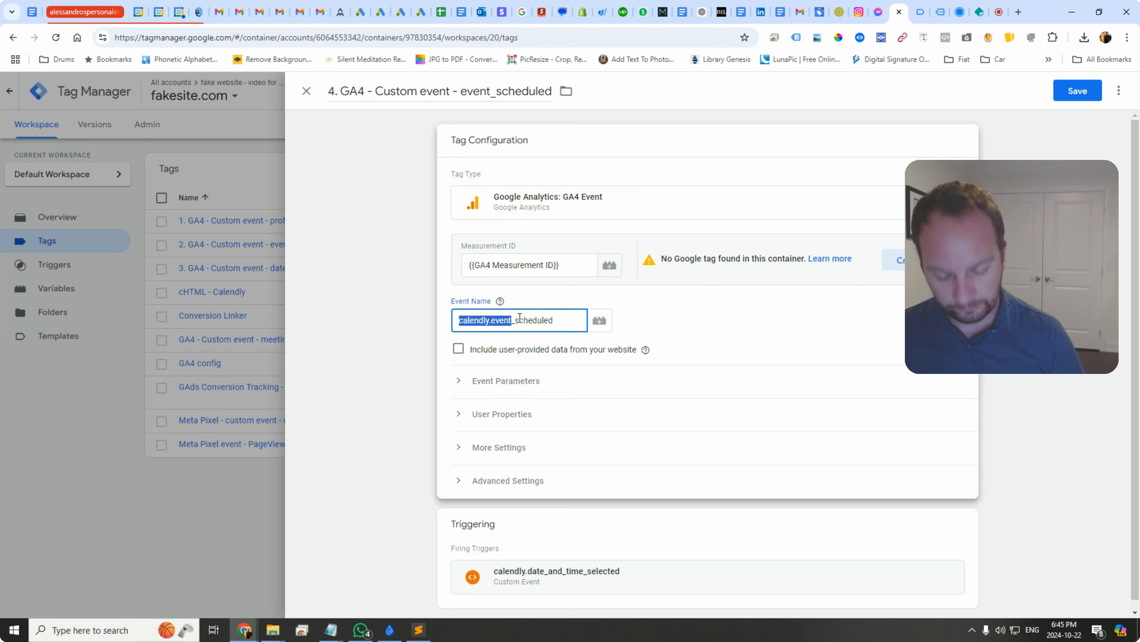
{"action": "type", "text": "meetingh"}
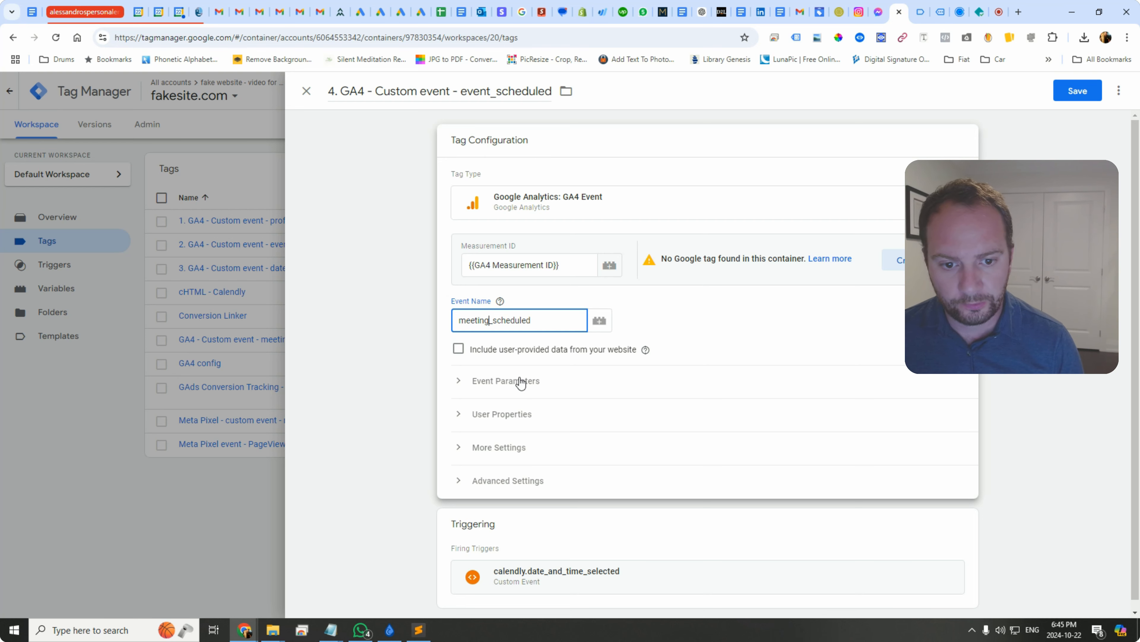
{"action": "scroll", "coordinate": [526, 387], "scroll_direction": "down", "scroll_amount": 1}
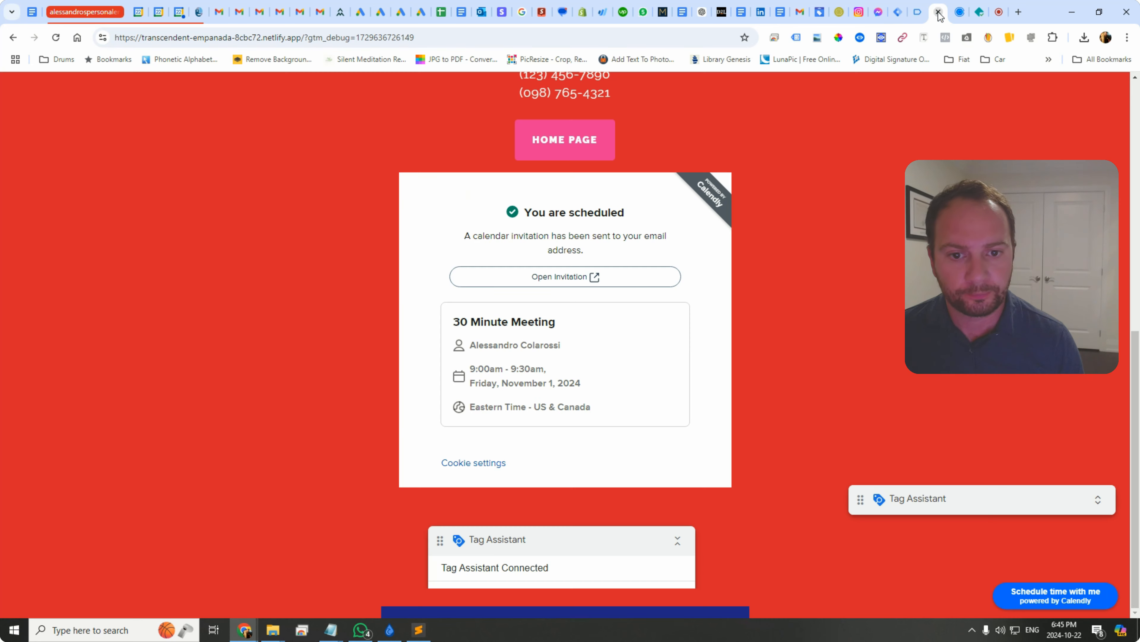
Copy the event name calendly.event_scheduled from Tag Assistant again and return to the tag in Tag Manager
{"action": "left_click", "coordinate": [940, 11]}
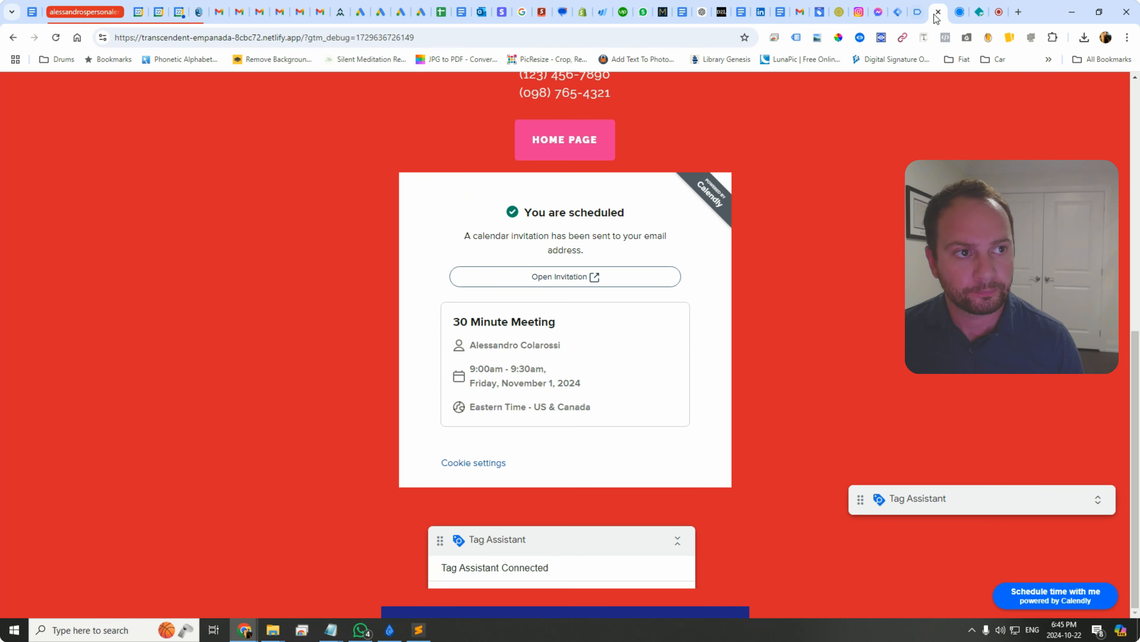
{"action": "left_click", "coordinate": [921, 16]}
{"action": "left_click", "coordinate": [279, 211]}
{"action": "left_click_drag", "start_coordinate": [328, 207], "coordinate": [234, 212]}
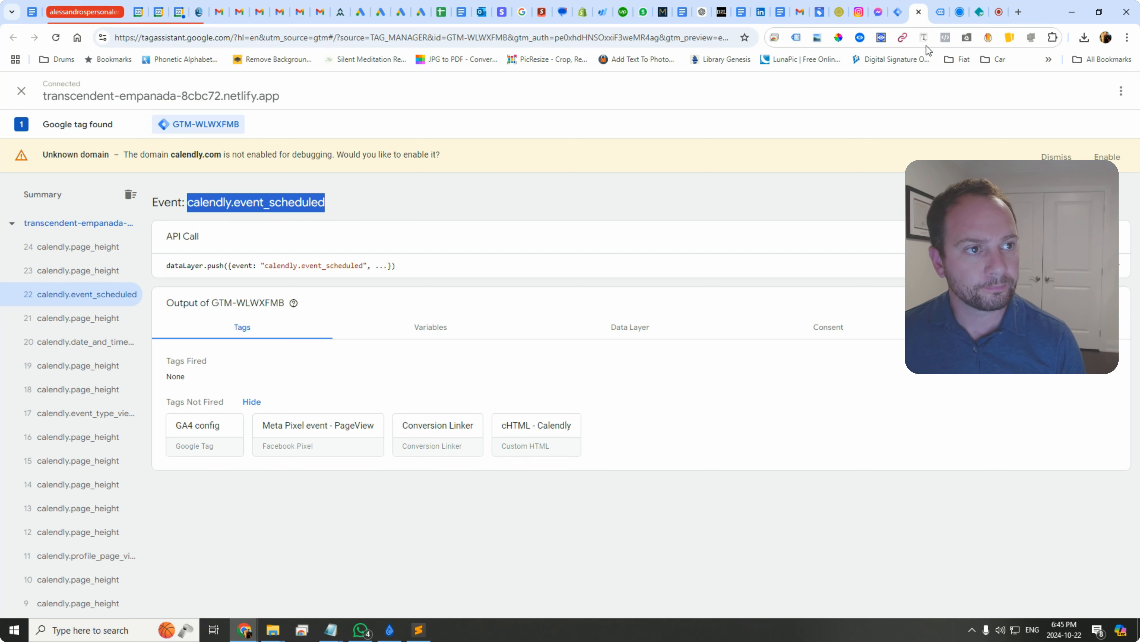
{"action": "left_click", "coordinate": [899, 17]}
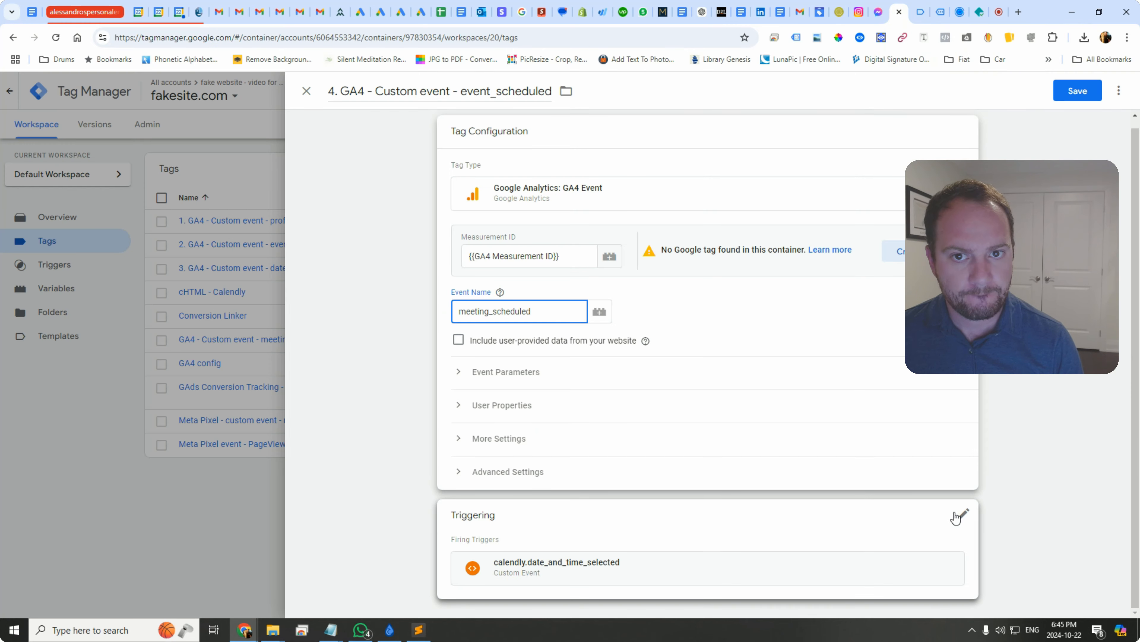
Remove the calendly.date_and_time_selected trigger from the tag and rename the tag 4. GA4 - Custom event - meeting_scheduled
{"action": "left_click", "coordinate": [955, 515]}
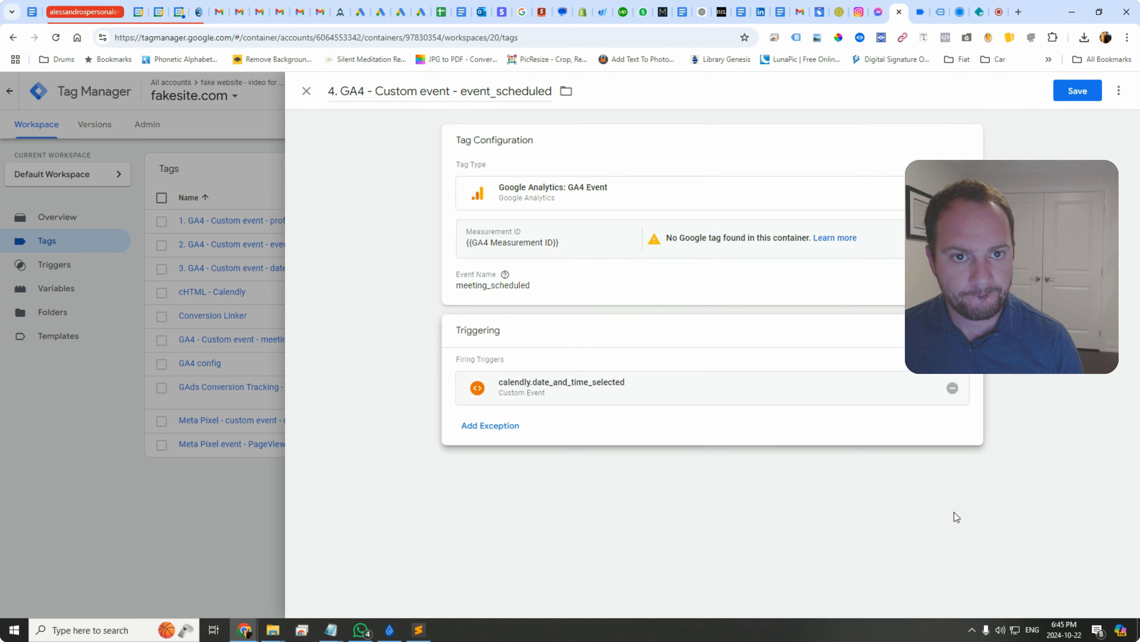
{"action": "left_click", "coordinate": [953, 389]}
{"action": "left_click", "coordinate": [476, 93]}
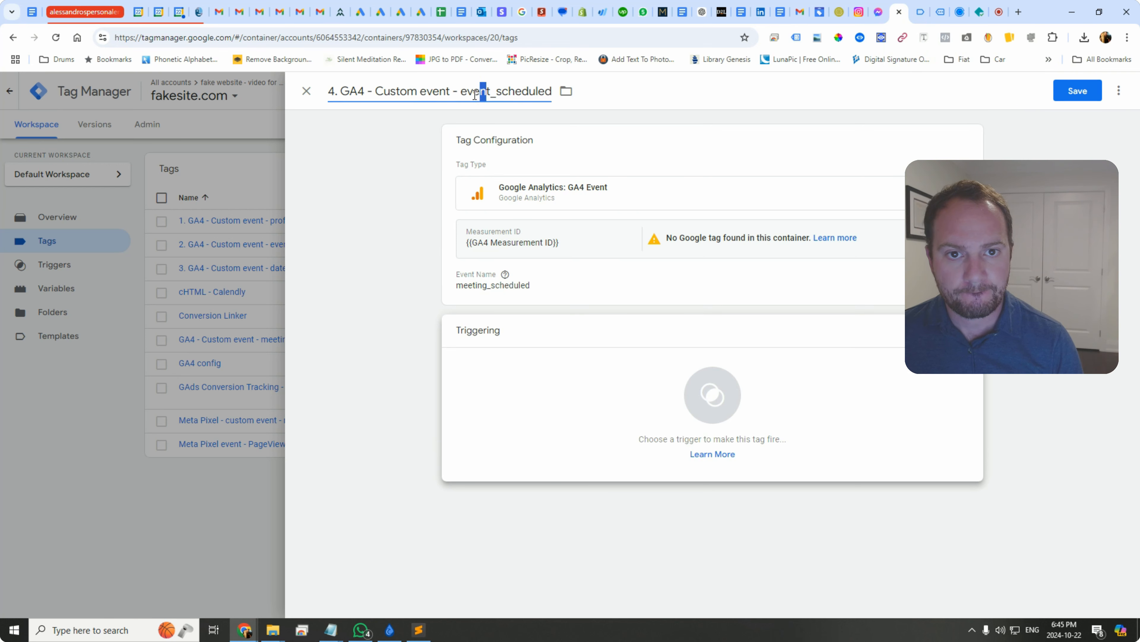
{"action": "left_click_drag", "start_coordinate": [475, 95], "coordinate": [461, 93]}
{"action": "left_click", "coordinate": [459, 91]}
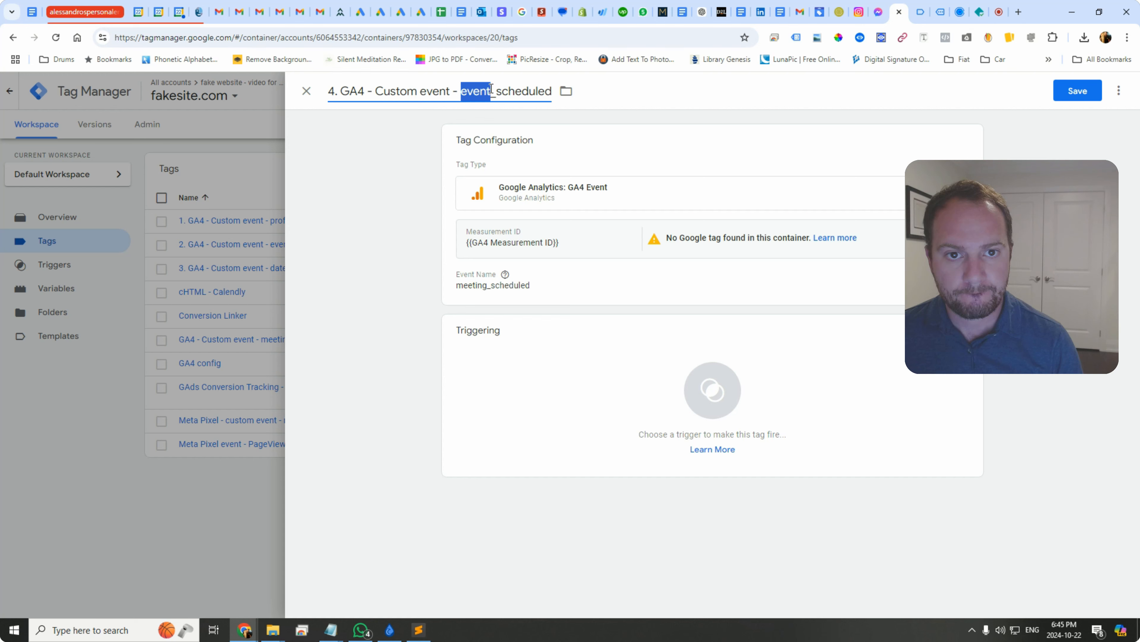
{"action": "type", "text": "meeting"}
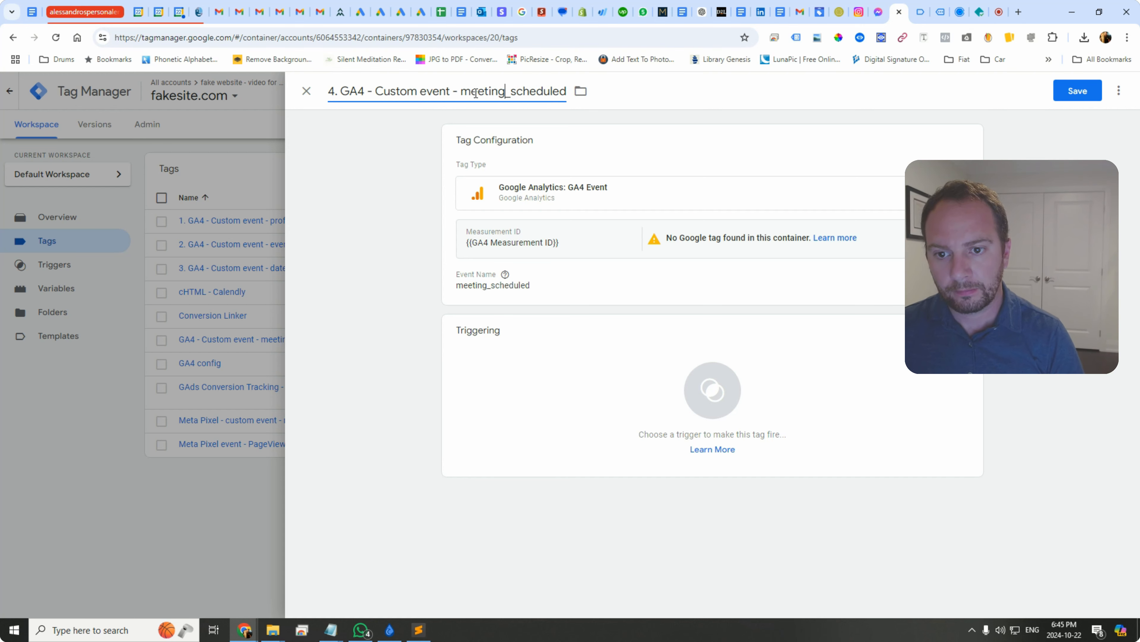
Start a new firing trigger for the tag and name it calendly.event_scheduled
{"action": "left_click", "coordinate": [695, 384]}
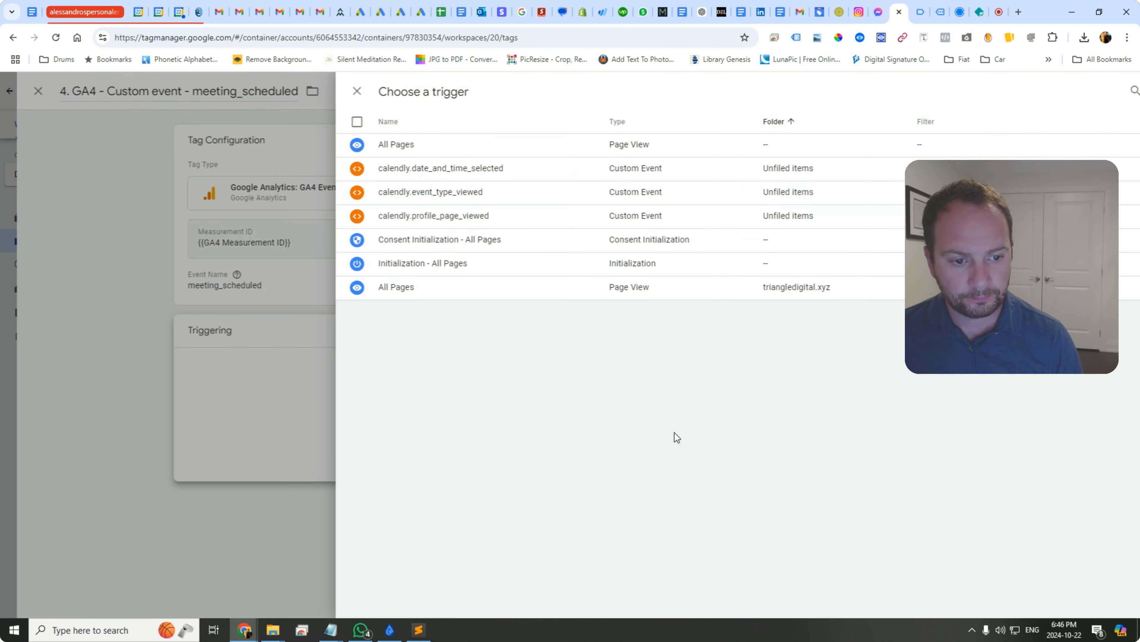
{"action": "left_click", "coordinate": [1114, 91]}
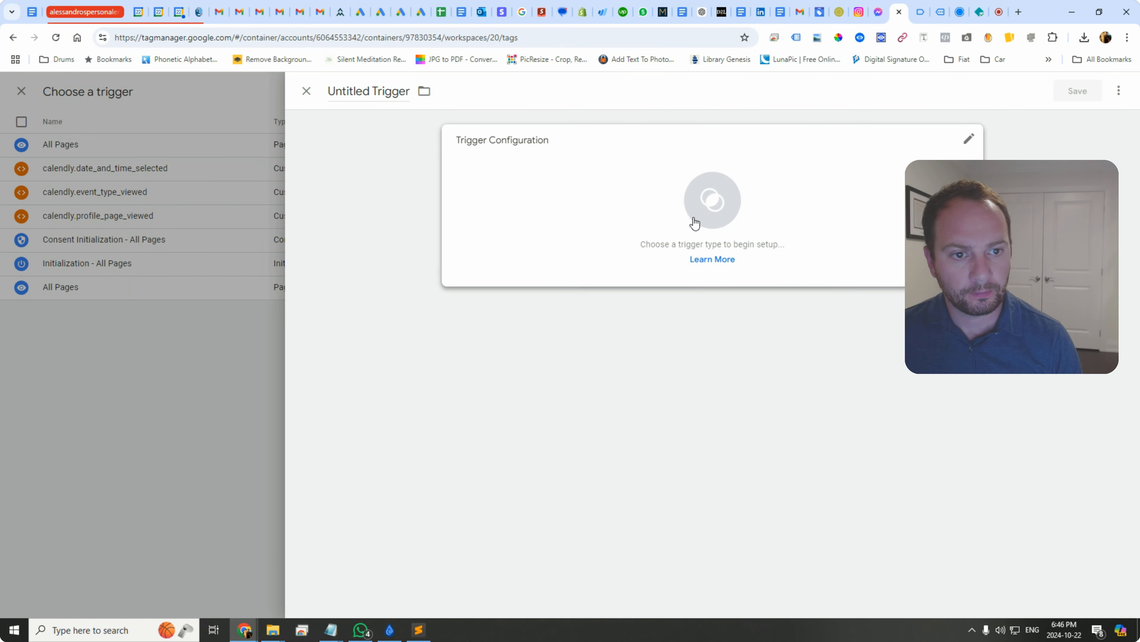
{"action": "left_click", "coordinate": [338, 88]}
{"action": "key", "text": "ctrl+v"}
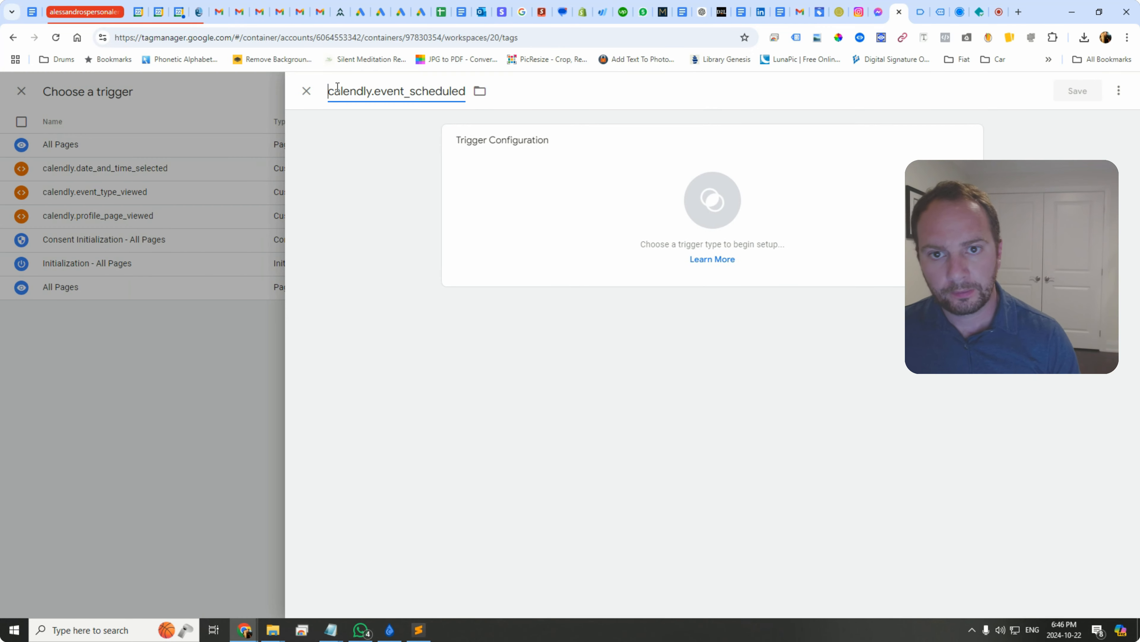
Configure the trigger as a Custom Event with event name calendly.event_scheduled, then save the trigger and the tag
{"action": "left_click", "coordinate": [690, 215]}
{"action": "scroll", "coordinate": [845, 494], "scroll_direction": "down", "scroll_amount": 3}
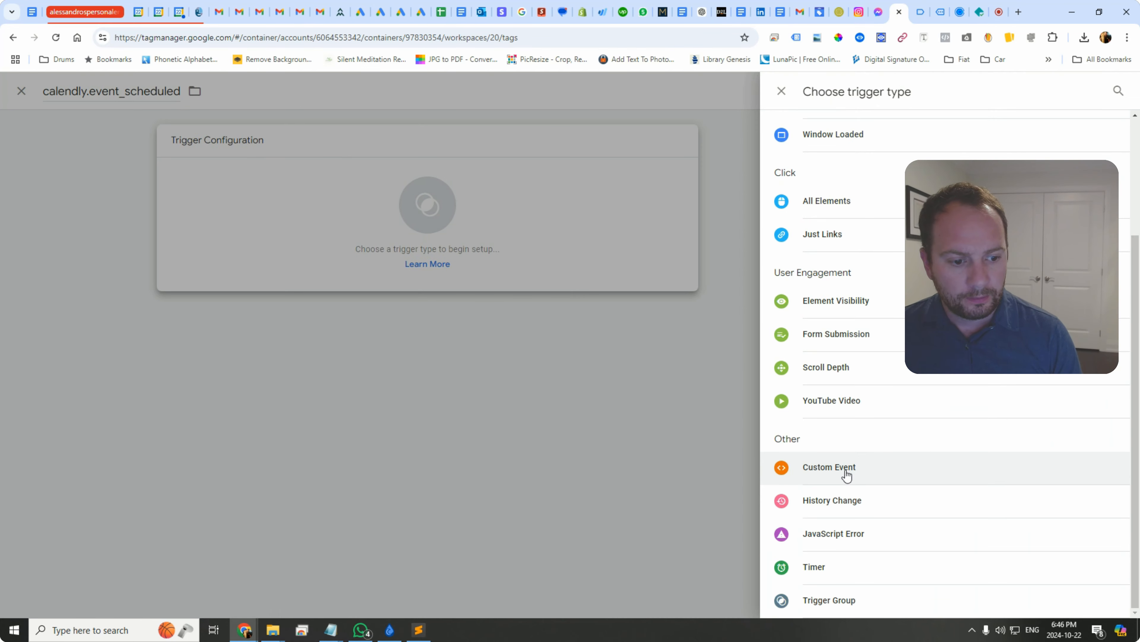
{"action": "left_click", "coordinate": [855, 471]}
{"action": "left_click", "coordinate": [503, 259]}
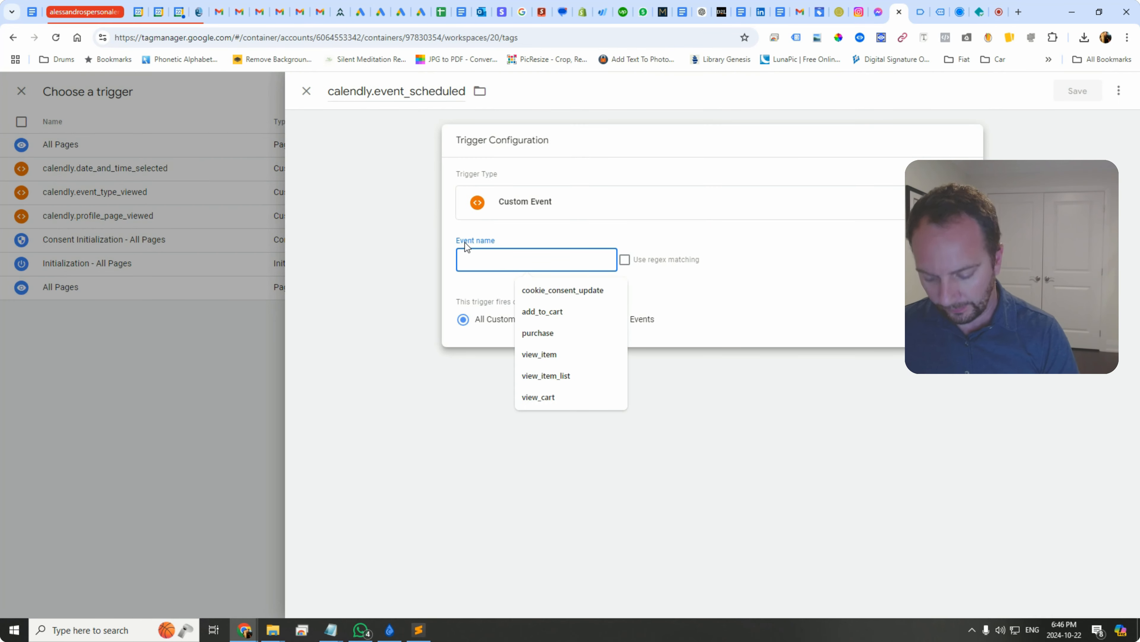
{"action": "type", "text": "calendly.event_scheduled"}
{"action": "left_click", "coordinate": [1082, 86]}
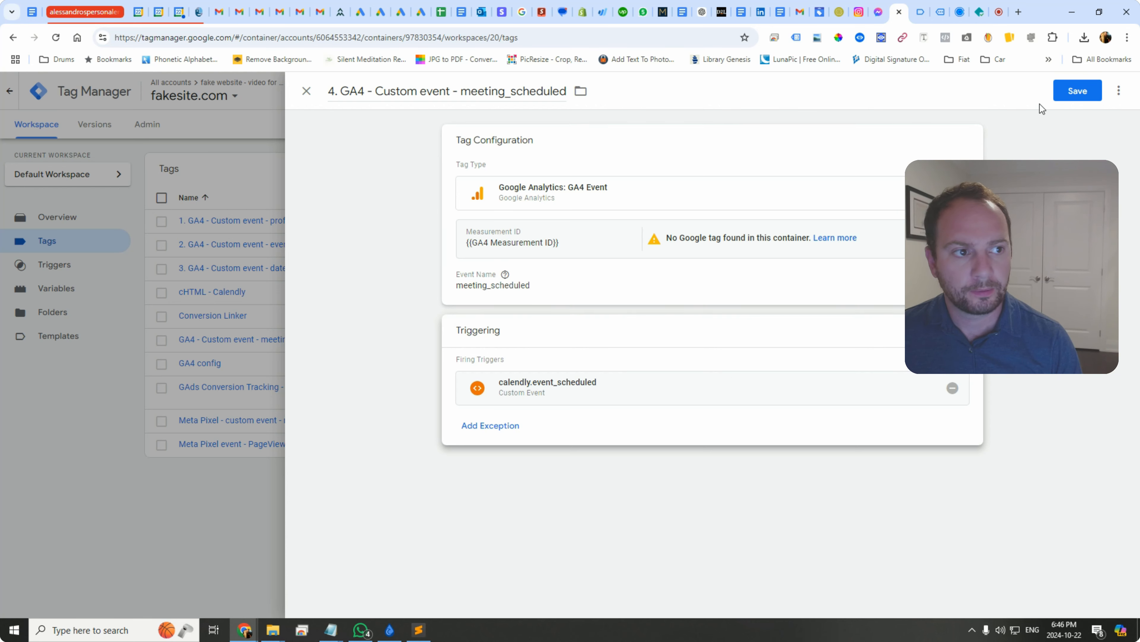
{"action": "left_click", "coordinate": [1064, 91]}
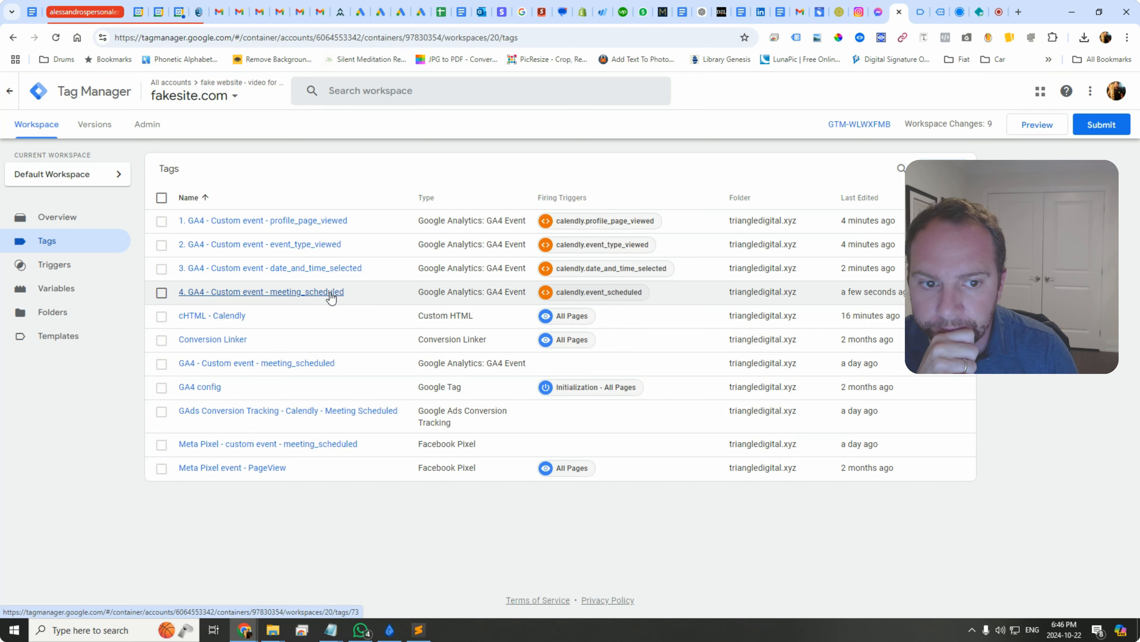
Rename the calendly.event_scheduled trigger to 4. calendly.event_scheduled and save it
{"action": "left_click", "coordinate": [614, 297]}
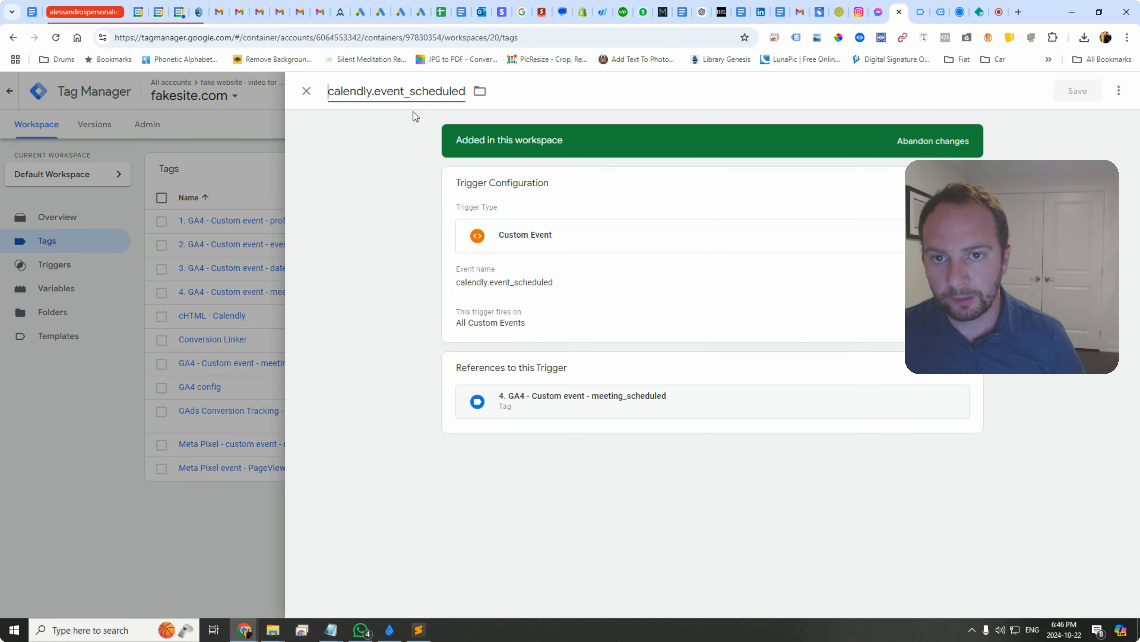
{"action": "type", "text": "4."}
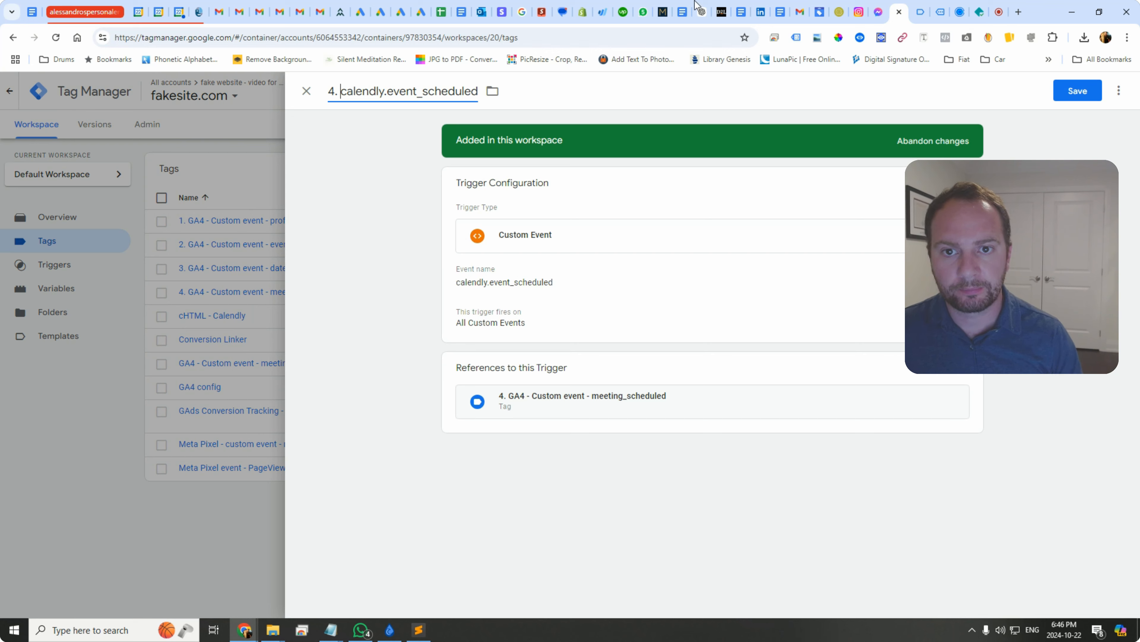
{"action": "left_click", "coordinate": [1078, 91]}
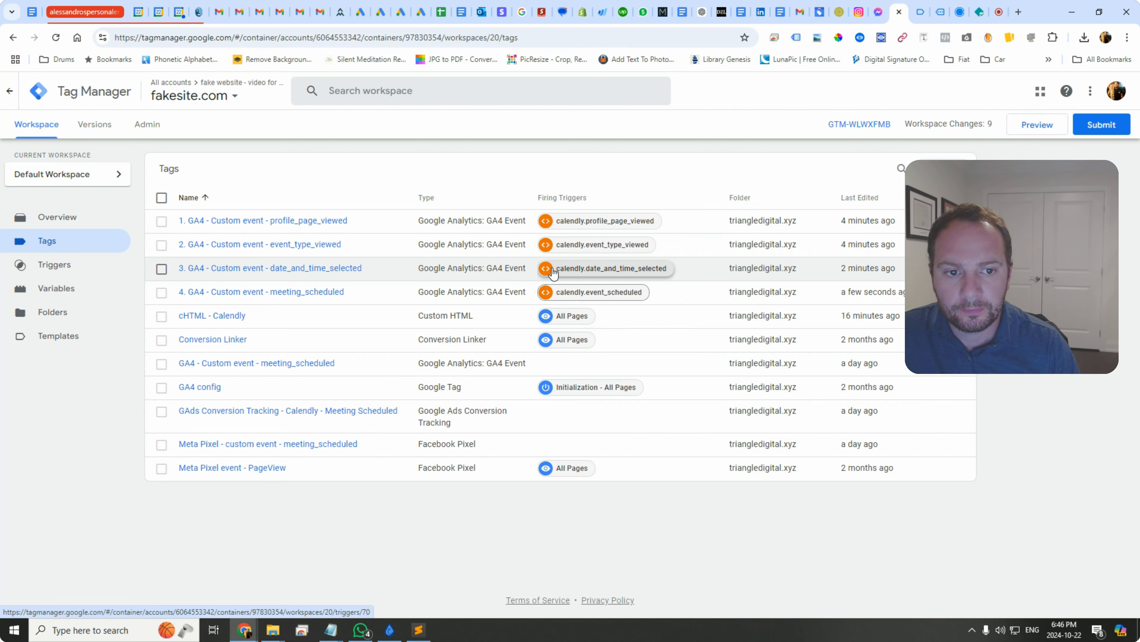
Rename the calendly.date_and_time_selected trigger to 3. calendly.date_and_time_selected and save it
{"action": "left_click", "coordinate": [553, 270]}
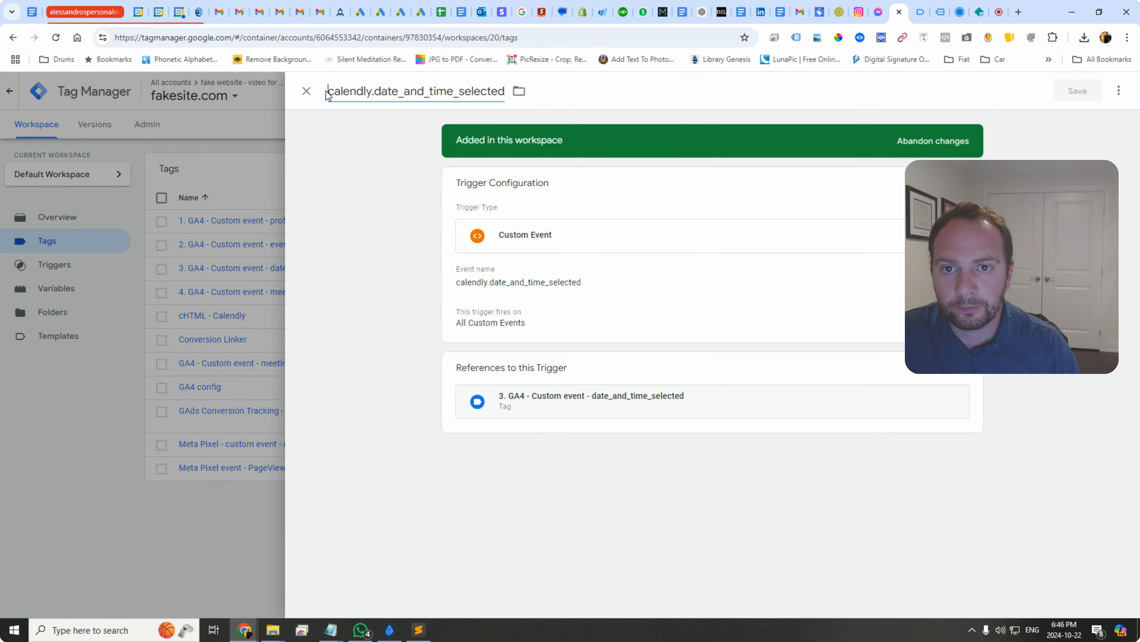
{"action": "type", "text": "3."}
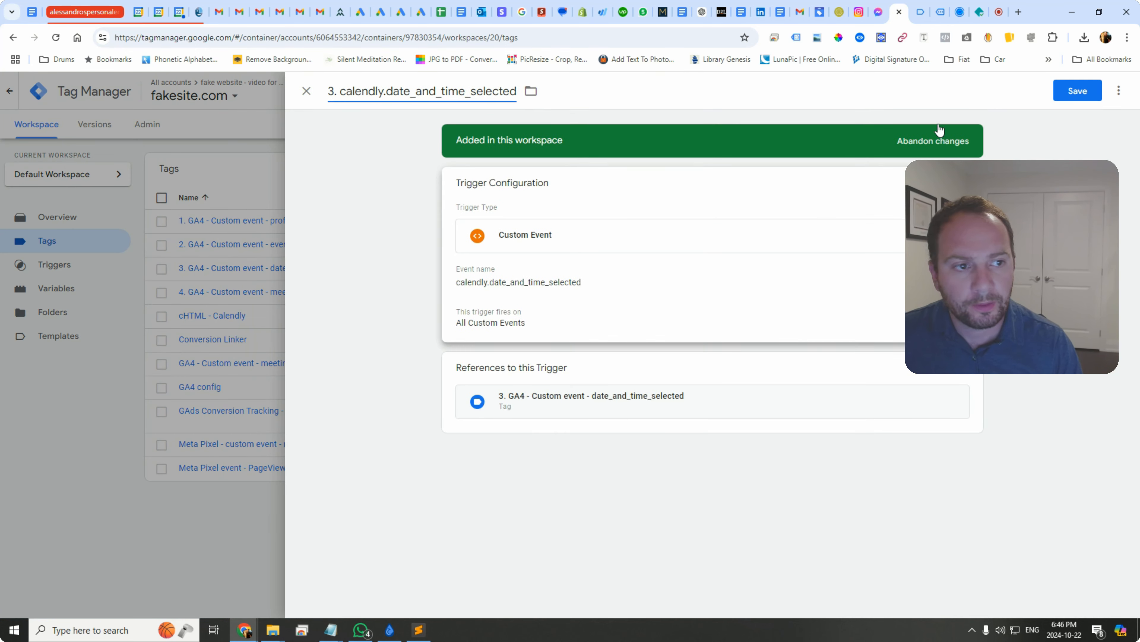
{"action": "left_click", "coordinate": [1058, 93]}
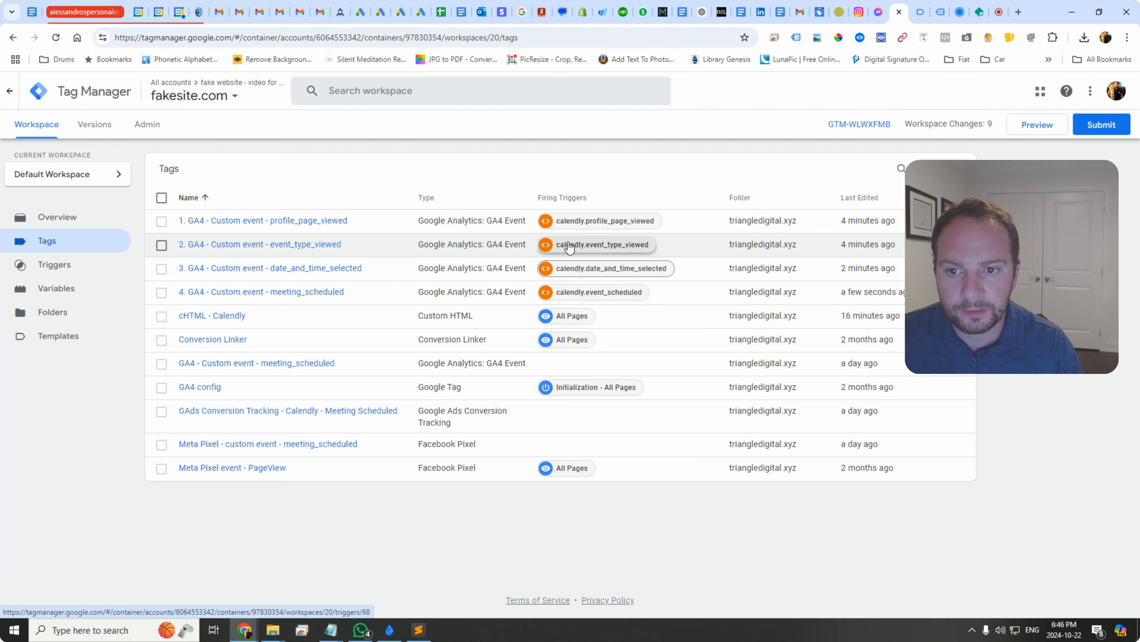
Rename the calendly.event_type_viewed trigger to 2. calendly.event_type_viewed and save it
{"action": "left_click", "coordinate": [570, 246]}
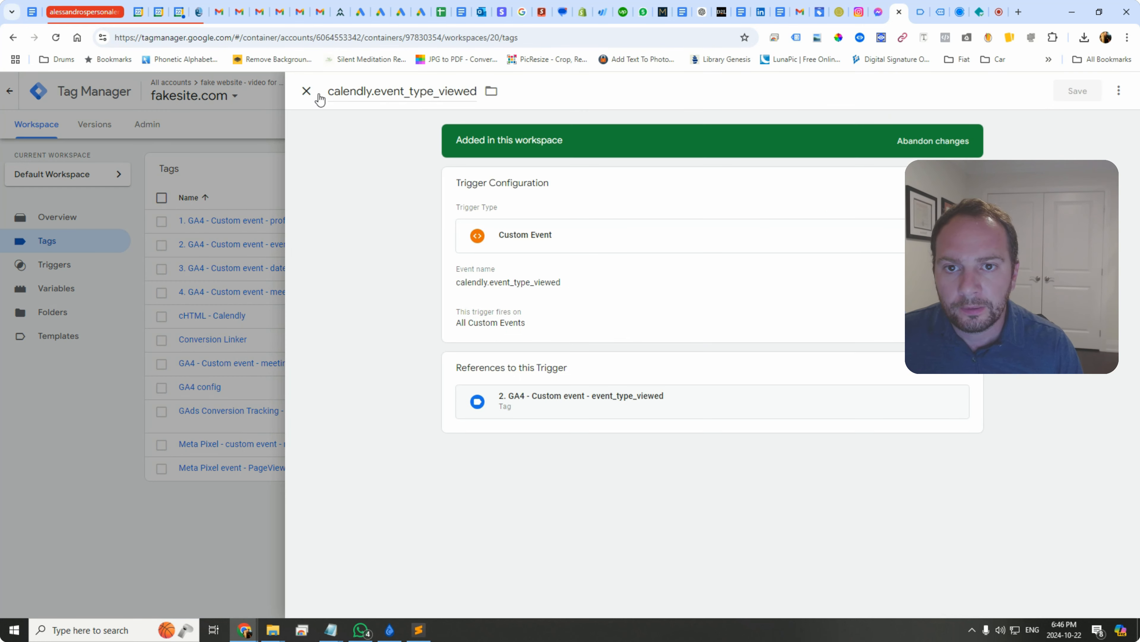
{"action": "type", "text": "2."}
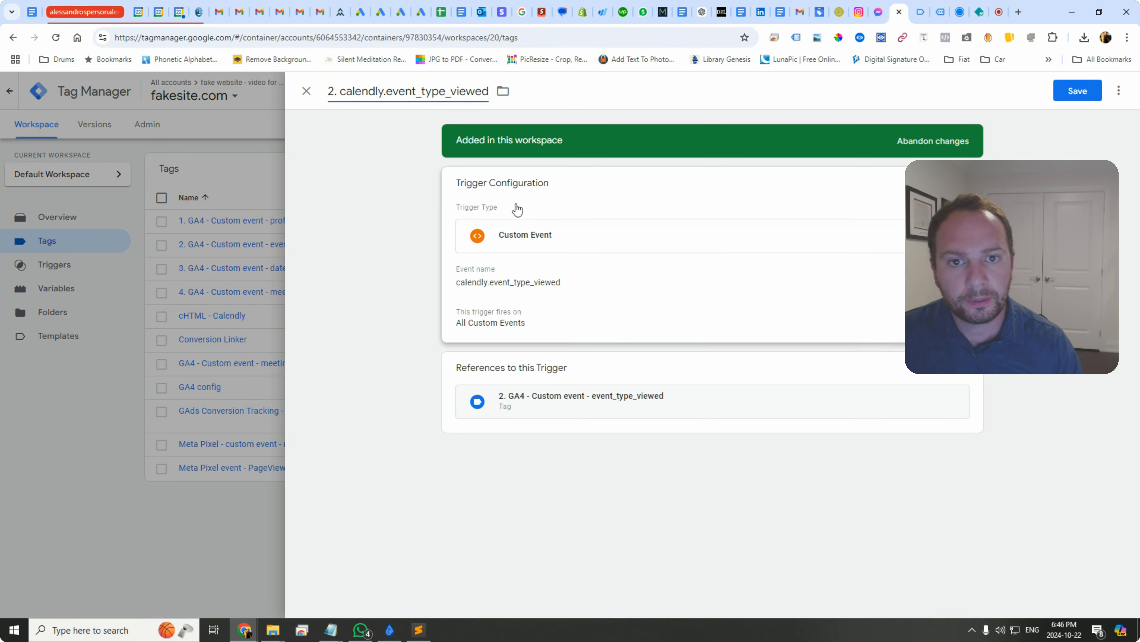
{"action": "left_click", "coordinate": [1061, 97]}
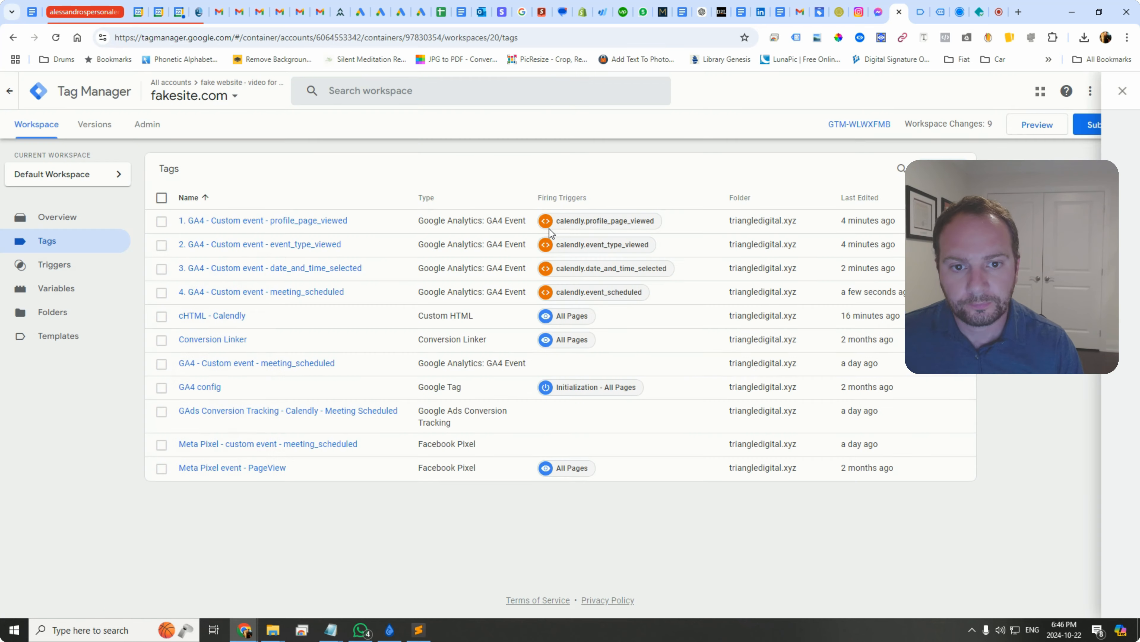
Rename the calendly.profile_page_viewed trigger to 1. calendly.profile_page_viewed, save it and reload the tag list
{"action": "left_click", "coordinate": [583, 222]}
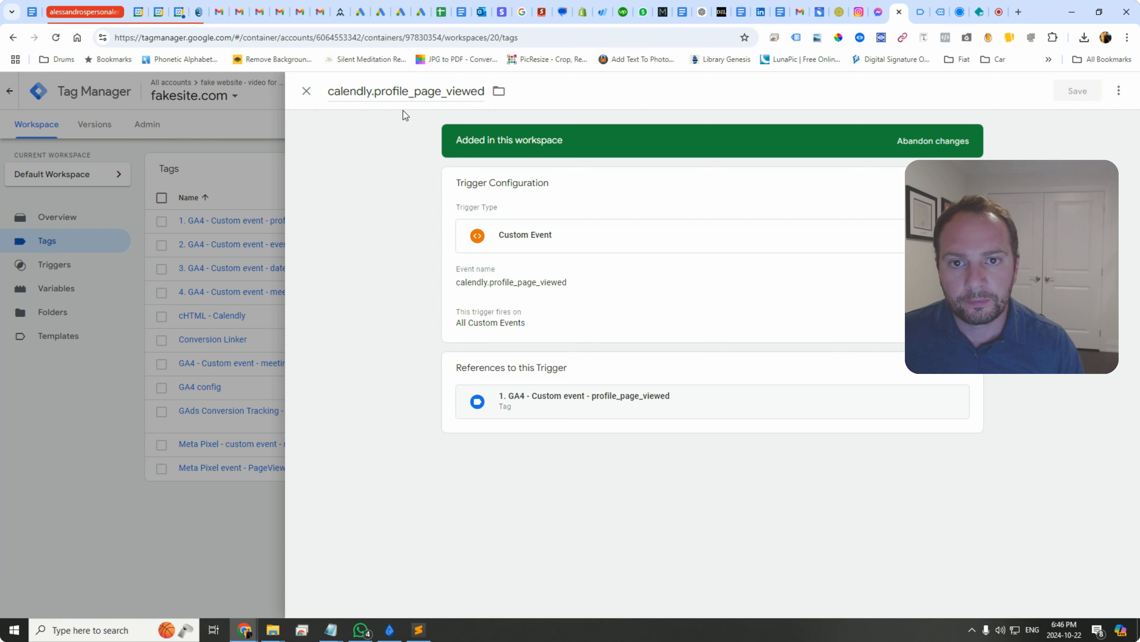
{"action": "left_click", "coordinate": [329, 92]}
{"action": "type", "text": "1."}
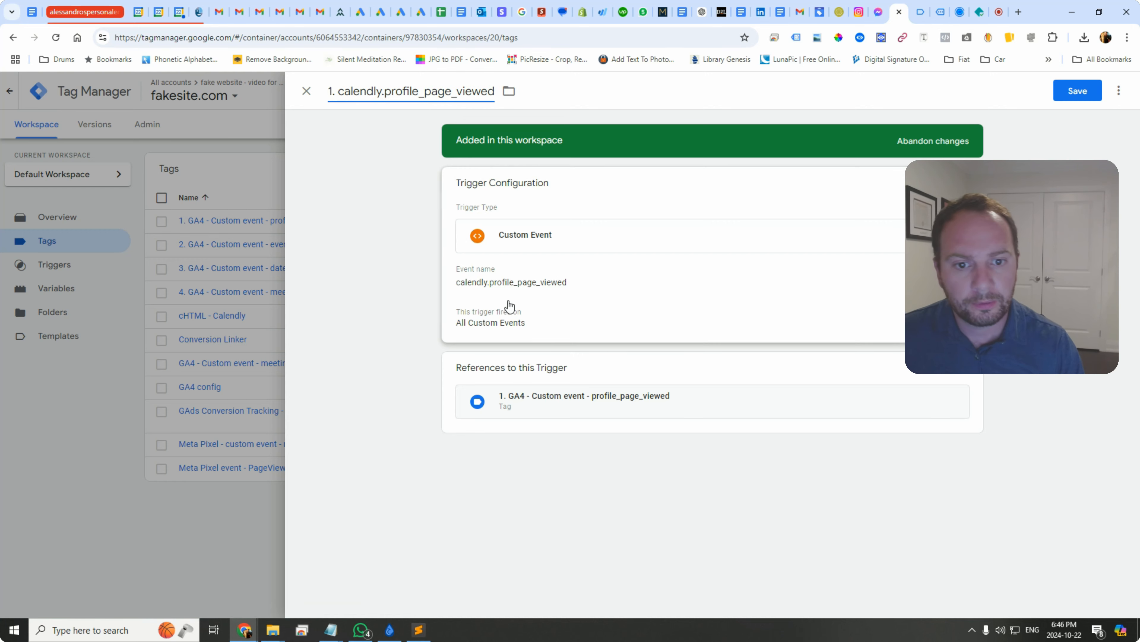
{"action": "left_click", "coordinate": [1076, 91]}
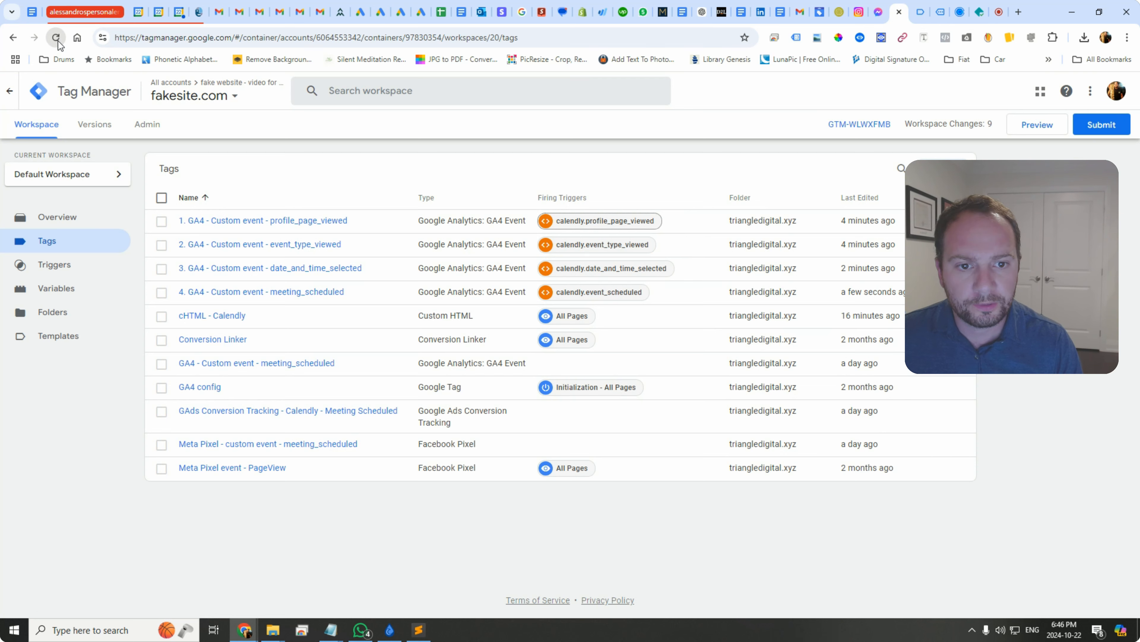
{"action": "left_click", "coordinate": [58, 41]}
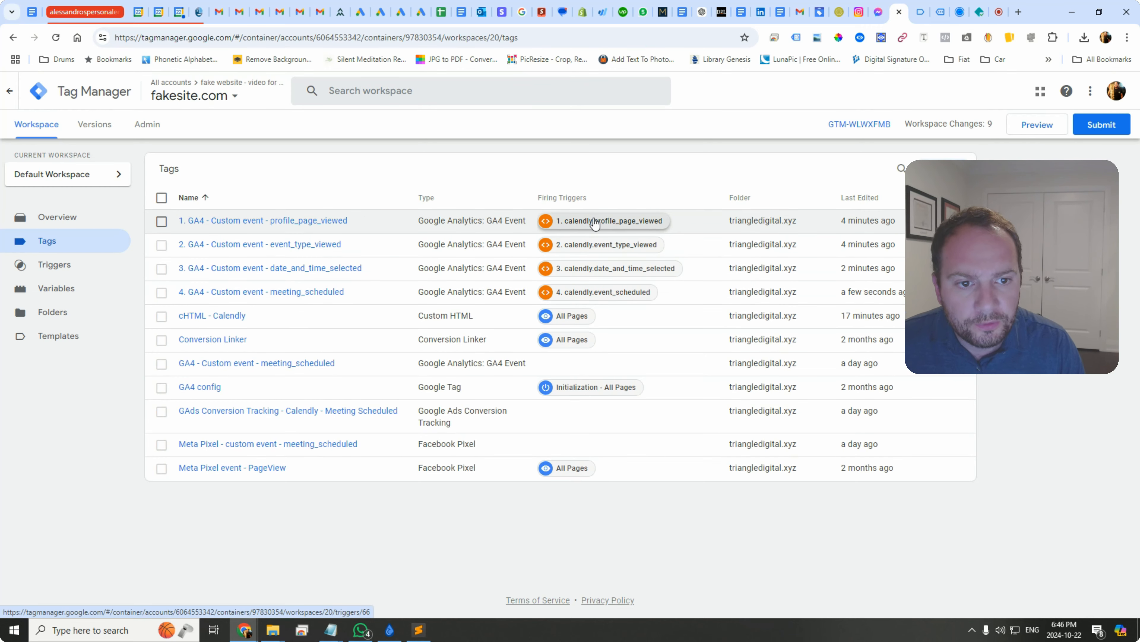
Check the event names set in the trigger 2. calendly.event_type_viewed and the tag 2. GA4 - Custom event - event_type_viewed
{"action": "left_click", "coordinate": [600, 250]}
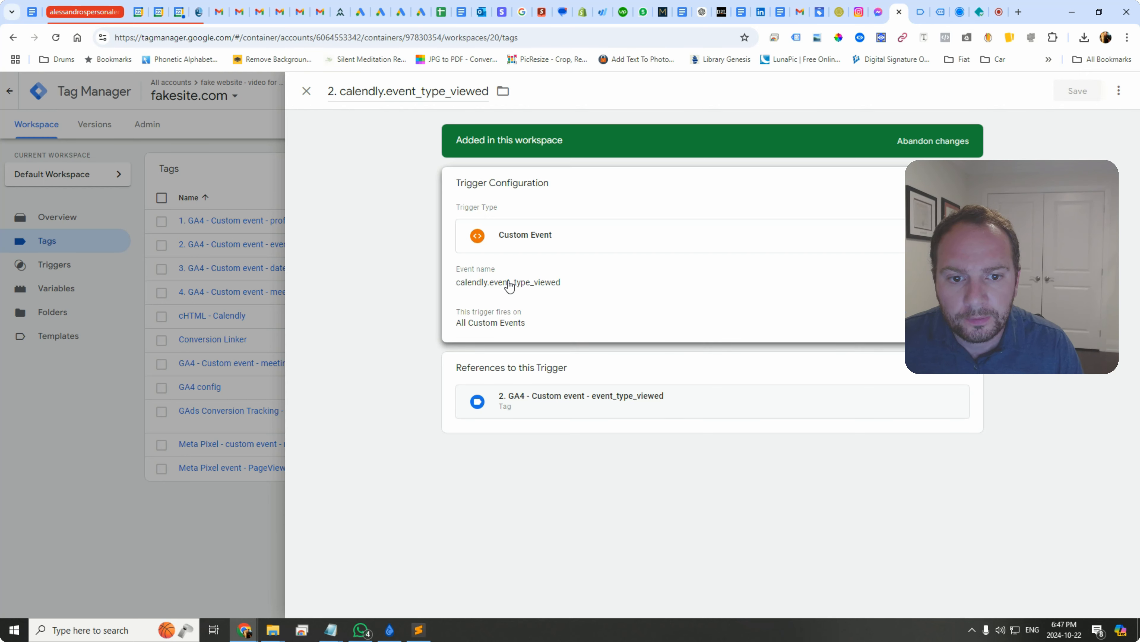
{"action": "left_click", "coordinate": [307, 91]}
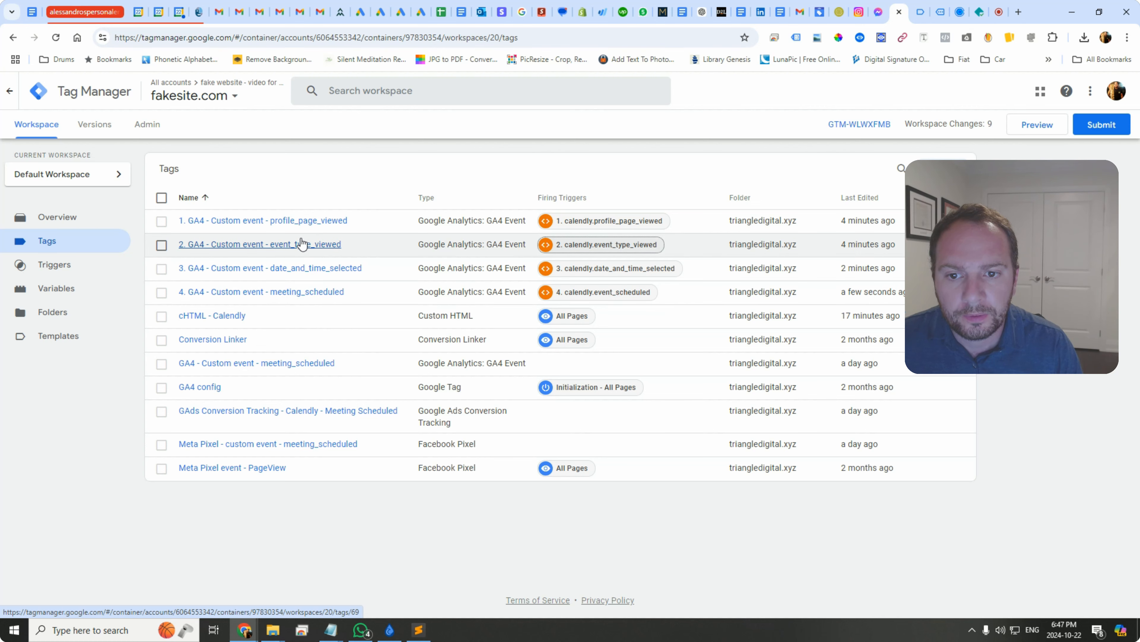
{"action": "left_click", "coordinate": [303, 245]}
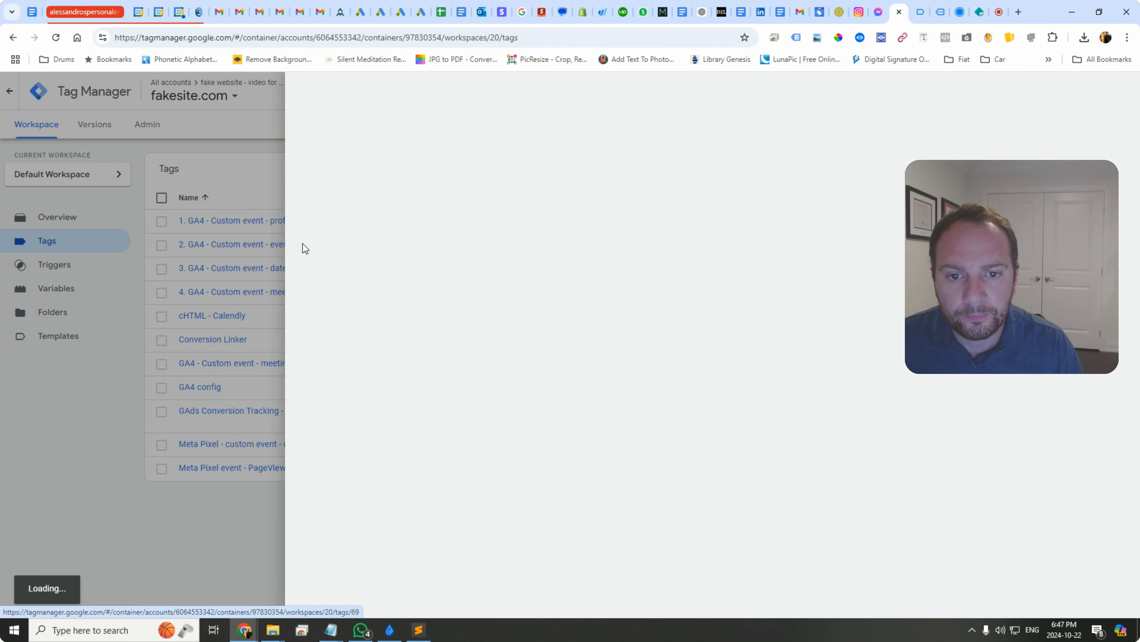
{"action": "left_click", "coordinate": [498, 327]}
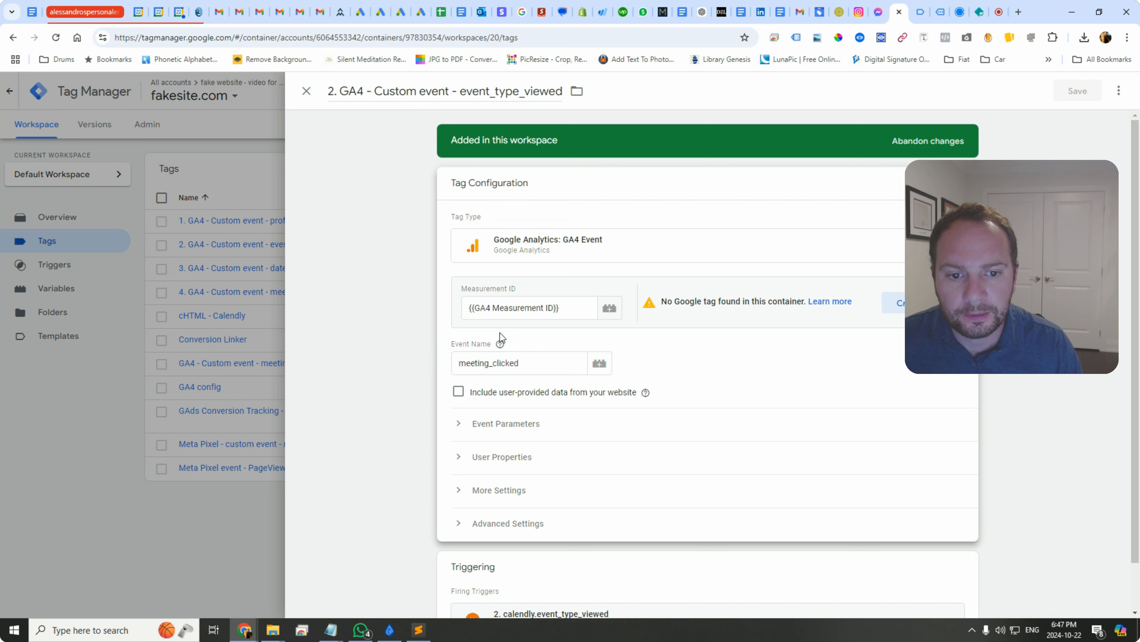
{"action": "left_click", "coordinate": [485, 363]}
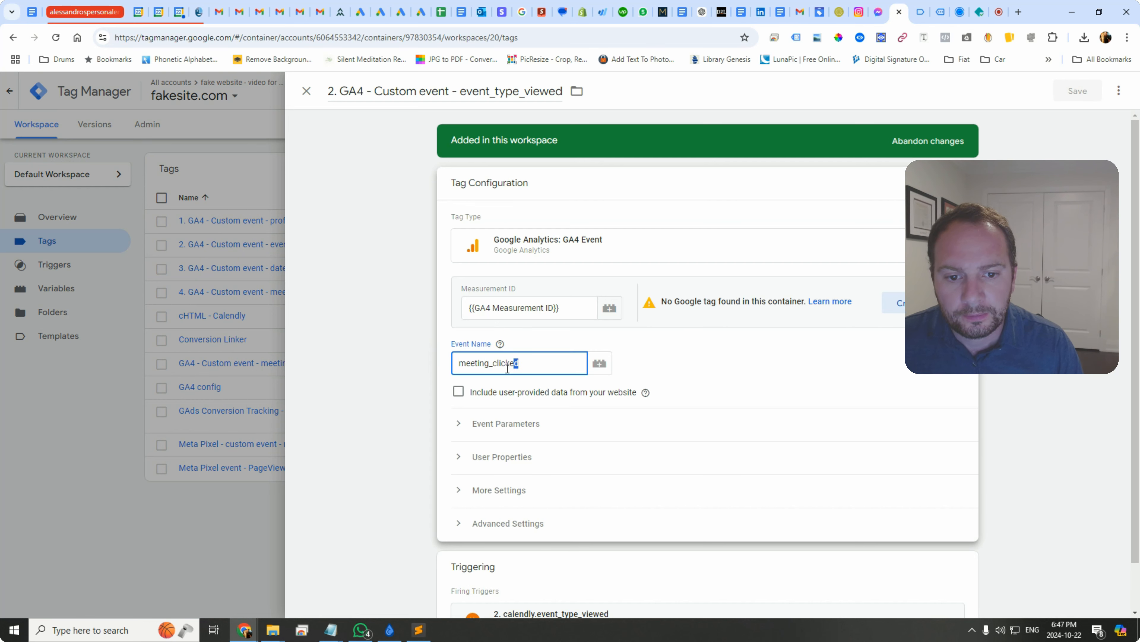
{"action": "left_click", "coordinate": [420, 372]}
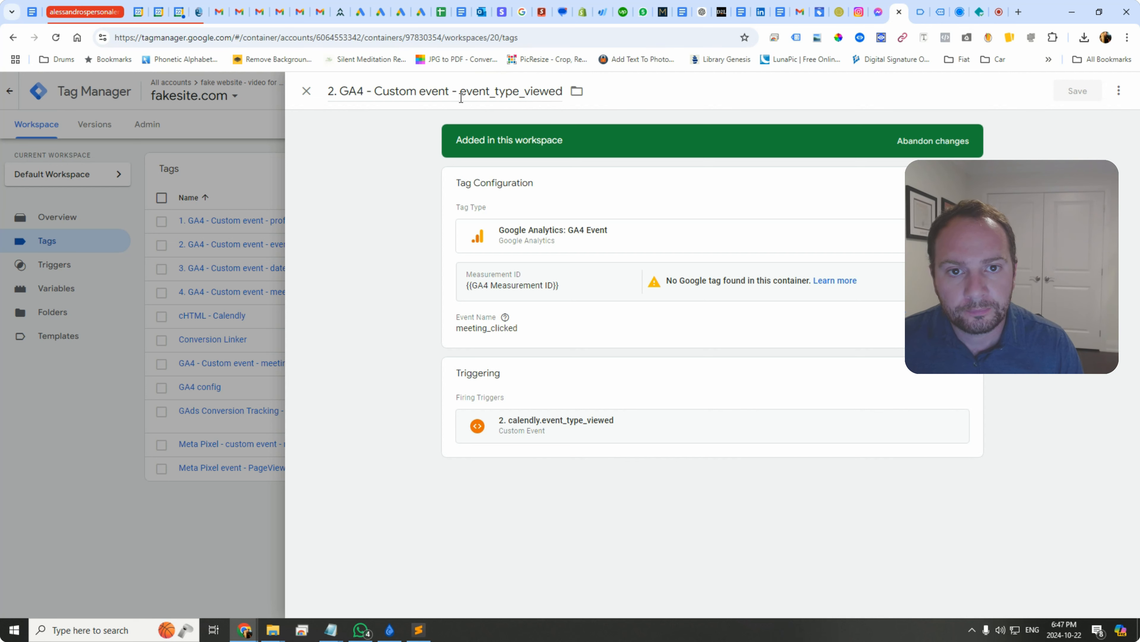
Rename the tag 2. GA4 - Custom event - event_type_viewed to 2. GA4 - Custom event - meeting_clicked, matching its event name, and save it
{"action": "left_click_drag", "start_coordinate": [461, 98], "coordinate": [563, 95]}
{"action": "type", "text": "calendly.event_scheduled"}
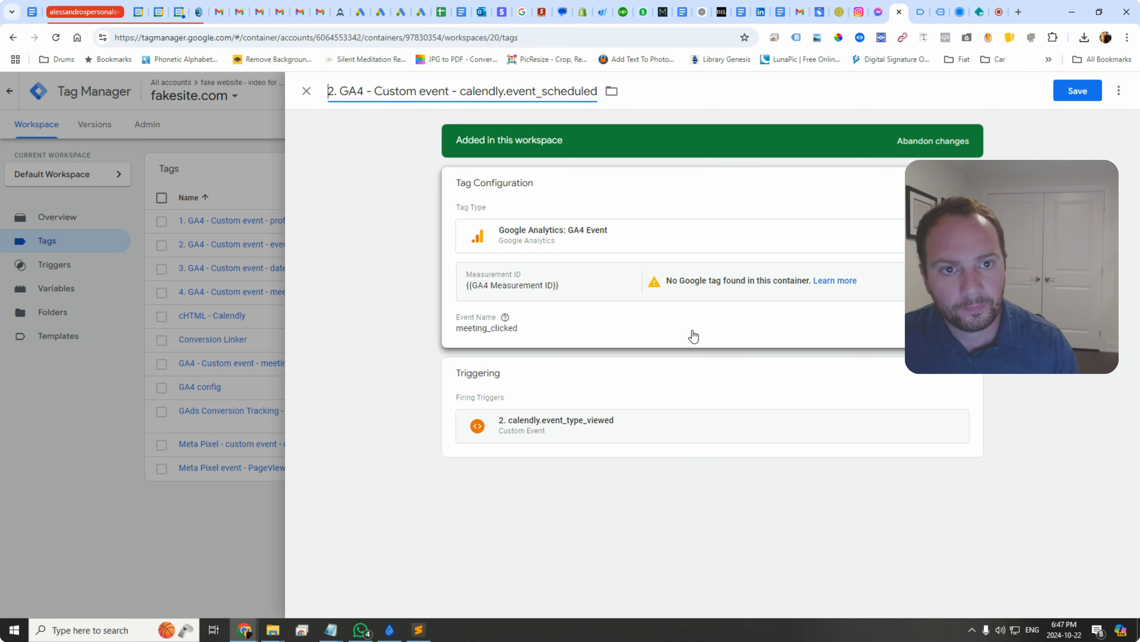
{"action": "left_click", "coordinate": [542, 331]}
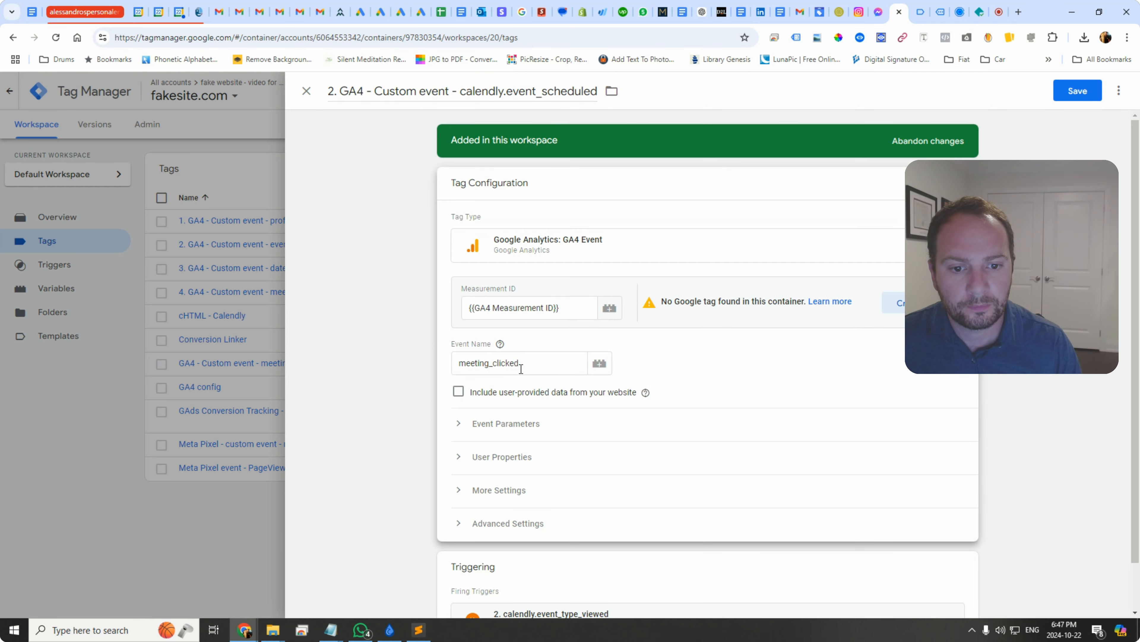
{"action": "double_click", "coordinate": [534, 365]}
{"action": "key", "text": "ctrl+c"}
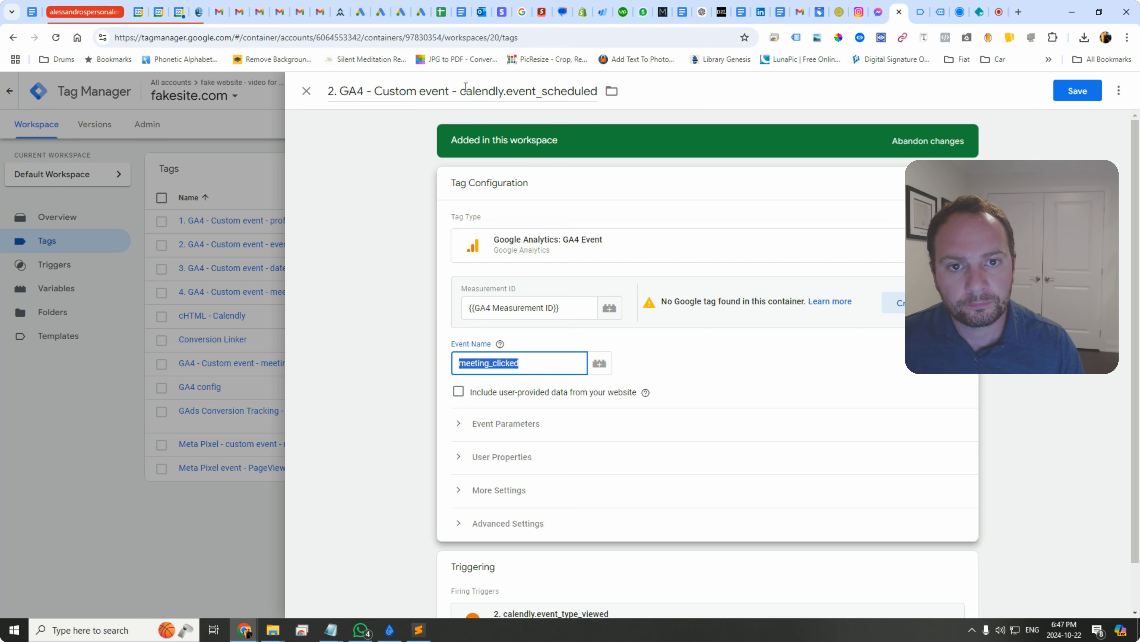
{"action": "left_click_drag", "start_coordinate": [460, 91], "coordinate": [597, 92]}
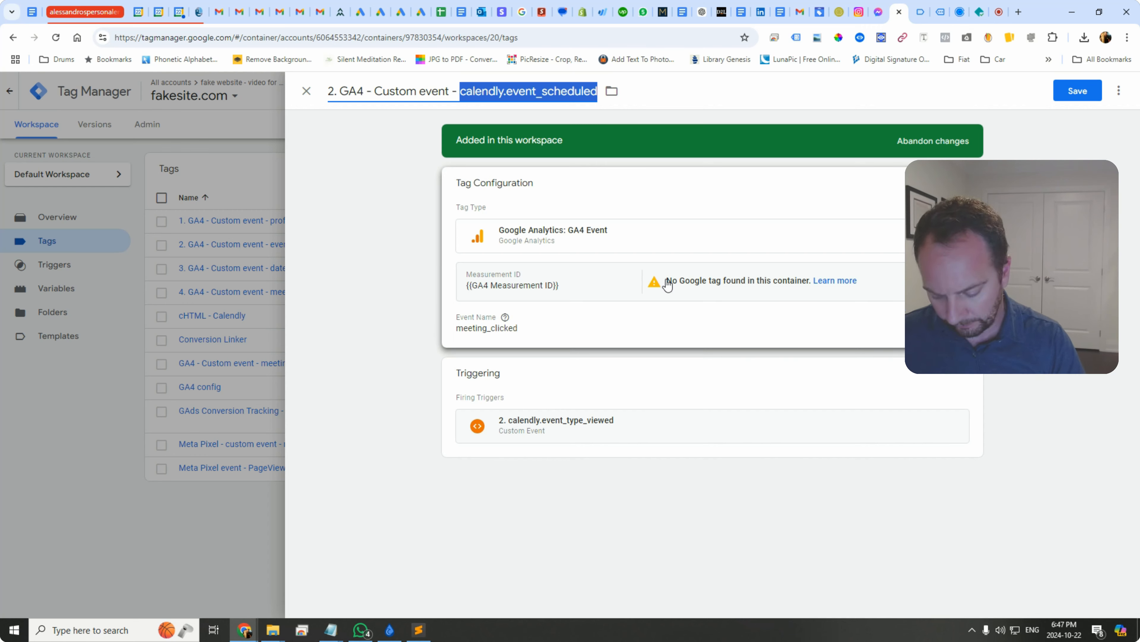
{"action": "key", "text": "ctrl+v"}
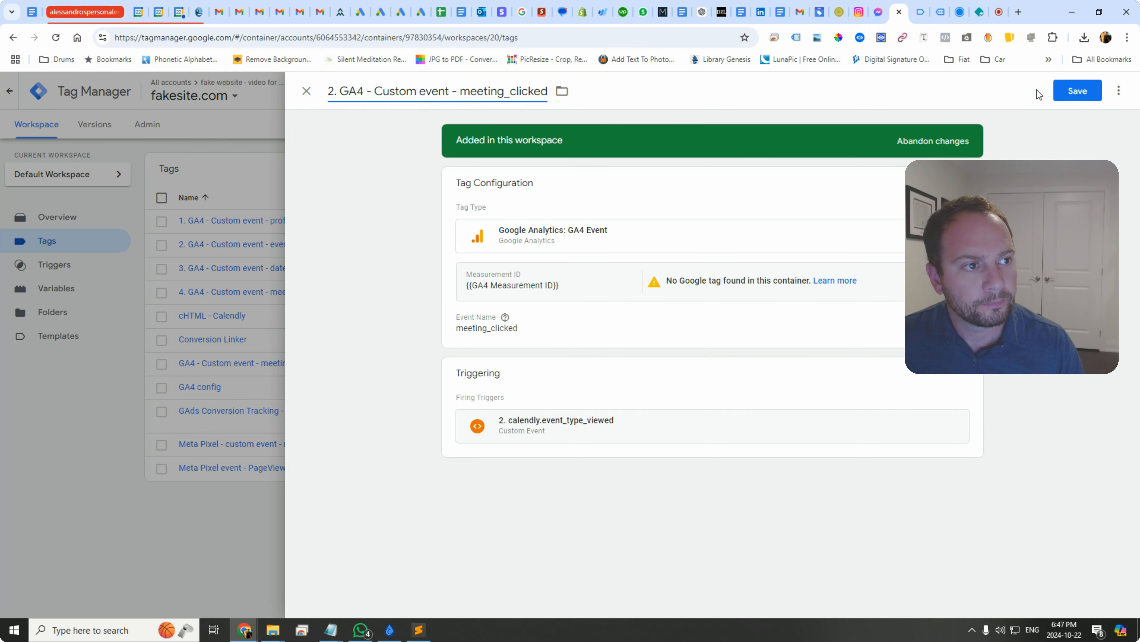
{"action": "left_click", "coordinate": [1077, 91]}
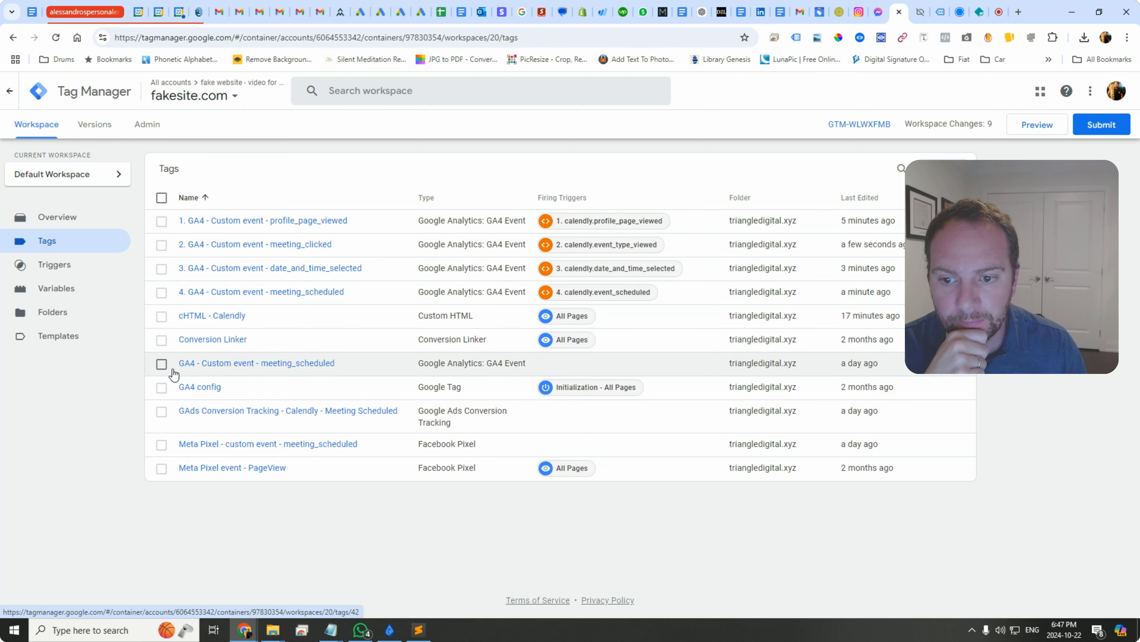
Delete the unnumbered tag GA4 - Custom event - meeting_scheduled, which has no firing trigger
{"action": "left_click", "coordinate": [162, 365]}
{"action": "left_click", "coordinate": [934, 170]}
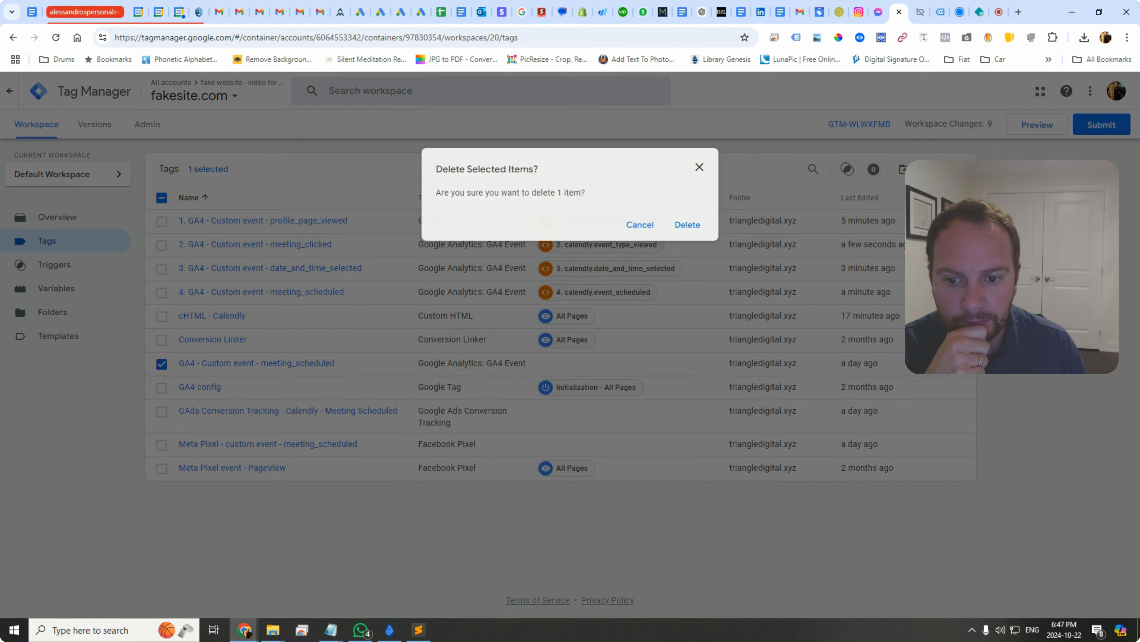
{"action": "left_click", "coordinate": [688, 224]}
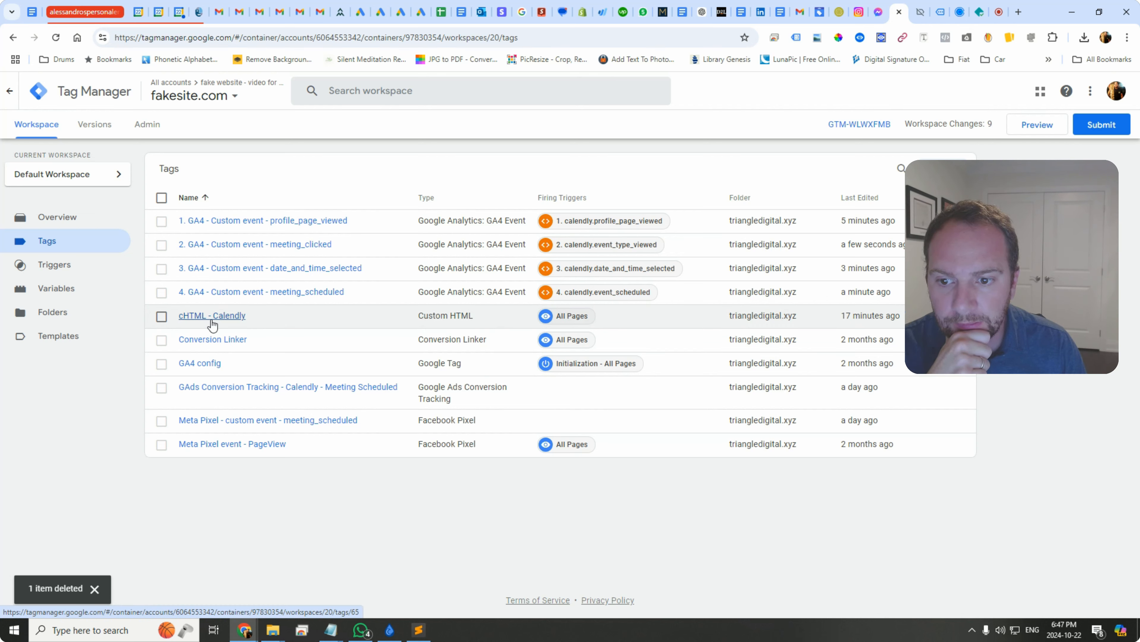
Assign the trigger 4. calendly.event_scheduled to the tag GAds Conversion Tracking - Calendly - Meeting Scheduled and save it
{"action": "left_click", "coordinate": [240, 388]}
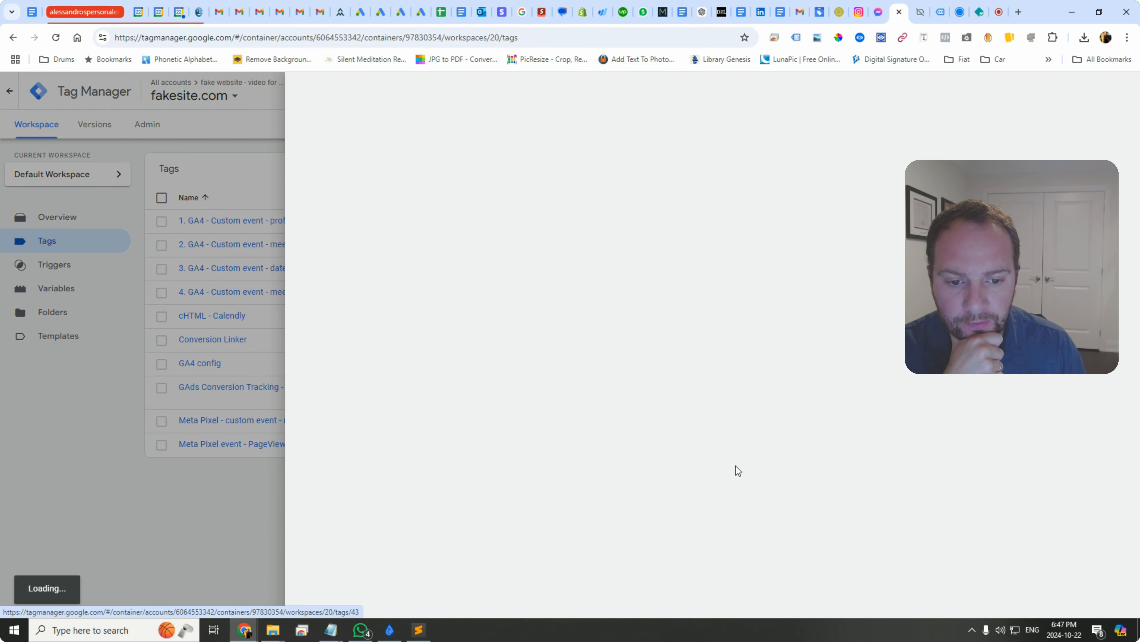
{"action": "left_click", "coordinate": [727, 409]}
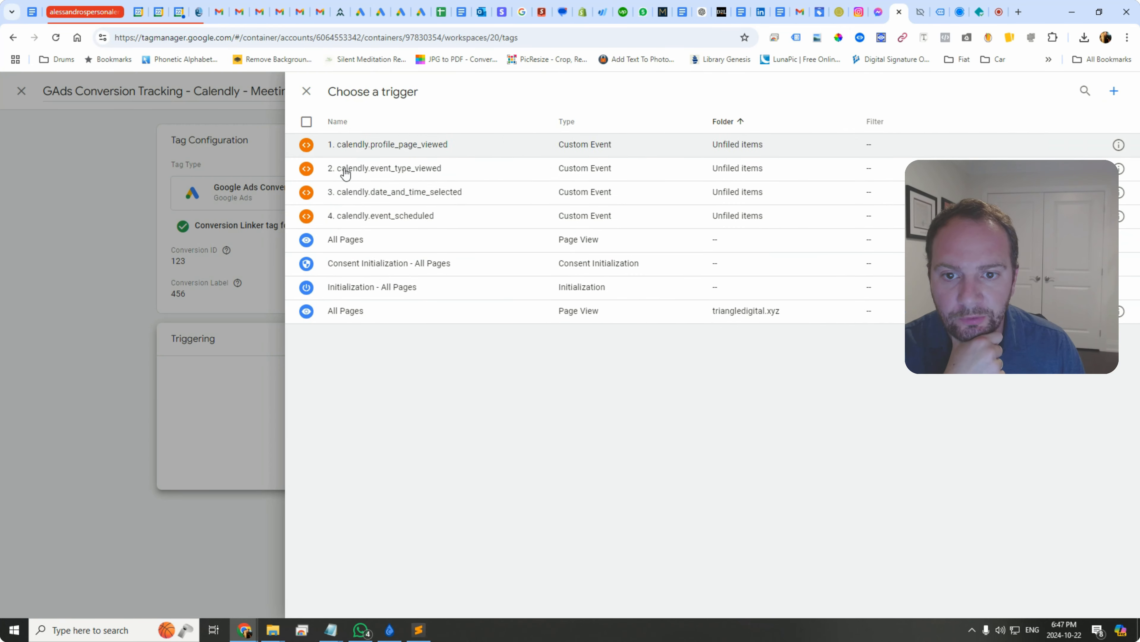
{"action": "left_click", "coordinate": [344, 219]}
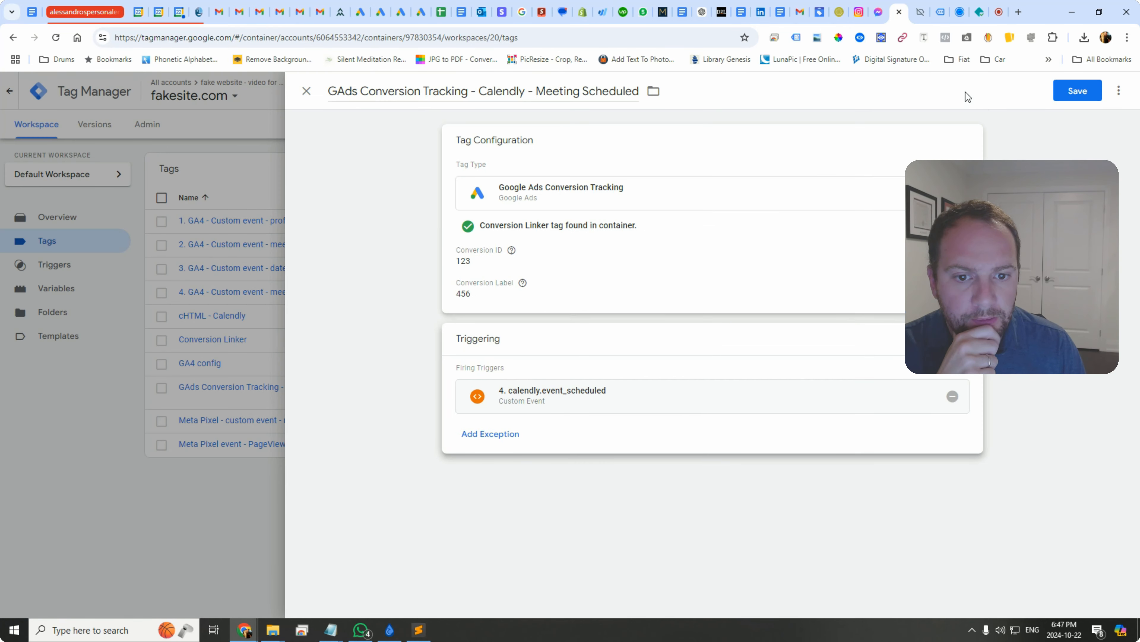
{"action": "left_click", "coordinate": [1079, 92]}
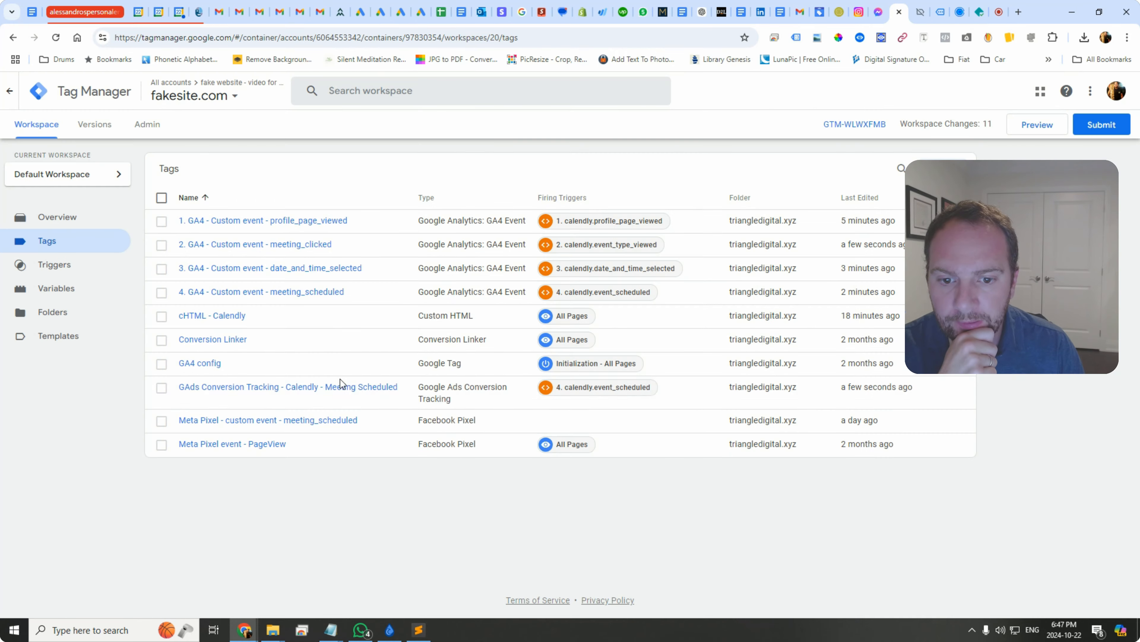
Copy the full name of the tag 4. GA4 - Custom event - meeting_scheduled
{"action": "left_click", "coordinate": [327, 293]}
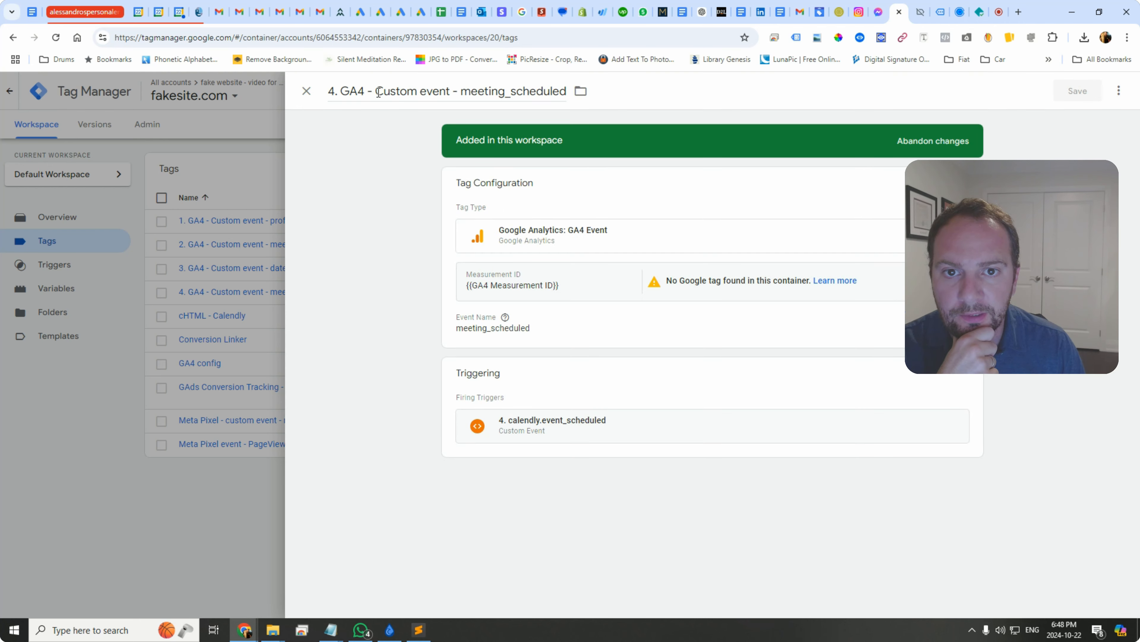
{"action": "triple_click", "coordinate": [379, 92]}
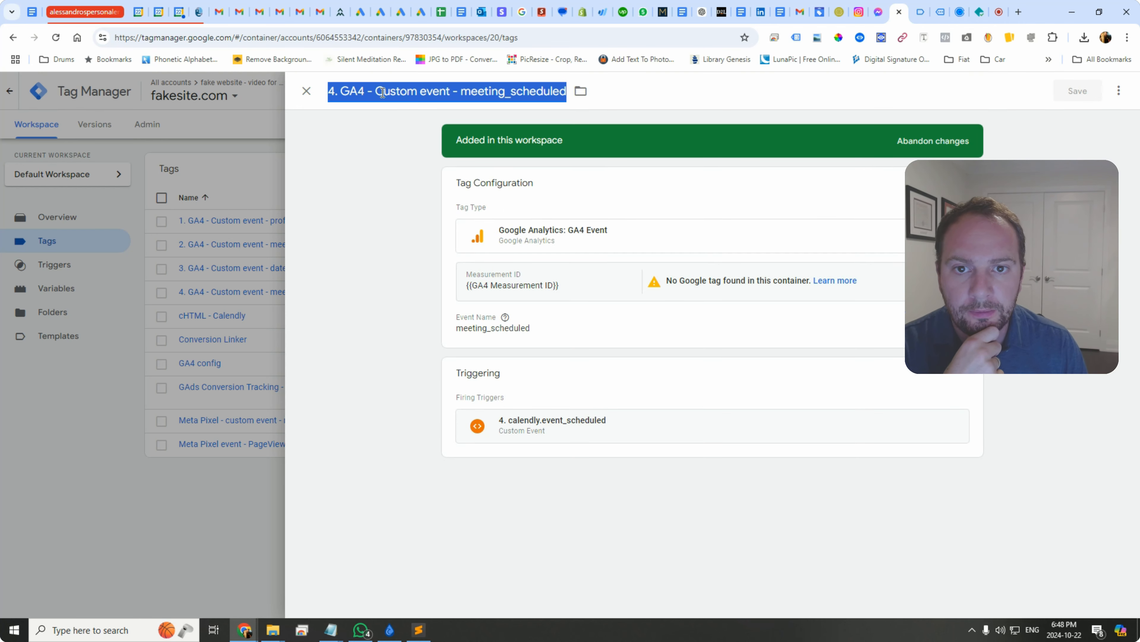
{"action": "right_click", "coordinate": [381, 92]}
{"action": "left_click", "coordinate": [415, 165]}
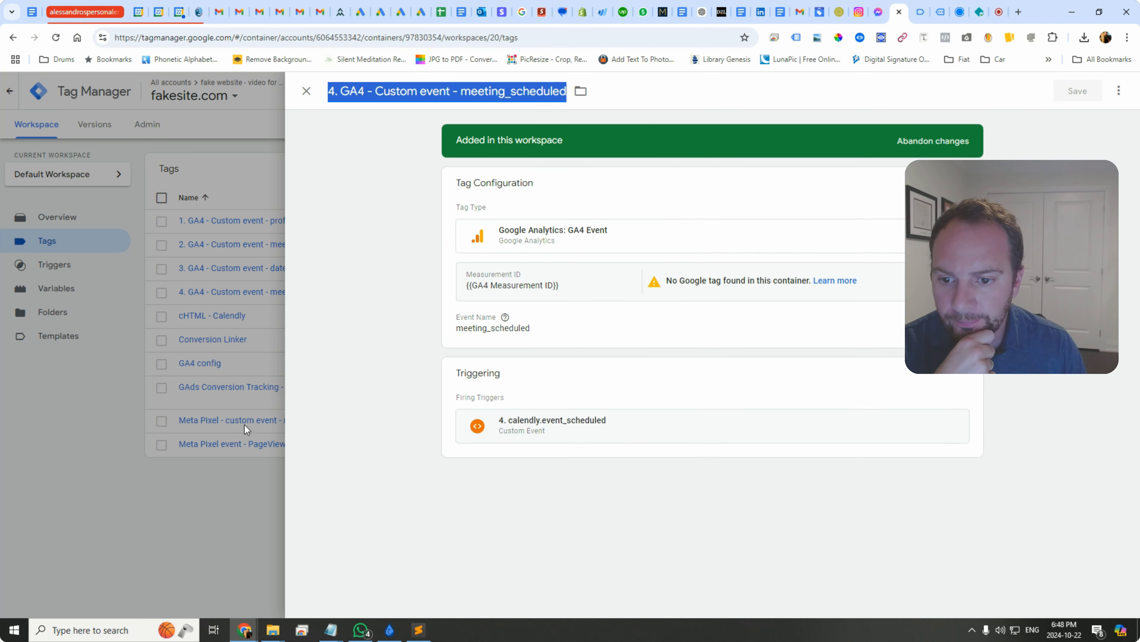
Rename the GAds conversion tag to 4. Google Ads - Conversion Tracking - Calendly - Meeting Scheduled, reusing the copied numbering, and save it
{"action": "left_click", "coordinate": [230, 399]}
{"action": "left_click", "coordinate": [233, 390]}
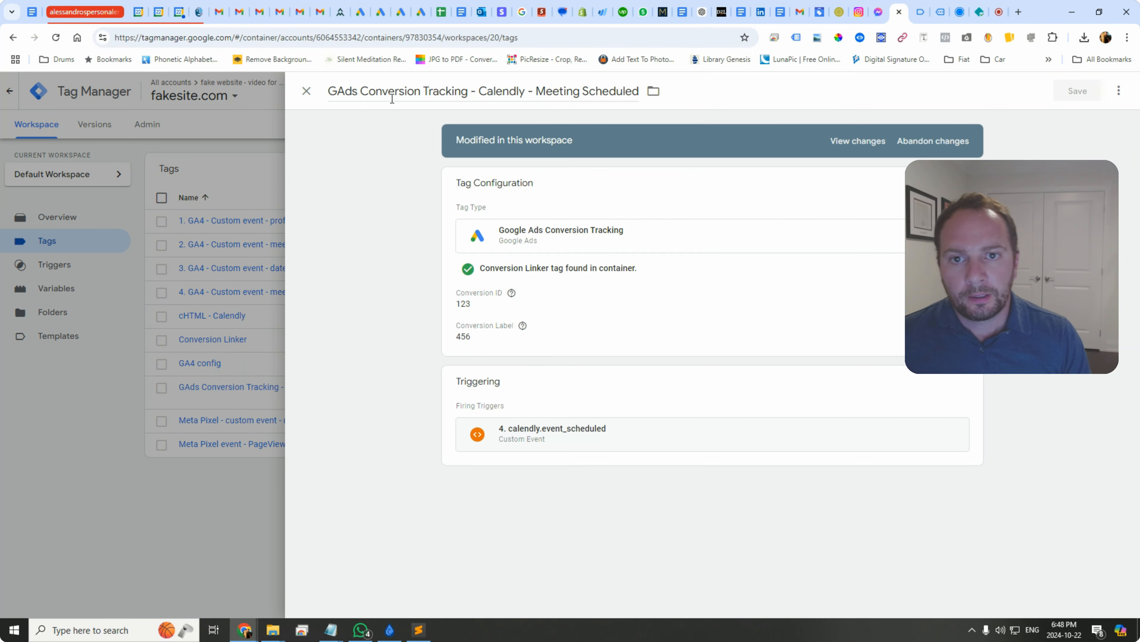
{"action": "triple_click", "coordinate": [400, 90]}
{"action": "key", "text": "Home"}
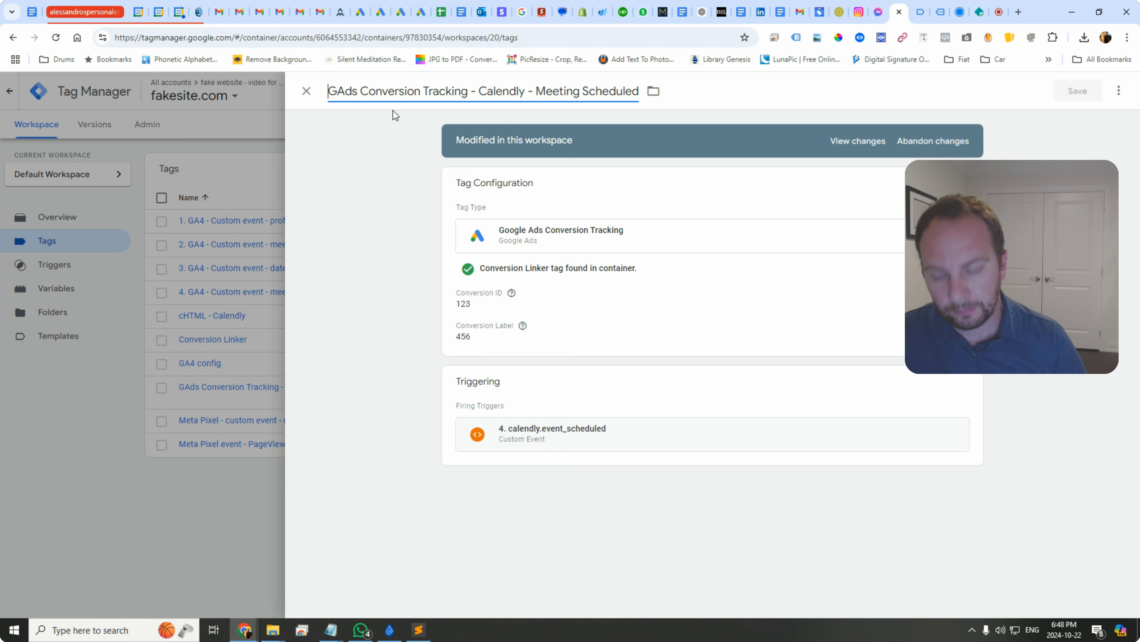
{"action": "key", "text": "ctrl+v"}
{"action": "key", "text": "Home"}
{"action": "key", "text": "Right"}
{"action": "key", "text": "Right"}
{"action": "key", "text": "Right"}
{"action": "key", "text": "Right"}
{"action": "key", "text": "Right"}
{"action": "key", "text": "Right"}
{"action": "key", "text": "Right"}
{"action": "key", "text": "Right"}
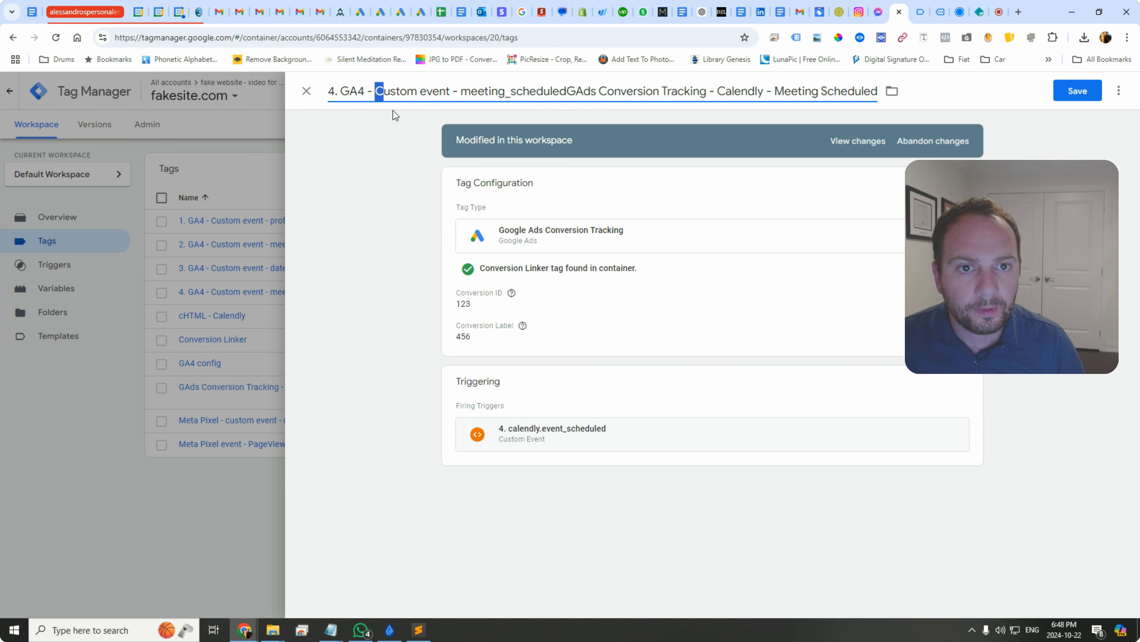
{"action": "key", "text": "shift+Right"}
{"action": "key", "text": "shift+Right"}
{"action": "key", "text": "shift+Right"}
{"action": "key", "text": "shift+Right"}
{"action": "key", "text": "shift+Right"}
{"action": "key", "text": "shift+Right"}
{"action": "key", "text": "shift+Right"}
{"action": "key", "text": "shift+Right"}
{"action": "key", "text": "shift+Right"}
{"action": "key", "text": "shift+Right"}
{"action": "key", "text": "shift+Right"}
{"action": "key", "text": "shift+Right"}
{"action": "key", "text": "shift+Right"}
{"action": "key", "text": "shift+Right"}
{"action": "key", "text": "shift+Right"}
{"action": "key", "text": "shift+Right"}
{"action": "key", "text": "shift+Right"}
{"action": "key", "text": "shift+Right"}
{"action": "key", "text": "shift+Right"}
{"action": "key", "text": "shift+Right"}
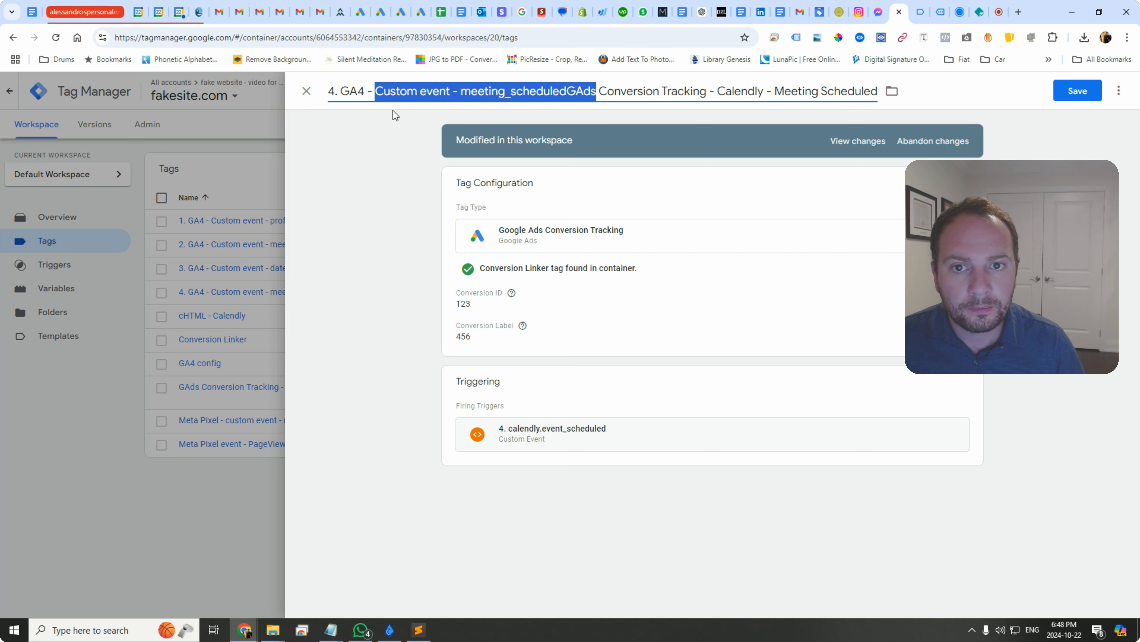
{"action": "key", "text": "BackSpace"}
{"action": "key", "text": "BackSpace"}
{"action": "key", "text": "BackSpace"}
{"action": "key", "text": "BackSpace"}
{"action": "key", "text": "BackSpace"}
{"action": "key", "text": "BackSpace"}
{"action": "key", "text": "BackSpace"}
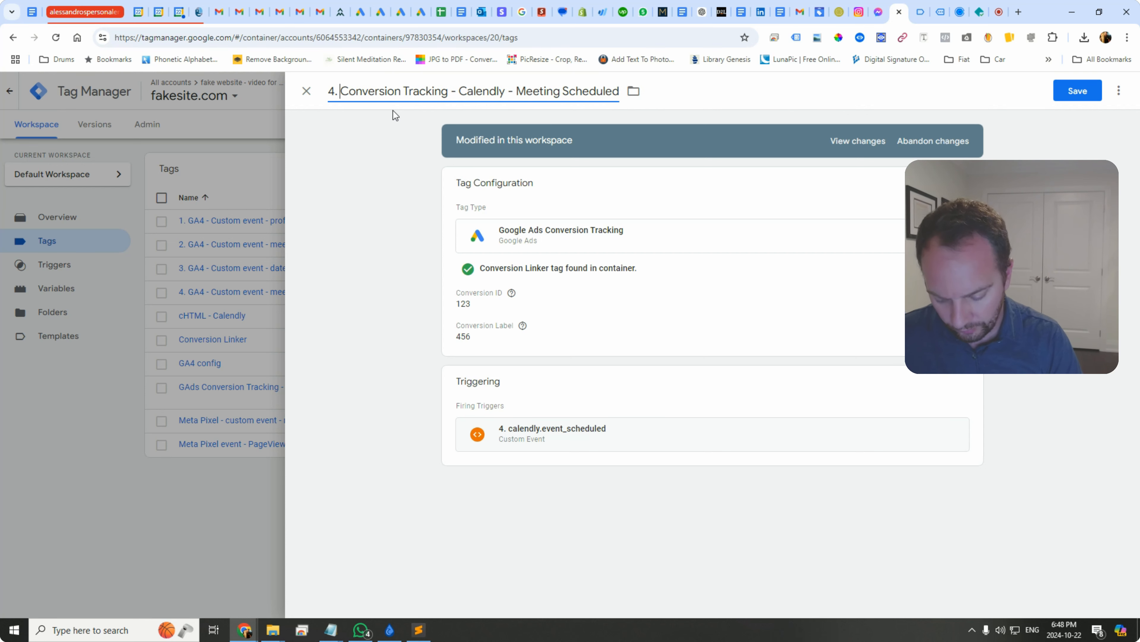
{"action": "type", "text": "Google Ads"}
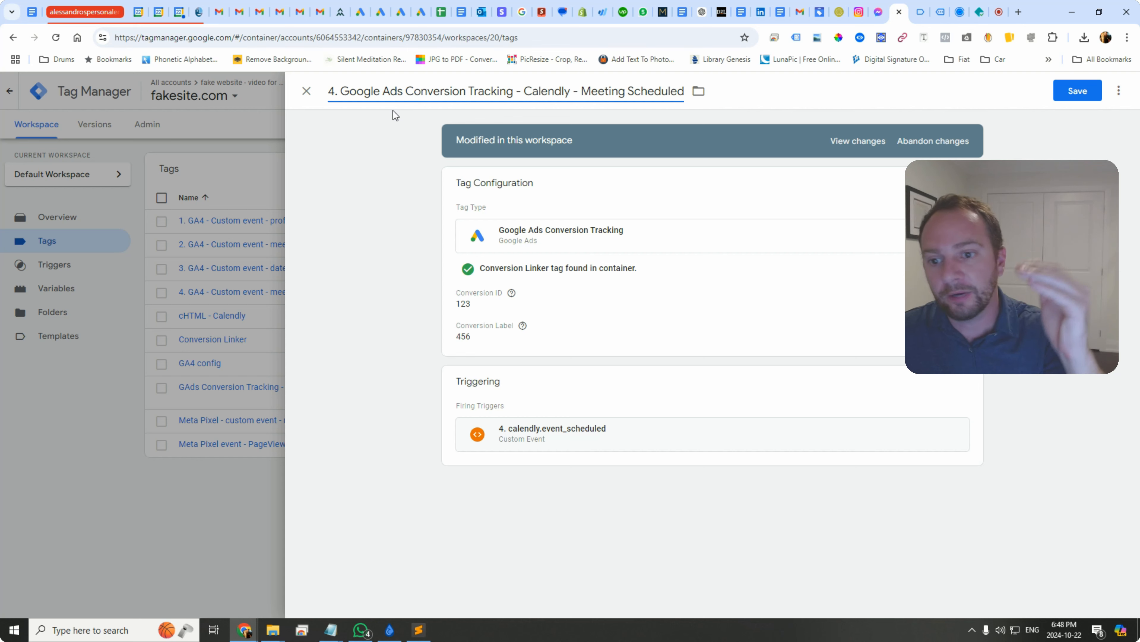
{"action": "key", "text": "BackSpace"}
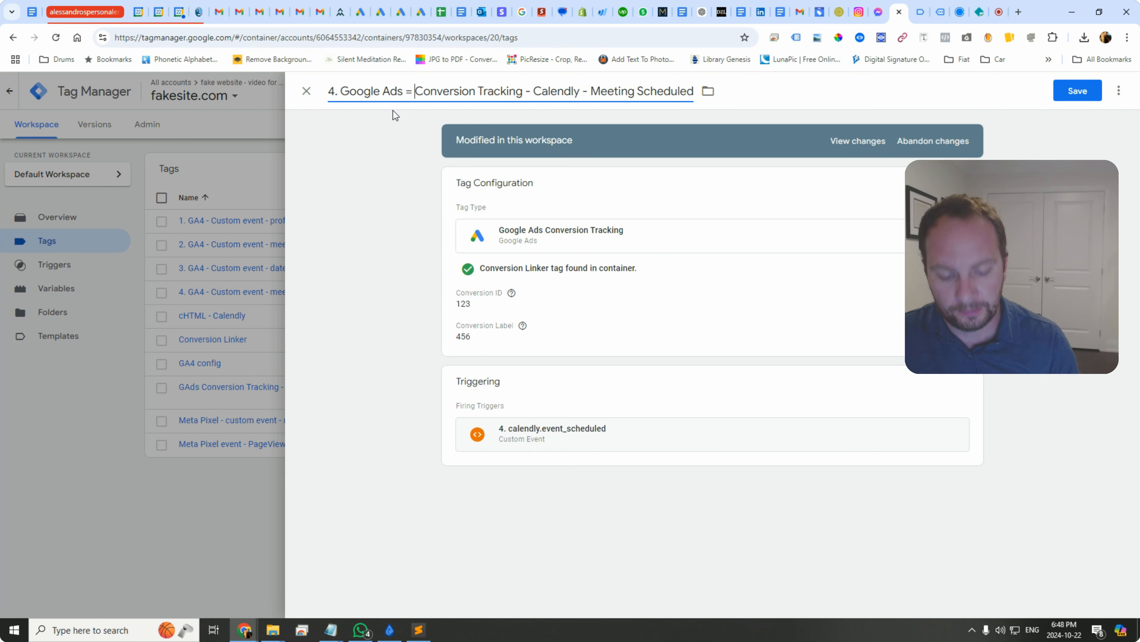
{"action": "type", "text": "-"}
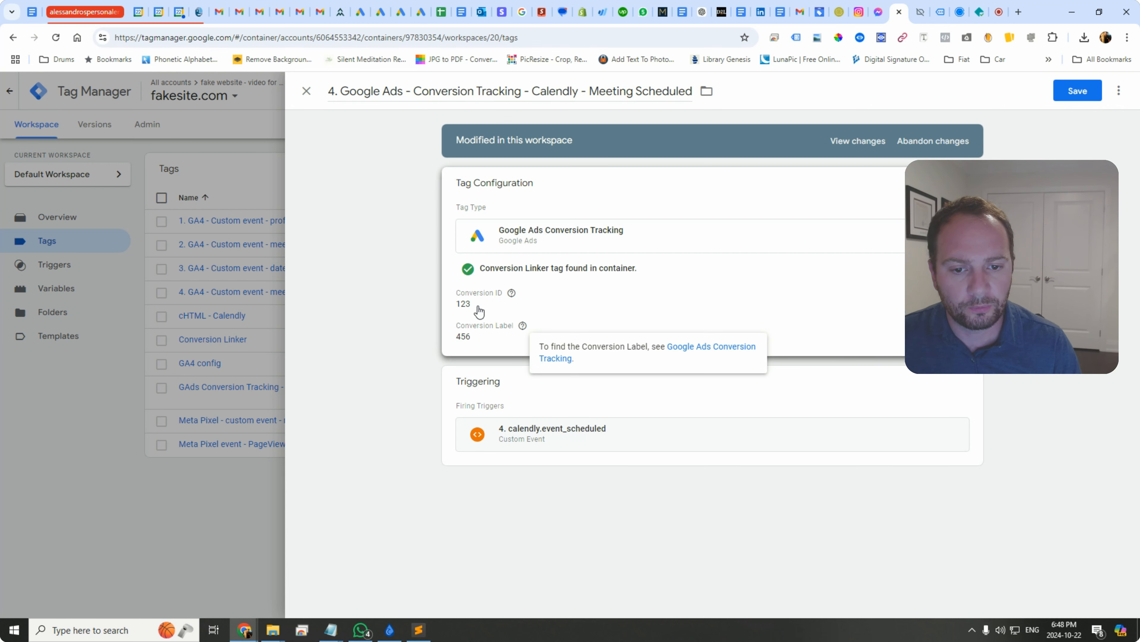
{"action": "left_click", "coordinate": [1078, 94]}
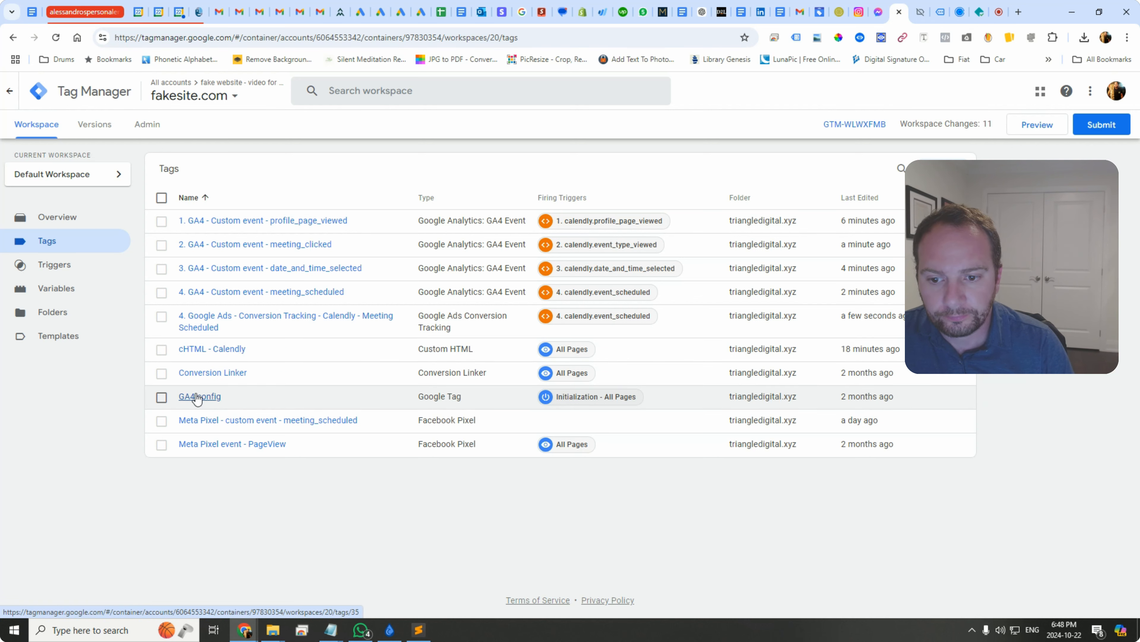
Assign the trigger 4. calendly.event_scheduled to the tag Meta Pixel - custom event - meeting_scheduled and save it
{"action": "left_click", "coordinate": [203, 422]}
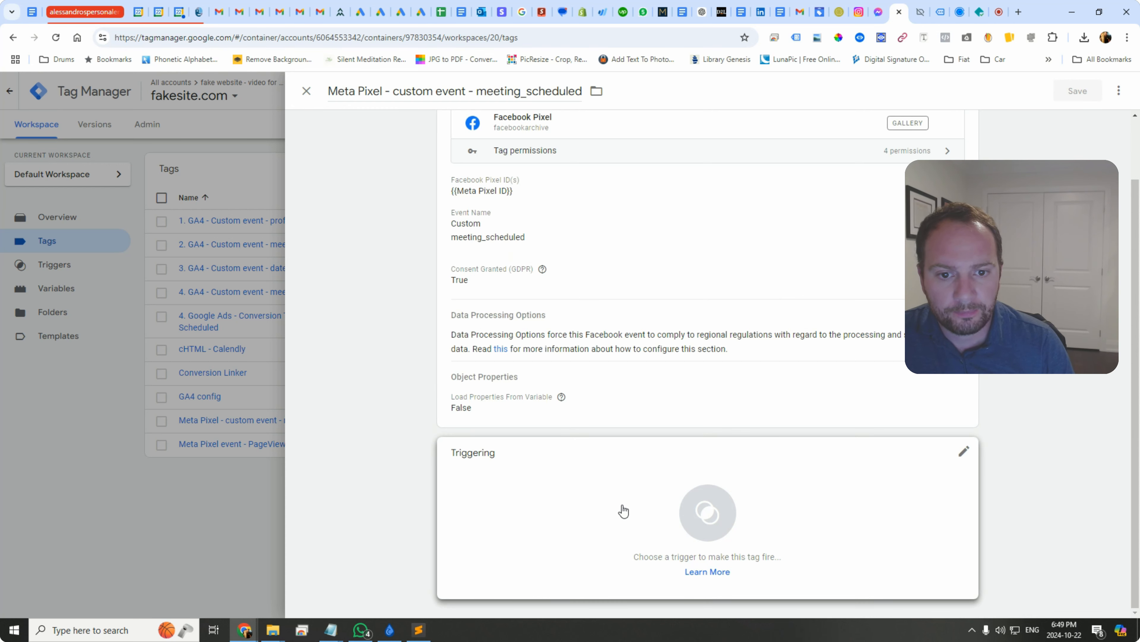
{"action": "left_click", "coordinate": [623, 523]}
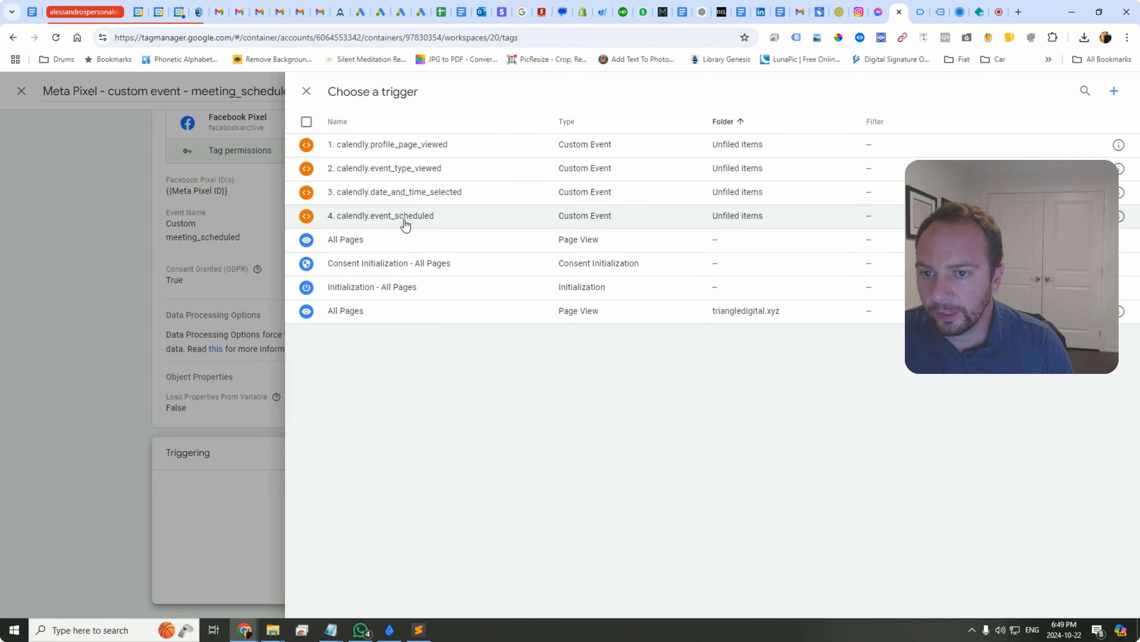
{"action": "left_click", "coordinate": [406, 218]}
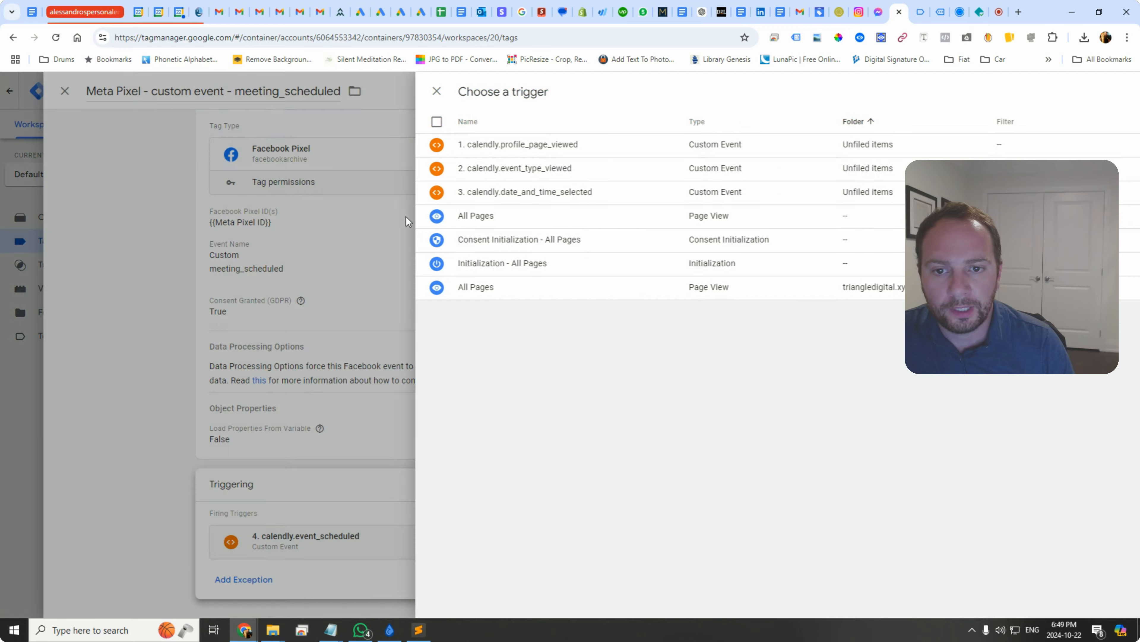
{"action": "left_click", "coordinate": [1070, 86]}
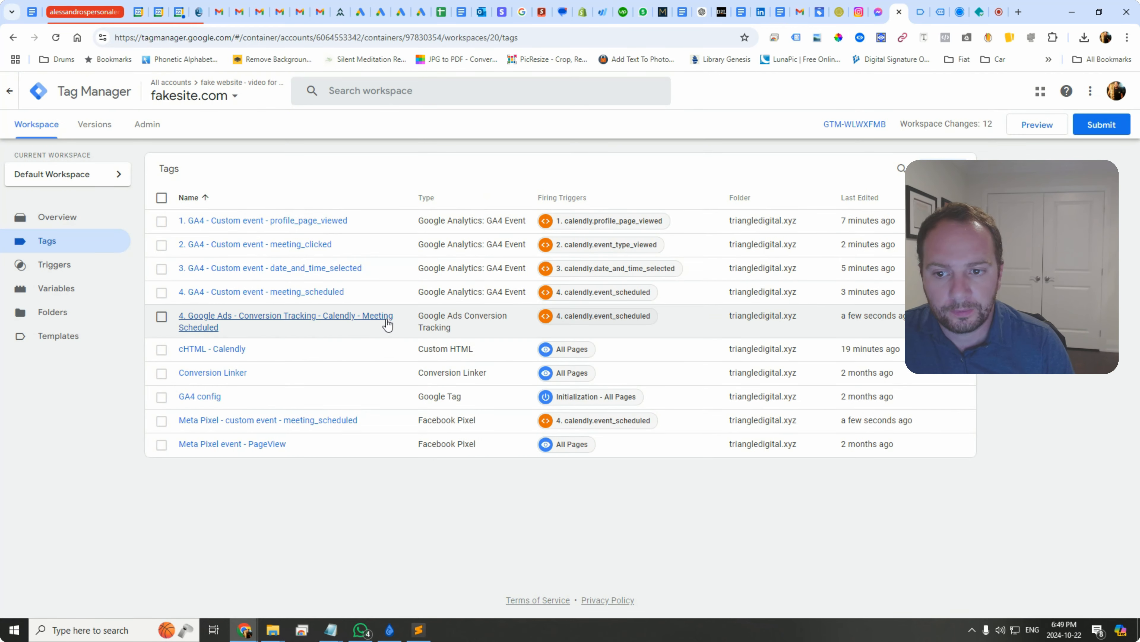
Copy the full name of the tag 4. Google Ads - Conversion Tracking - Calendly - Meeting Scheduled and close it
{"action": "left_click", "coordinate": [275, 316]}
{"action": "left_click", "coordinate": [397, 92]}
{"action": "key", "text": "ctrl+c"}
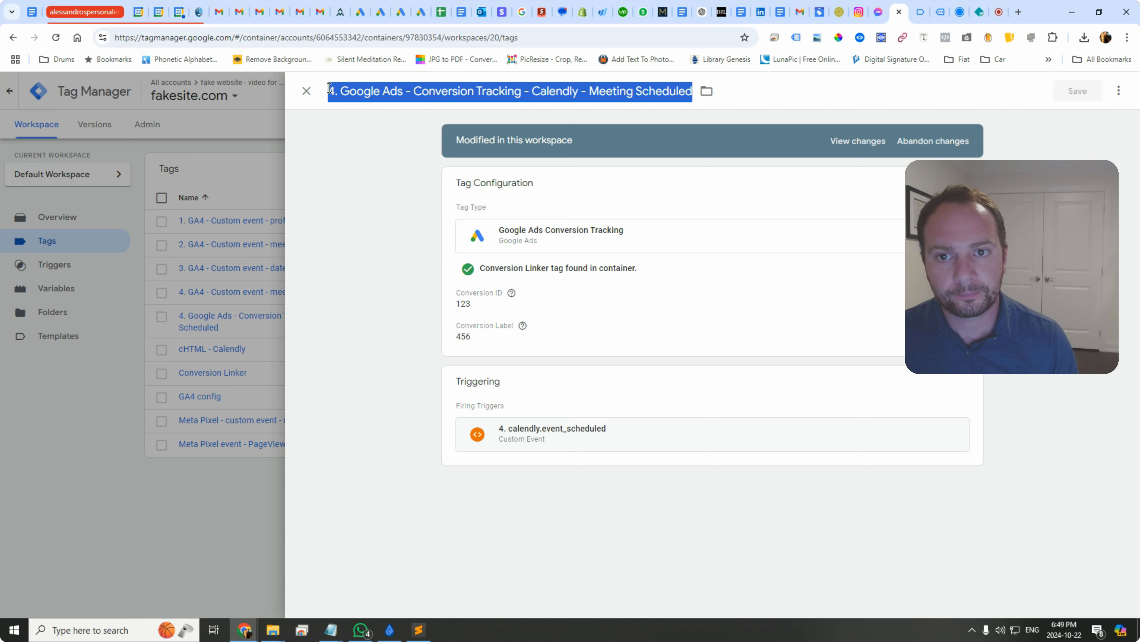
{"action": "left_click", "coordinate": [306, 91]}
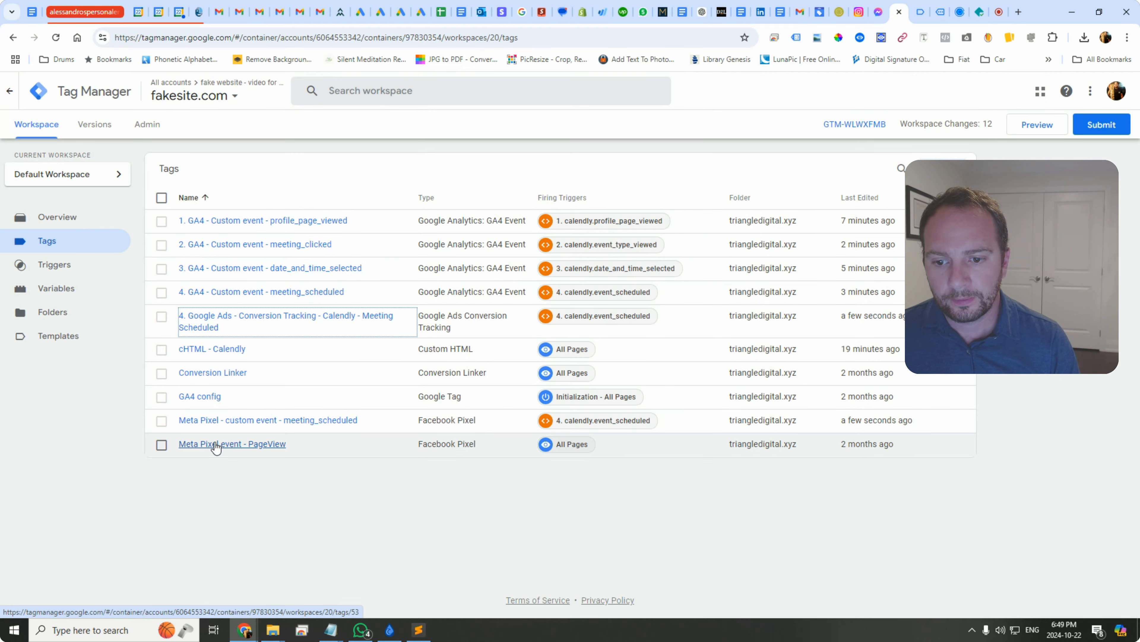
Rename the Meta Pixel custom event tag to 4. Meta Pixel - custom event - meeting_scheduled, reusing the copied numbering, and save it
{"action": "left_click", "coordinate": [219, 424]}
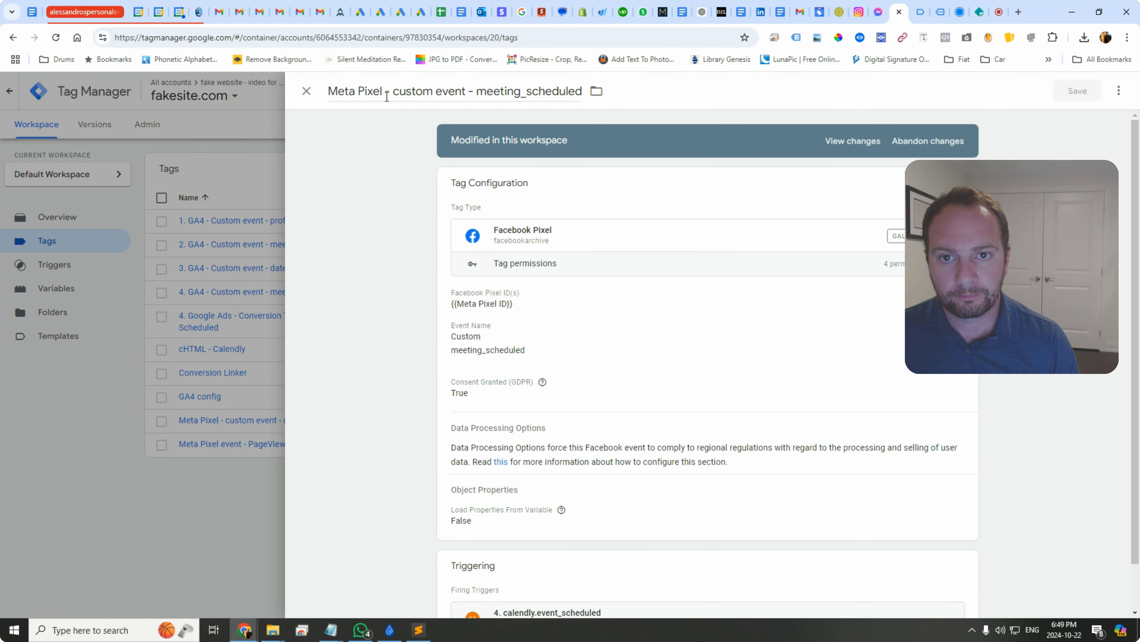
{"action": "double_click", "coordinate": [388, 92]}
{"action": "left_click", "coordinate": [341, 95]}
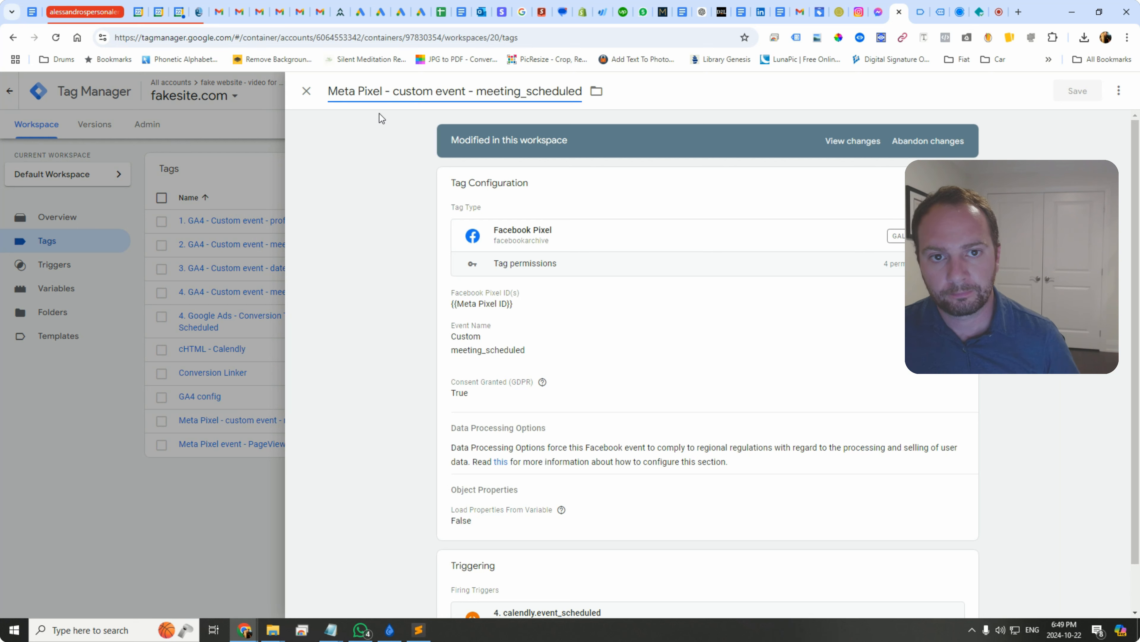
{"action": "key", "text": "Home"}
{"action": "key", "text": "ctrl+v"}
{"action": "key", "text": "Home"}
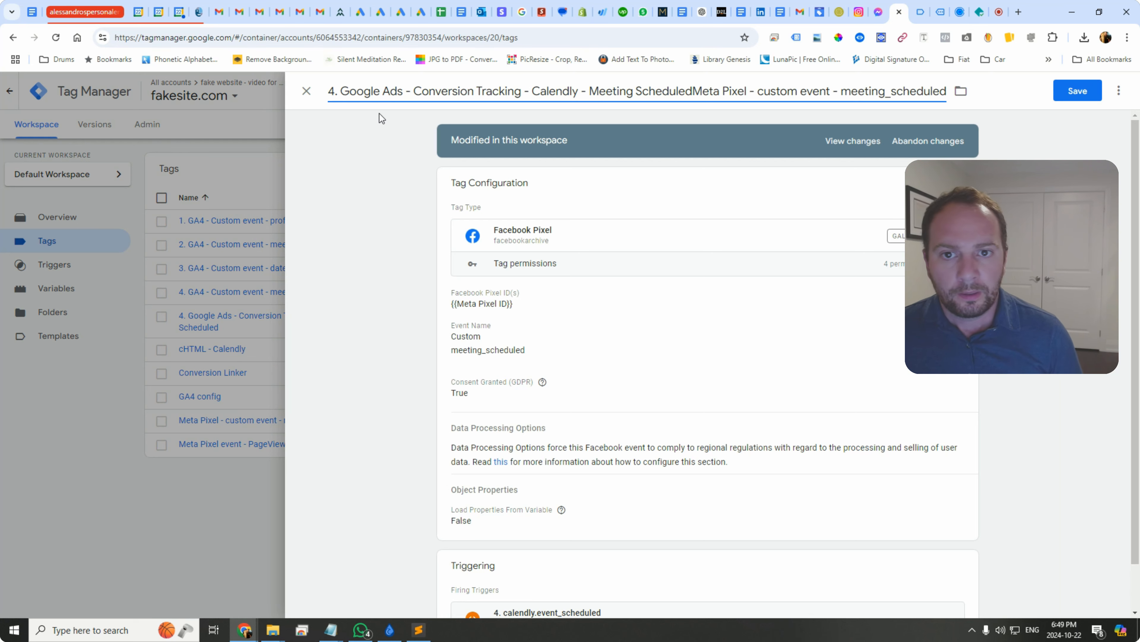
{"action": "key", "text": "Right"}
{"action": "key", "text": "Right"}
{"action": "key", "text": "shift+Right"}
{"action": "key", "text": "shift+Right"}
{"action": "key", "text": "shift+Right"}
{"action": "key", "text": "shift+Right"}
{"action": "key", "text": "shift+Right"}
{"action": "key", "text": "shift+Right"}
{"action": "key", "text": "shift+Right"}
{"action": "key", "text": "shift+Right"}
{"action": "key", "text": "shift+Right"}
{"action": "key", "text": "shift+Right"}
{"action": "key", "text": "shift+Right"}
{"action": "key", "text": "shift+Right"}
{"action": "key", "text": "shift+Right"}
{"action": "key", "text": "shift+Right"}
{"action": "key", "text": "shift+Right"}
{"action": "key", "text": "shift+Right"}
{"action": "key", "text": "shift+Right"}
{"action": "key", "text": "shift+Right"}
{"action": "key", "text": "shift+Right"}
{"action": "key", "text": "shift+Right"}
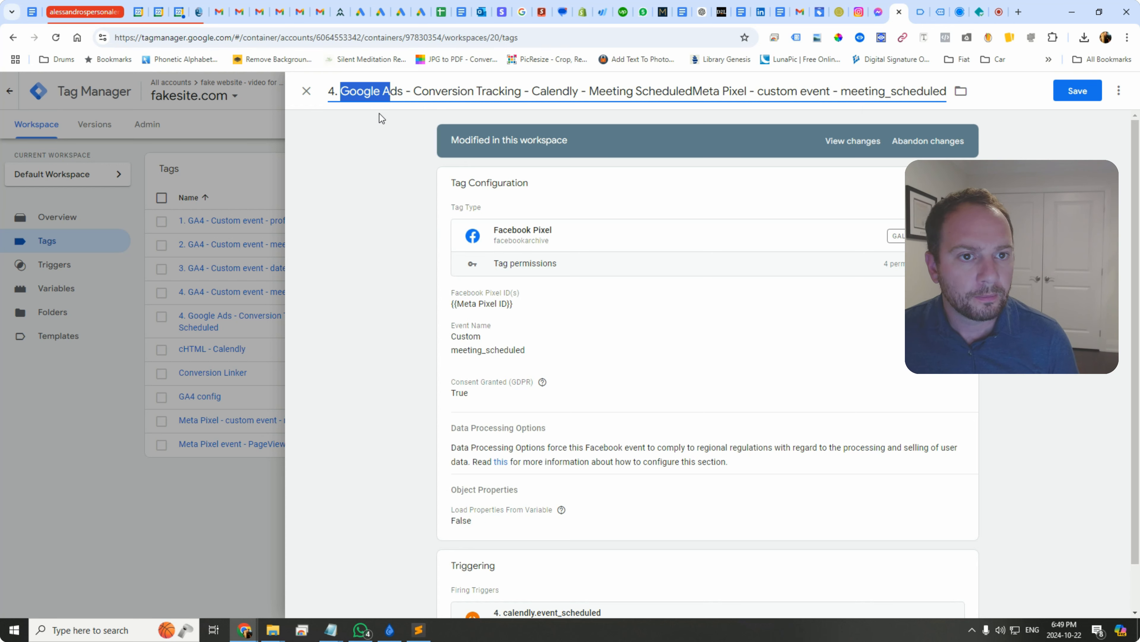
{"action": "key", "text": "shift+Right"}
{"action": "key", "text": "shift+Right"}
{"action": "key", "text": "shift+Right"}
{"action": "key", "text": "shift+Right"}
{"action": "key", "text": "shift+Right"}
{"action": "key", "text": "shift+Right"}
{"action": "key", "text": "shift+Right"}
{"action": "key", "text": "shift+Right"}
{"action": "key", "text": "shift+Right"}
{"action": "key", "text": "shift+Right"}
{"action": "key", "text": "shift+Right"}
{"action": "key", "text": "shift+Right"}
{"action": "key", "text": "shift+Right"}
{"action": "key", "text": "shift+Right"}
{"action": "key", "text": "shift+Right"}
{"action": "key", "text": "shift+Right"}
{"action": "key", "text": "shift+Right"}
{"action": "key", "text": "shift+Right"}
{"action": "key", "text": "shift+Right"}
{"action": "key", "text": "shift+Right"}
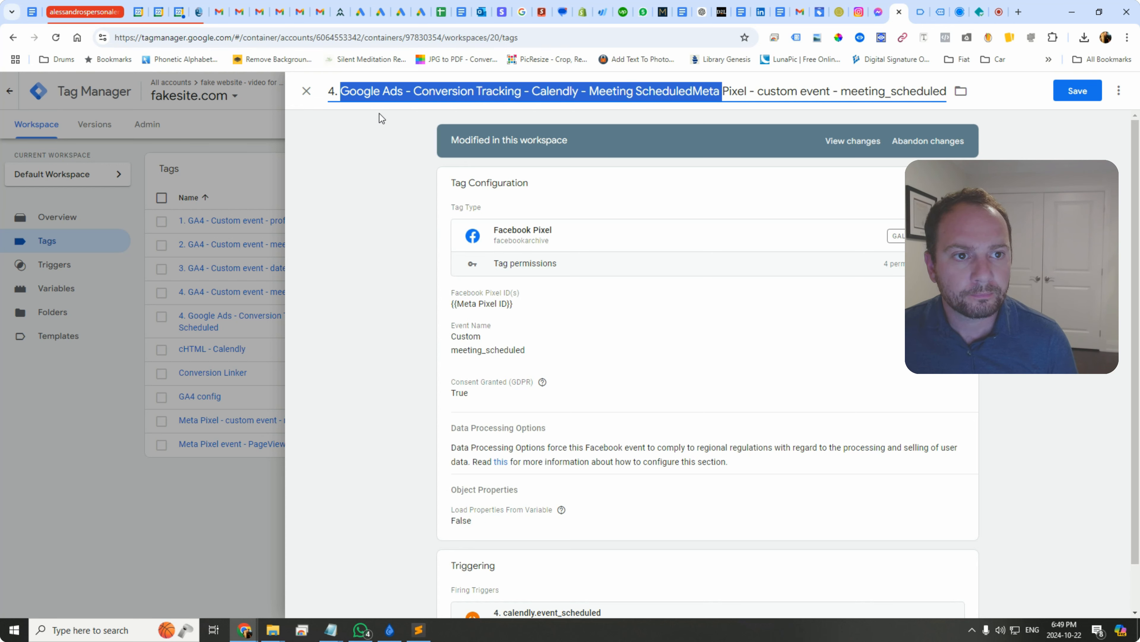
{"action": "key", "text": "shift+Left"}
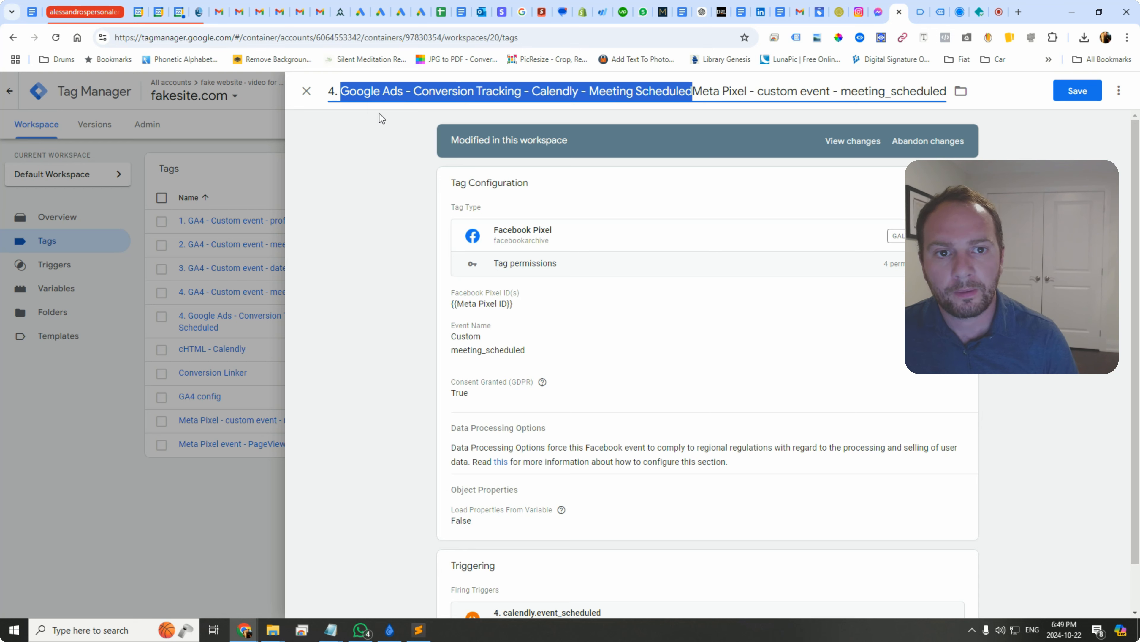
{"action": "key", "text": "BackSpace"}
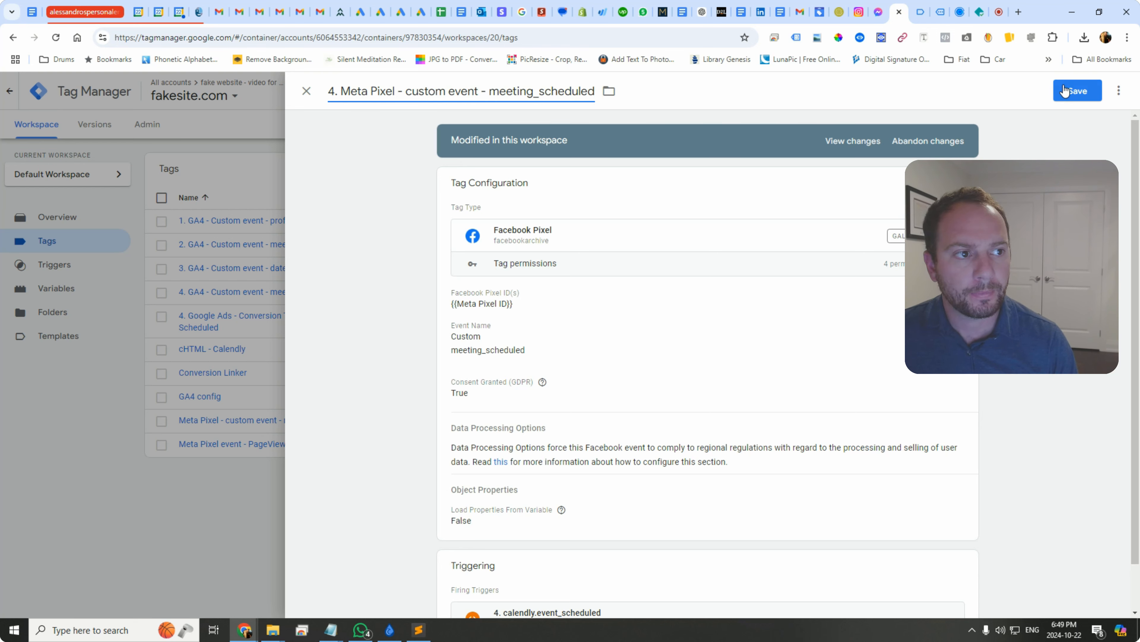
{"action": "left_click", "coordinate": [1066, 91]}
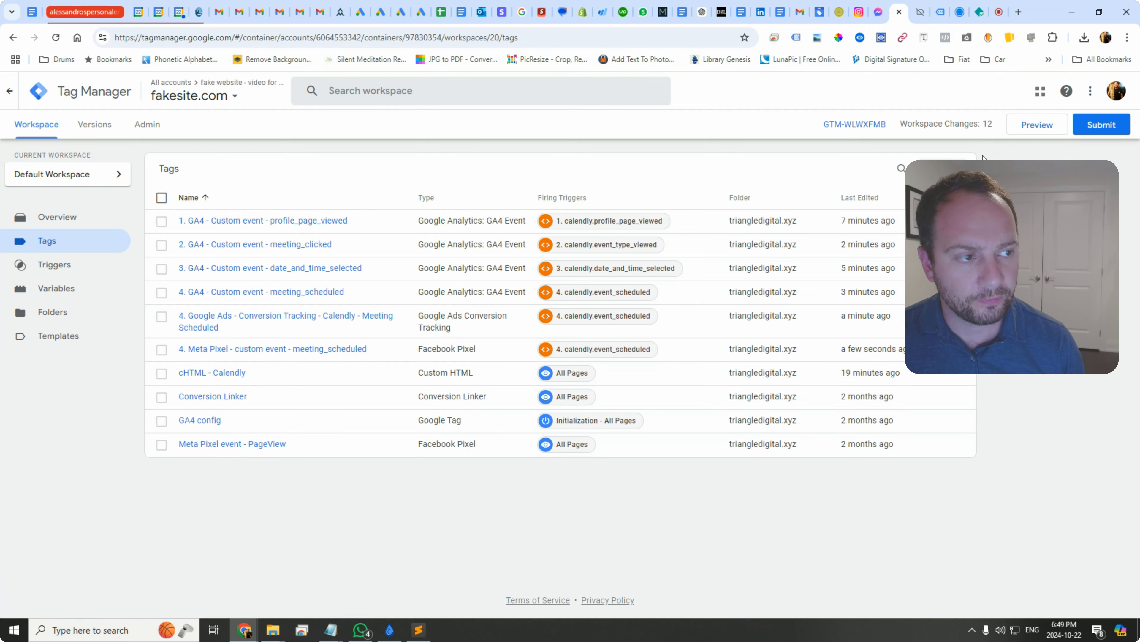
Submit and publish the workspace changes as a new container version, leaving the version name and description empty
{"action": "left_click", "coordinate": [1088, 128]}
{"action": "left_click", "coordinate": [1092, 91]}
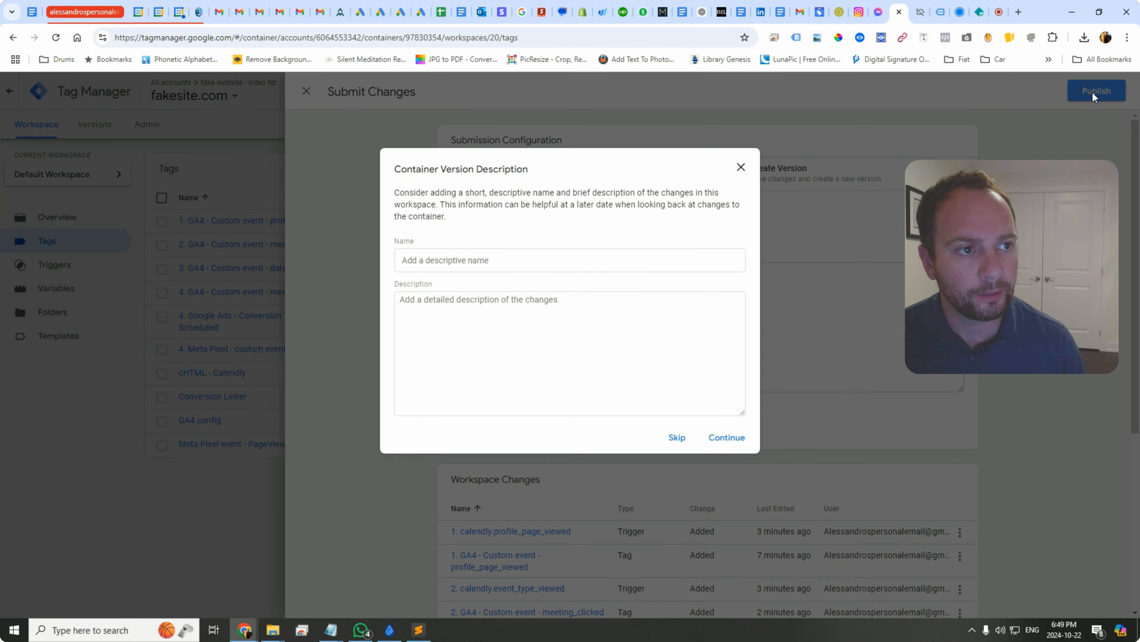
{"action": "left_click", "coordinate": [727, 440]}
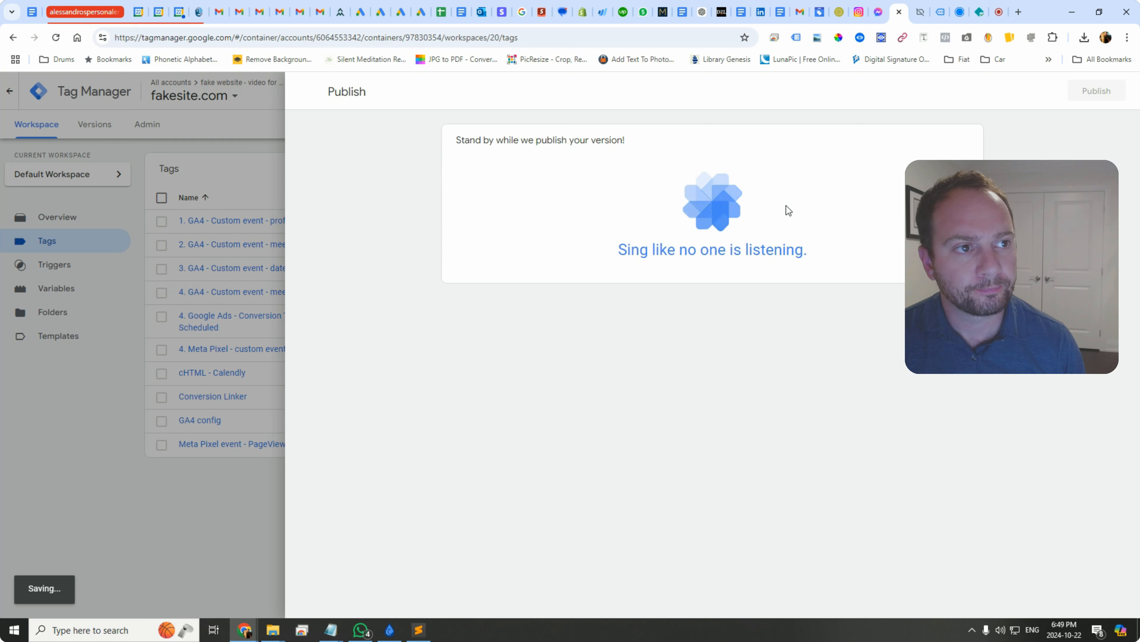
Close the old Tag Assistant and test site pages, then leave the published version's summary for the container's workspace overview
{"action": "left_click", "coordinate": [923, 12]}
{"action": "left_click", "coordinate": [923, 12]}
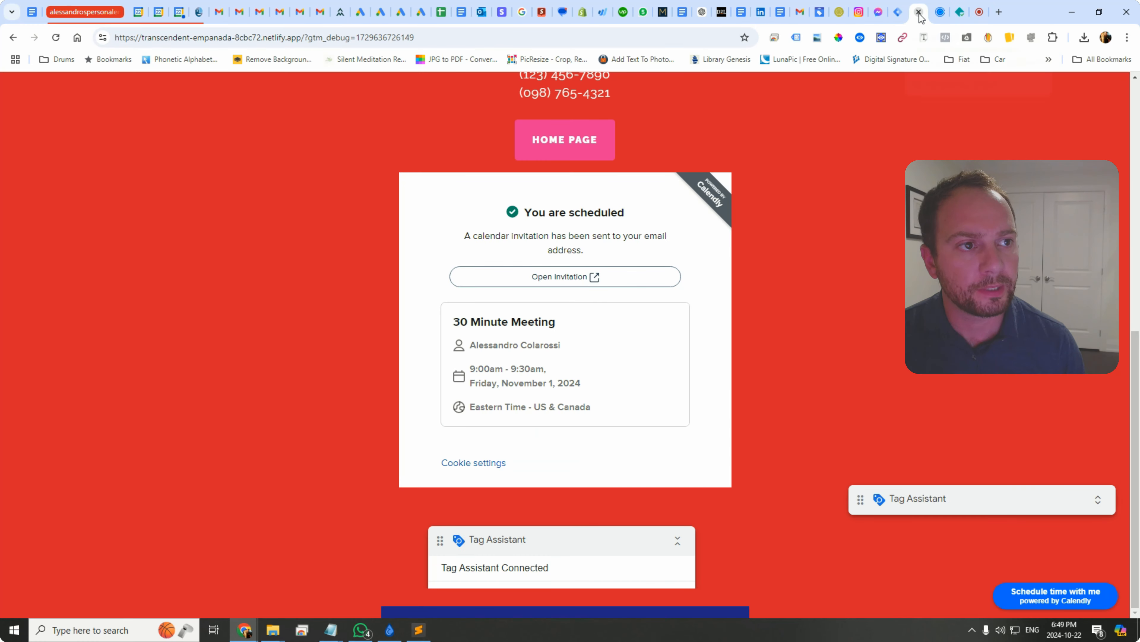
{"action": "left_click", "coordinate": [923, 12]}
{"action": "left_click", "coordinate": [896, 13]}
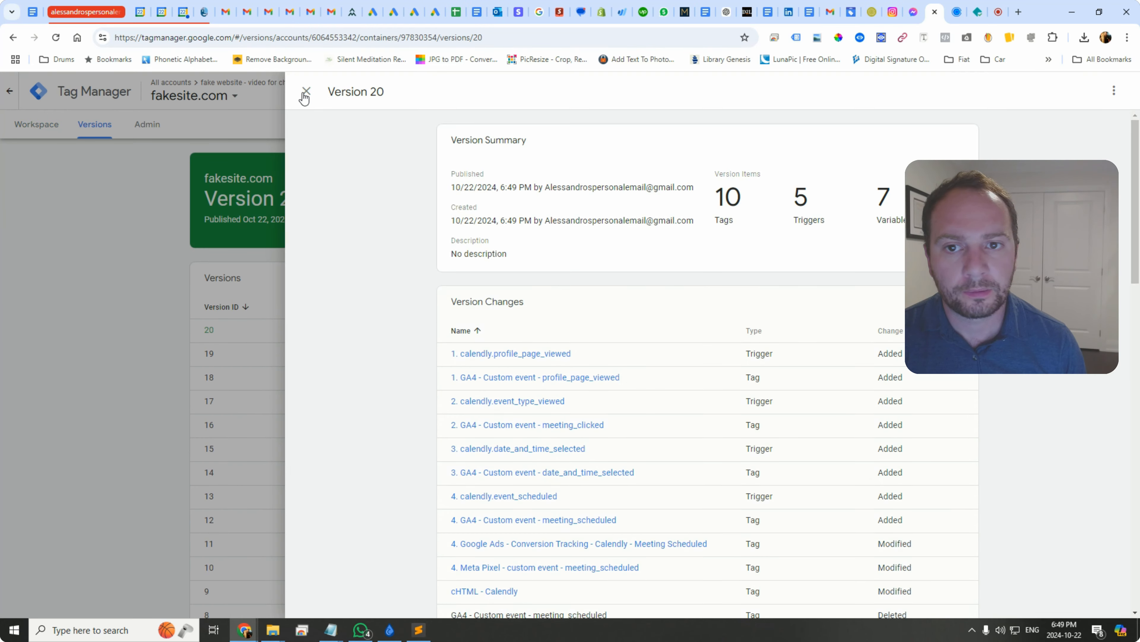
{"action": "left_click", "coordinate": [297, 89]}
{"action": "left_click", "coordinate": [36, 126]}
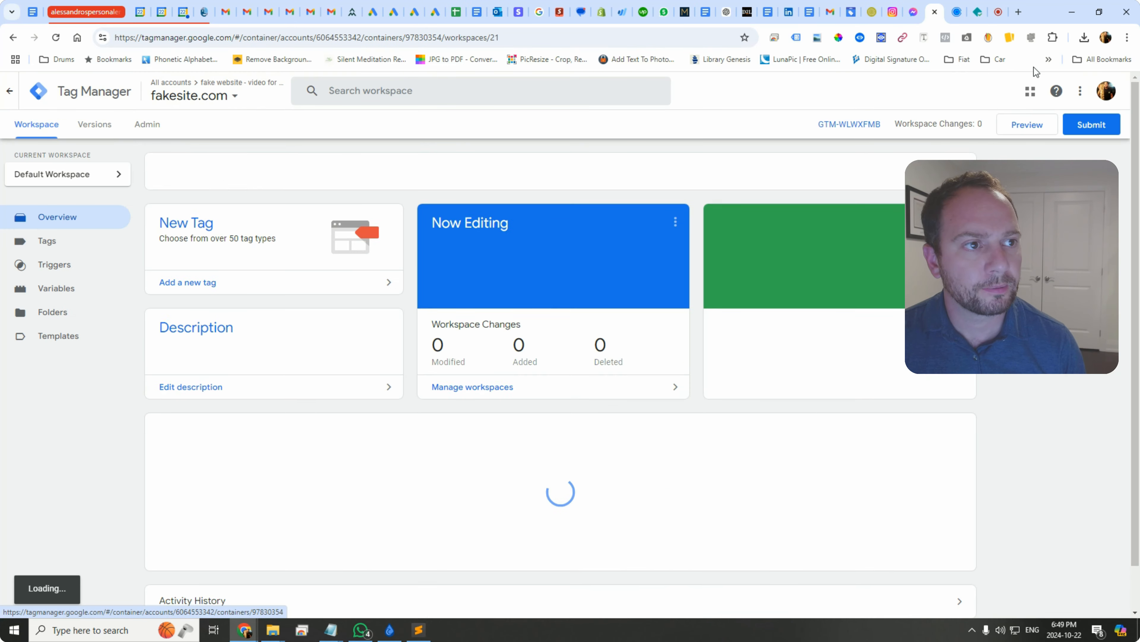
{"action": "left_click", "coordinate": [1024, 130]}
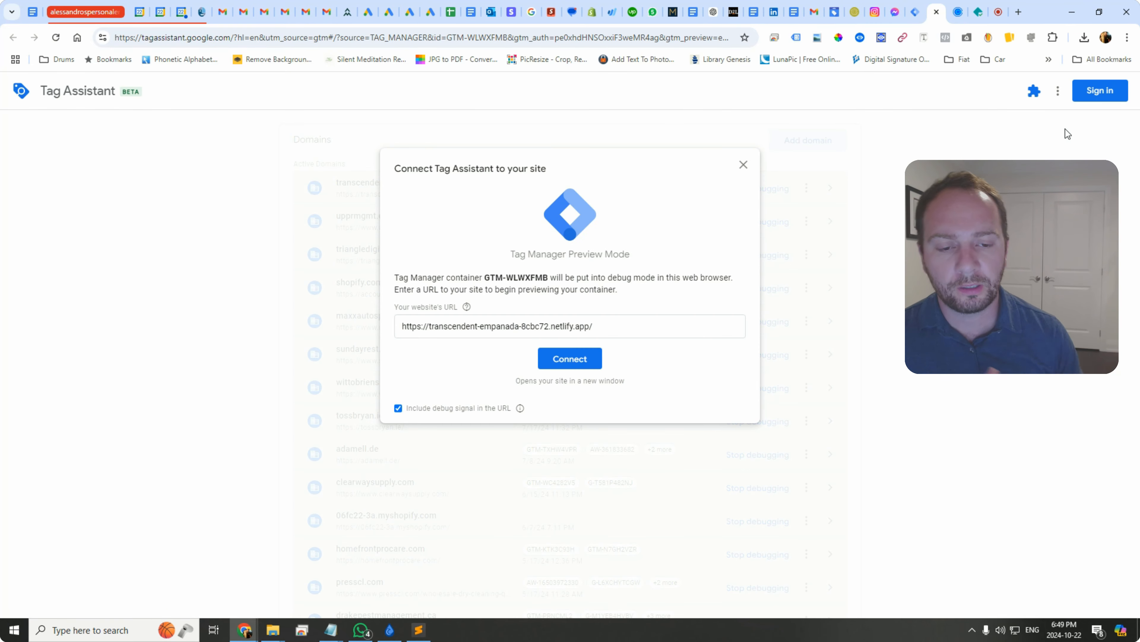
{"action": "left_click", "coordinate": [579, 358]}
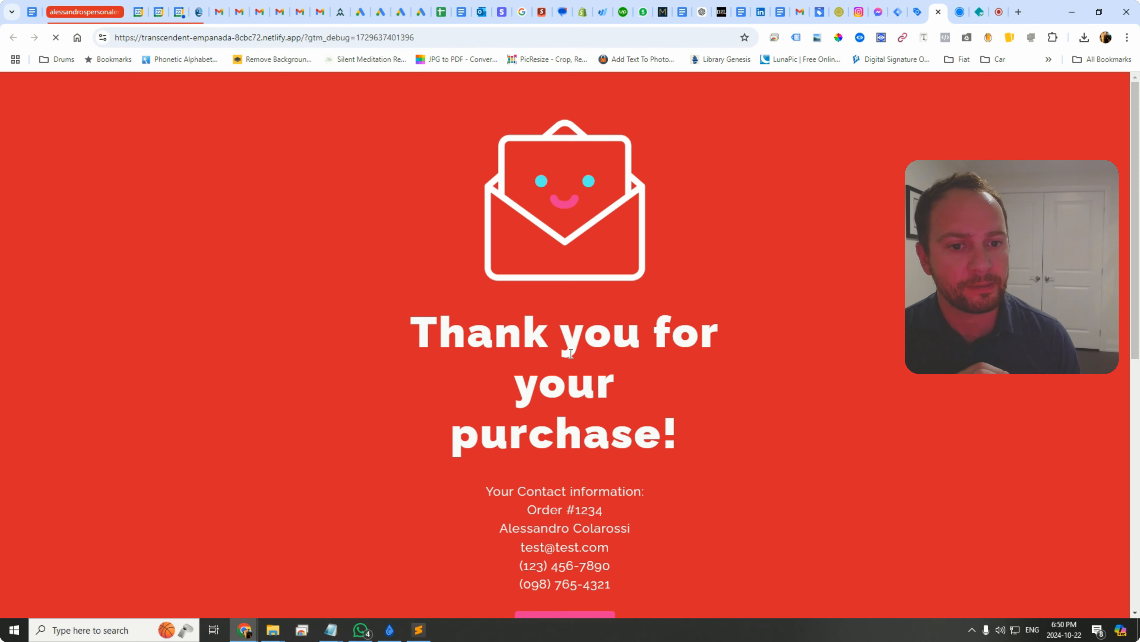
{"action": "scroll", "coordinate": [658, 394], "scroll_direction": "down", "scroll_amount": 10}
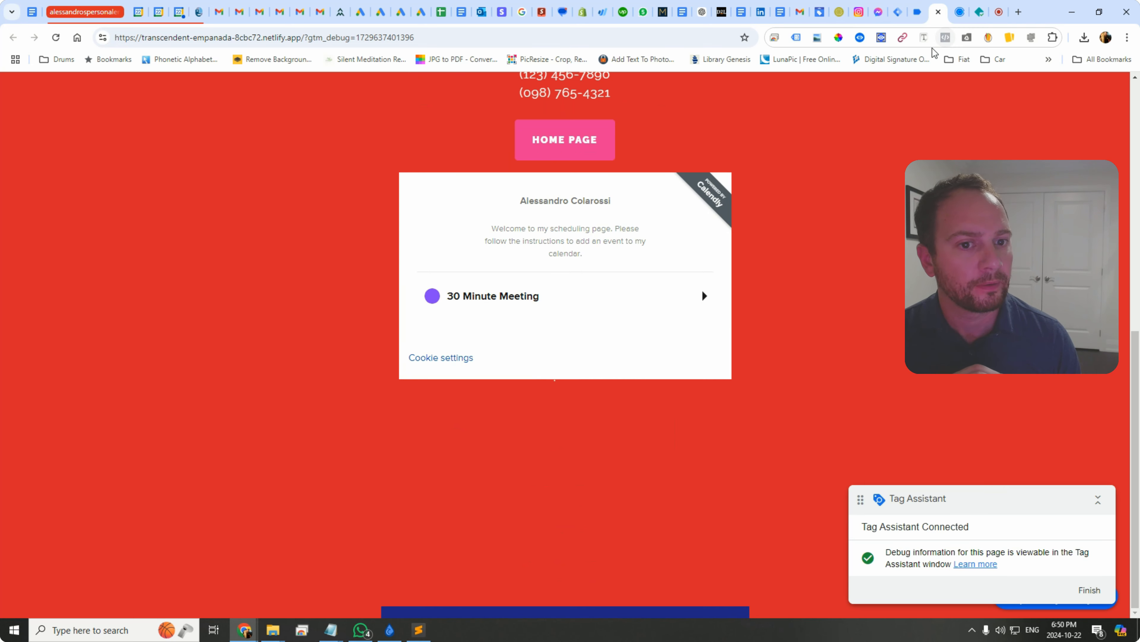
{"action": "left_click", "coordinate": [914, 20]}
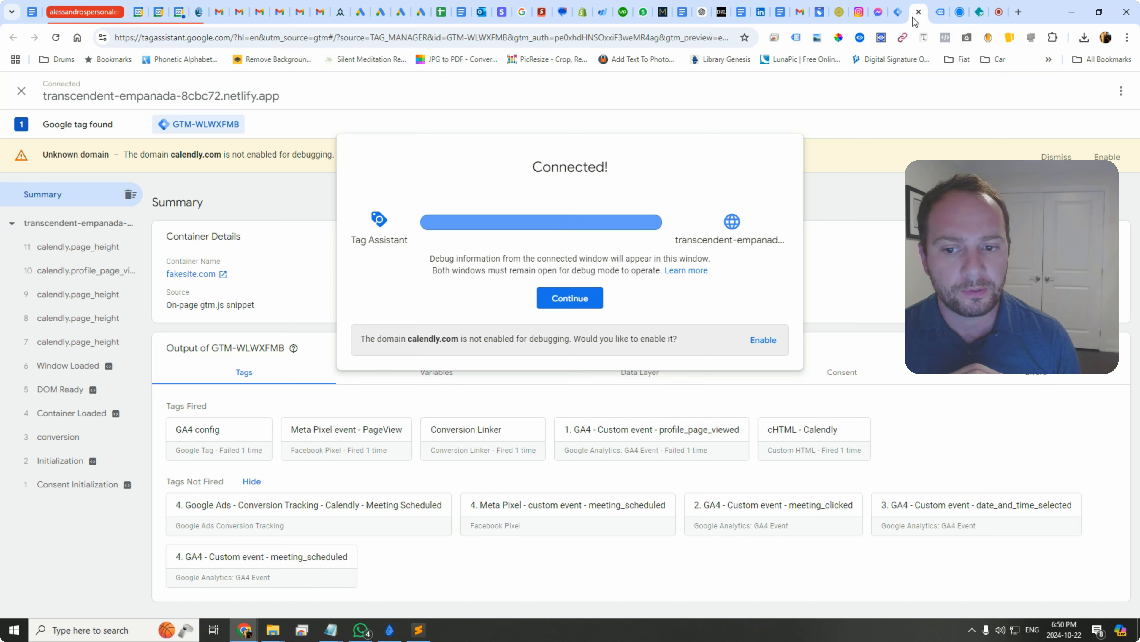
{"action": "left_click", "coordinate": [564, 300]}
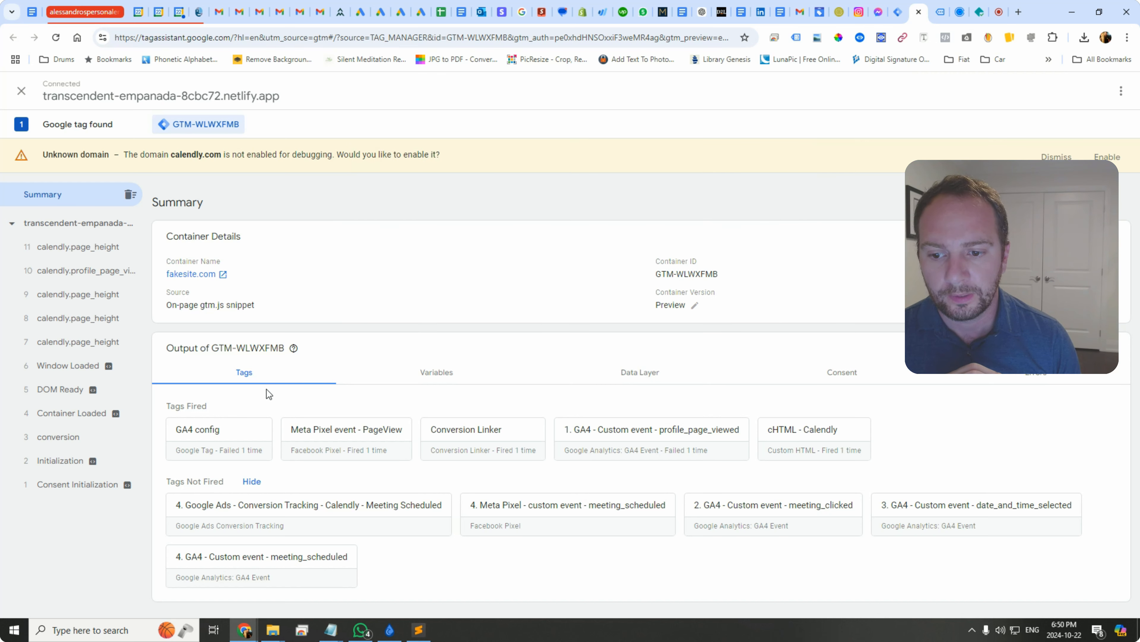
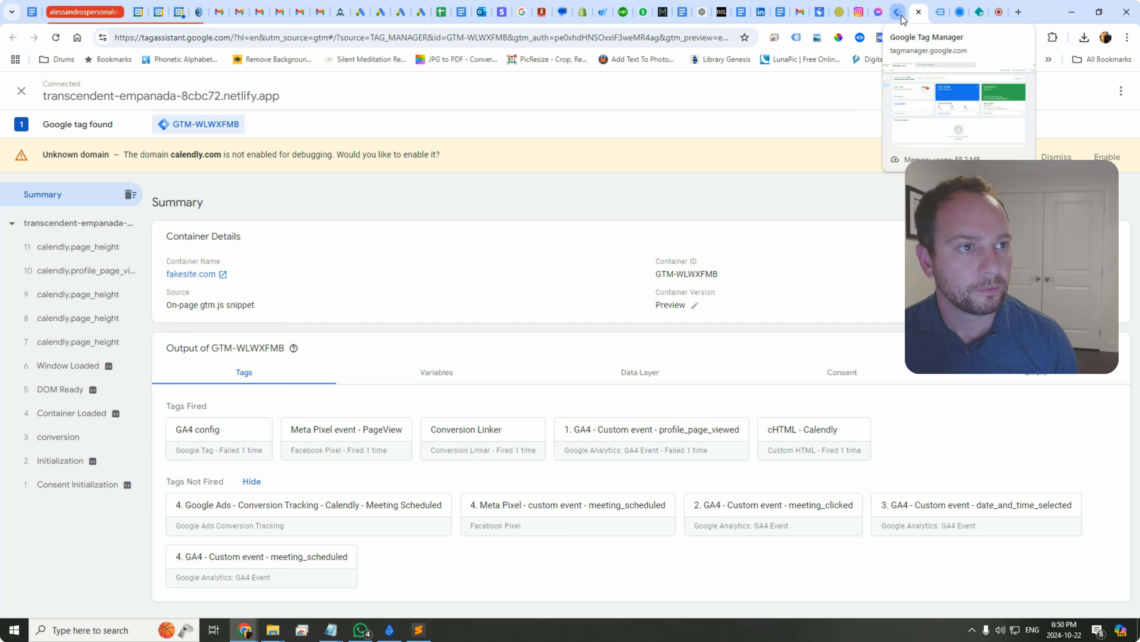
Select the 30 Minute Meeting in the test site's Calendly widget and check the fired tags in Tag Assistant
{"action": "left_click", "coordinate": [941, 11]}
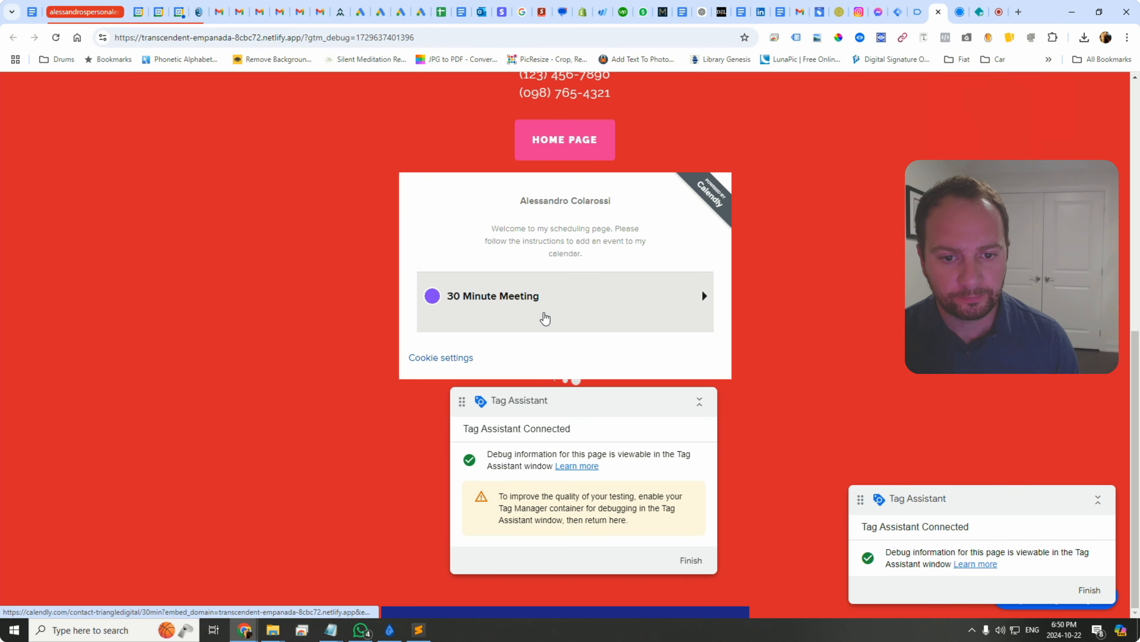
{"action": "left_click", "coordinate": [537, 319]}
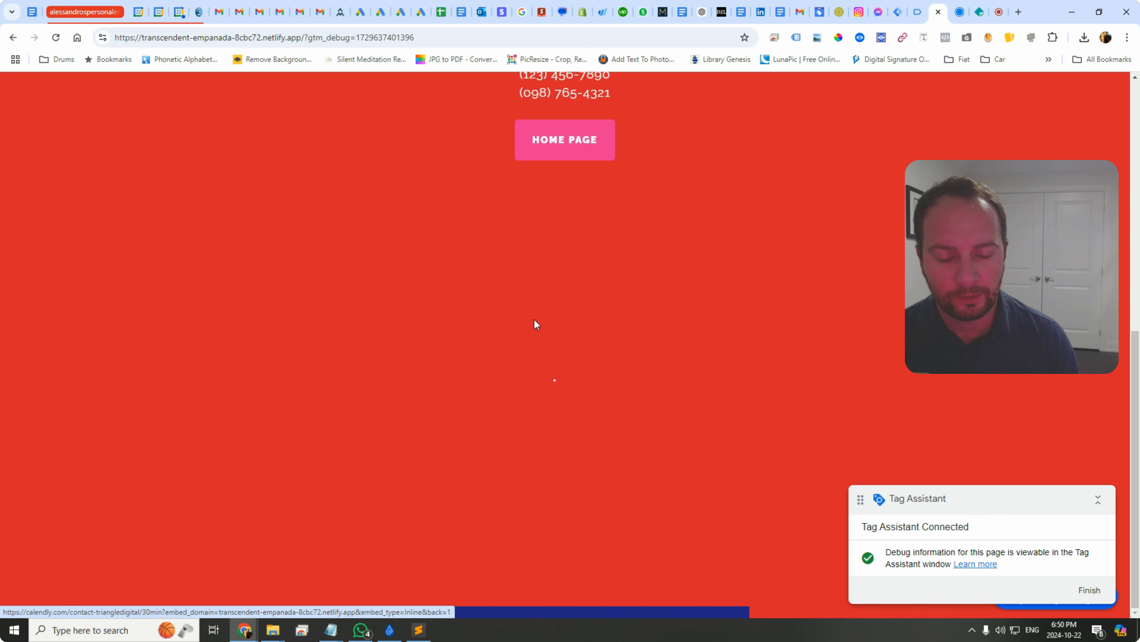
{"action": "left_click", "coordinate": [914, 12]}
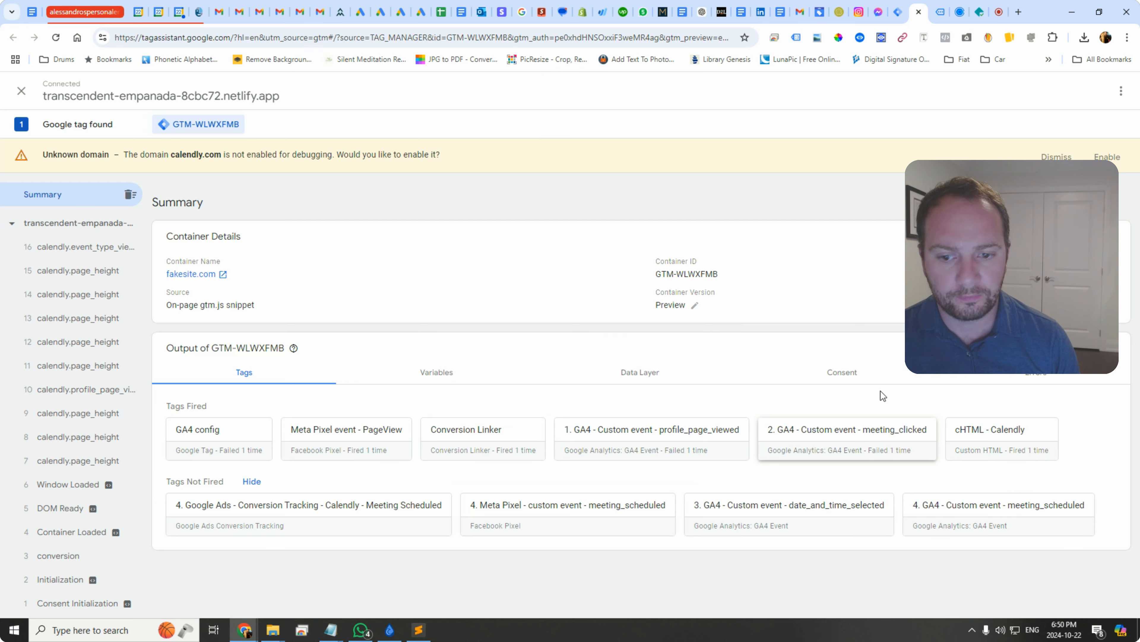
Choose the 9:00am slot on Wednesday, October 23, 2024 in the Calendly widget and check the fired tags in Tag Assistant
{"action": "left_click", "coordinate": [940, 12]}
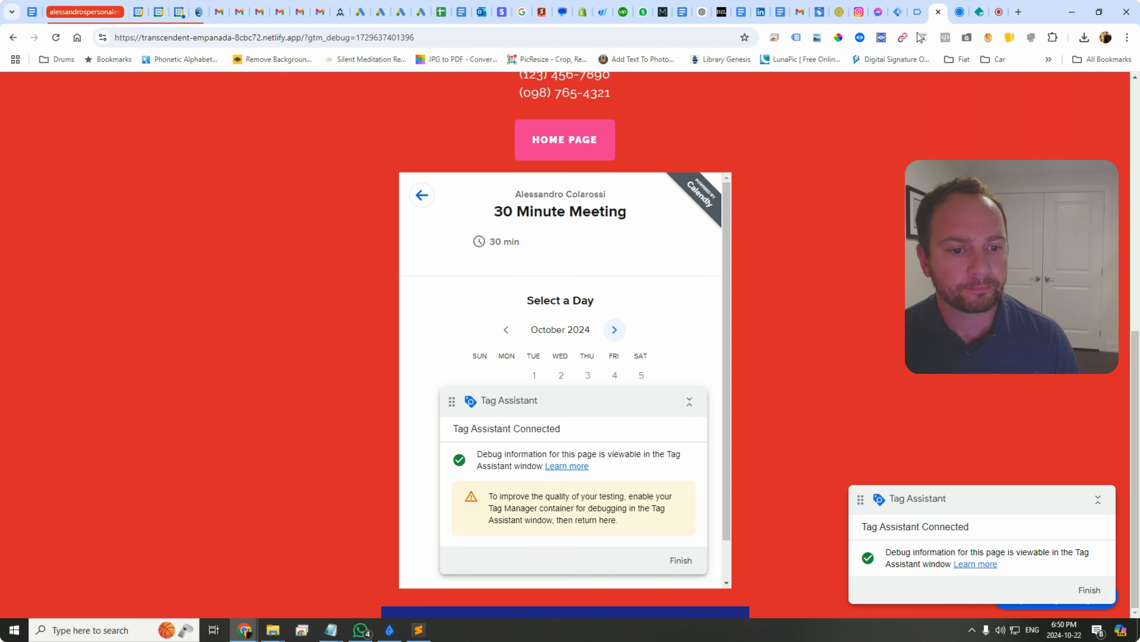
{"action": "left_click", "coordinate": [689, 400]}
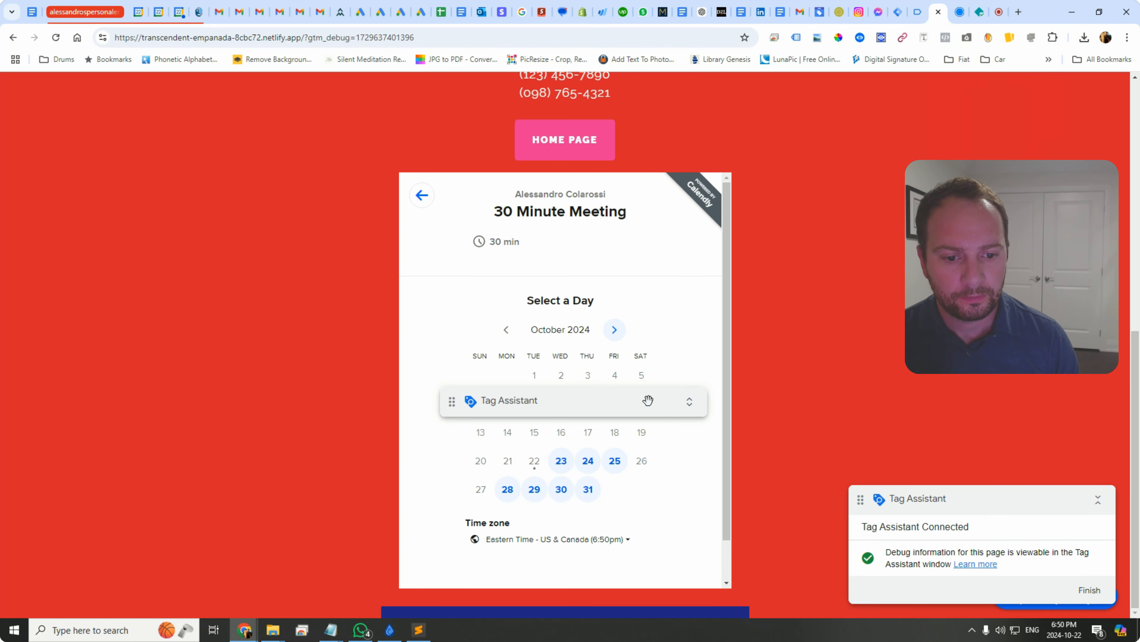
{"action": "left_click", "coordinate": [562, 461]}
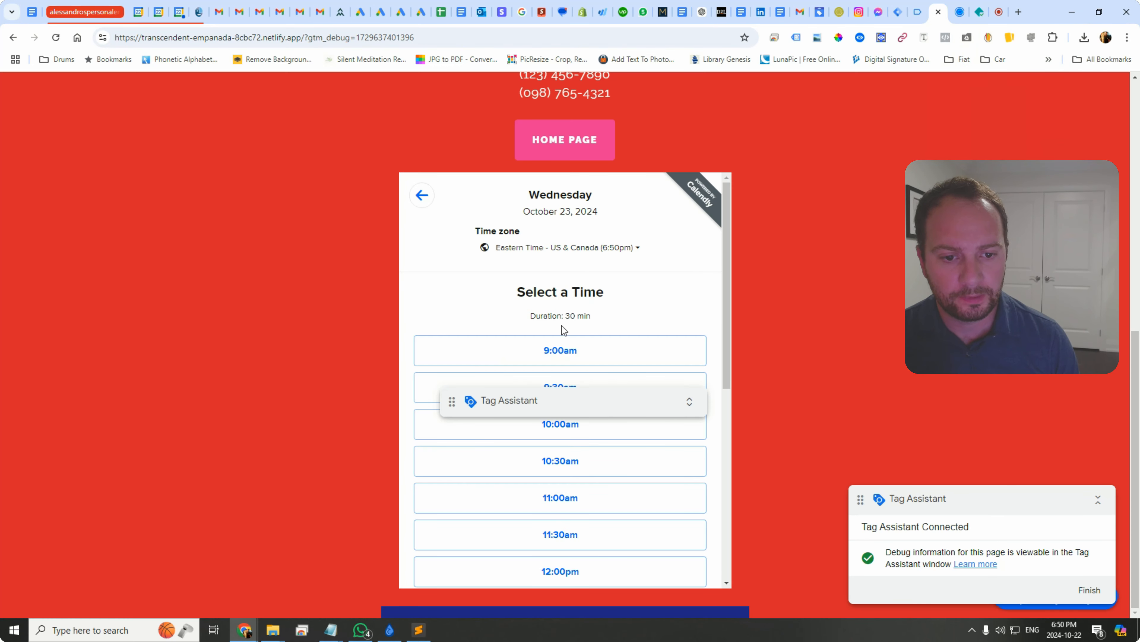
{"action": "left_click", "coordinate": [563, 352]}
{"action": "left_click", "coordinate": [618, 350]}
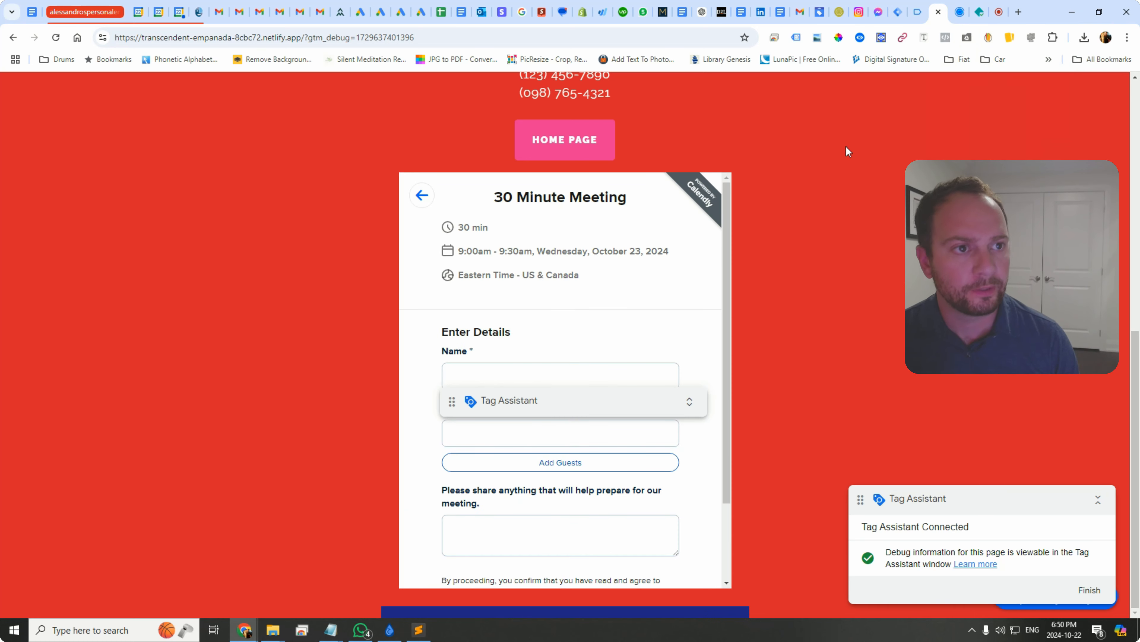
{"action": "left_click", "coordinate": [913, 14]}
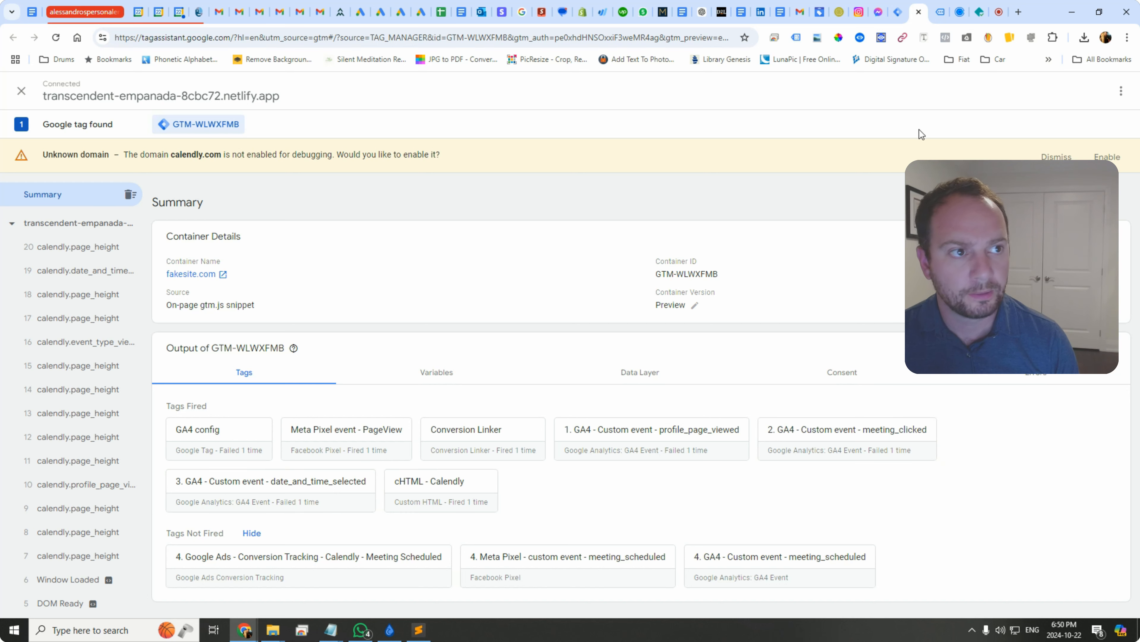
Fill in the invitee's name and email, schedule the Calendly event, and check the fired tags in Tag Assistant
{"action": "left_click", "coordinate": [936, 20]}
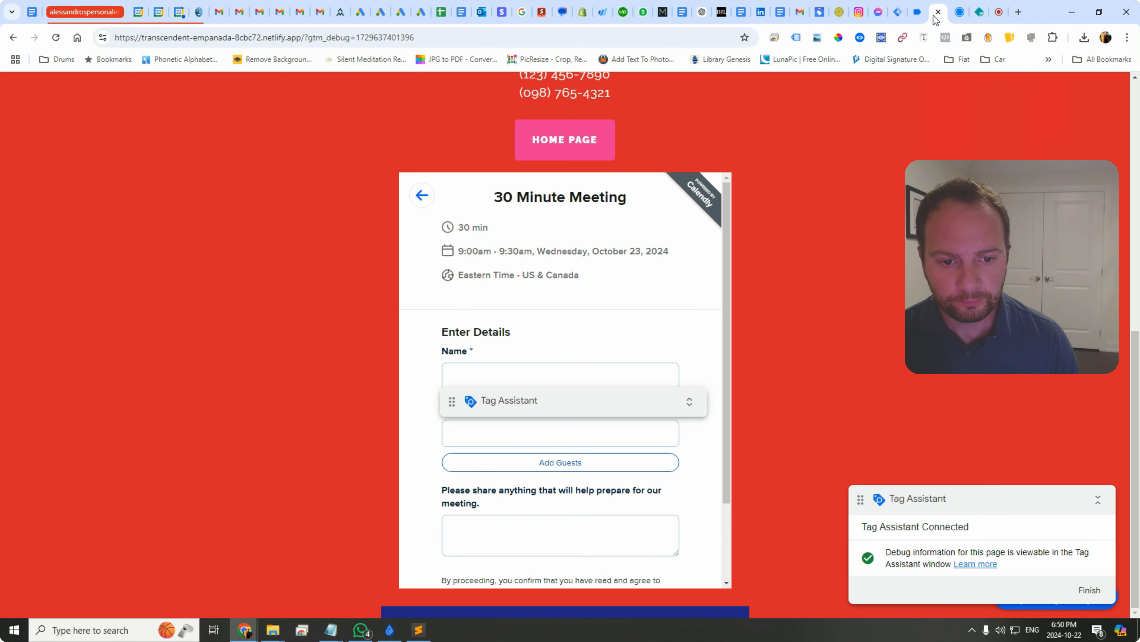
{"action": "left_click", "coordinate": [577, 377]}
{"action": "left_click", "coordinate": [556, 405]}
{"action": "scroll", "coordinate": [592, 469], "scroll_direction": "down", "scroll_amount": 2}
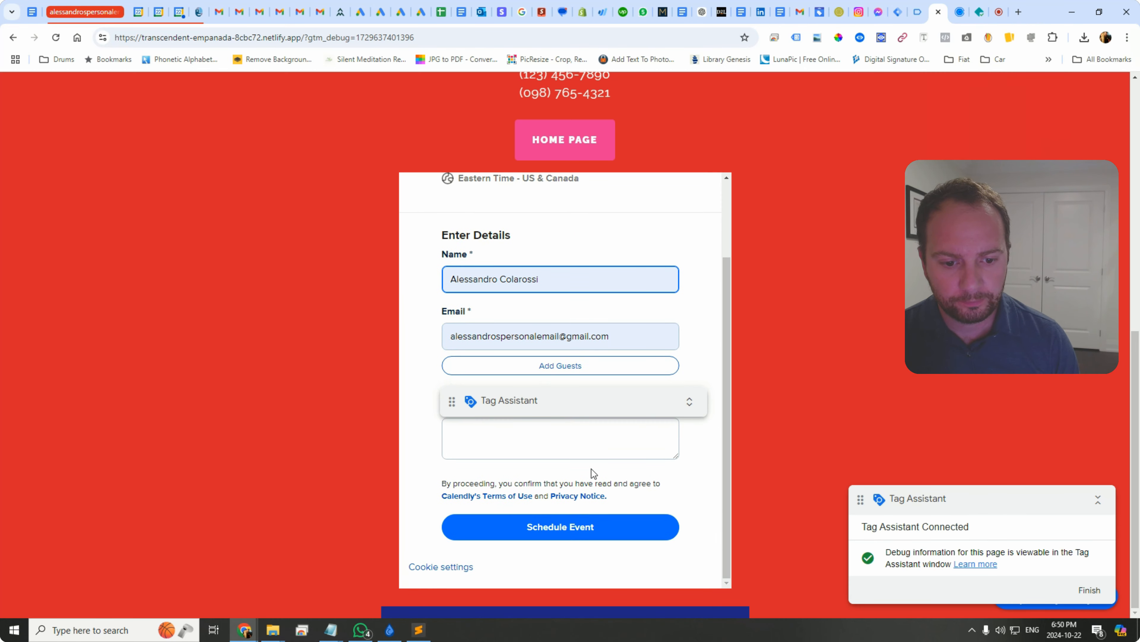
{"action": "left_click", "coordinate": [595, 524]}
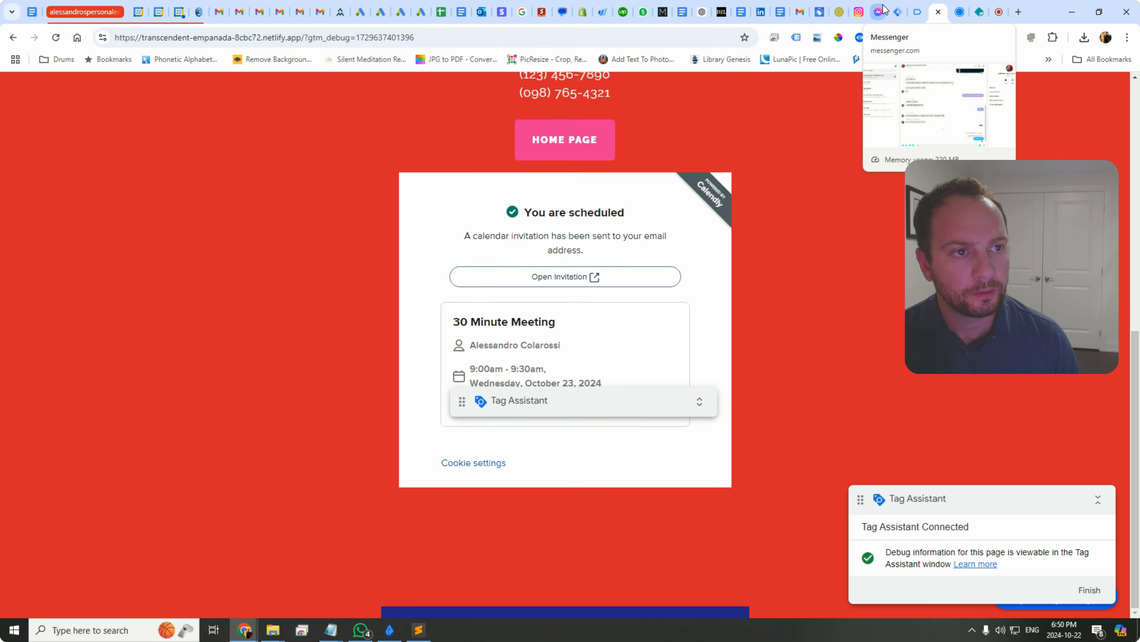
{"action": "left_click", "coordinate": [918, 12]}
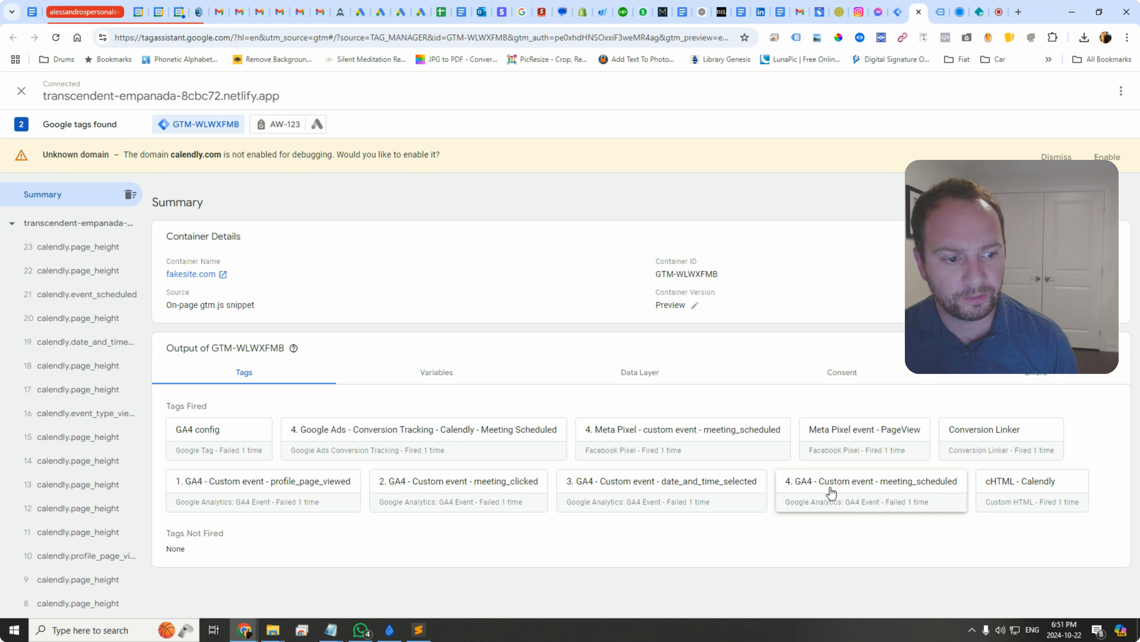
Close the finished Tag Assistant session and the test site, and return to the Tag Manager workspace overview
{"action": "left_click", "coordinate": [939, 16]}
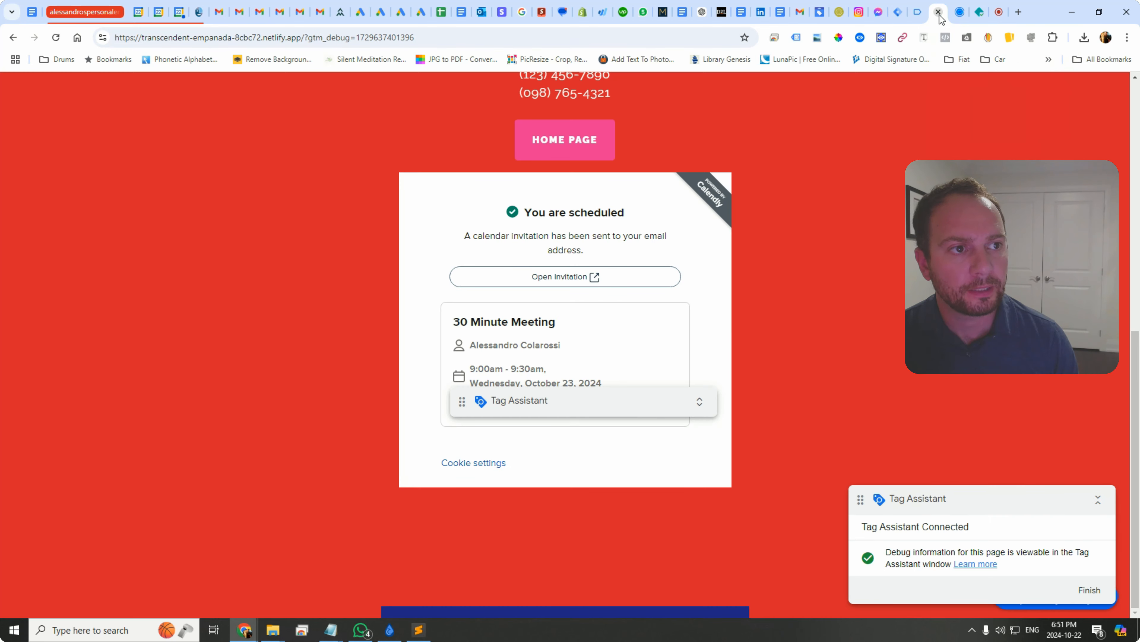
{"action": "mouse_move", "coordinate": [917, 15]}
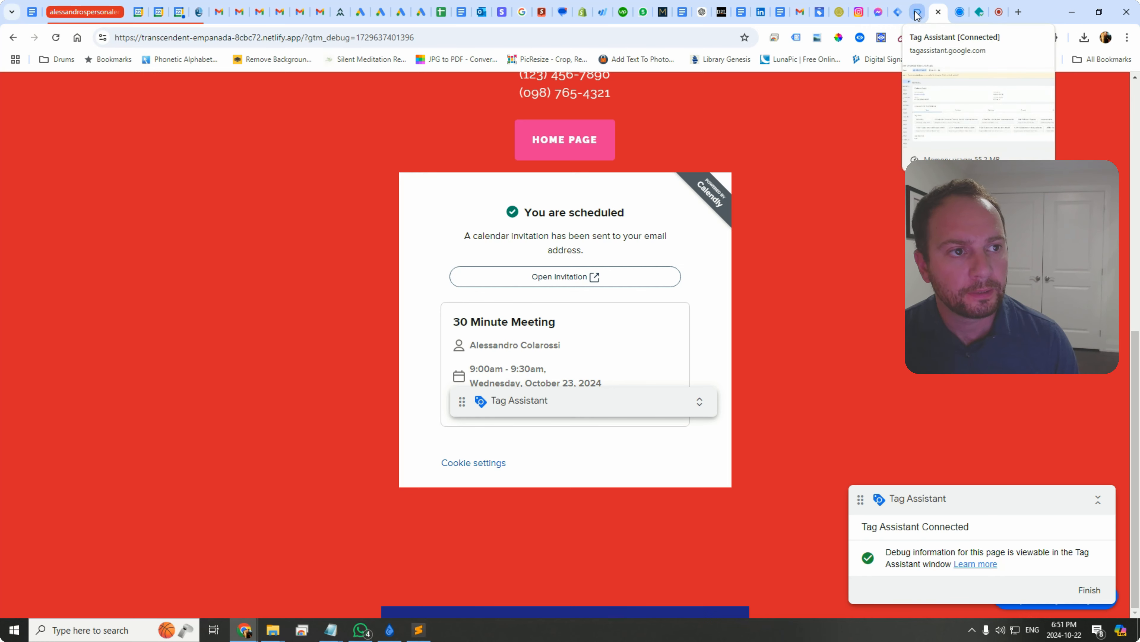
{"action": "left_click", "coordinate": [917, 14]}
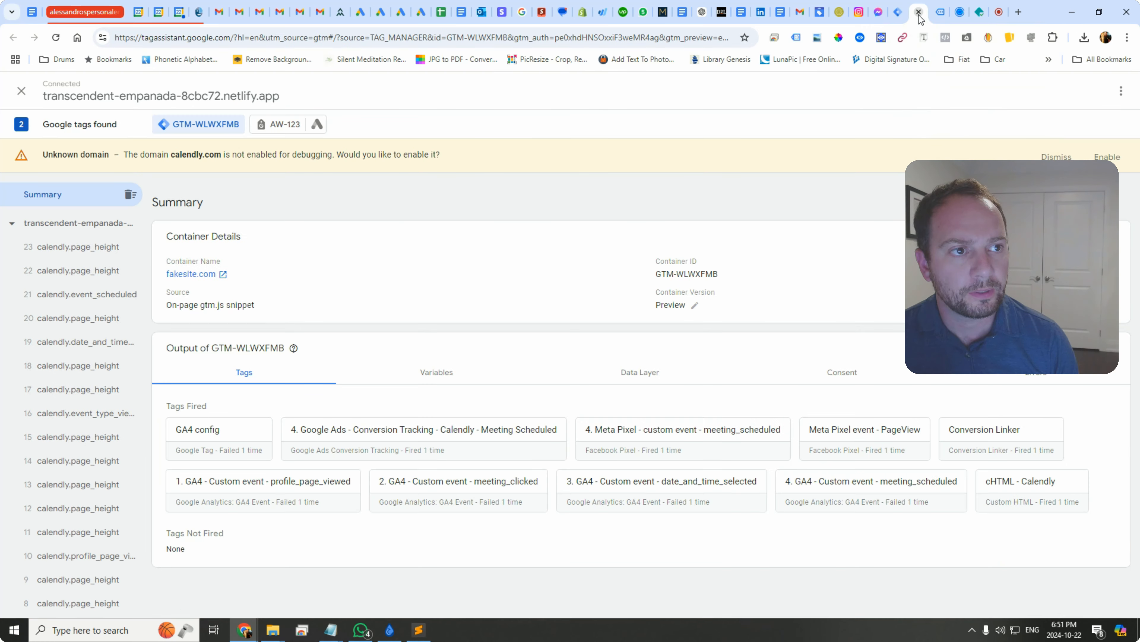
{"action": "left_click", "coordinate": [918, 13]}
{"action": "left_click", "coordinate": [919, 14]}
{"action": "left_click", "coordinate": [901, 13]}
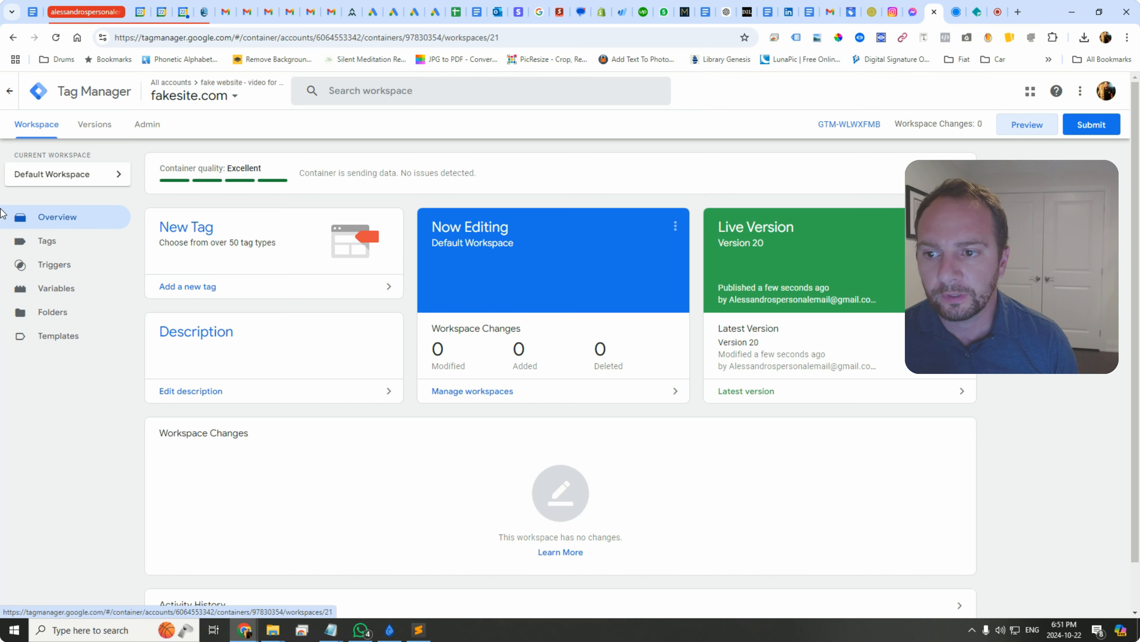
Rename the profile page view tag as "1. GA4 - Custom event - calendly profile_page_viewed" and save it
{"action": "left_click", "coordinate": [44, 241]}
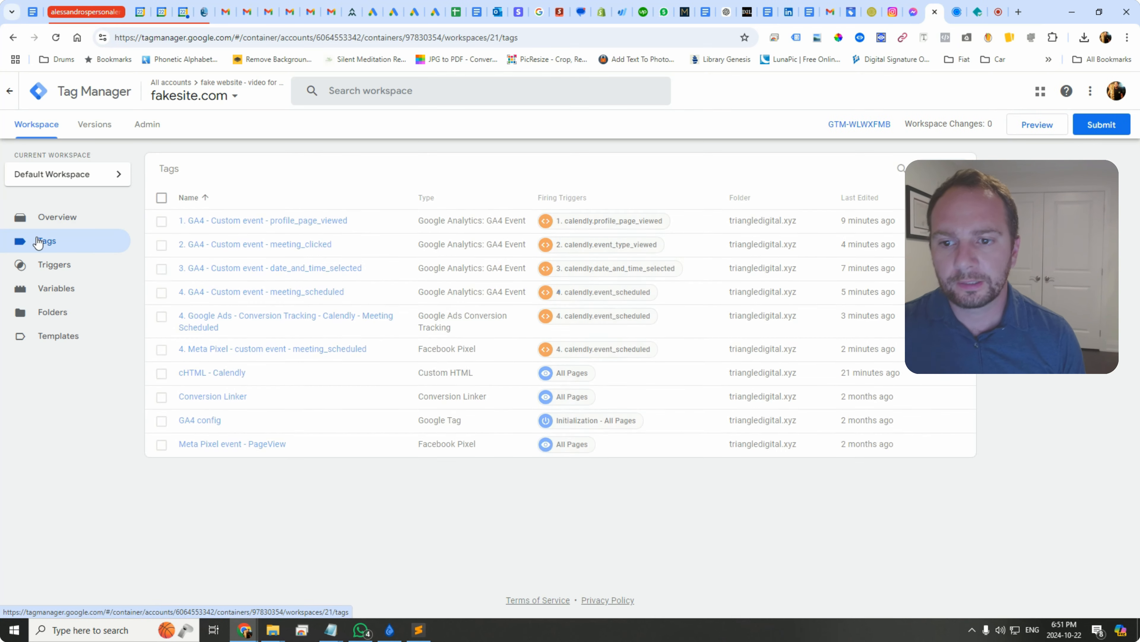
{"action": "left_click", "coordinate": [314, 221]}
{"action": "left_click", "coordinate": [458, 92]}
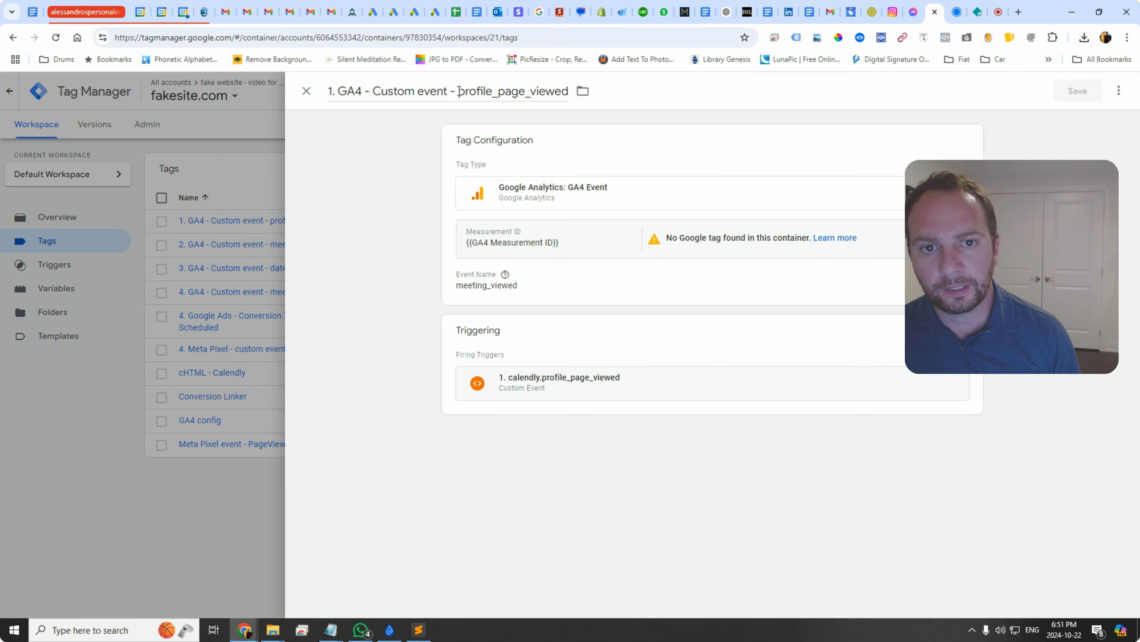
{"action": "type", "text": "calendly"}
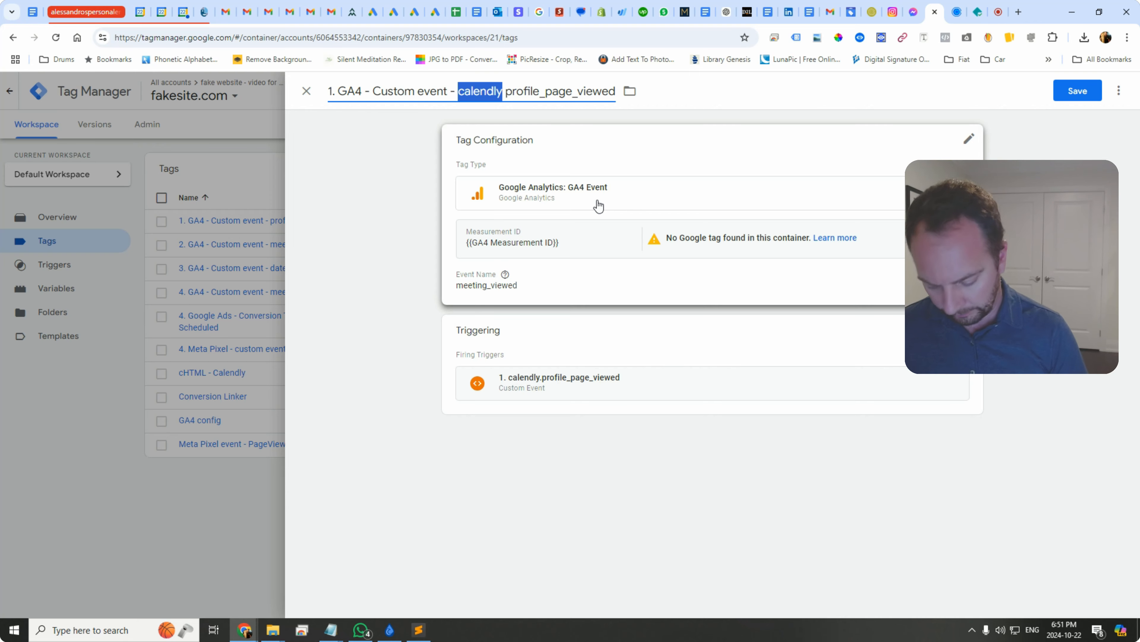
{"action": "left_click", "coordinate": [1073, 92]}
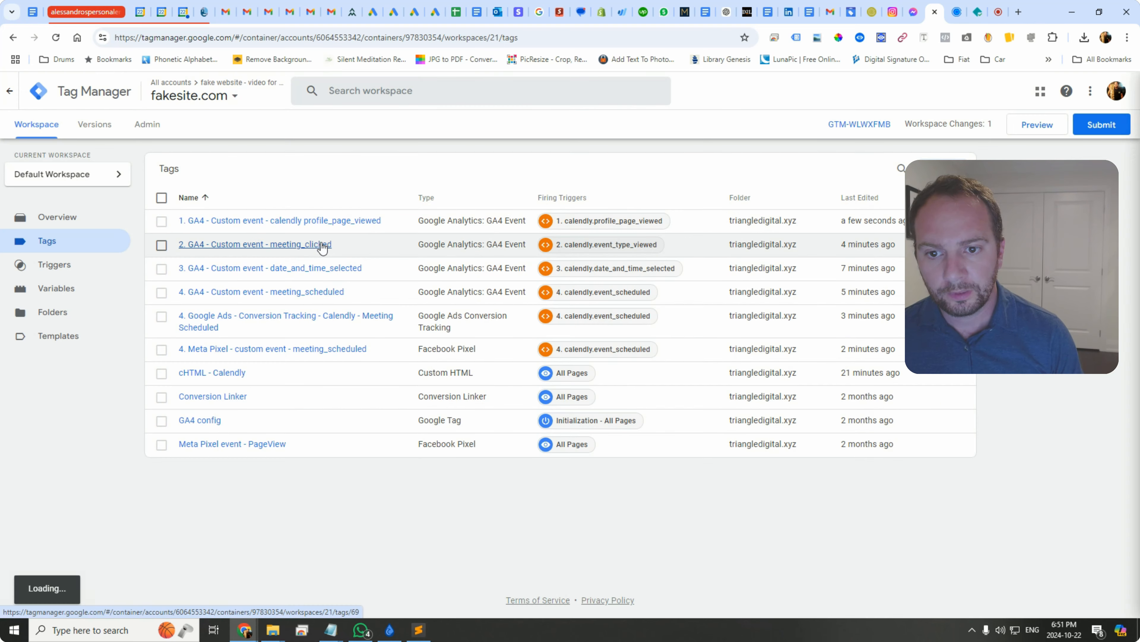
Rename the meeting_clicked tag as "2. GA4 - Custom event - calendly meeting_clicked" and save it
{"action": "left_click", "coordinate": [332, 245]}
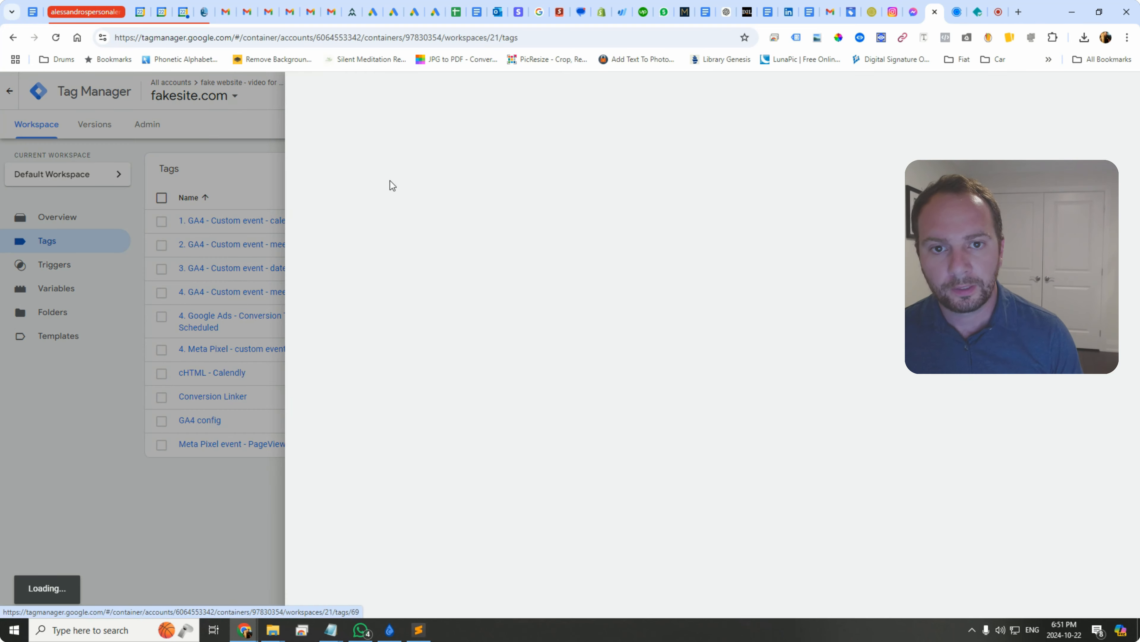
{"action": "left_click", "coordinate": [459, 92]}
{"action": "key", "text": "BackSpace"}
{"action": "type", "text": "calendly meeting_clicked"}
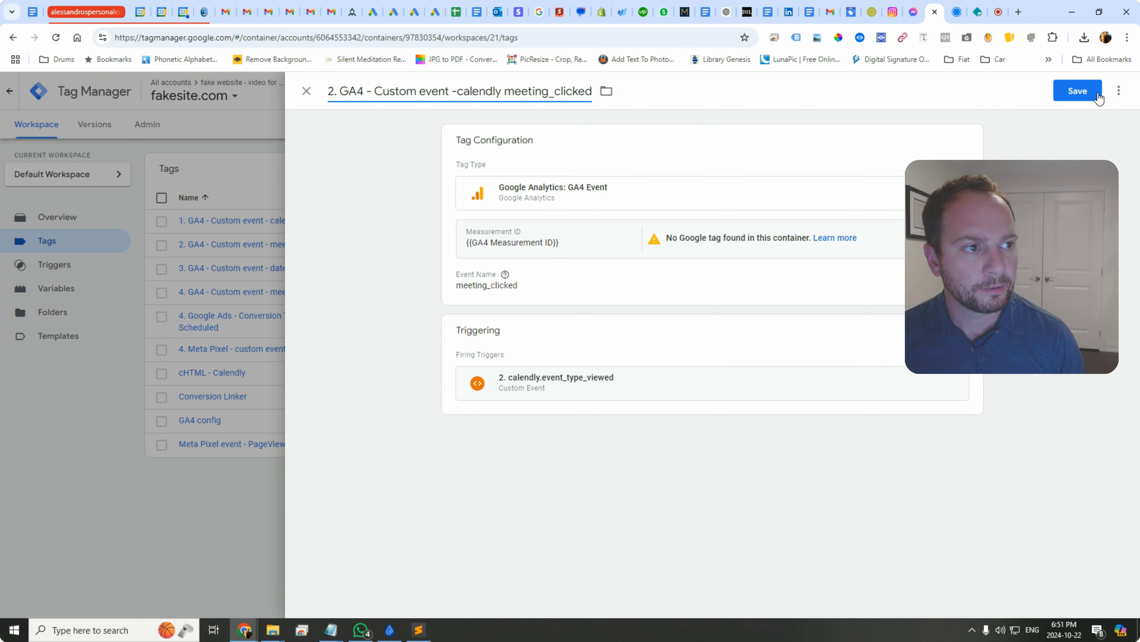
{"action": "left_click", "coordinate": [1098, 96]}
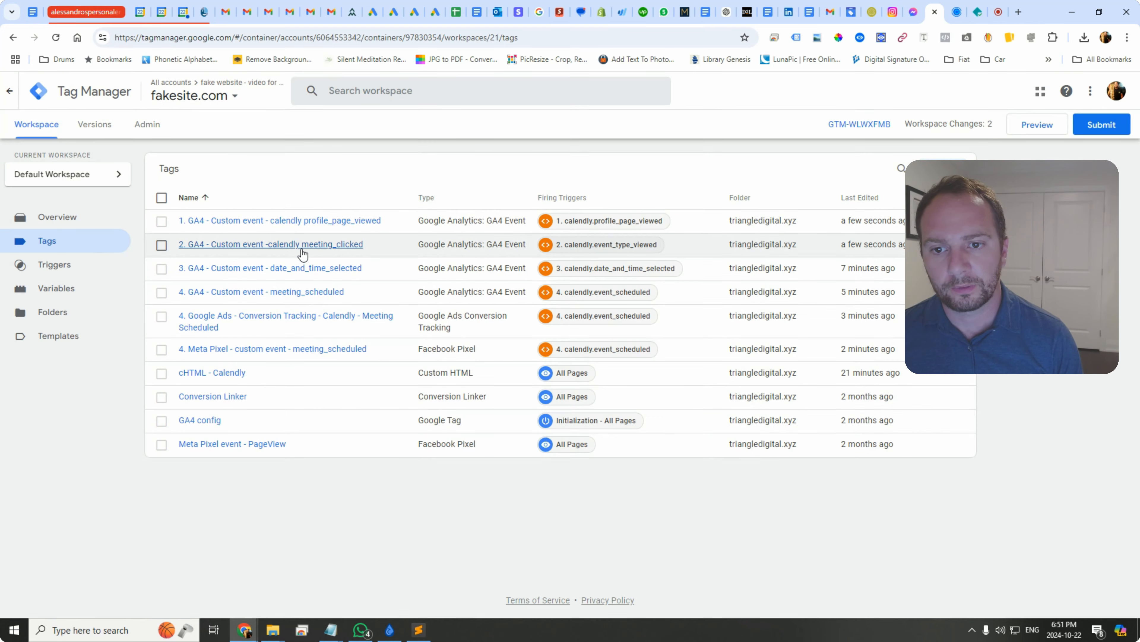
{"action": "left_click", "coordinate": [303, 254]}
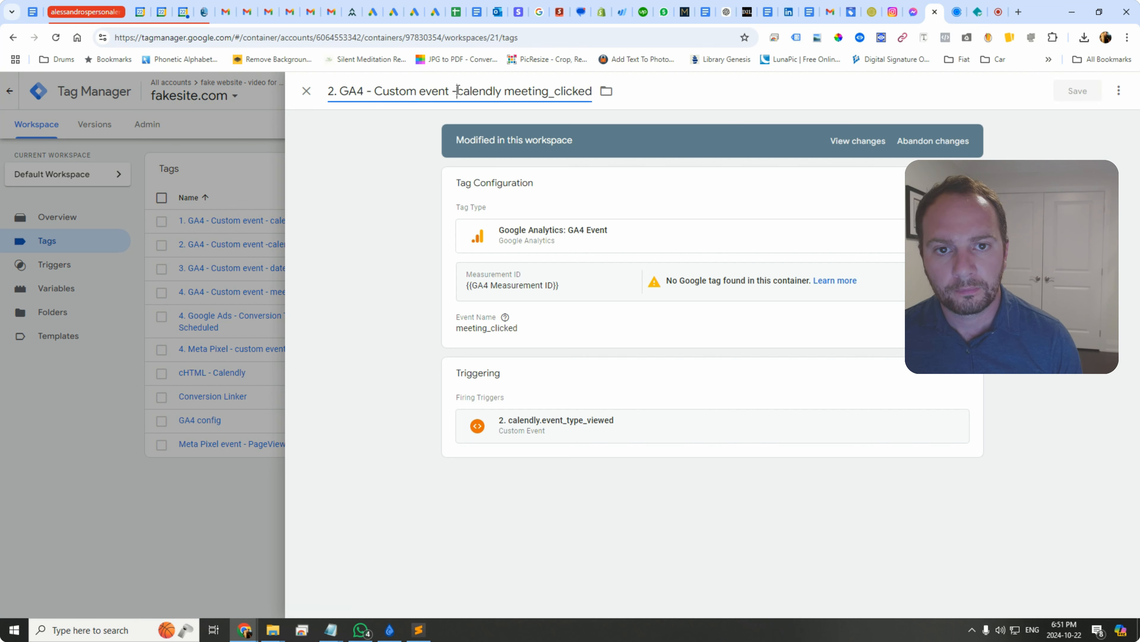
{"action": "left_click", "coordinate": [1067, 86]}
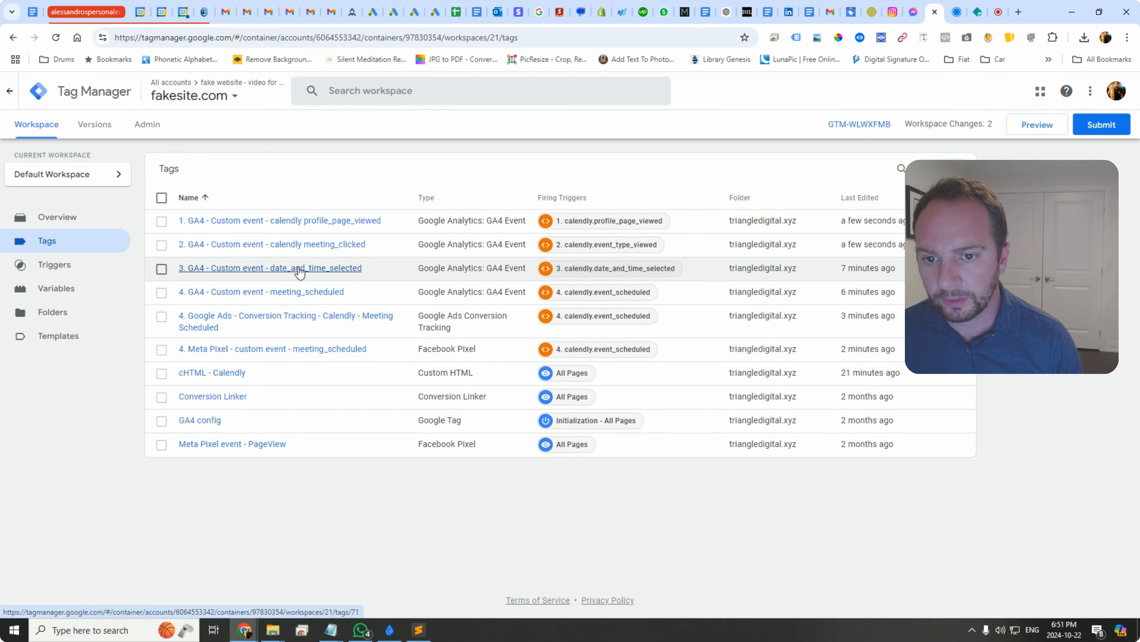
Rename the date_and_time_selected tag as "3. GA4 - Custom event - calendly date_and_time_selected" and save it
{"action": "left_click", "coordinate": [300, 269]}
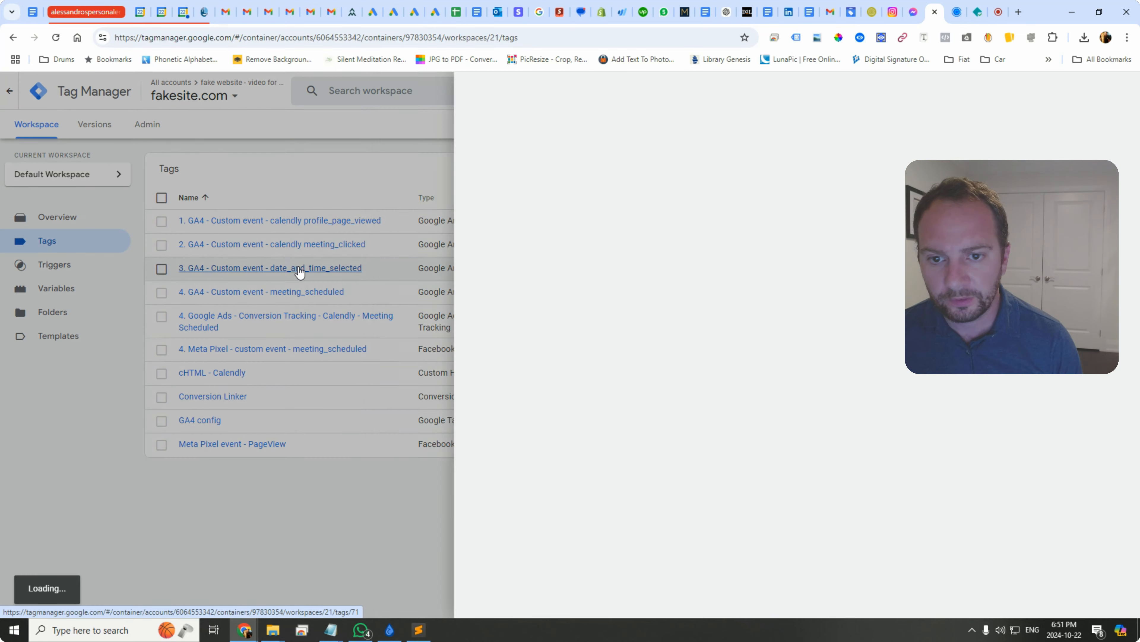
{"action": "left_click", "coordinate": [467, 92]}
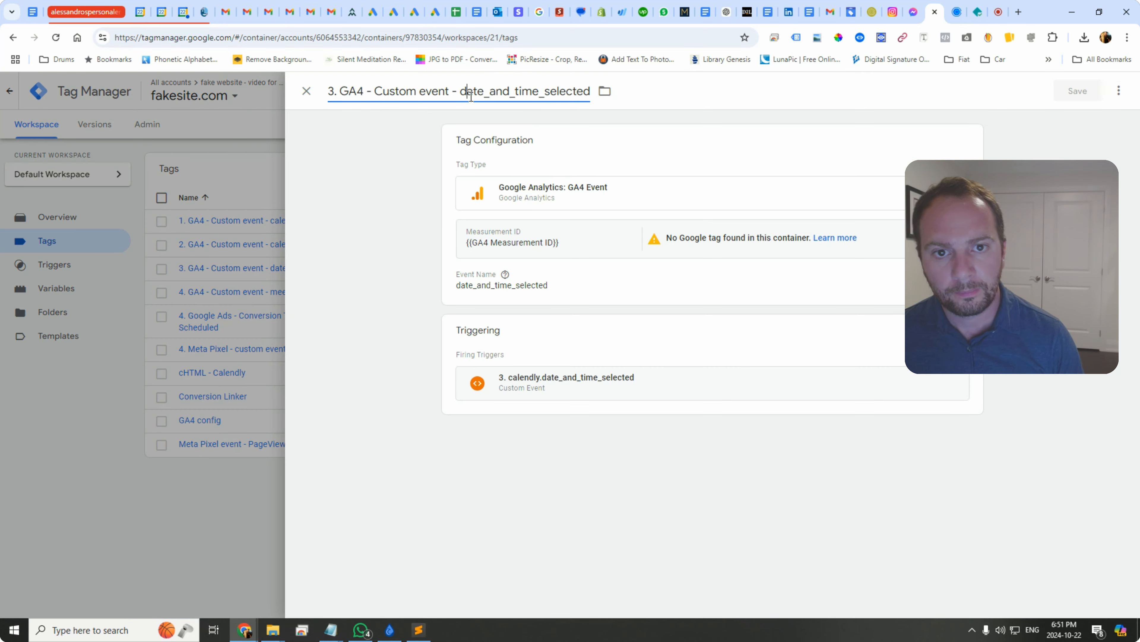
{"action": "type", "text": "calendly"}
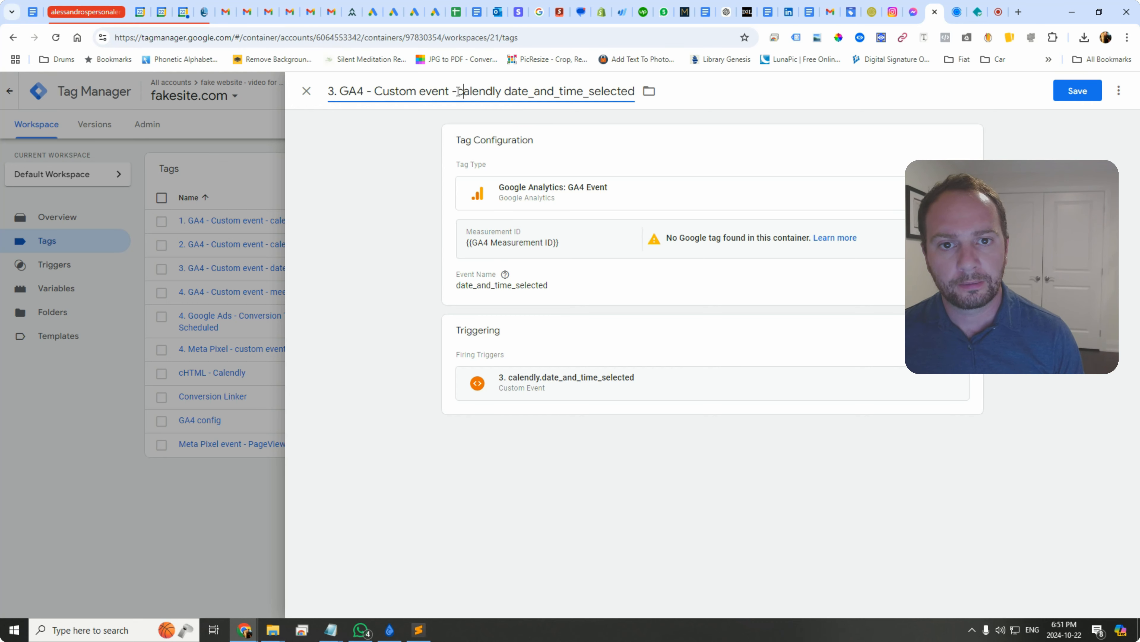
{"action": "left_click", "coordinate": [1064, 90]}
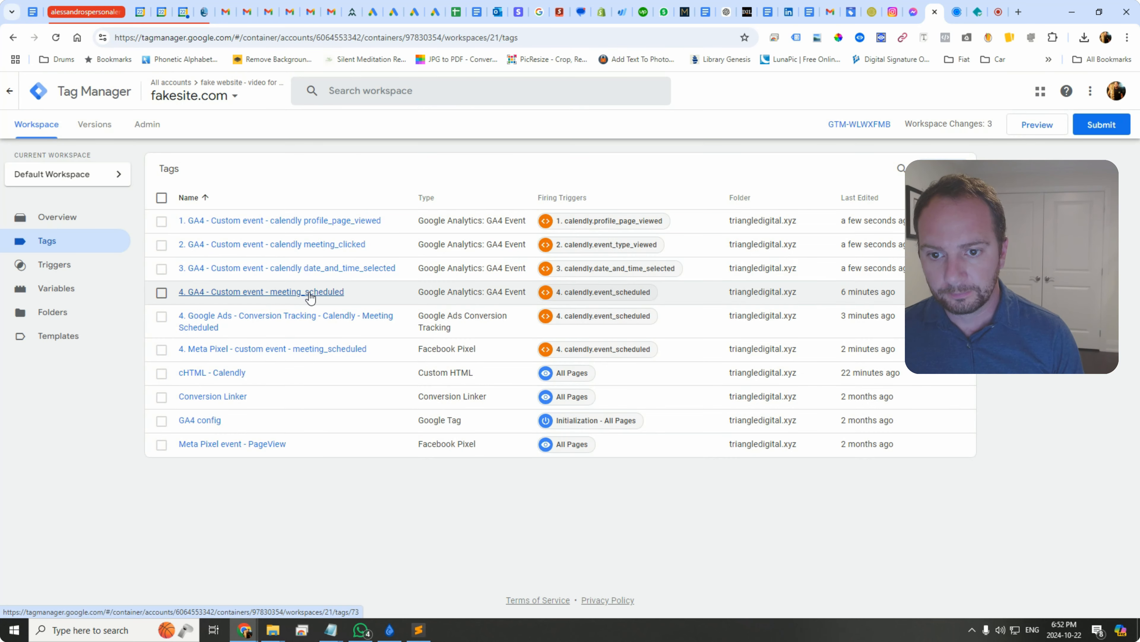
Rename the GA4 meeting_scheduled tag as "4. GA4 - Custom event -calendly meeting_scheduled" and save it
{"action": "left_click", "coordinate": [309, 293]}
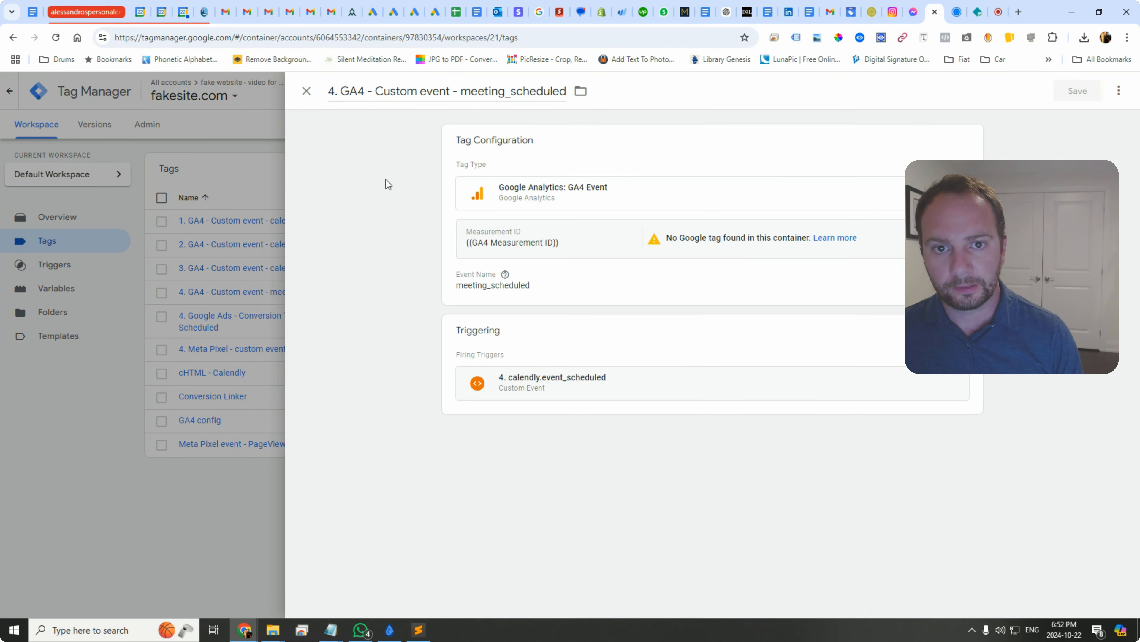
{"action": "left_click", "coordinate": [464, 91]}
{"action": "type", "text": "calendly"}
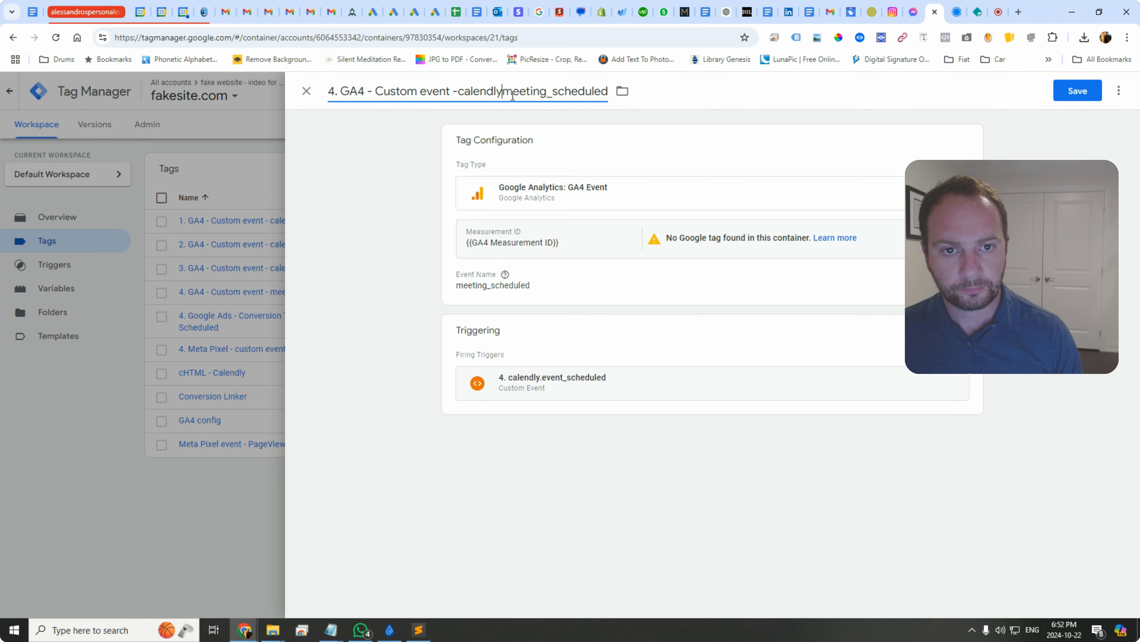
{"action": "left_click", "coordinate": [1078, 91]}
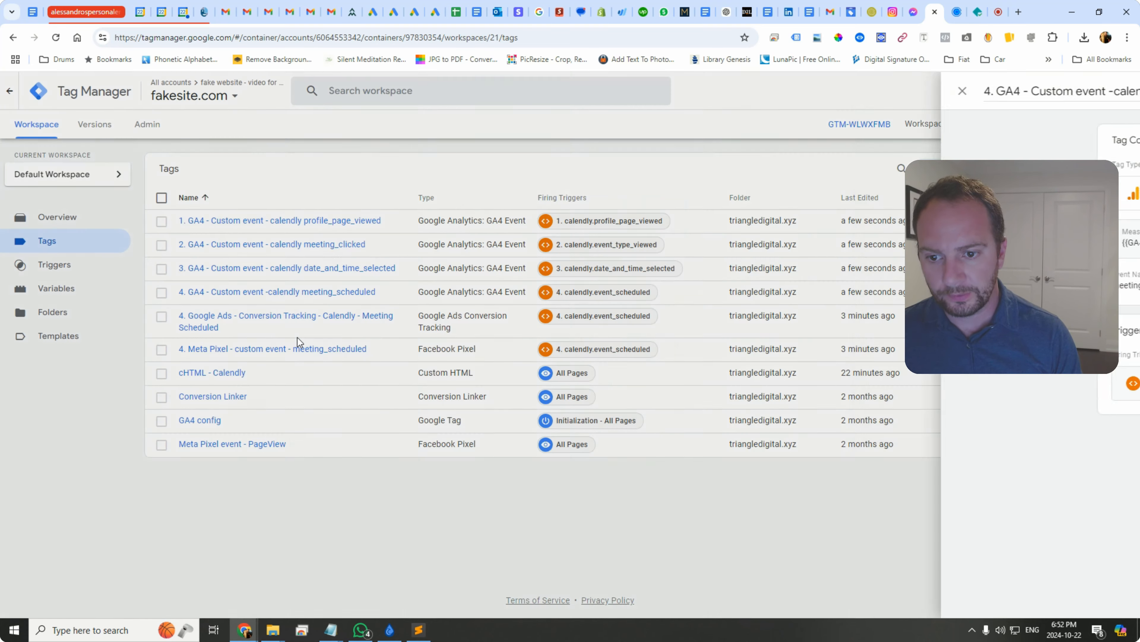
Rename the Meta Pixel meeting_scheduled tag as "4. Meta Pixel - custom event -calendly meeting_scheduled" and save it
{"action": "left_click", "coordinate": [297, 349]}
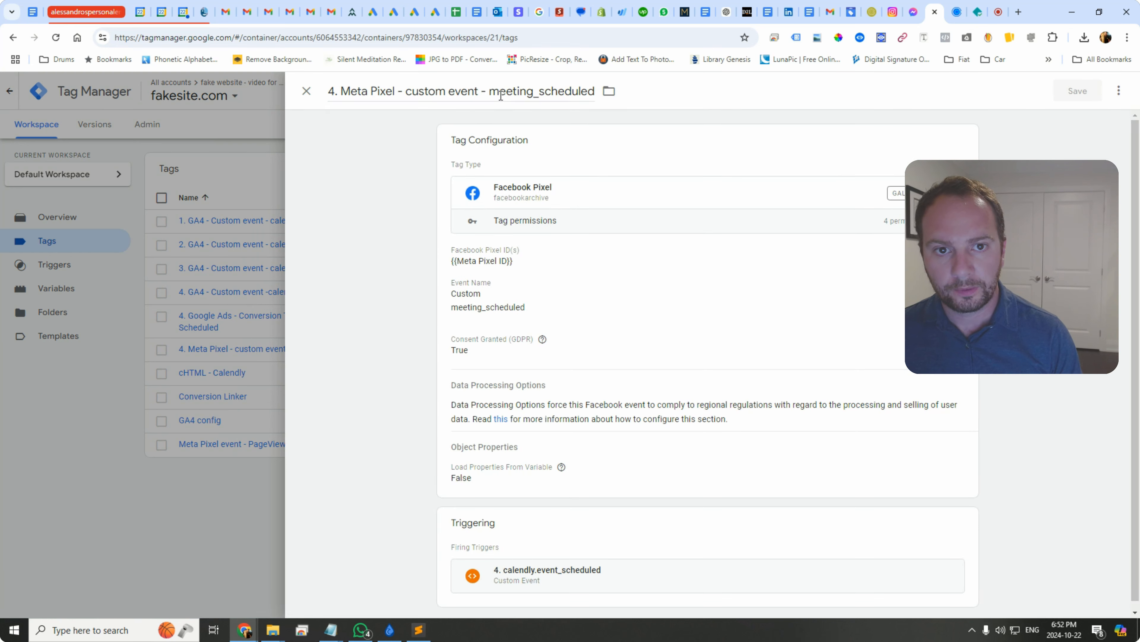
{"action": "left_click", "coordinate": [492, 96]}
{"action": "key", "text": "BackSpace"}
{"action": "type", "text": "calendly"}
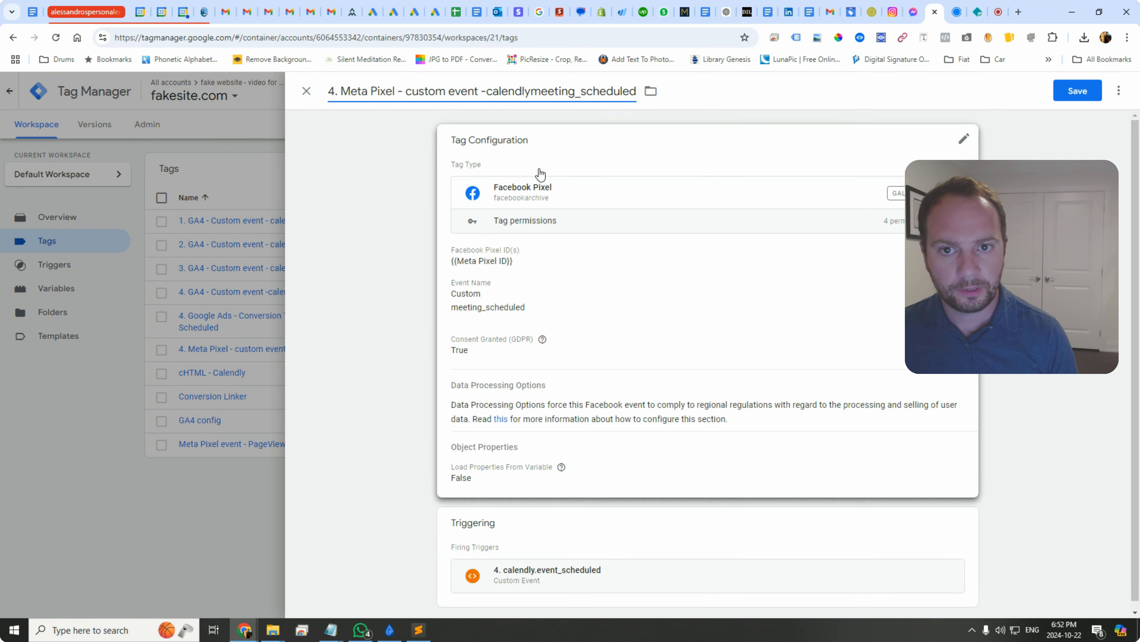
{"action": "left_click", "coordinate": [1067, 92]}
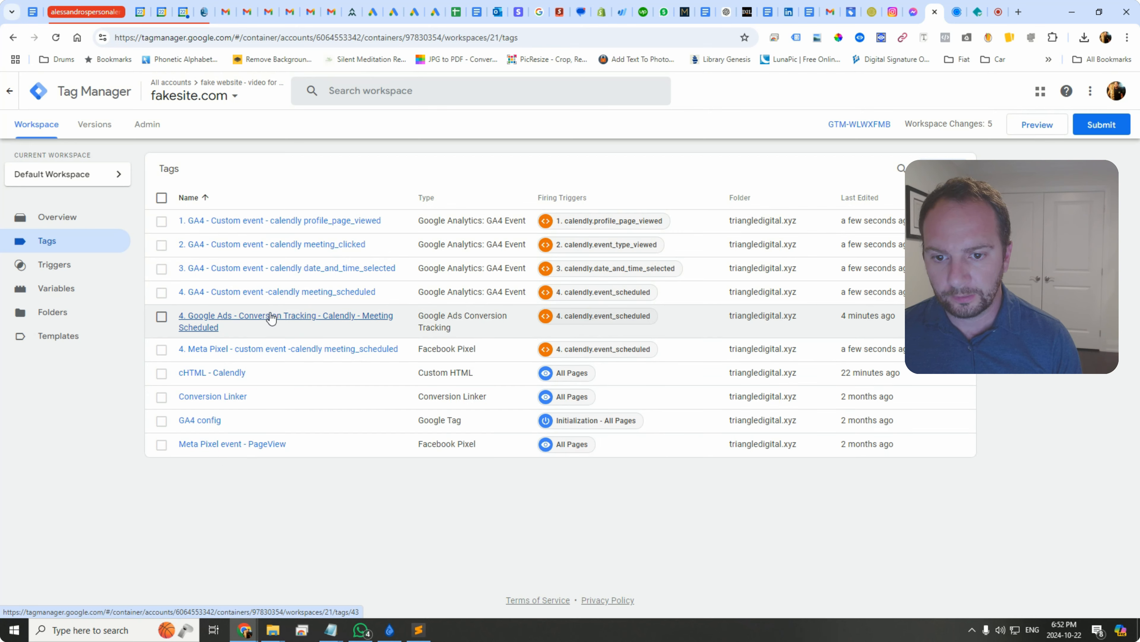
Change the ending of the Google Ads conversion tag's name to "calendly - meeting_scheduled"
{"action": "left_click", "coordinate": [323, 317]}
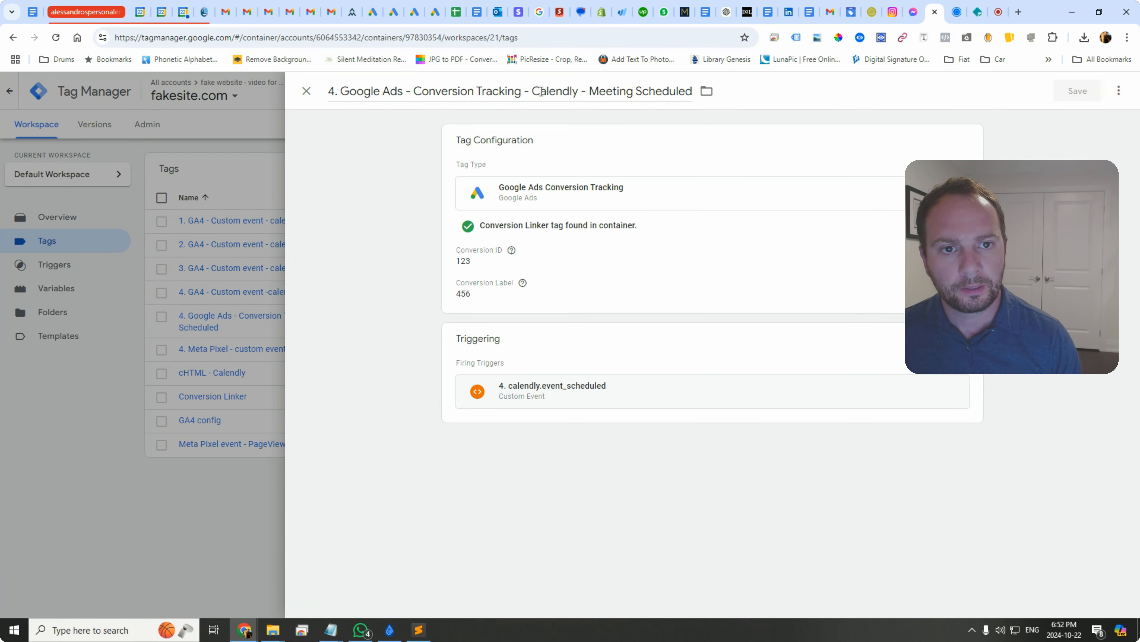
{"action": "left_click", "coordinate": [542, 91]}
{"action": "key", "text": "shift+Left"}
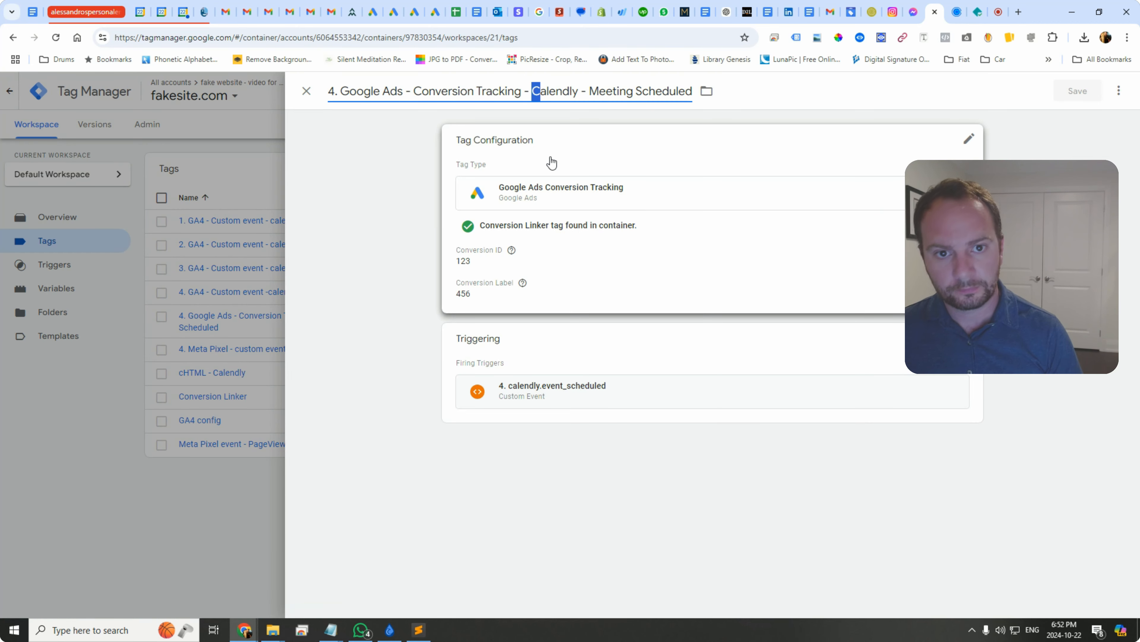
{"action": "type", "text": "m"}
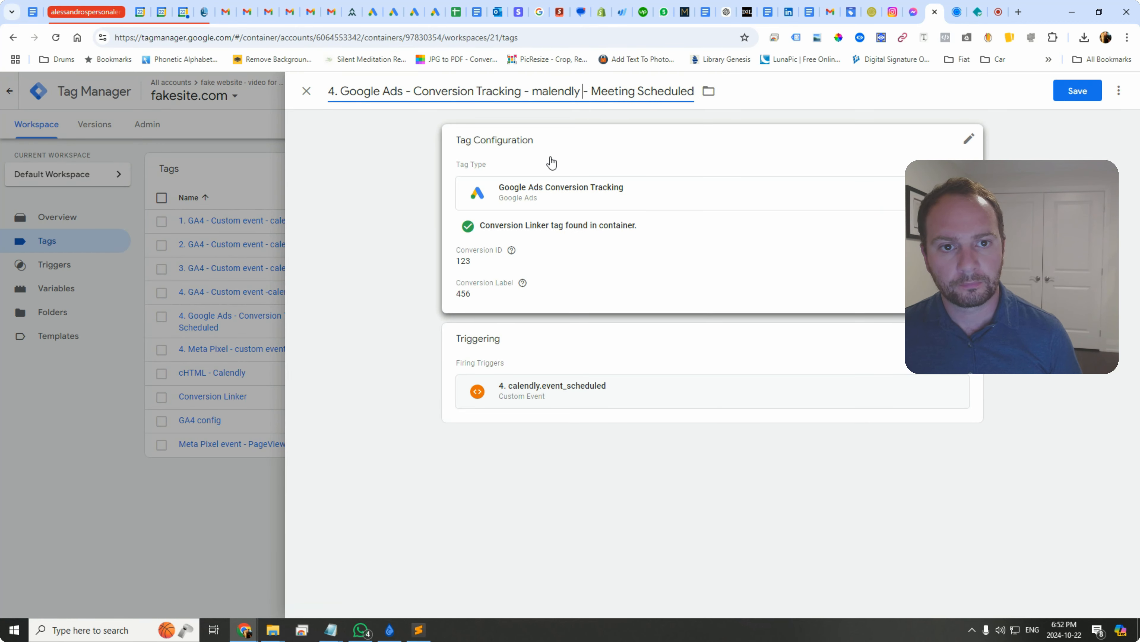
{"action": "key", "text": "shift+Left"}
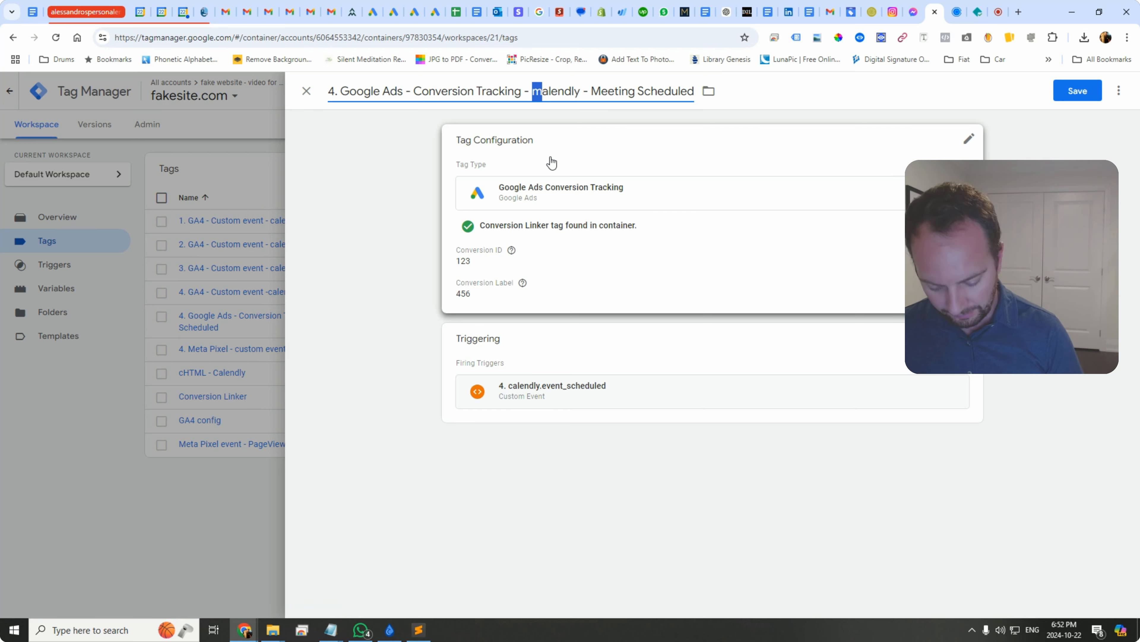
{"action": "type", "text": "c"}
{"action": "key", "text": "Right"}
{"action": "key", "text": "Right"}
{"action": "key", "text": "Right"}
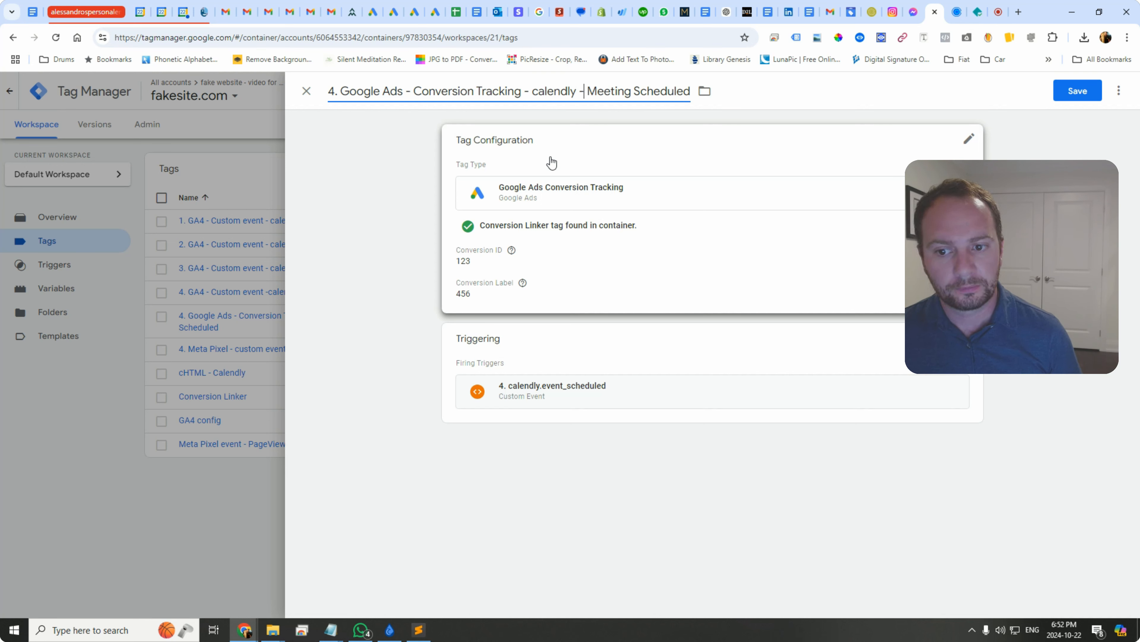
{"action": "key", "text": "shift+Left"}
{"action": "type", "text": "m"}
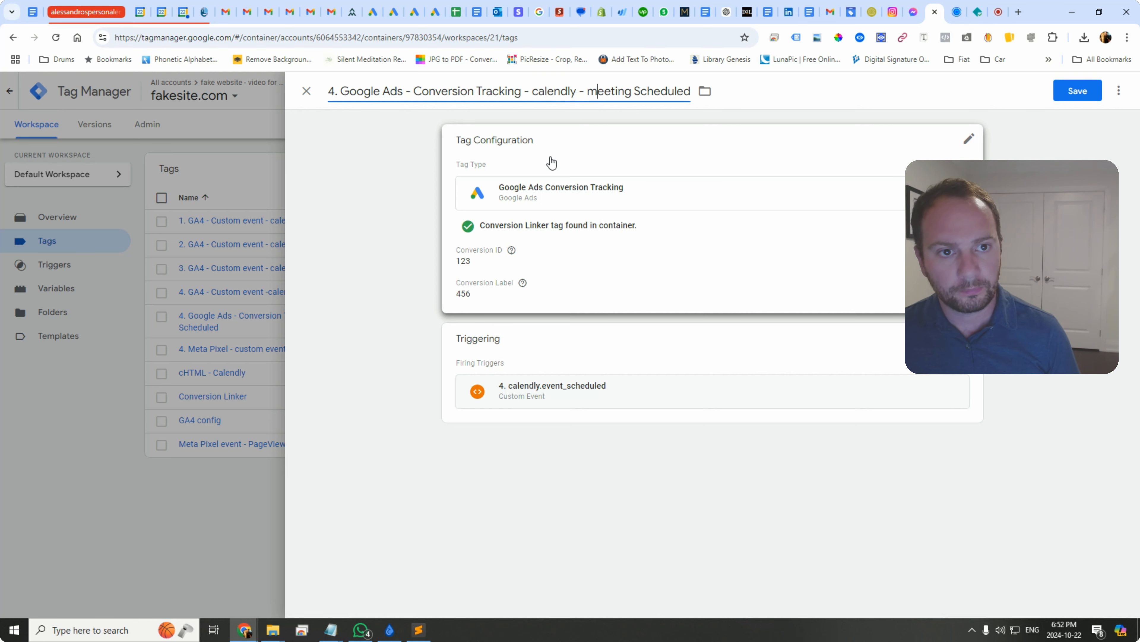
{"action": "key", "text": "Right"}
{"action": "key", "text": "Right"}
{"action": "key", "text": "Right"}
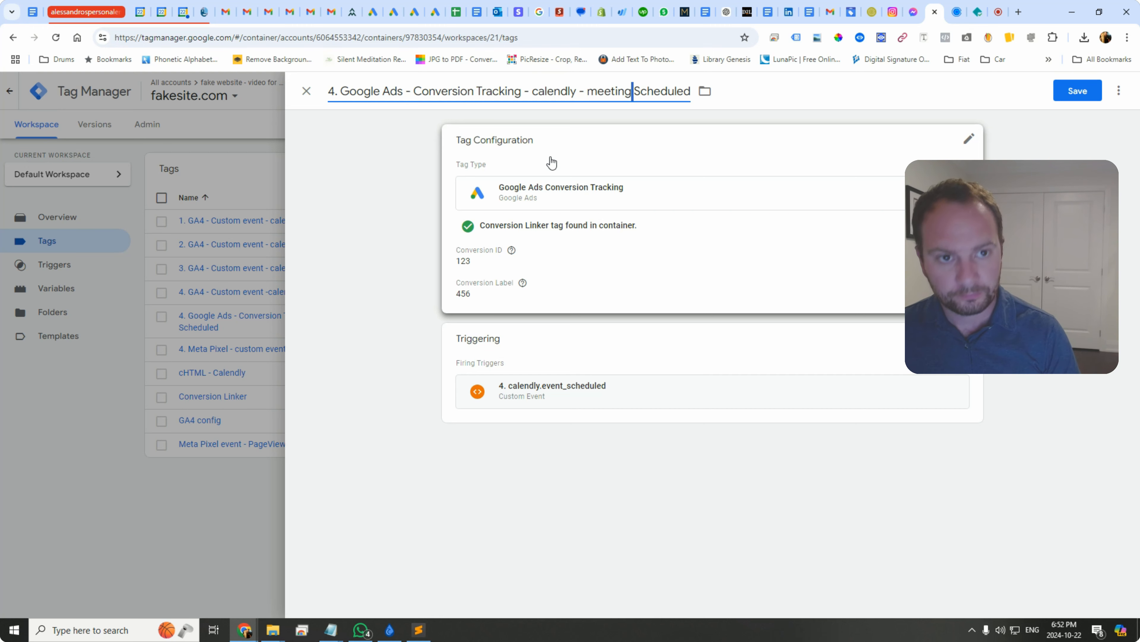
{"action": "key", "text": "shift+Right"}
{"action": "type", "text": "_"}
{"action": "key", "text": "shift+Right"}
{"action": "type", "text": "s"}
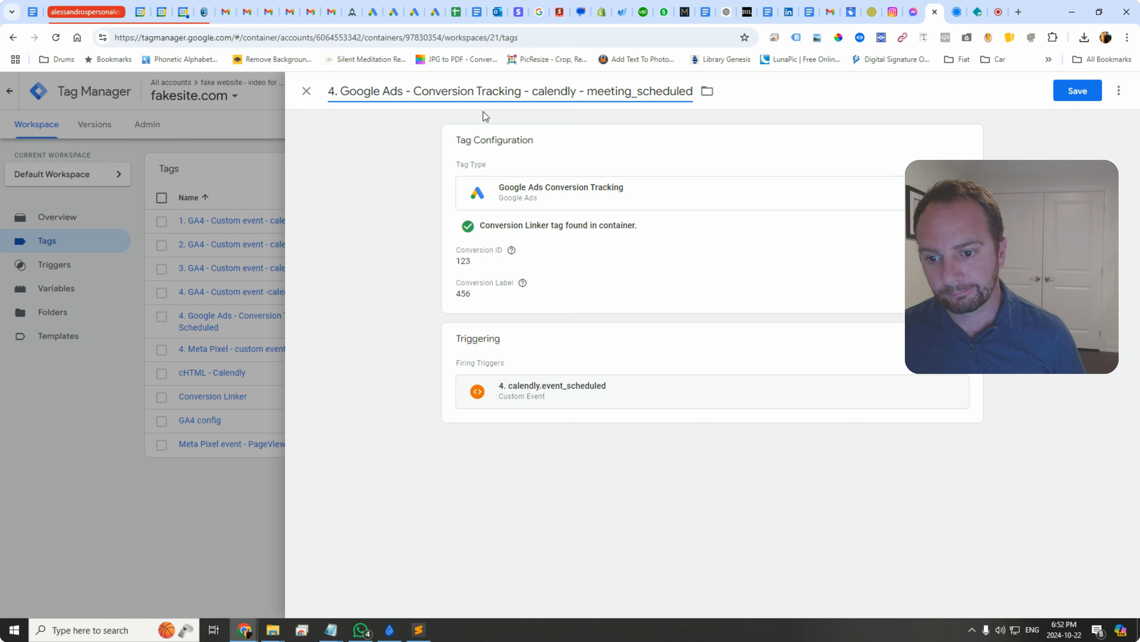
Lowercase the start of the Google Ads tag's name to "4. google ads - conversion tracking" and save the tag
{"action": "left_click", "coordinate": [413, 91]}
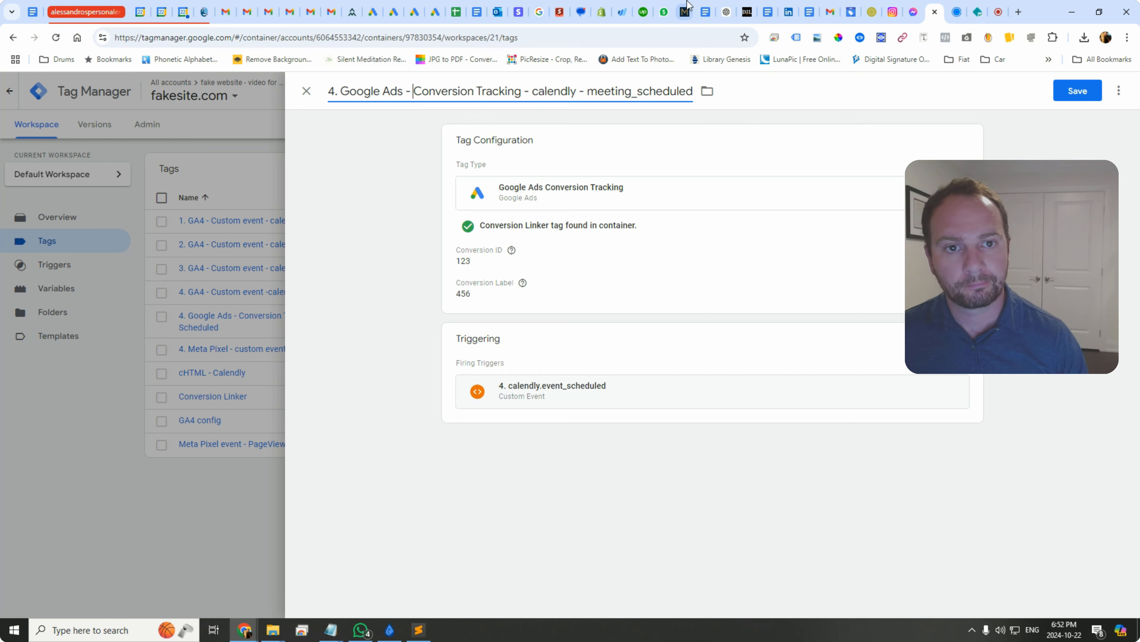
{"action": "key", "text": "shift+Right"}
{"action": "type", "text": "c"}
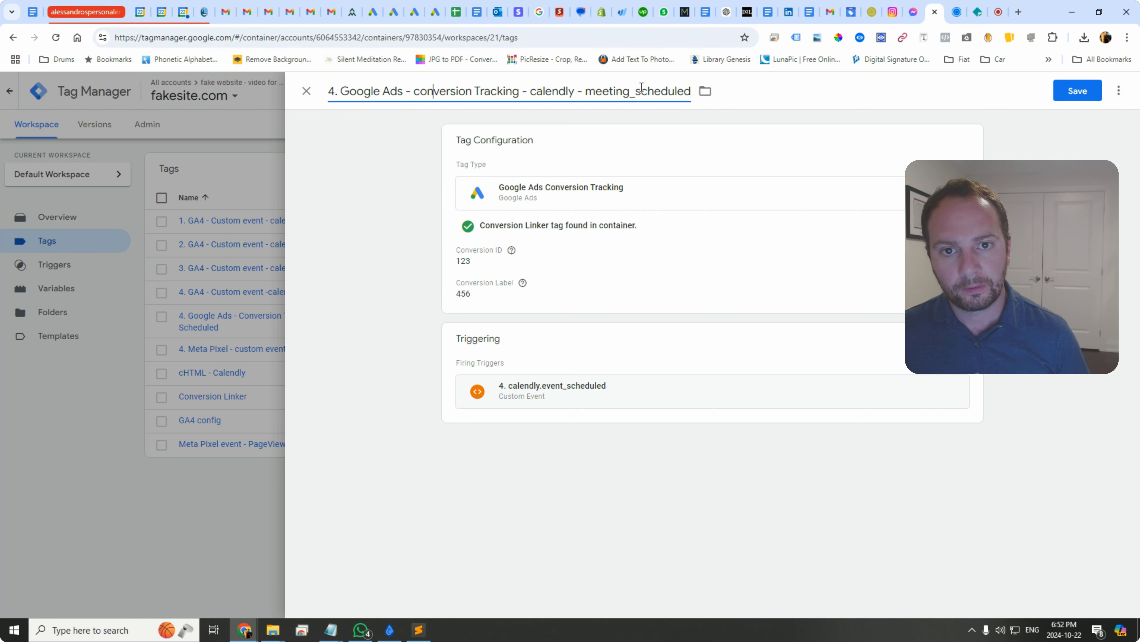
{"action": "key", "text": "Right"}
{"action": "key", "text": "Right"}
{"action": "key", "text": "Right"}
{"action": "key", "text": "shift+Right"}
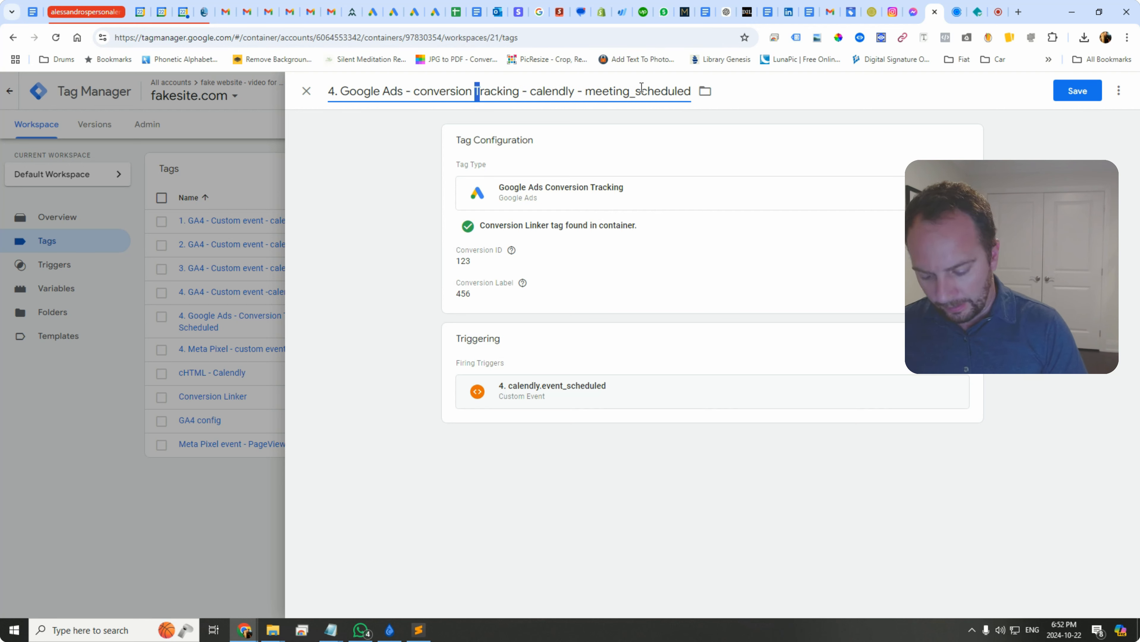
{"action": "type", "text": "t"}
{"action": "key", "text": "Left"}
{"action": "key", "text": "Left"}
{"action": "key", "text": "Left"}
{"action": "key", "text": "Left"}
{"action": "key", "text": "Left"}
{"action": "key", "text": "Left"}
{"action": "key", "text": "Left"}
{"action": "key", "text": "Left"}
{"action": "key", "text": "Left"}
{"action": "key", "text": "Left"}
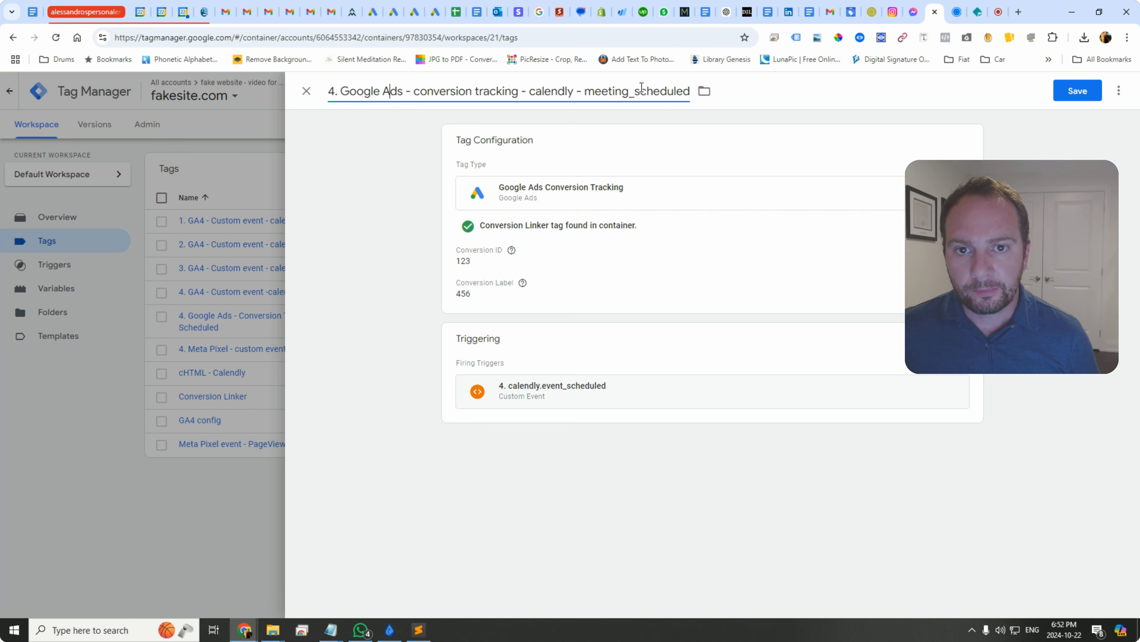
{"action": "key", "text": "Left"}
{"action": "key", "text": "Left"}
{"action": "key", "text": "Left"}
{"action": "key", "text": "Left"}
{"action": "key", "text": "Left"}
{"action": "key", "text": "Left"}
{"action": "key", "text": "Left"}
{"action": "key", "text": "Left"}
{"action": "key", "text": "shift+Right"}
{"action": "type", "text": "a"}
{"action": "key", "text": "Left"}
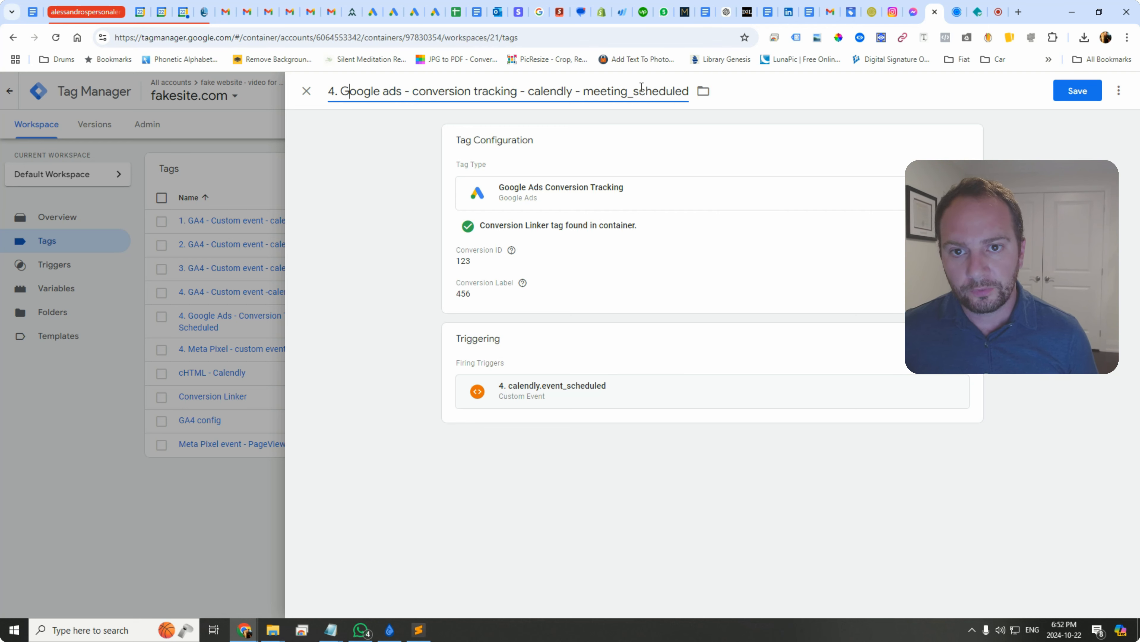
{"action": "key", "text": "shift+Left"}
{"action": "type", "text": "g"}
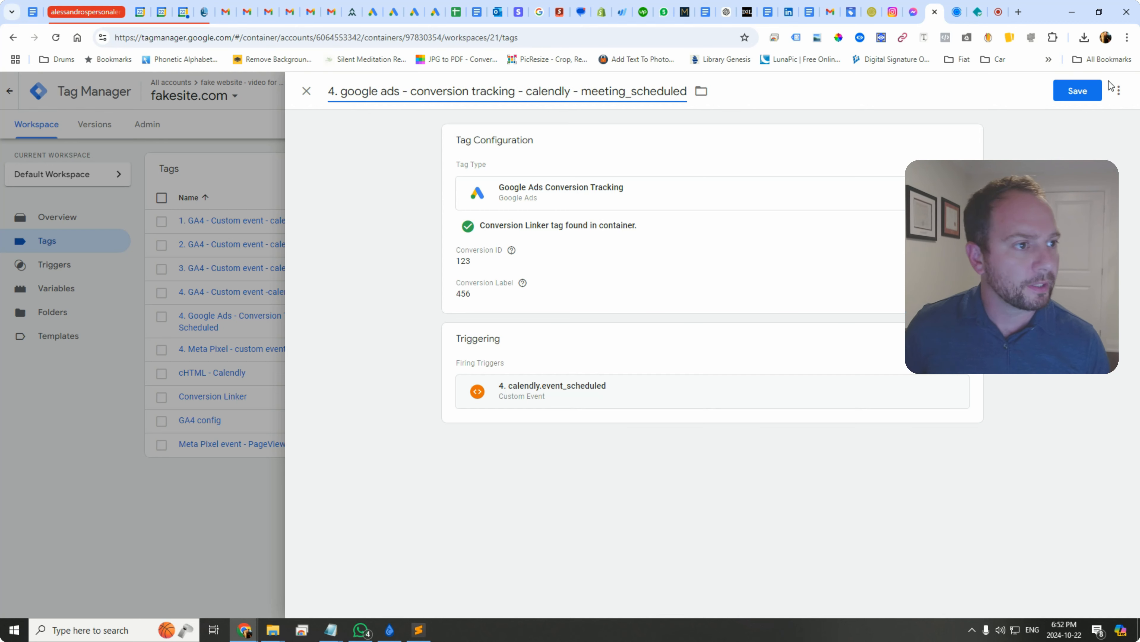
{"action": "left_click", "coordinate": [1072, 92]}
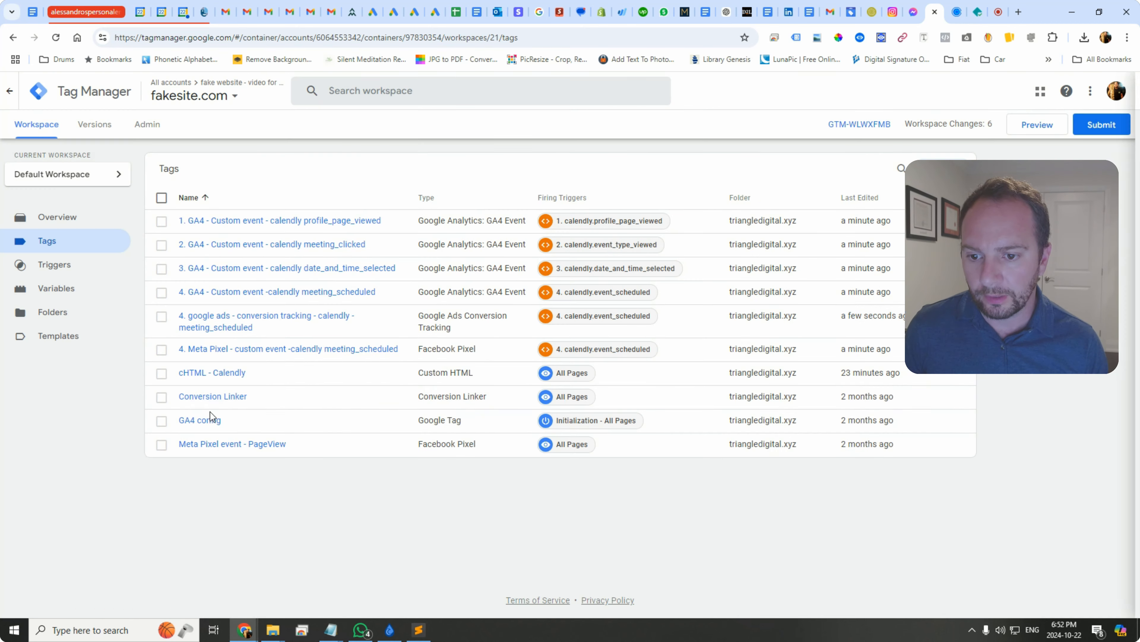
Rename the Calendly Custom HTML tag as "cHTML - calendly" and save it
{"action": "left_click", "coordinate": [210, 373]}
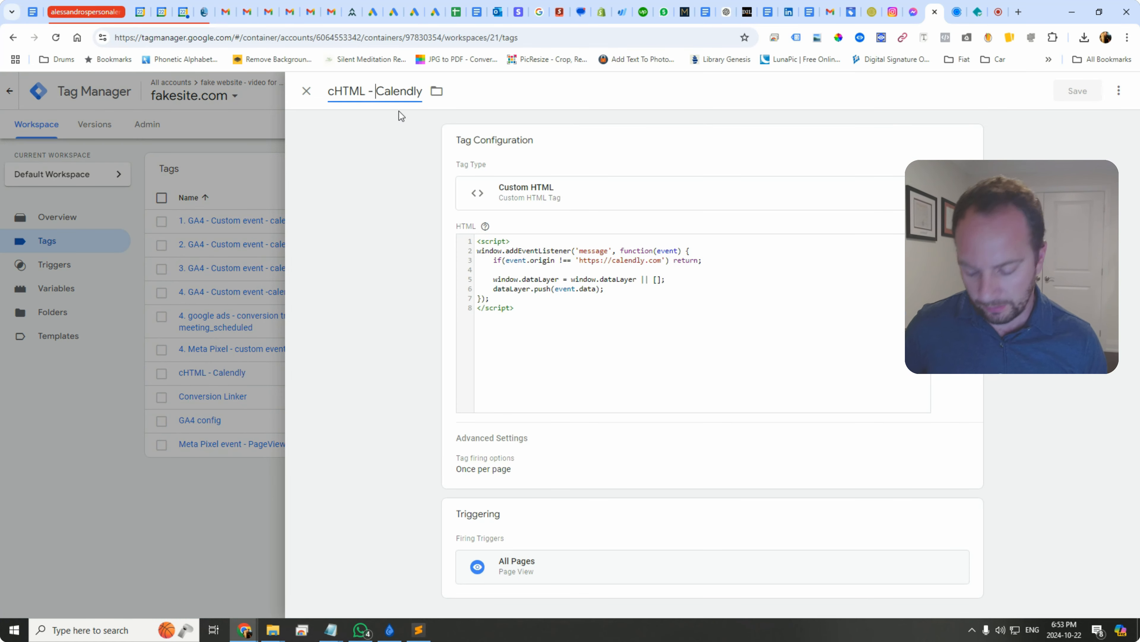
{"action": "key", "text": "Delete"}
{"action": "type", "text": "c"}
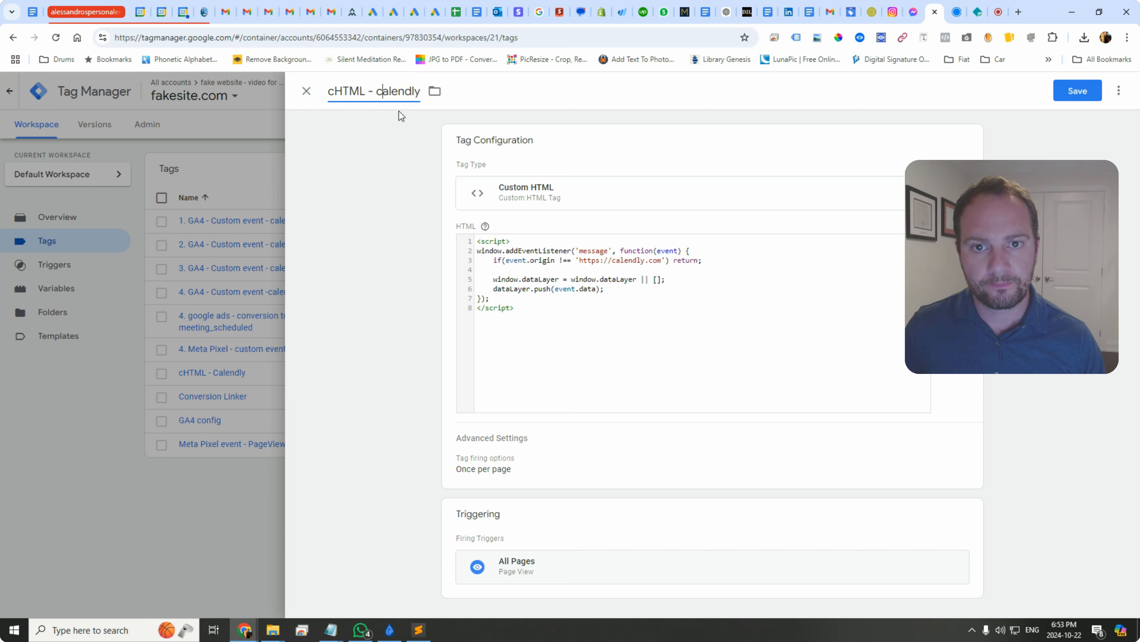
{"action": "left_click", "coordinate": [1066, 94]}
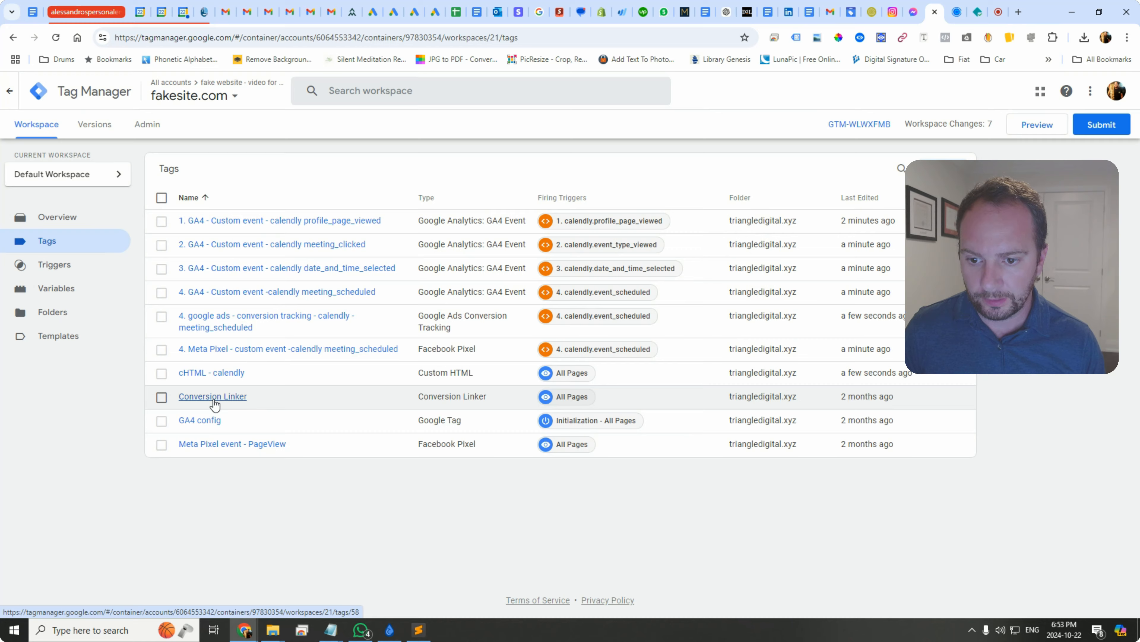
Rename the Meta Pixel PageView tag as "meta pixel event - page view" and save it
{"action": "left_click", "coordinate": [229, 447]}
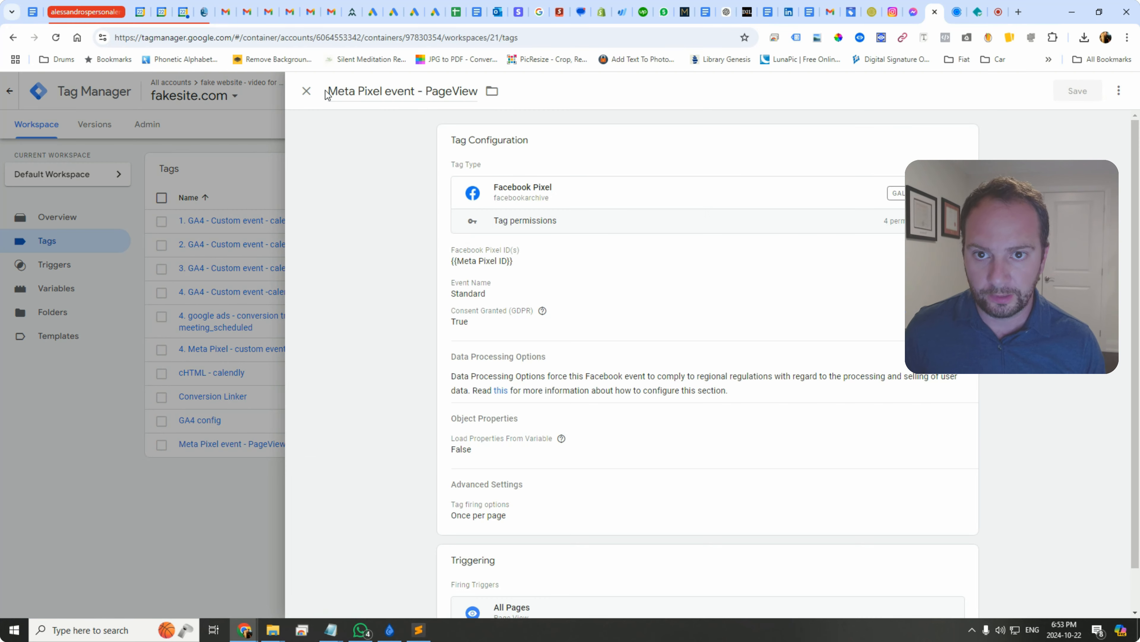
{"action": "left_click", "coordinate": [326, 94]}
{"action": "type", "text": "m"}
{"action": "key", "text": "Right"}
{"action": "key", "text": "Right"}
{"action": "key", "text": "Right"}
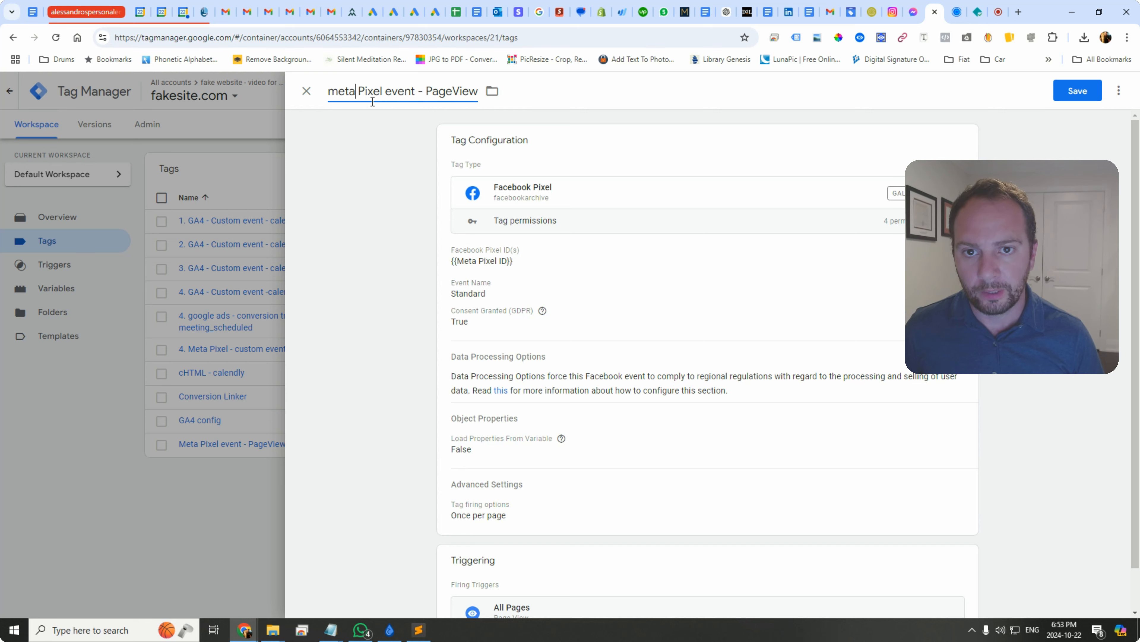
{"action": "type", "text": "p"}
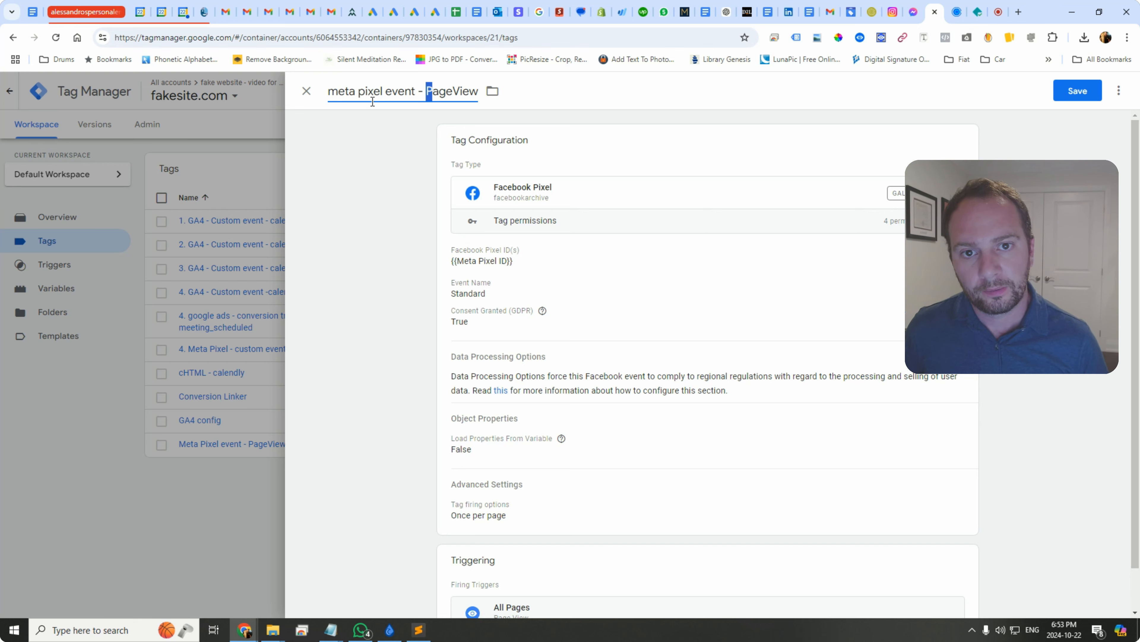
{"action": "type", "text": "p"}
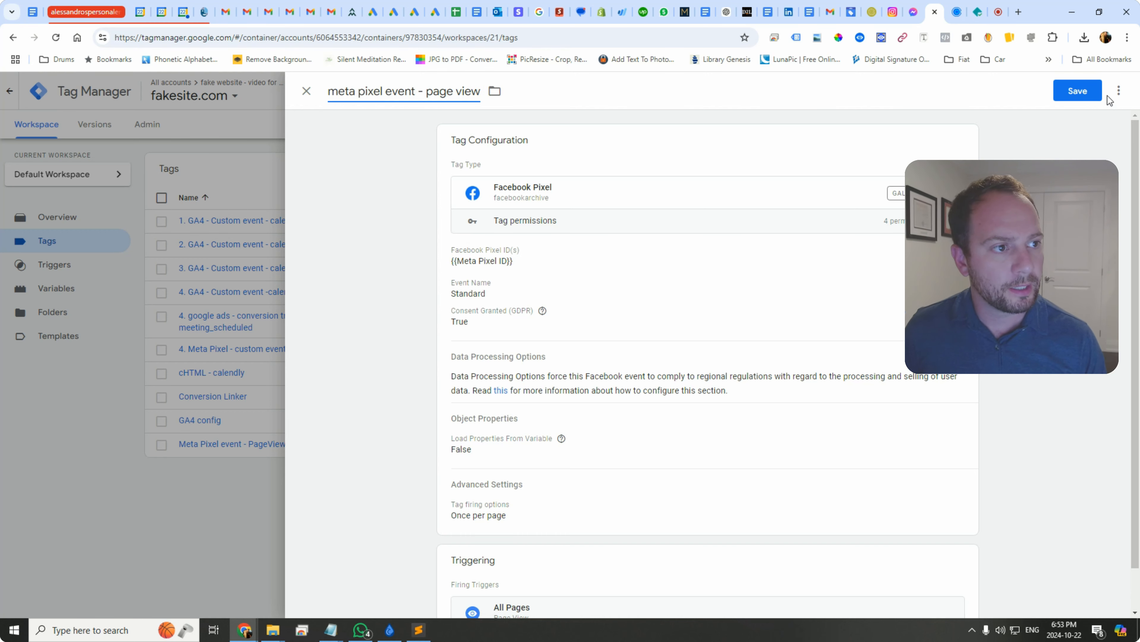
{"action": "left_click", "coordinate": [1096, 92]}
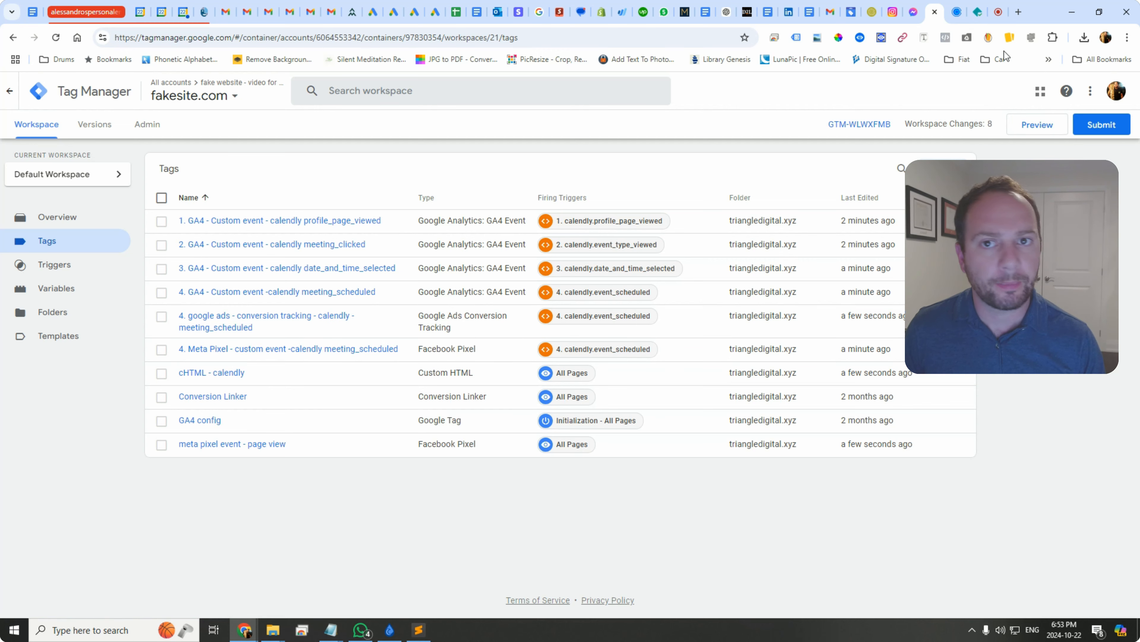
{"action": "left_click", "coordinate": [999, 12]}
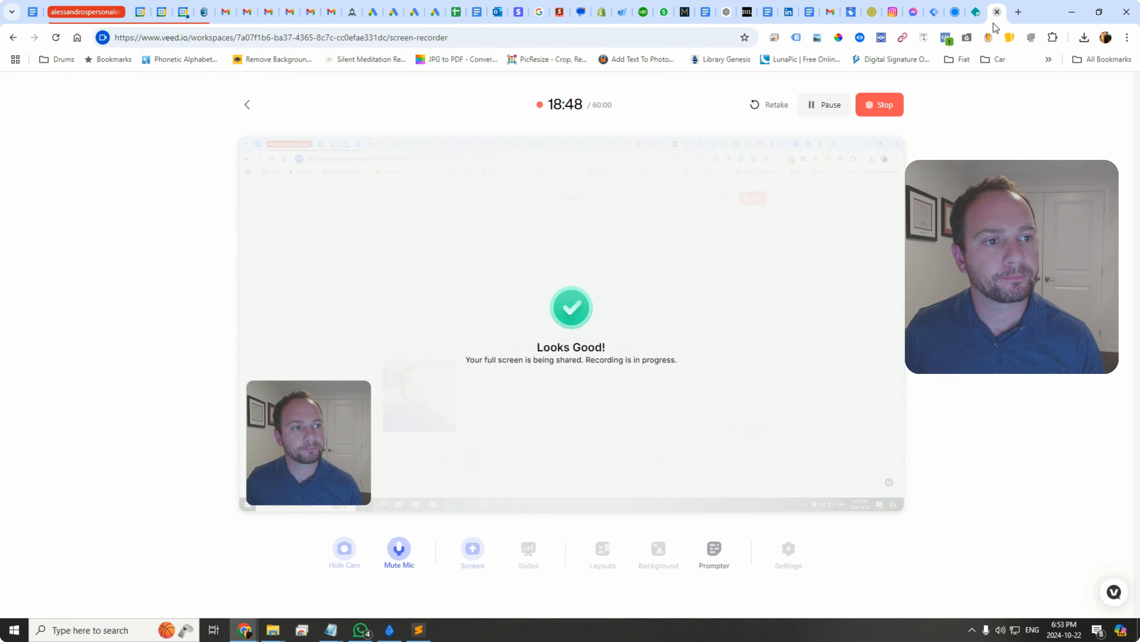